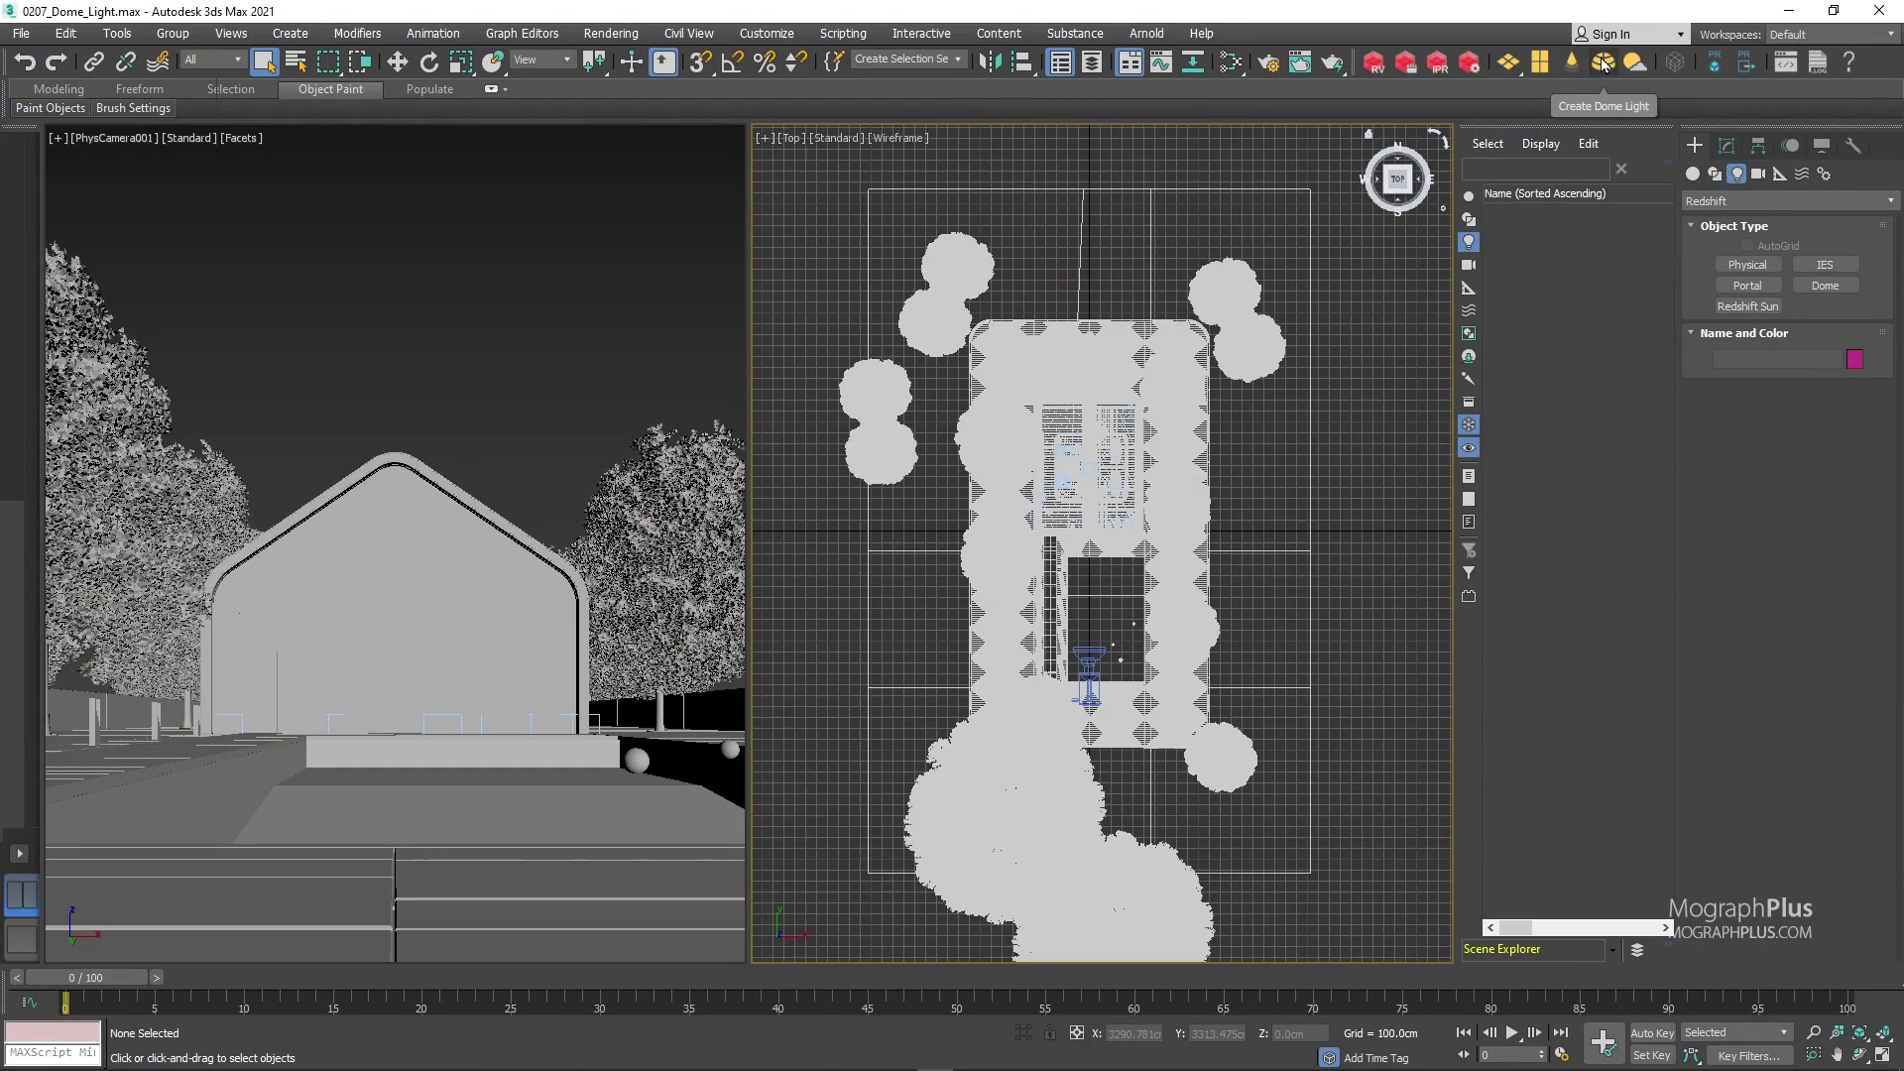
left_click(1604, 64)
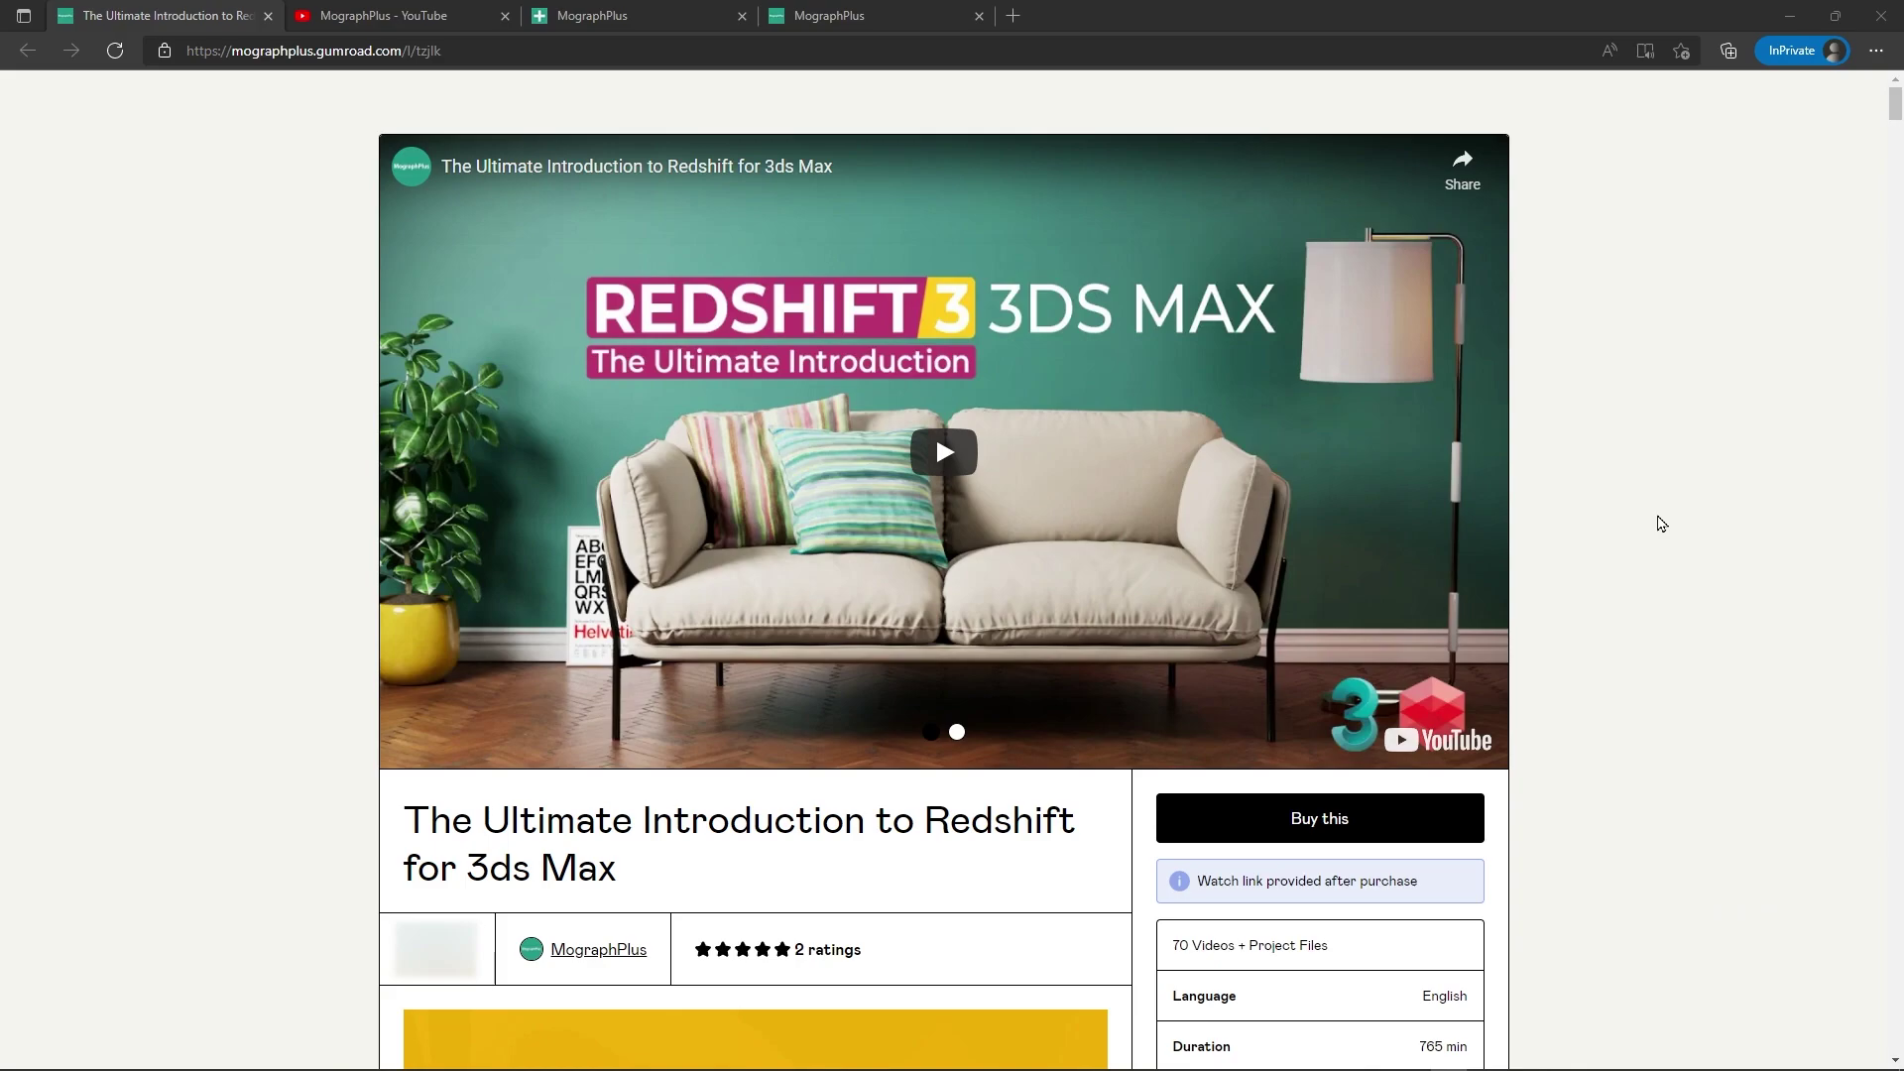
left_click(349, 10)
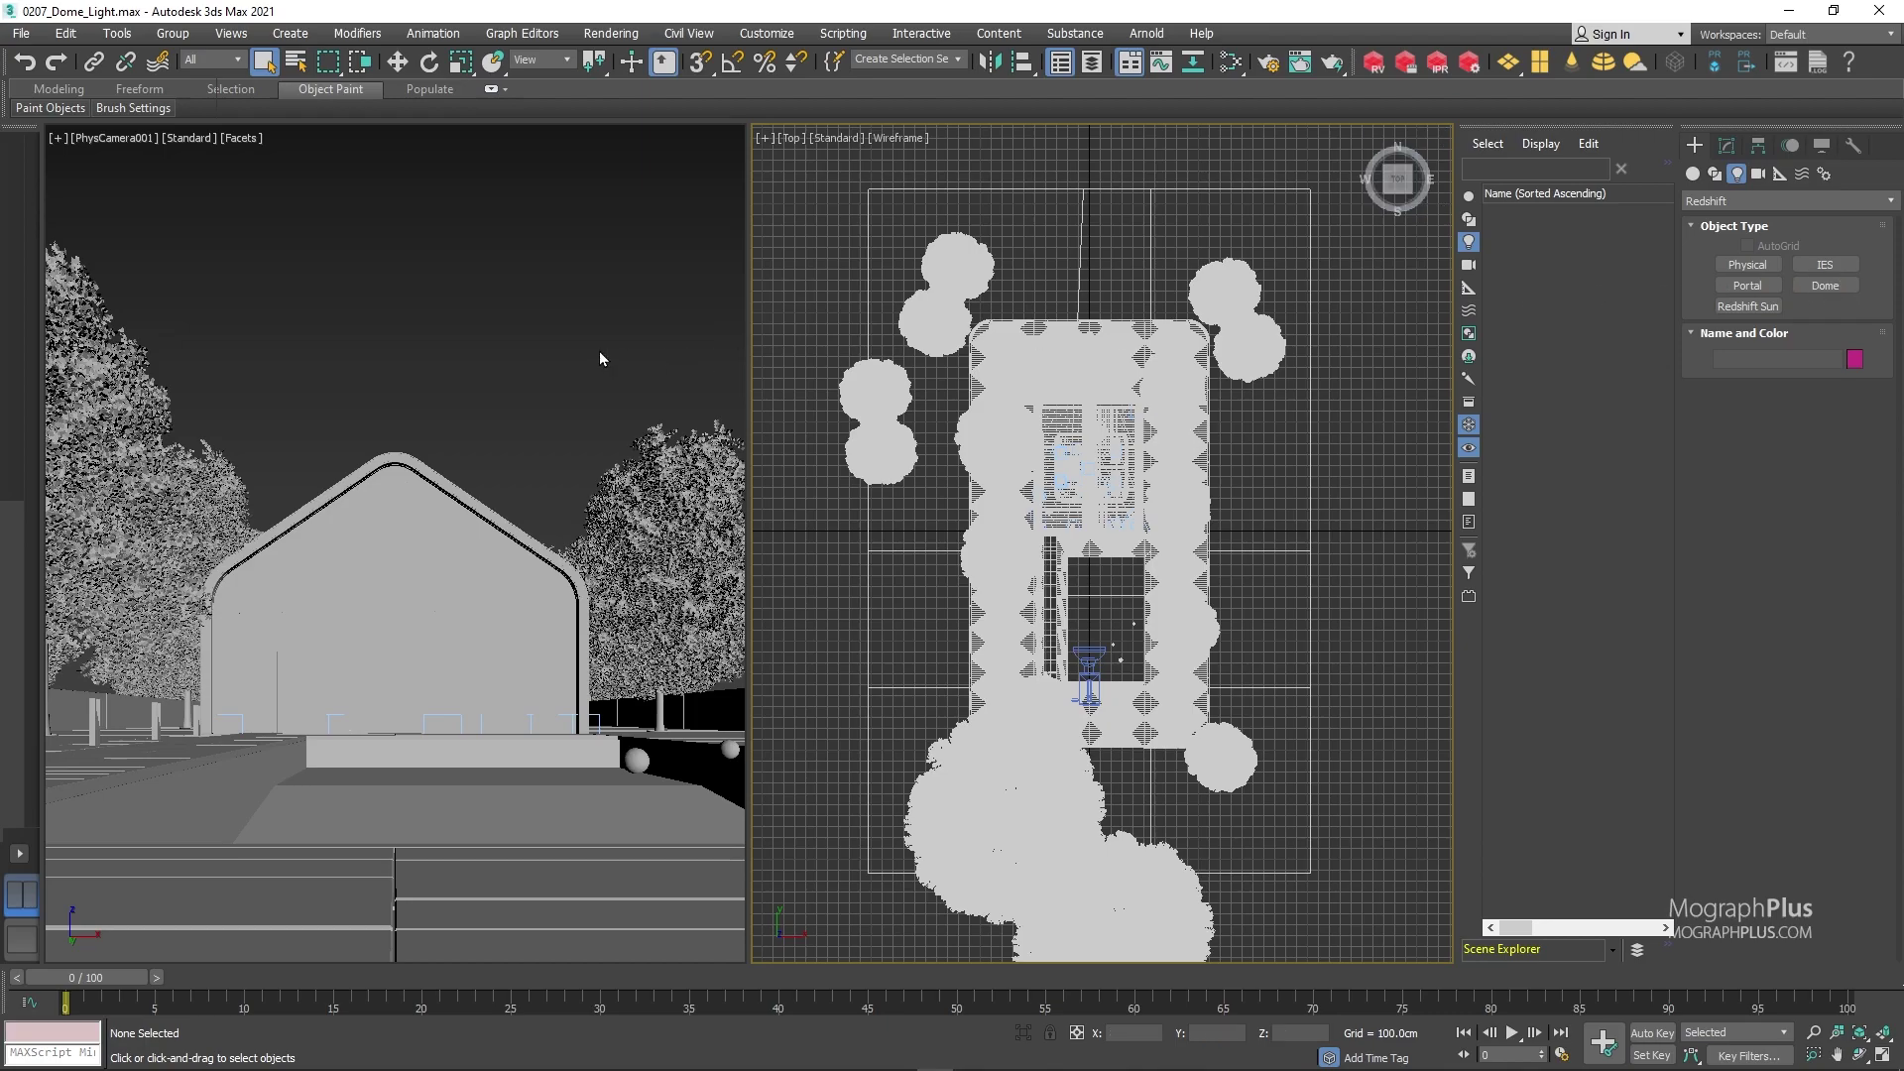
Start a progressive render of the PhysCamera001 view in the Redshift Render View and enlarge the render window beside it.
left_click(504, 335)
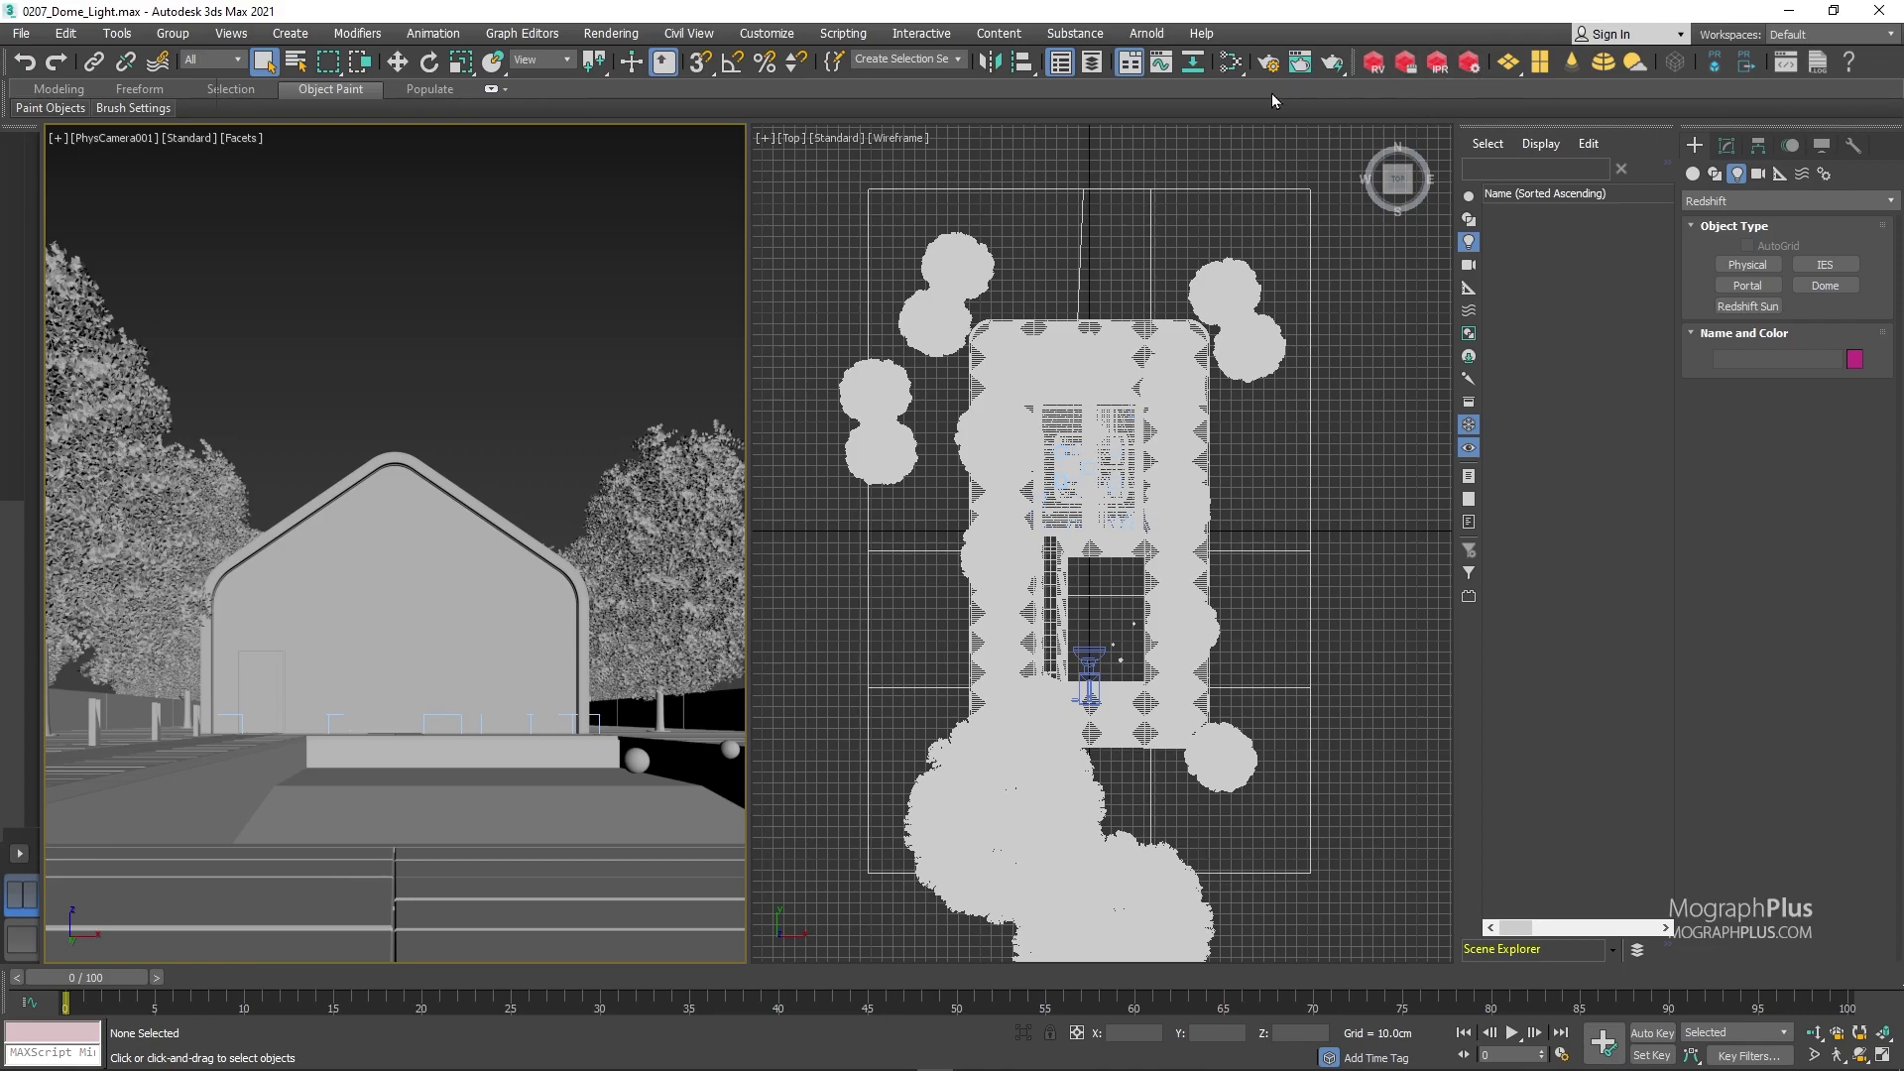
left_click(1373, 61)
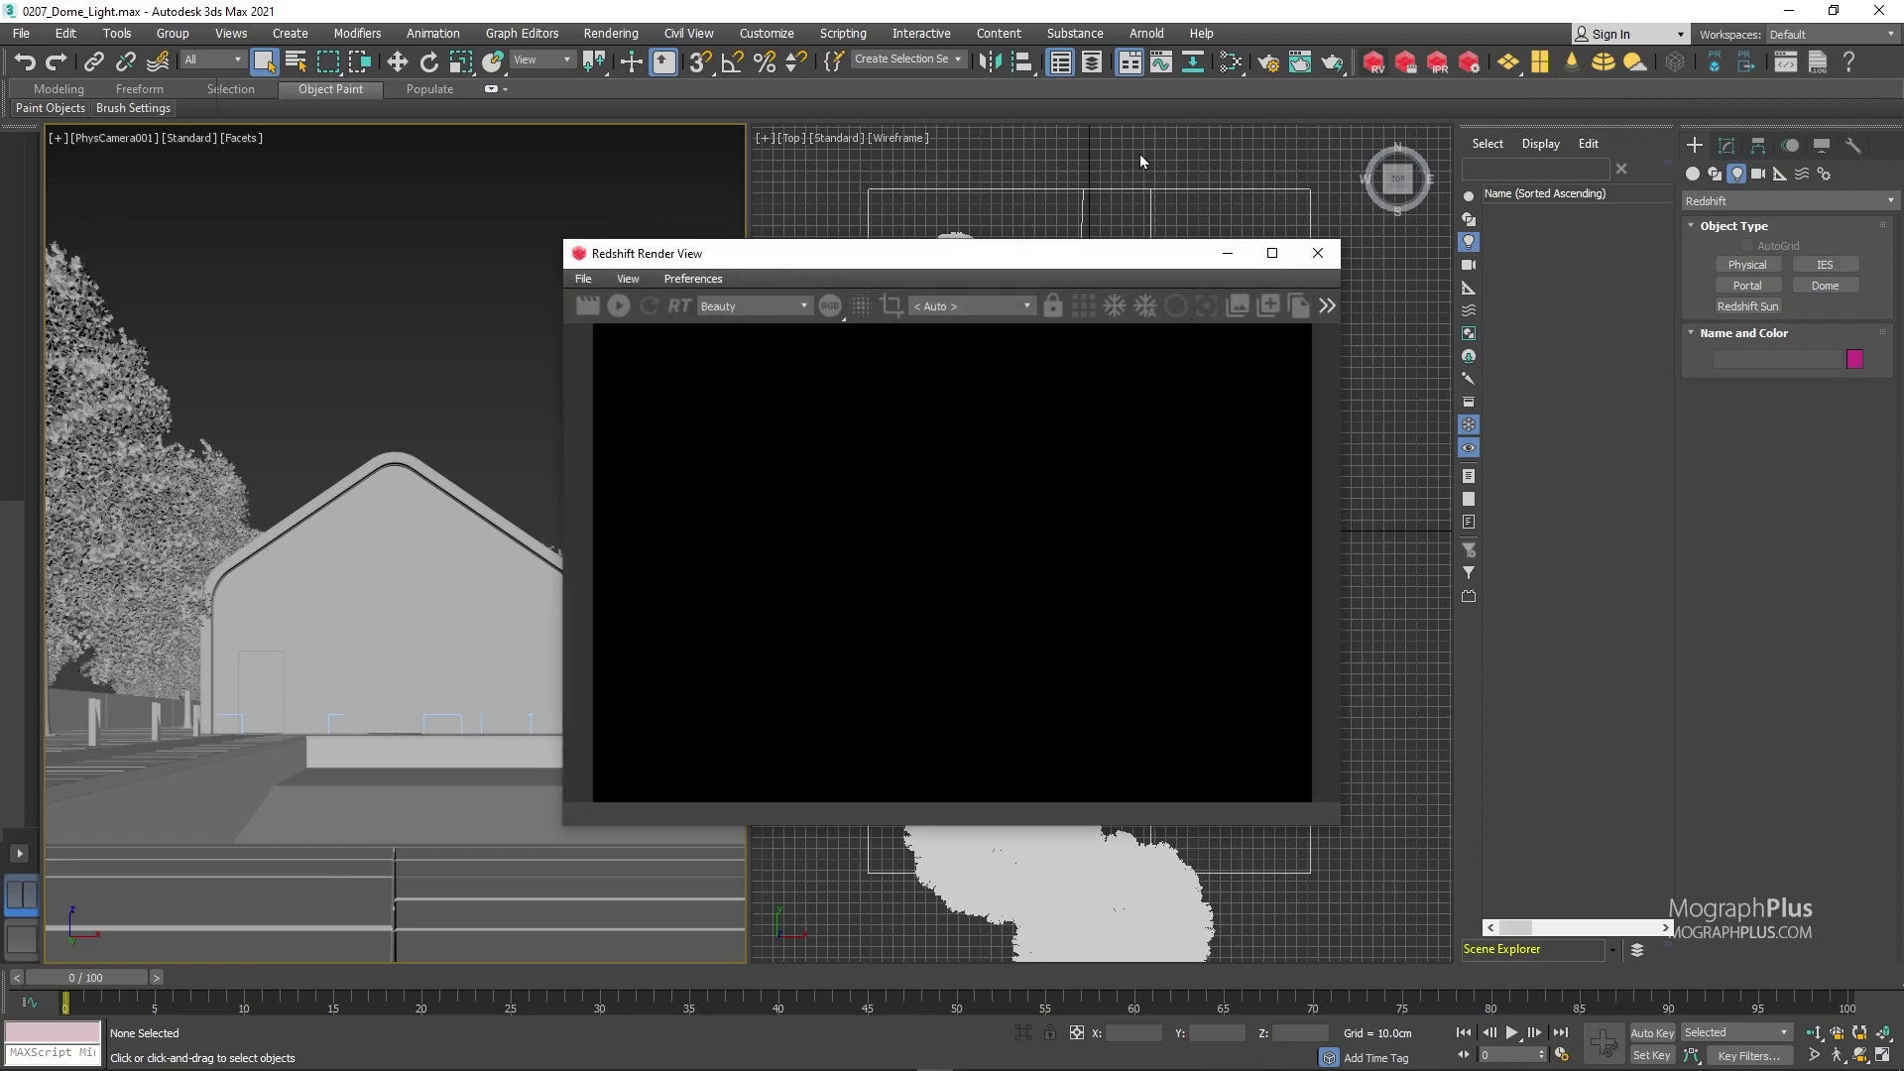
left_click_drag(982, 255, 1161, 123)
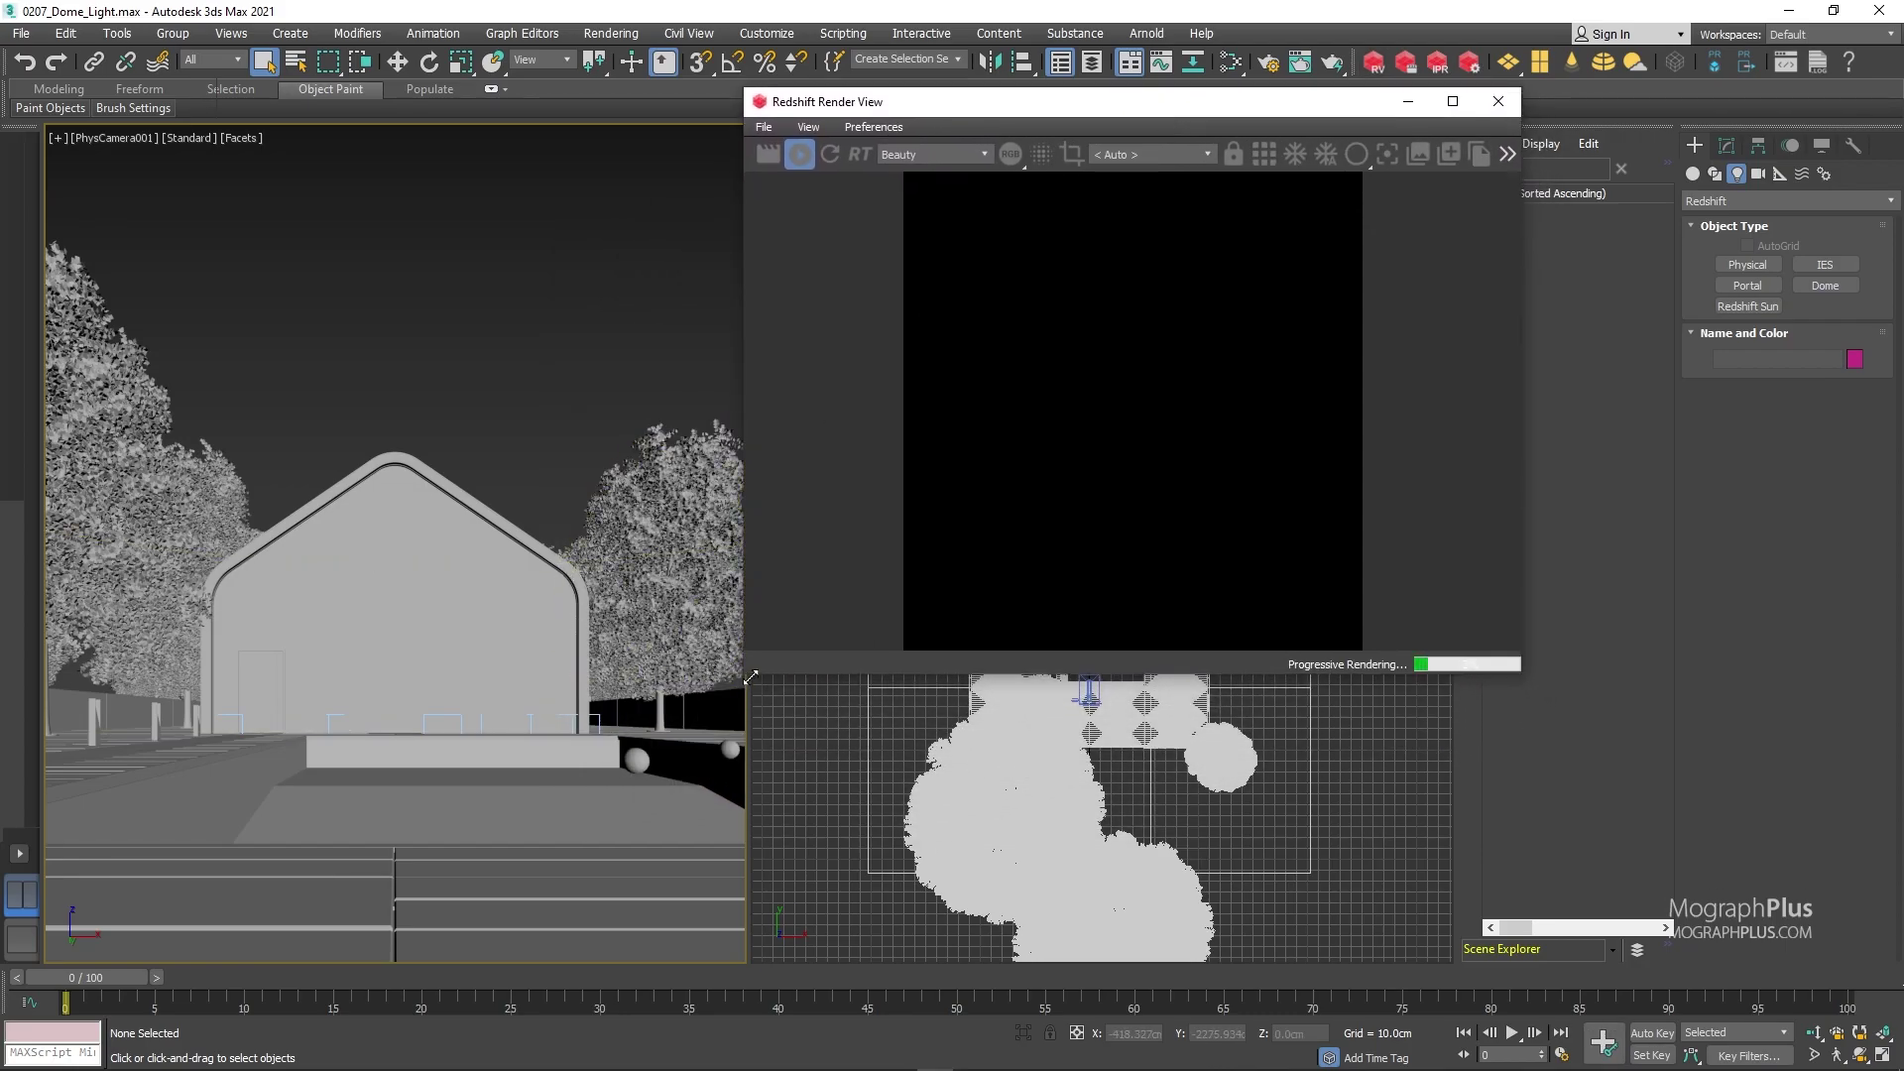
left_click_drag(744, 674, 731, 995)
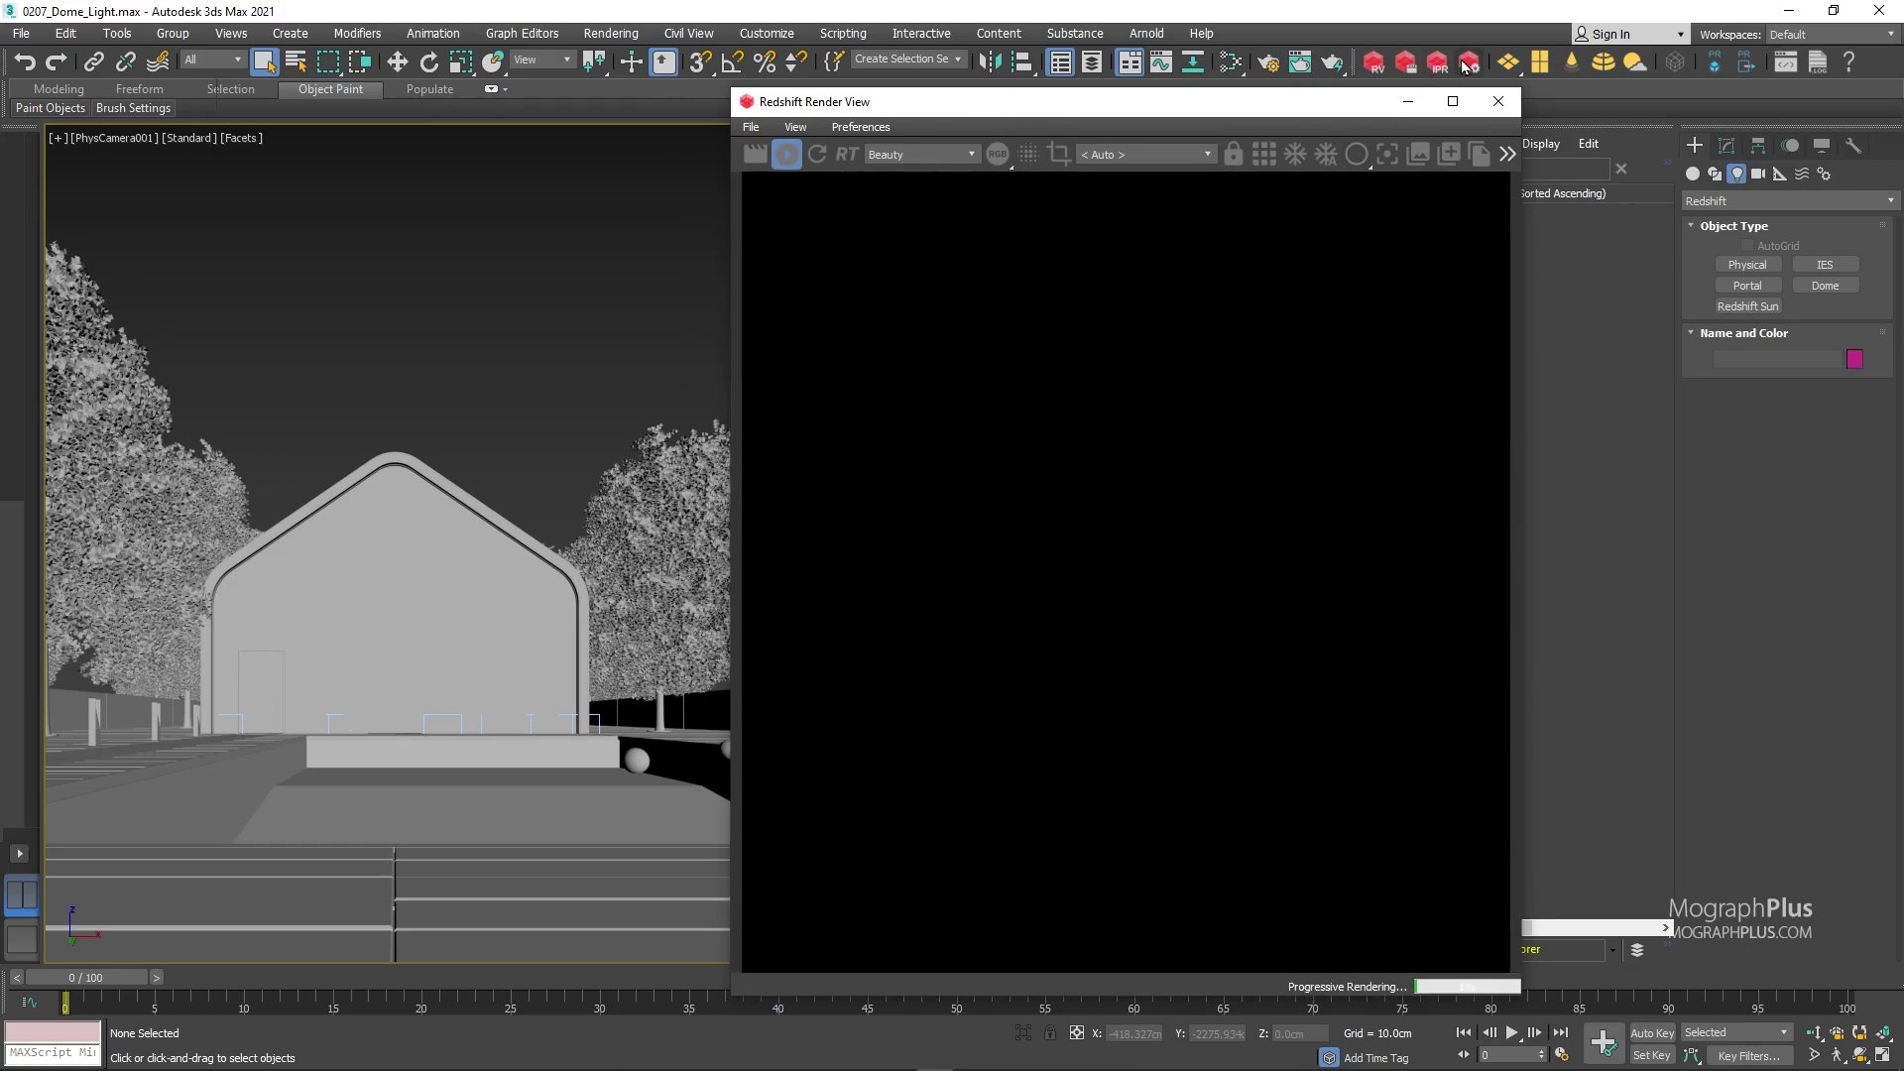
Check the Default Lights option in the Redshift global render settings and close the render setup.
left_click(1469, 62)
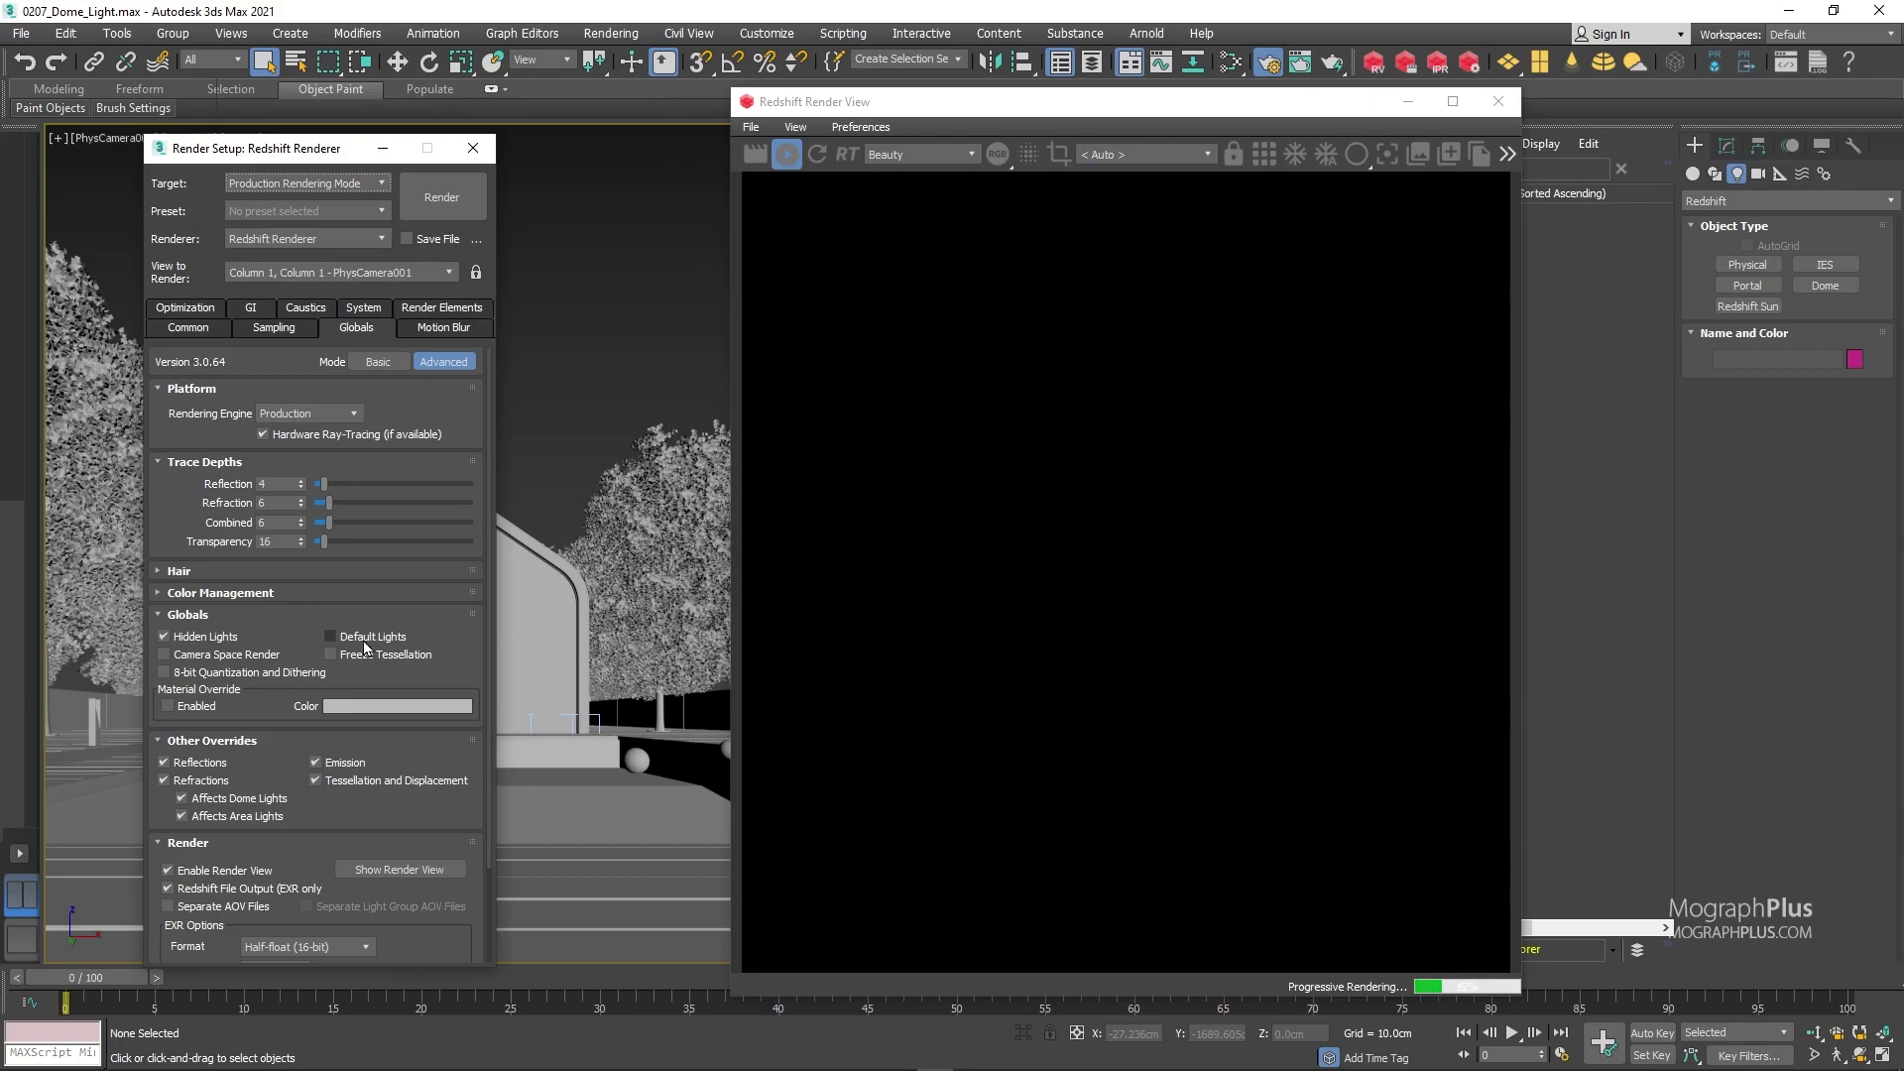
left_click(474, 147)
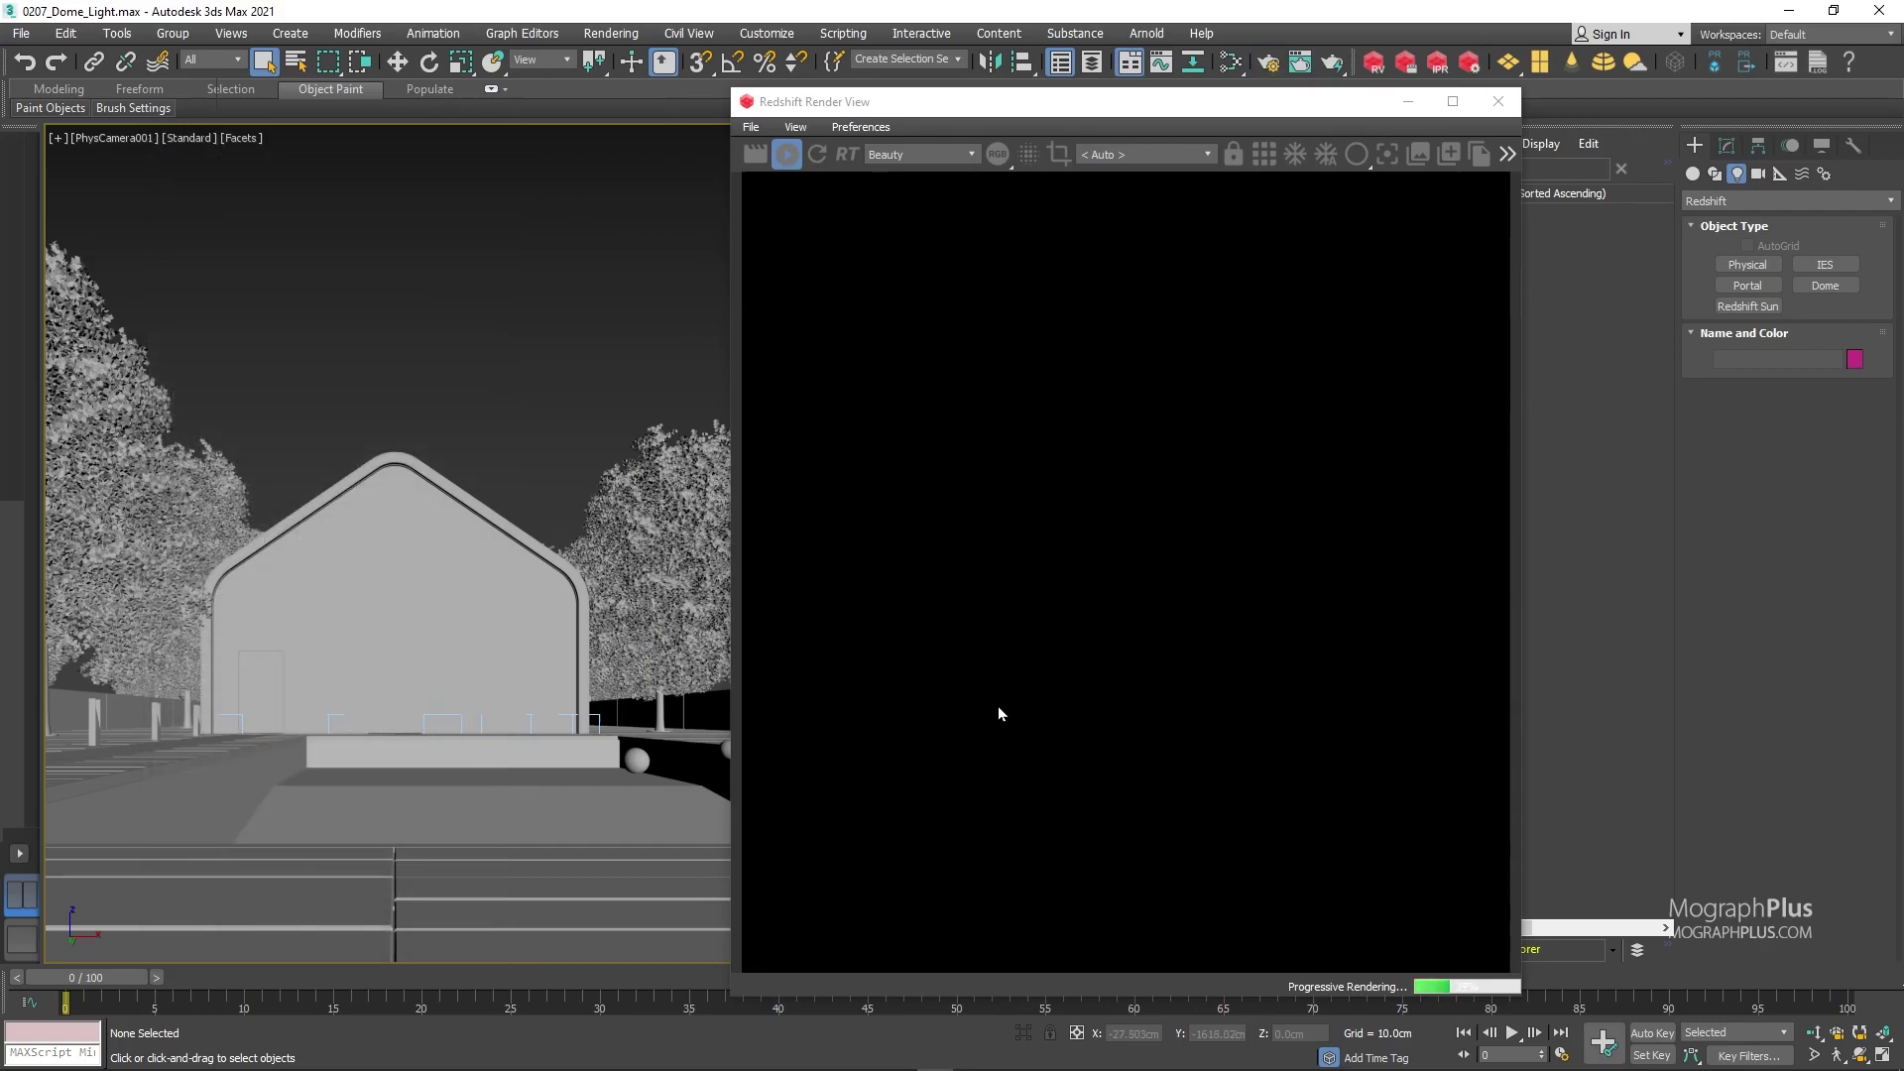
Create a Redshift dome light in the foreground of the camera view and finish light creation.
left_click(1825, 285)
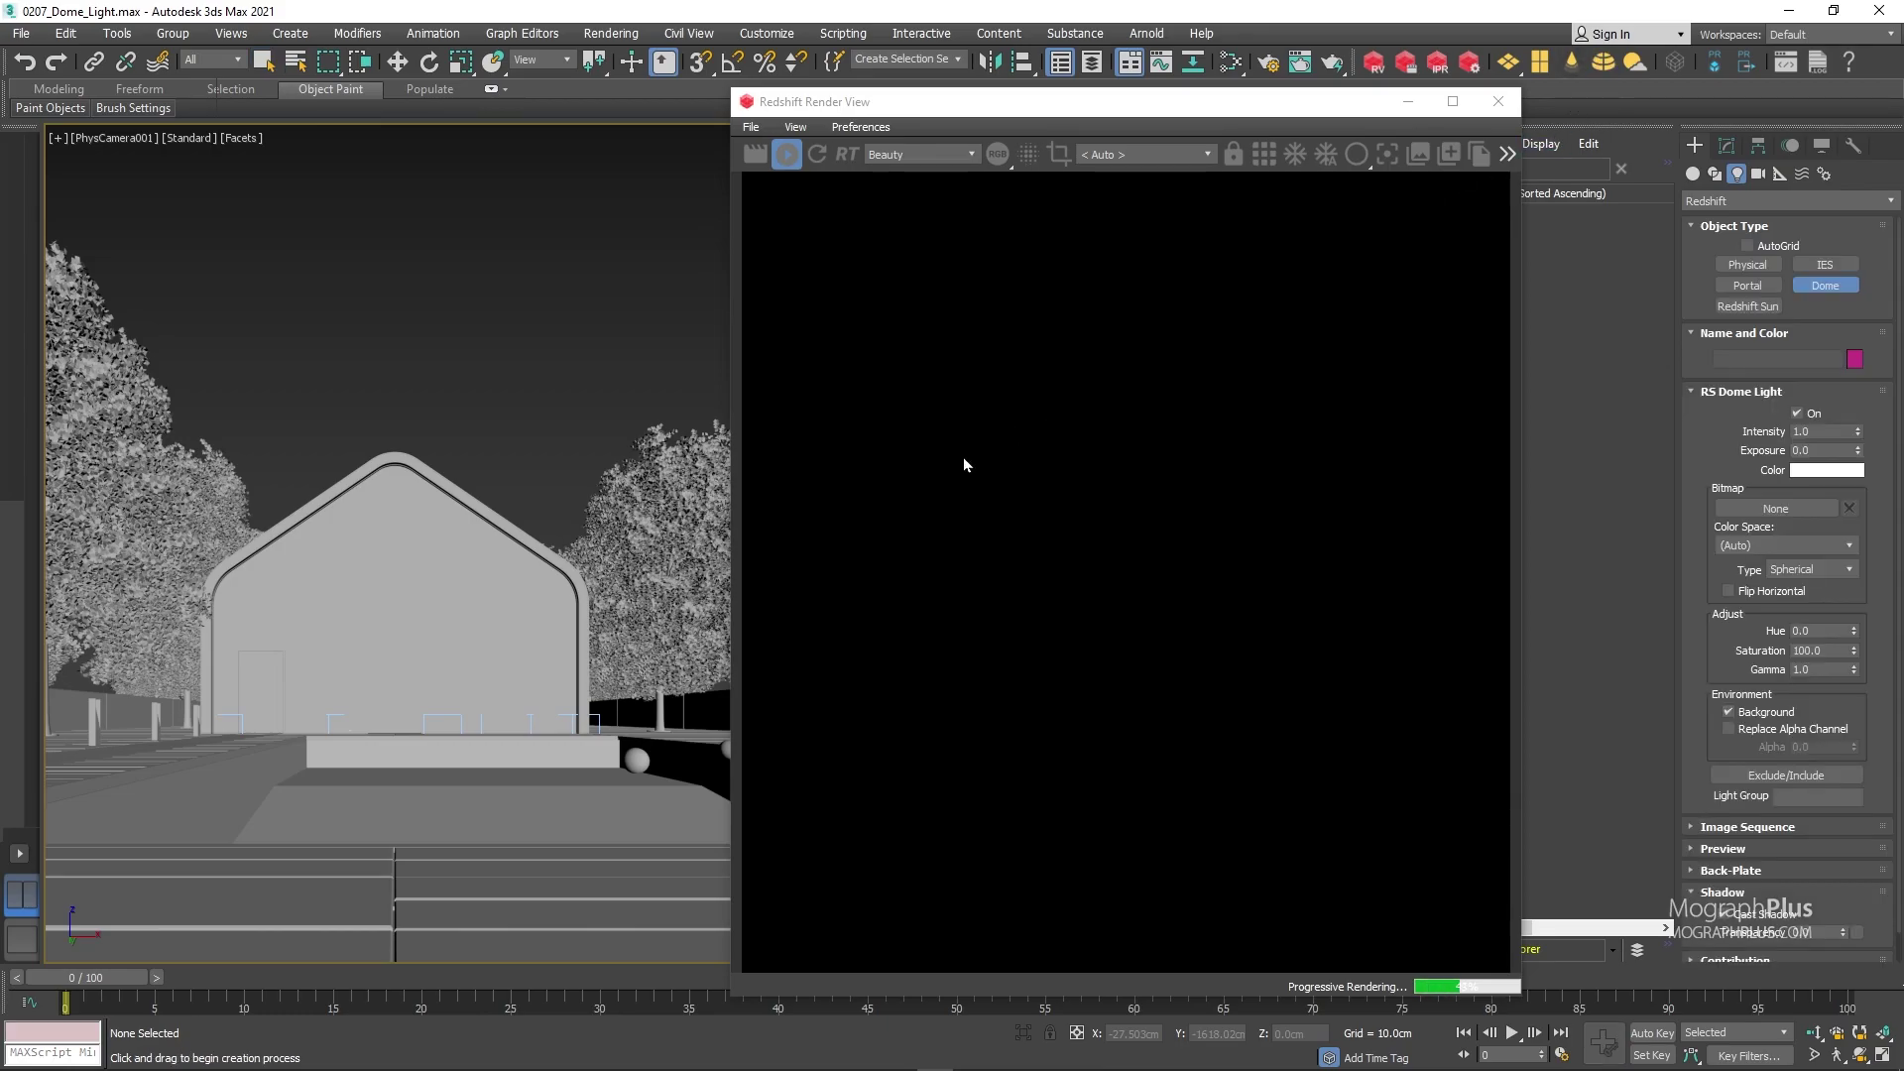
left_click(397, 895)
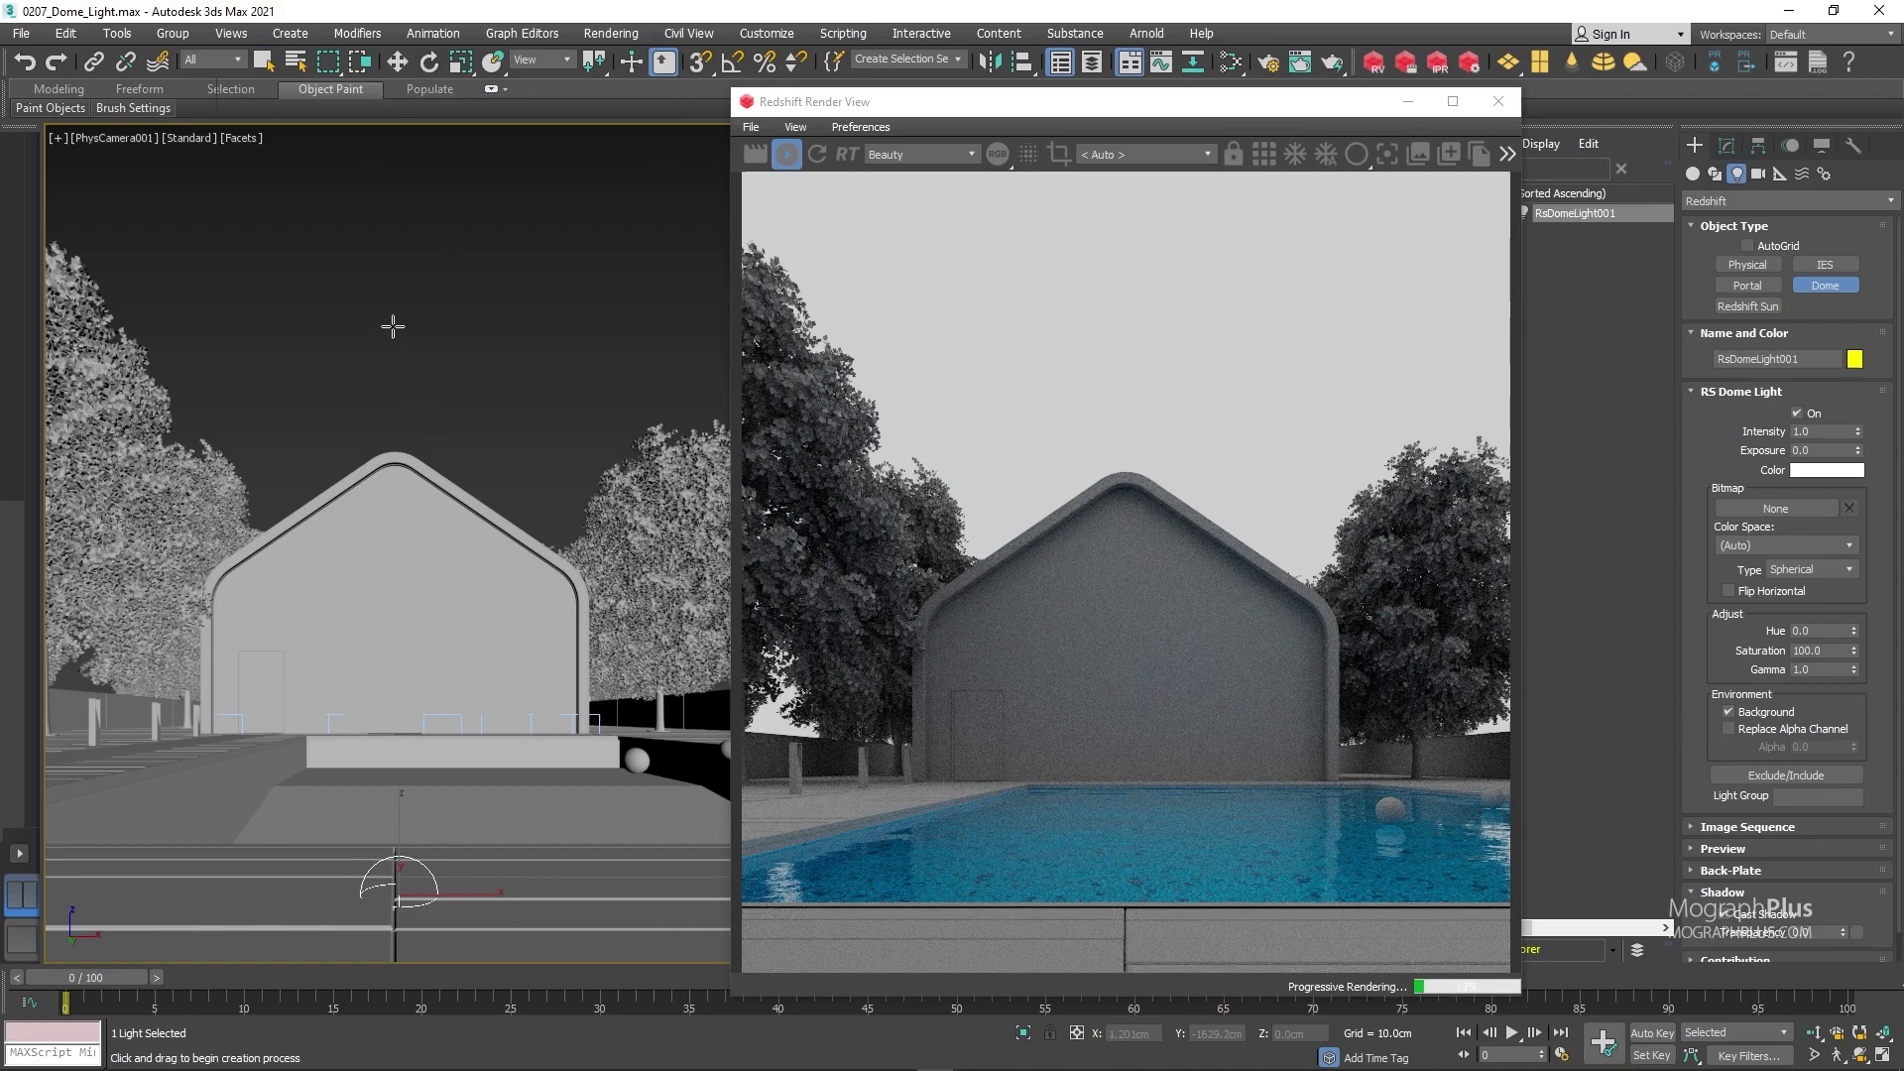
right_click(419, 323)
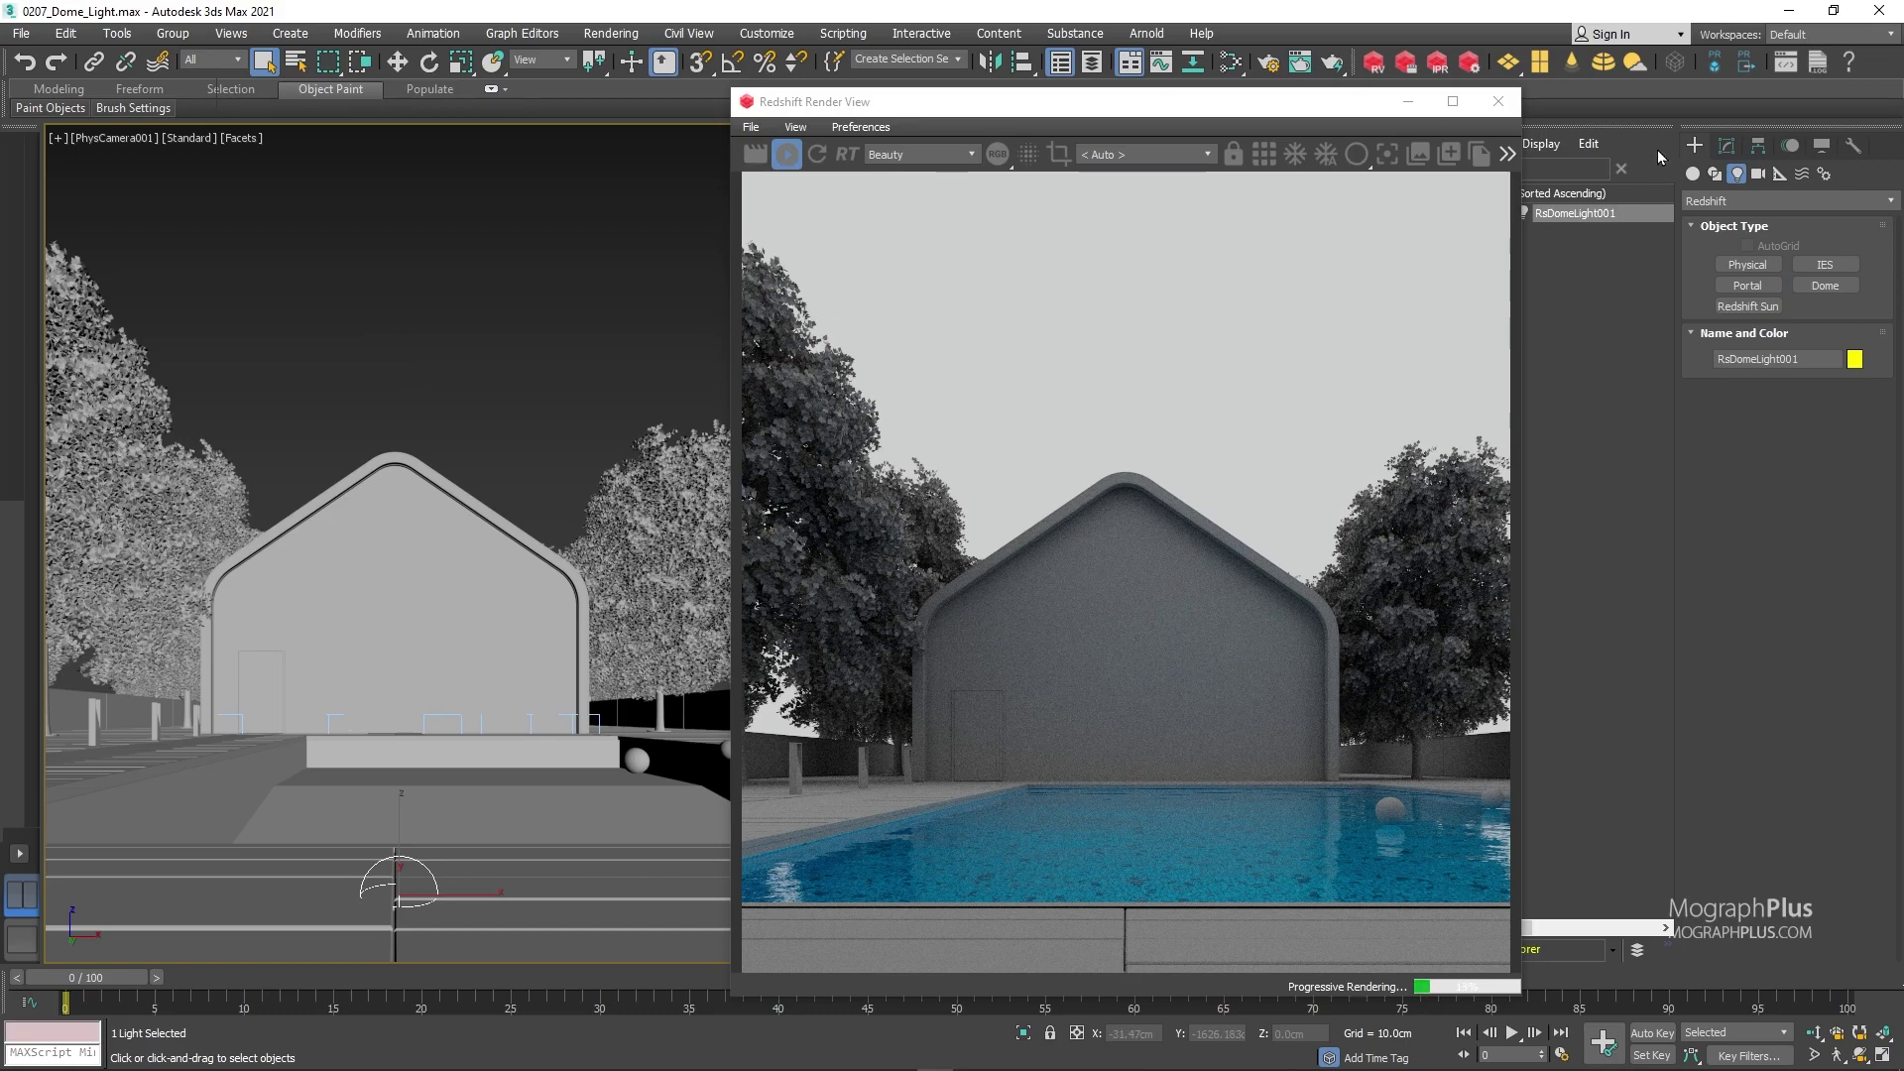
Set the dome light's exposure to 1.
left_click(1726, 145)
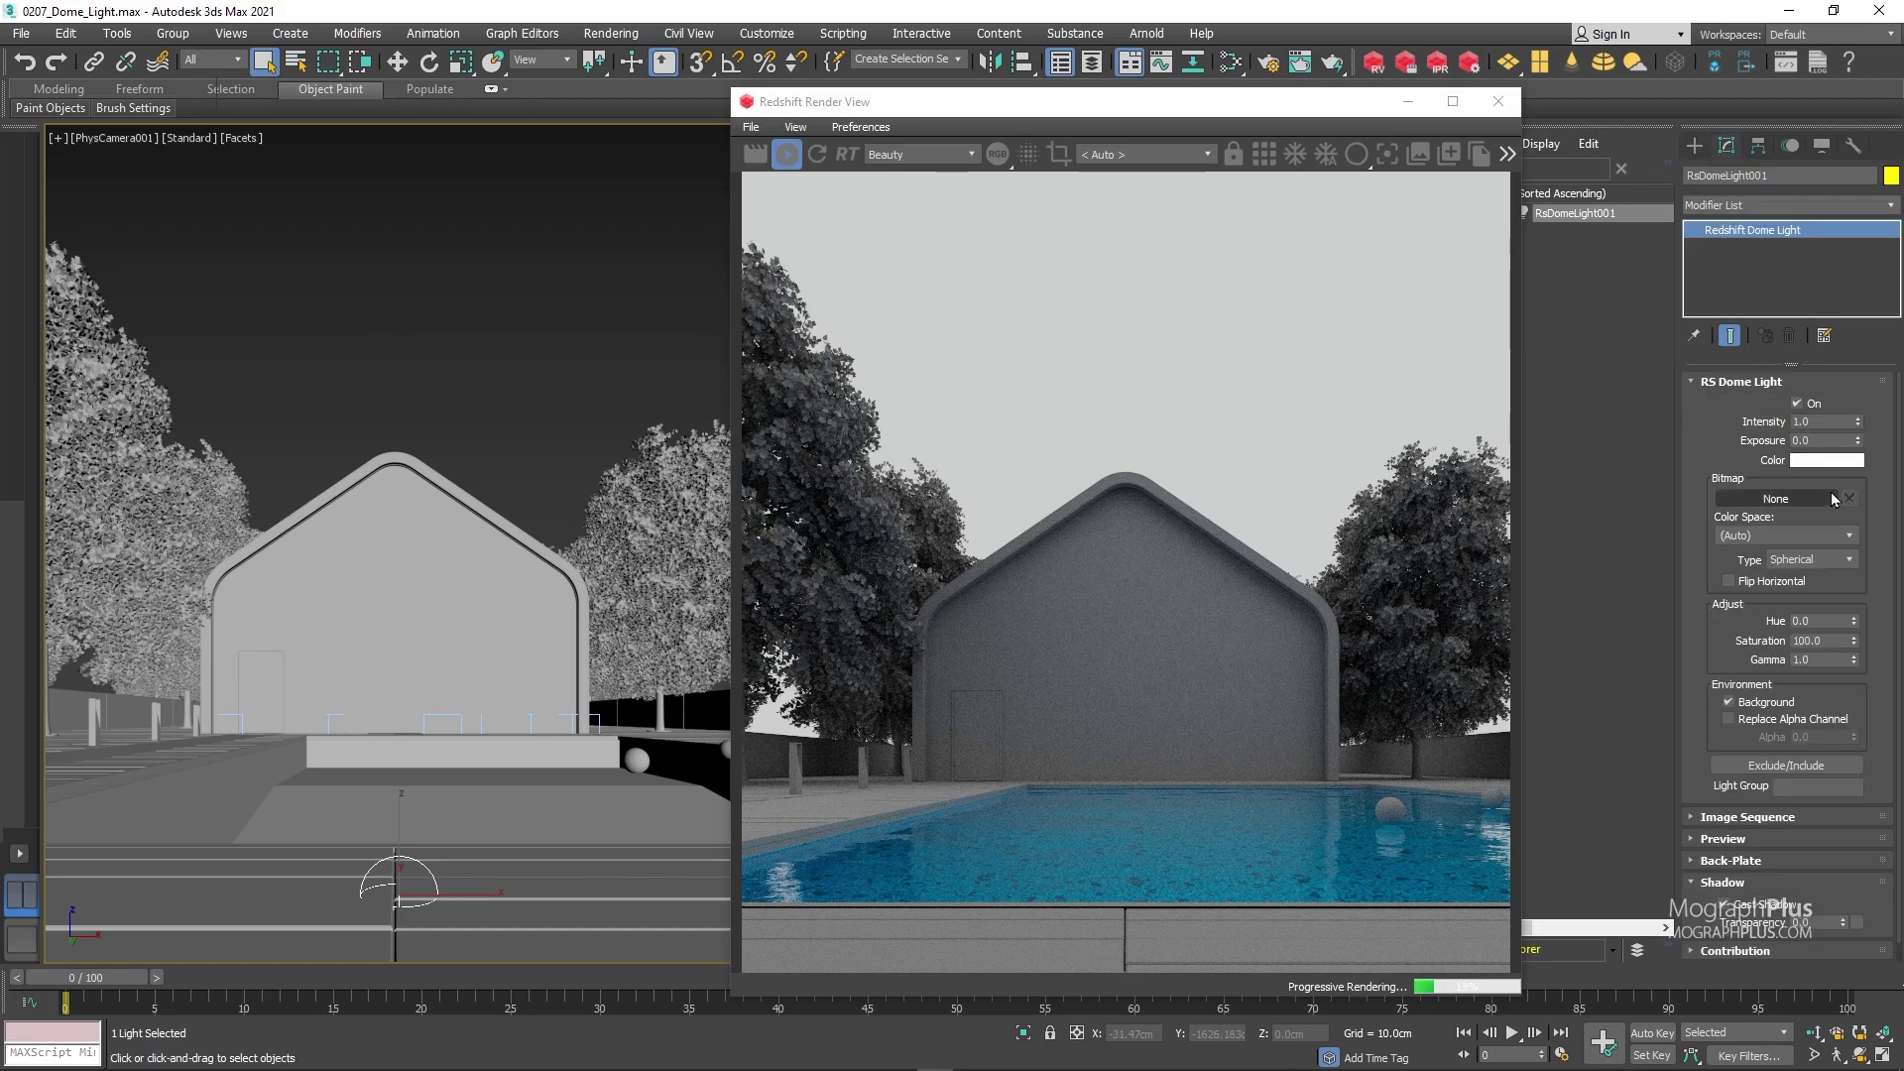
left_click(1820, 442)
type("1")
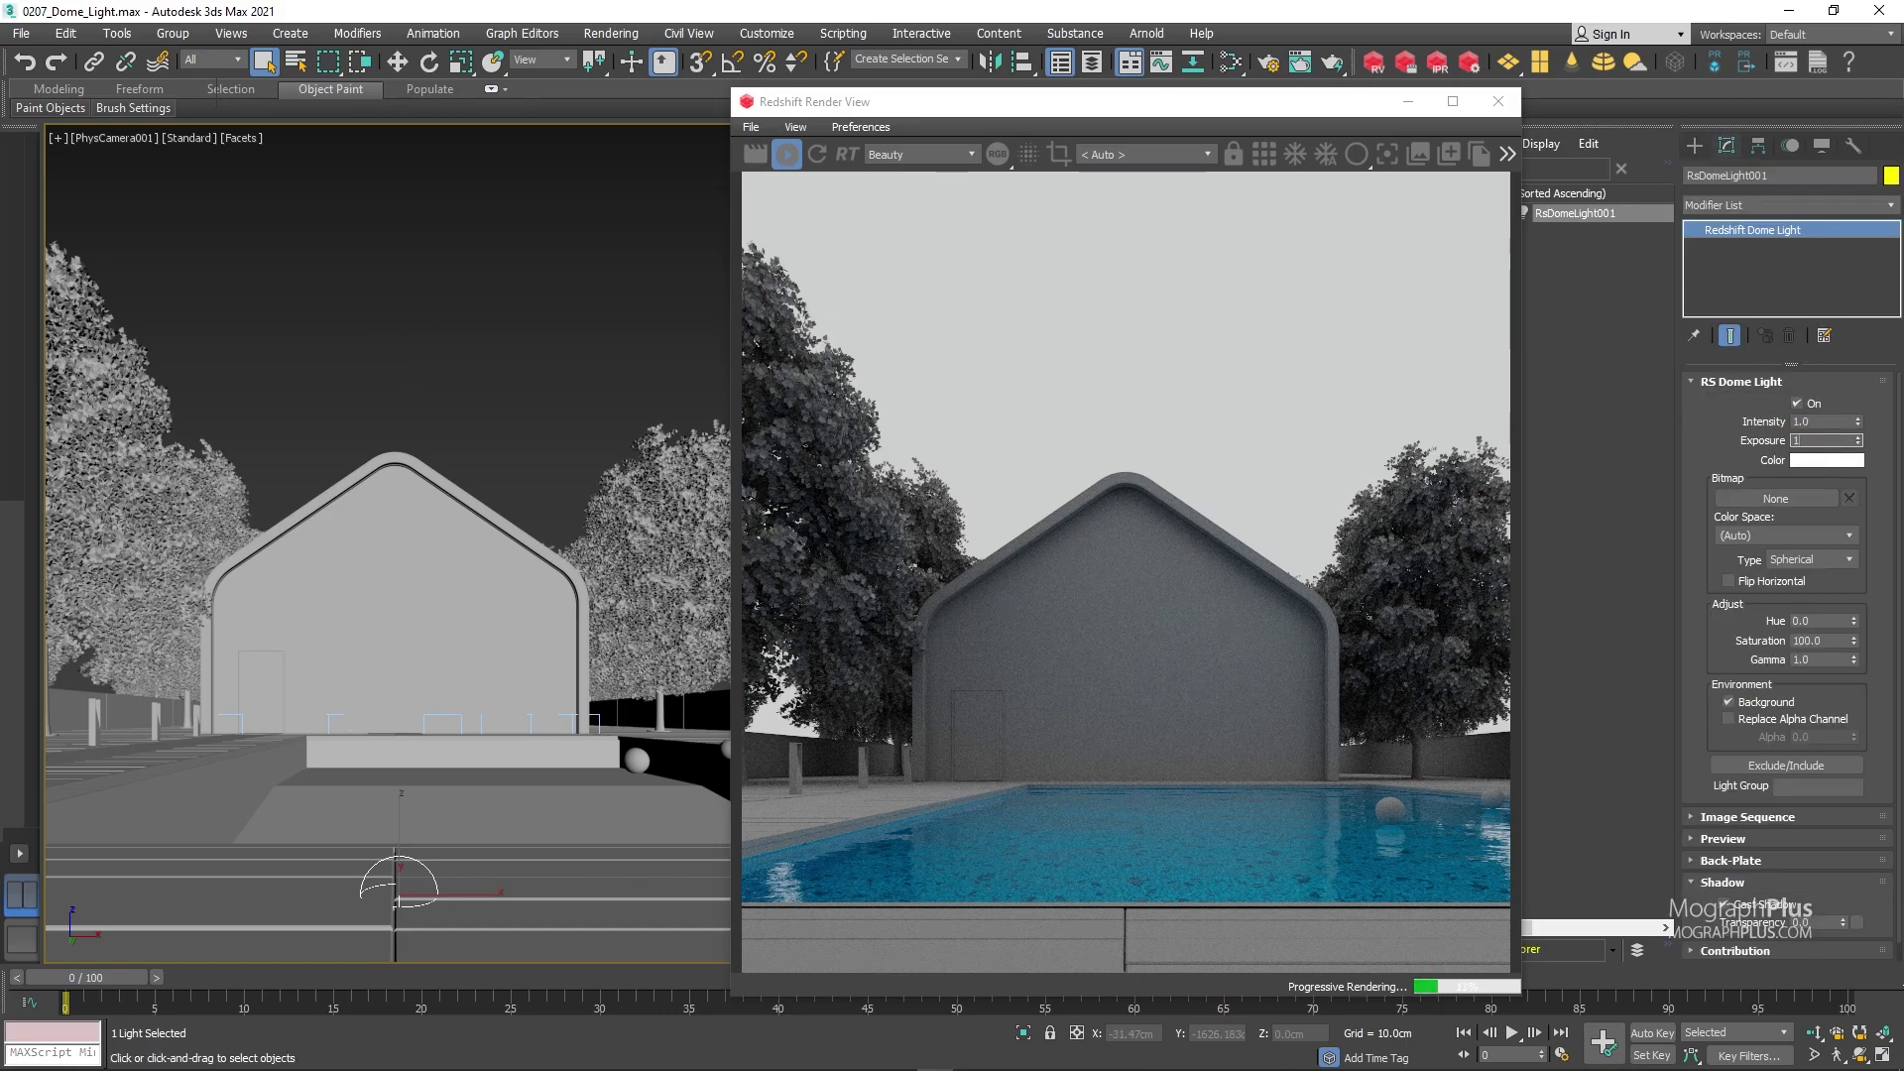
key("Return")
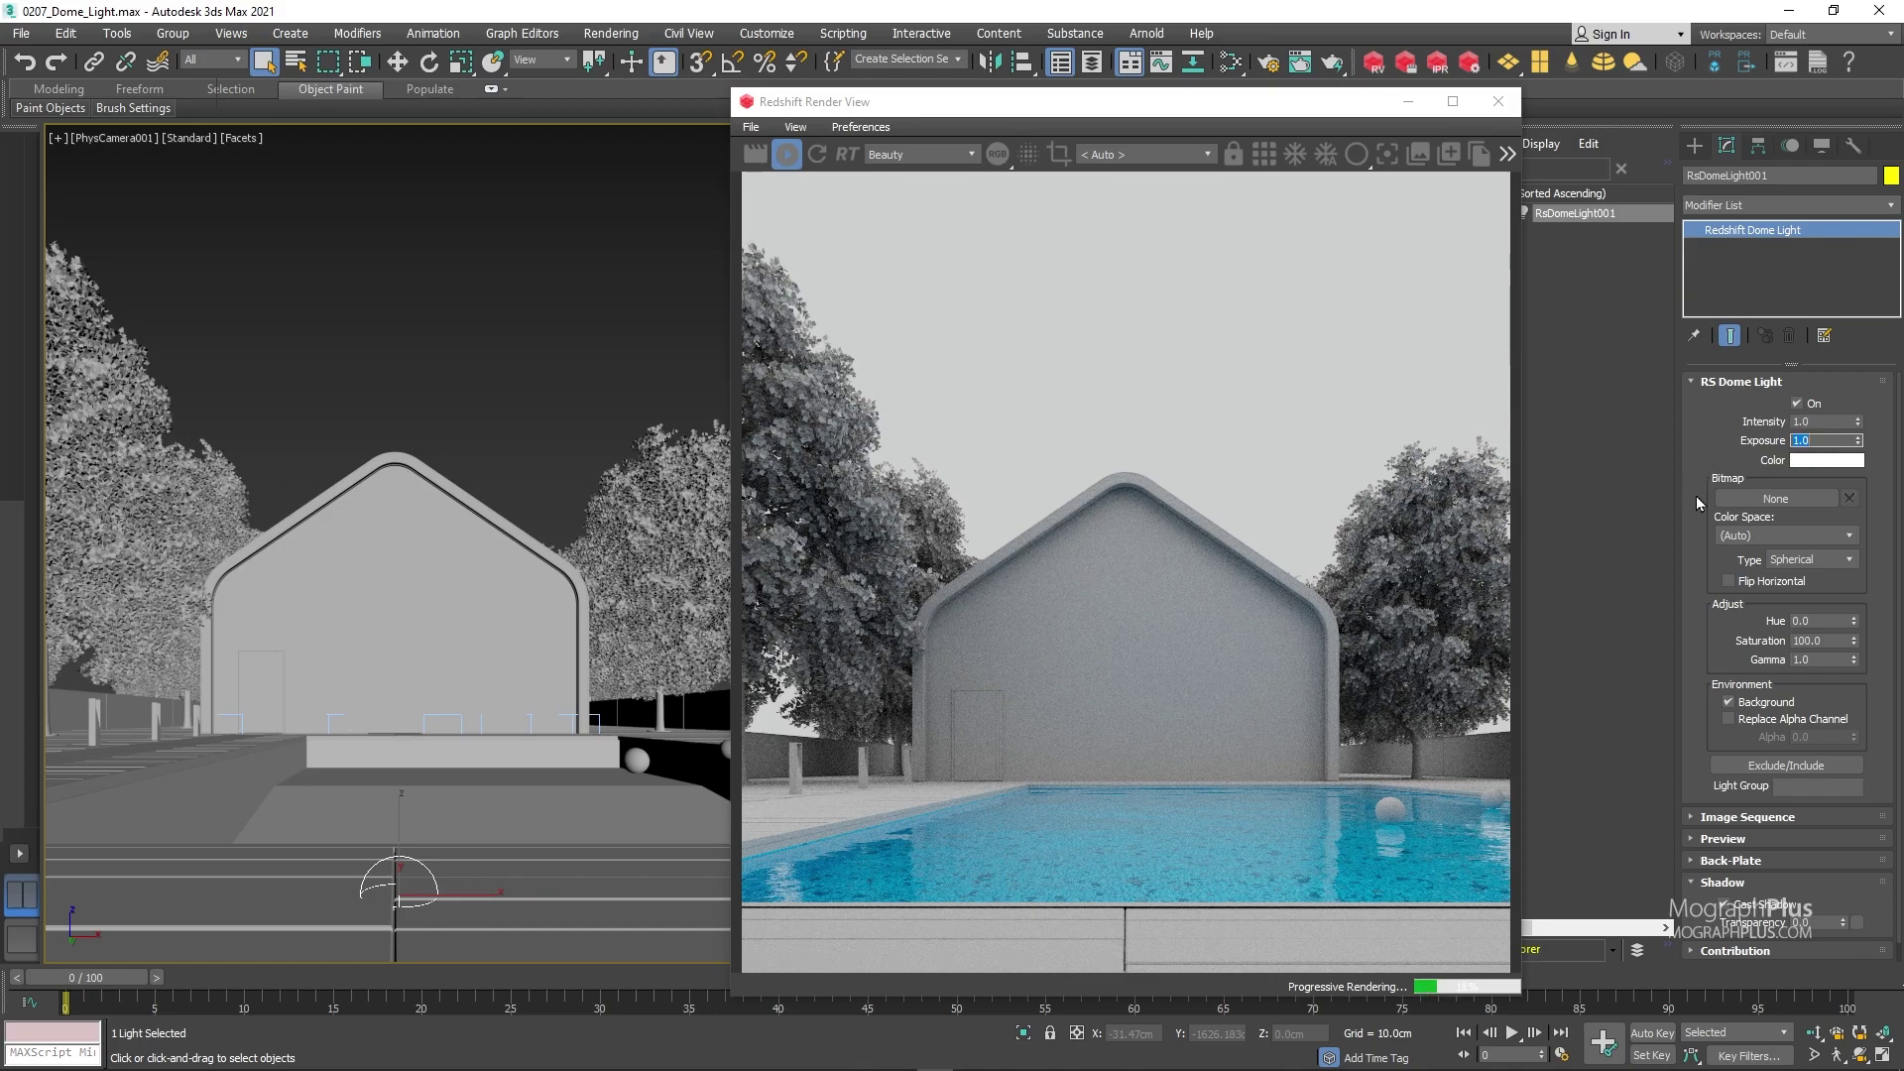
Load the dry_field_4k HDR as the dome light's bitmap and set its color space to scene-linear Rec.709-sRGB.
key("BackSpace")
left_click(1790, 503)
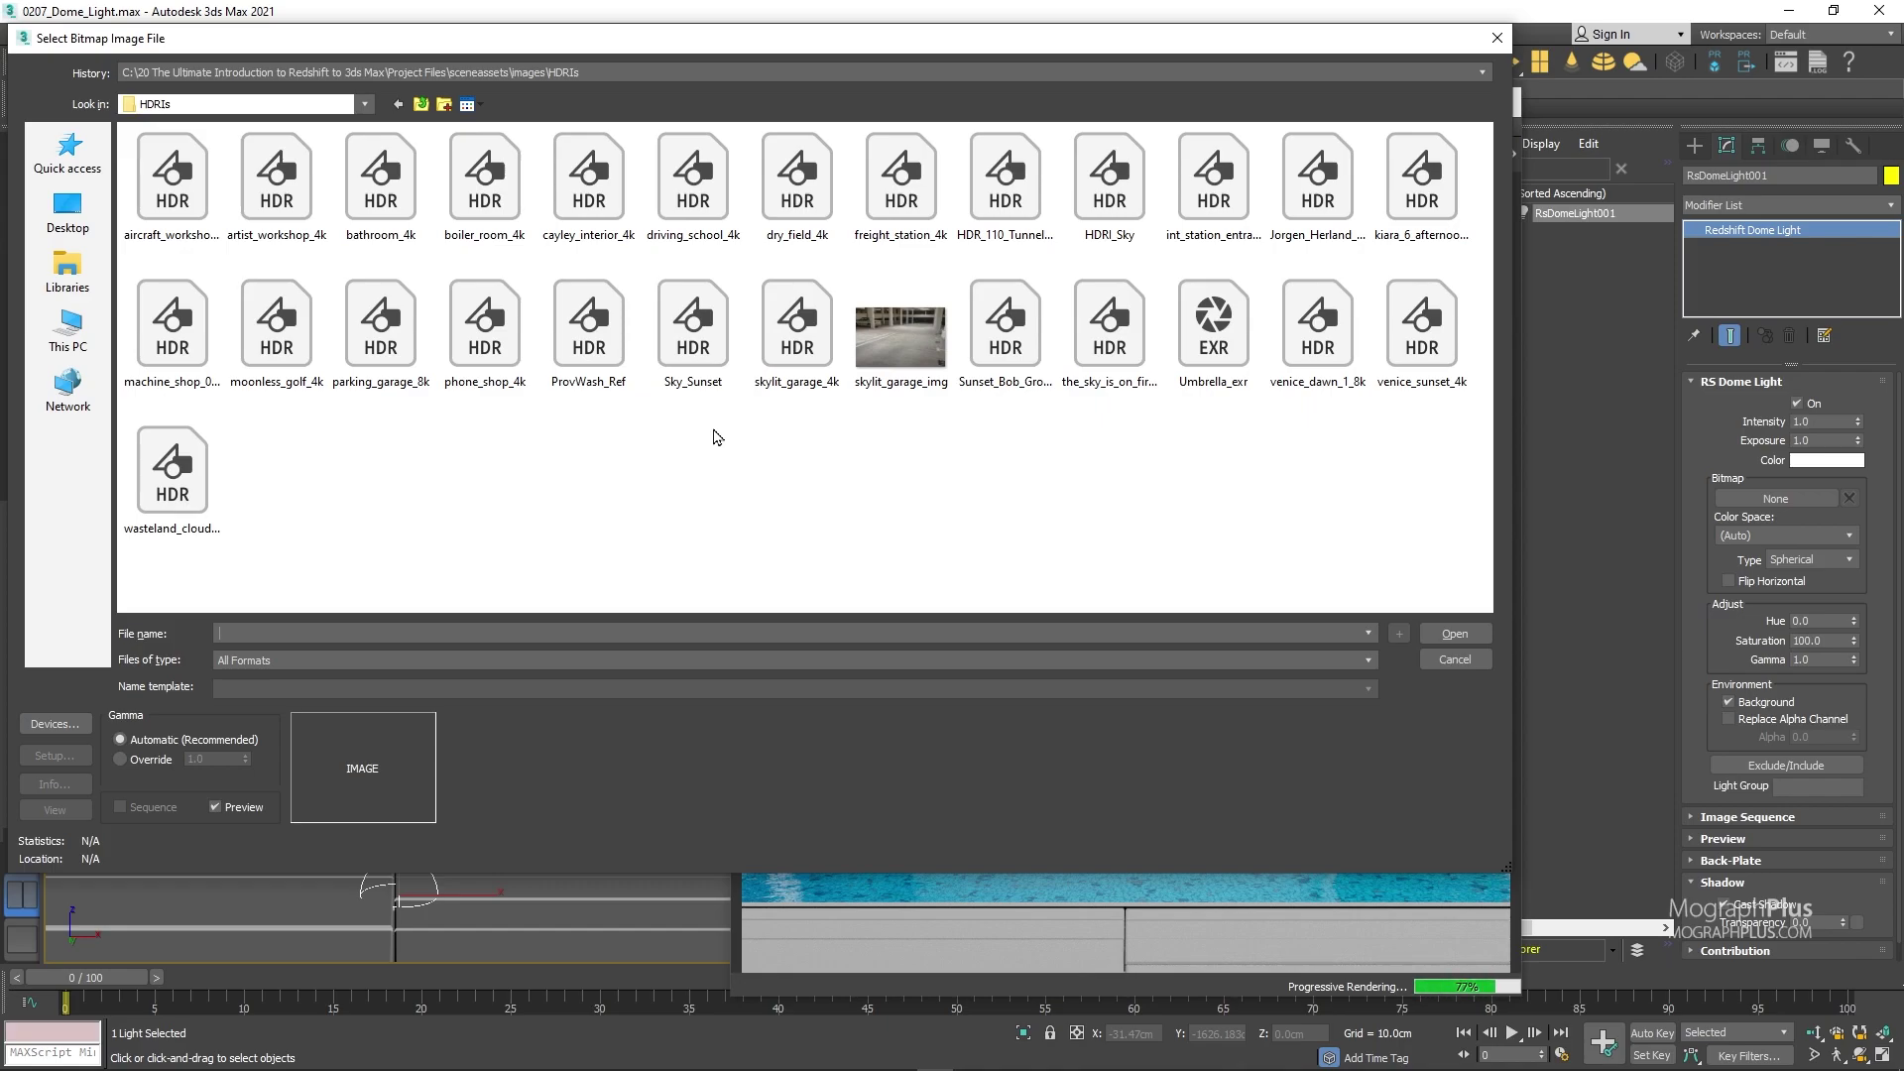
double_click(779, 213)
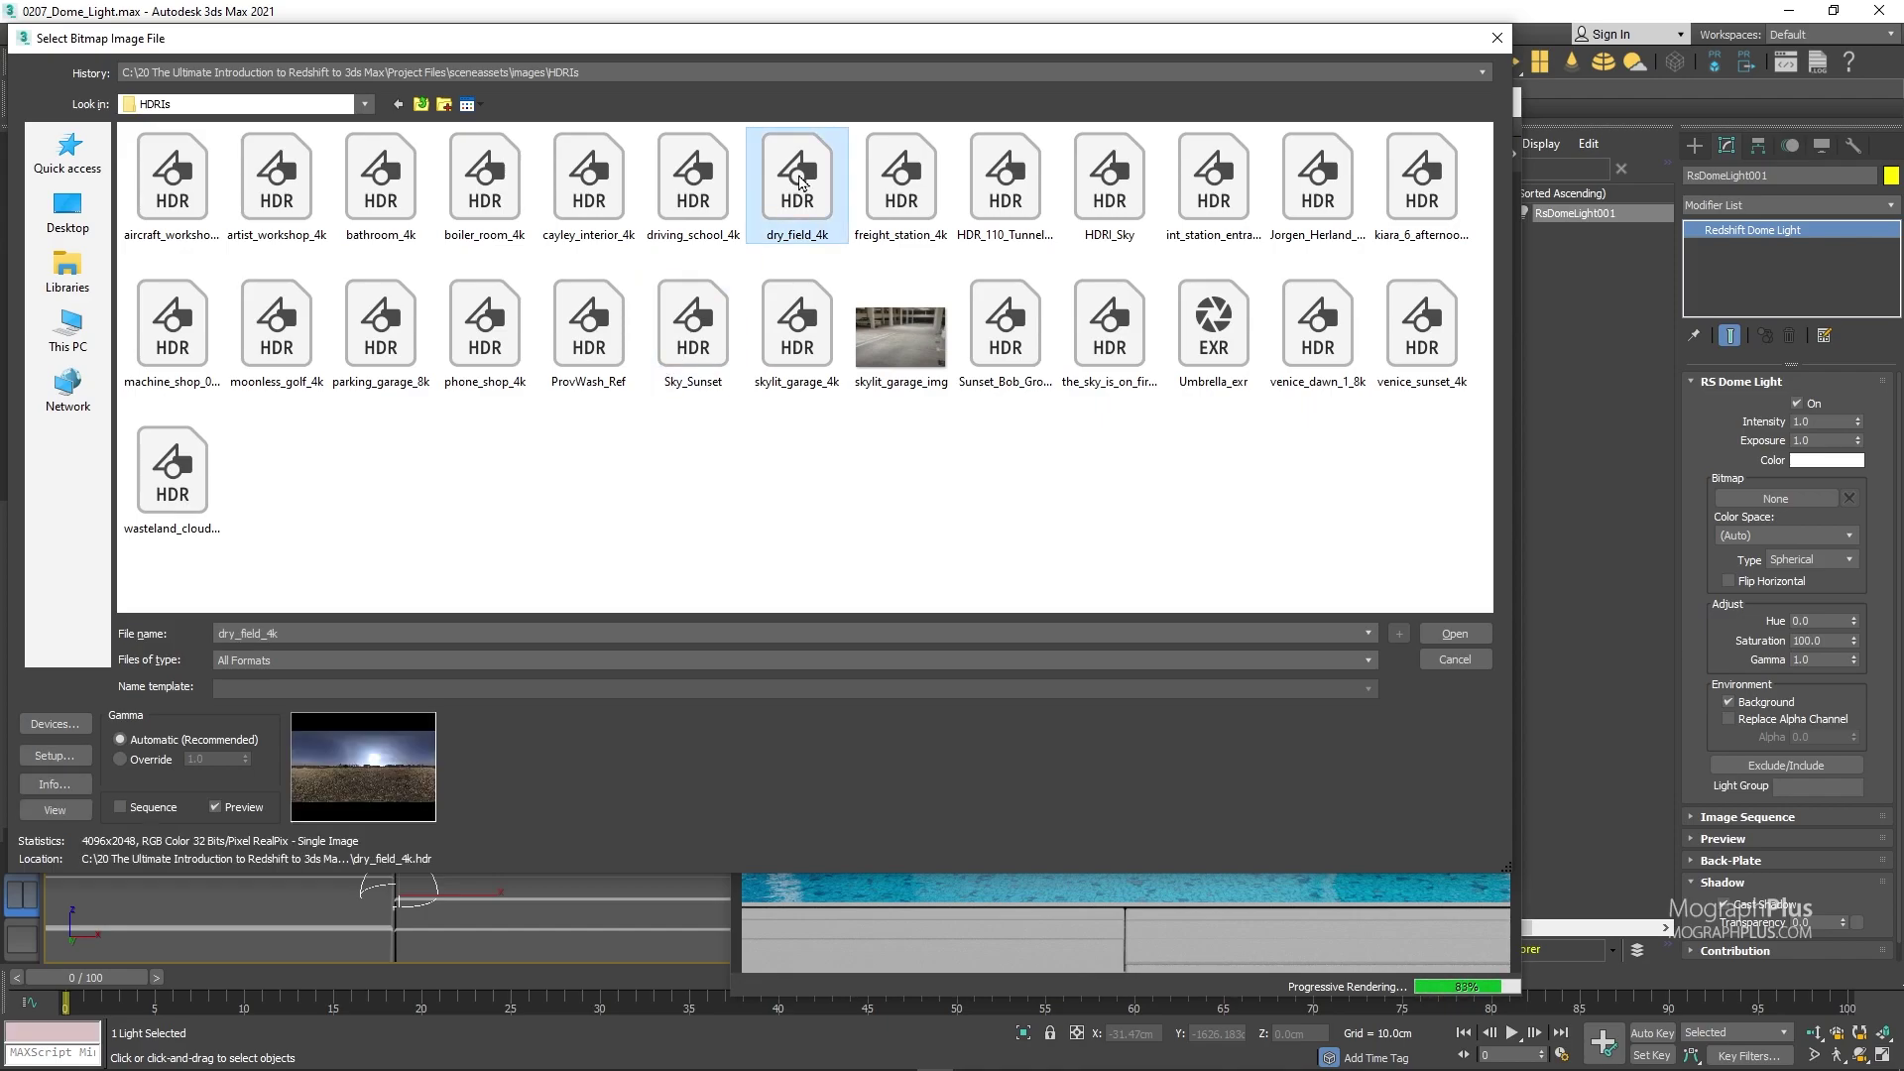
left_click(301, 459)
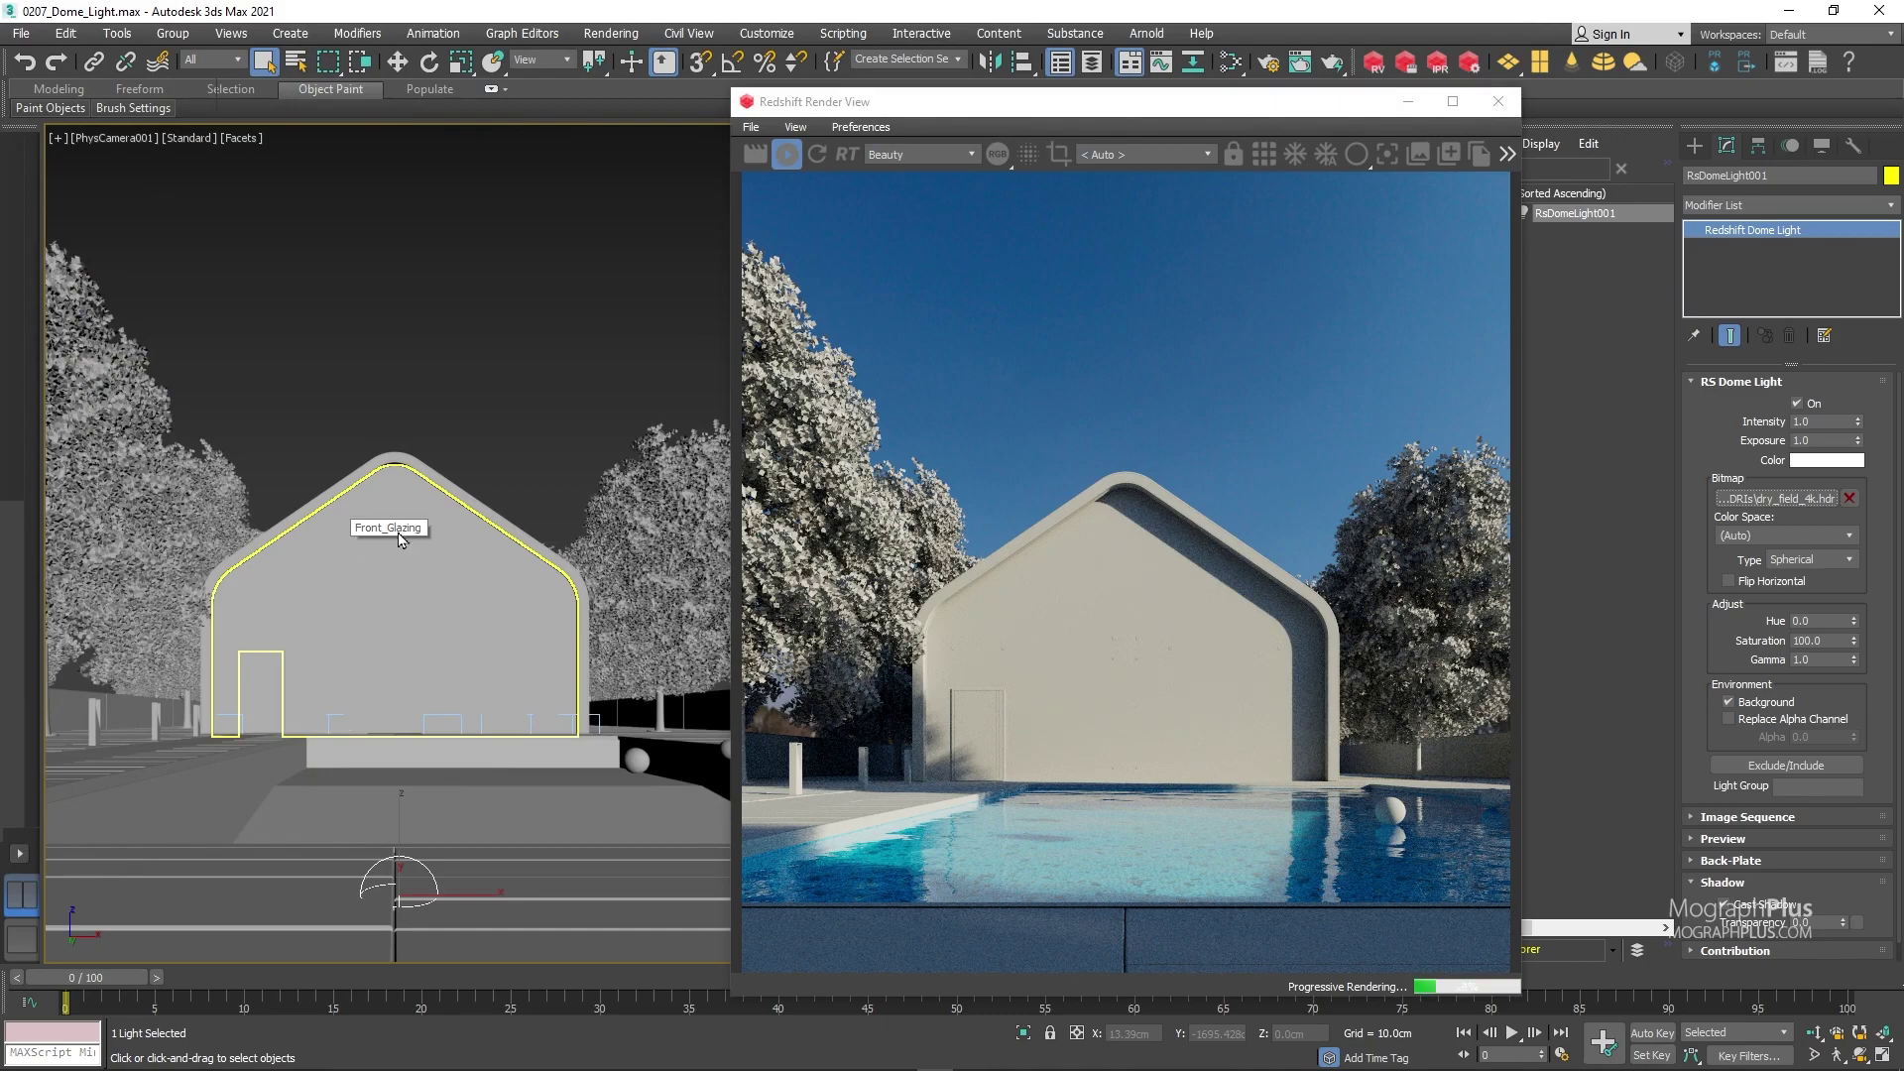
left_click(1803, 535)
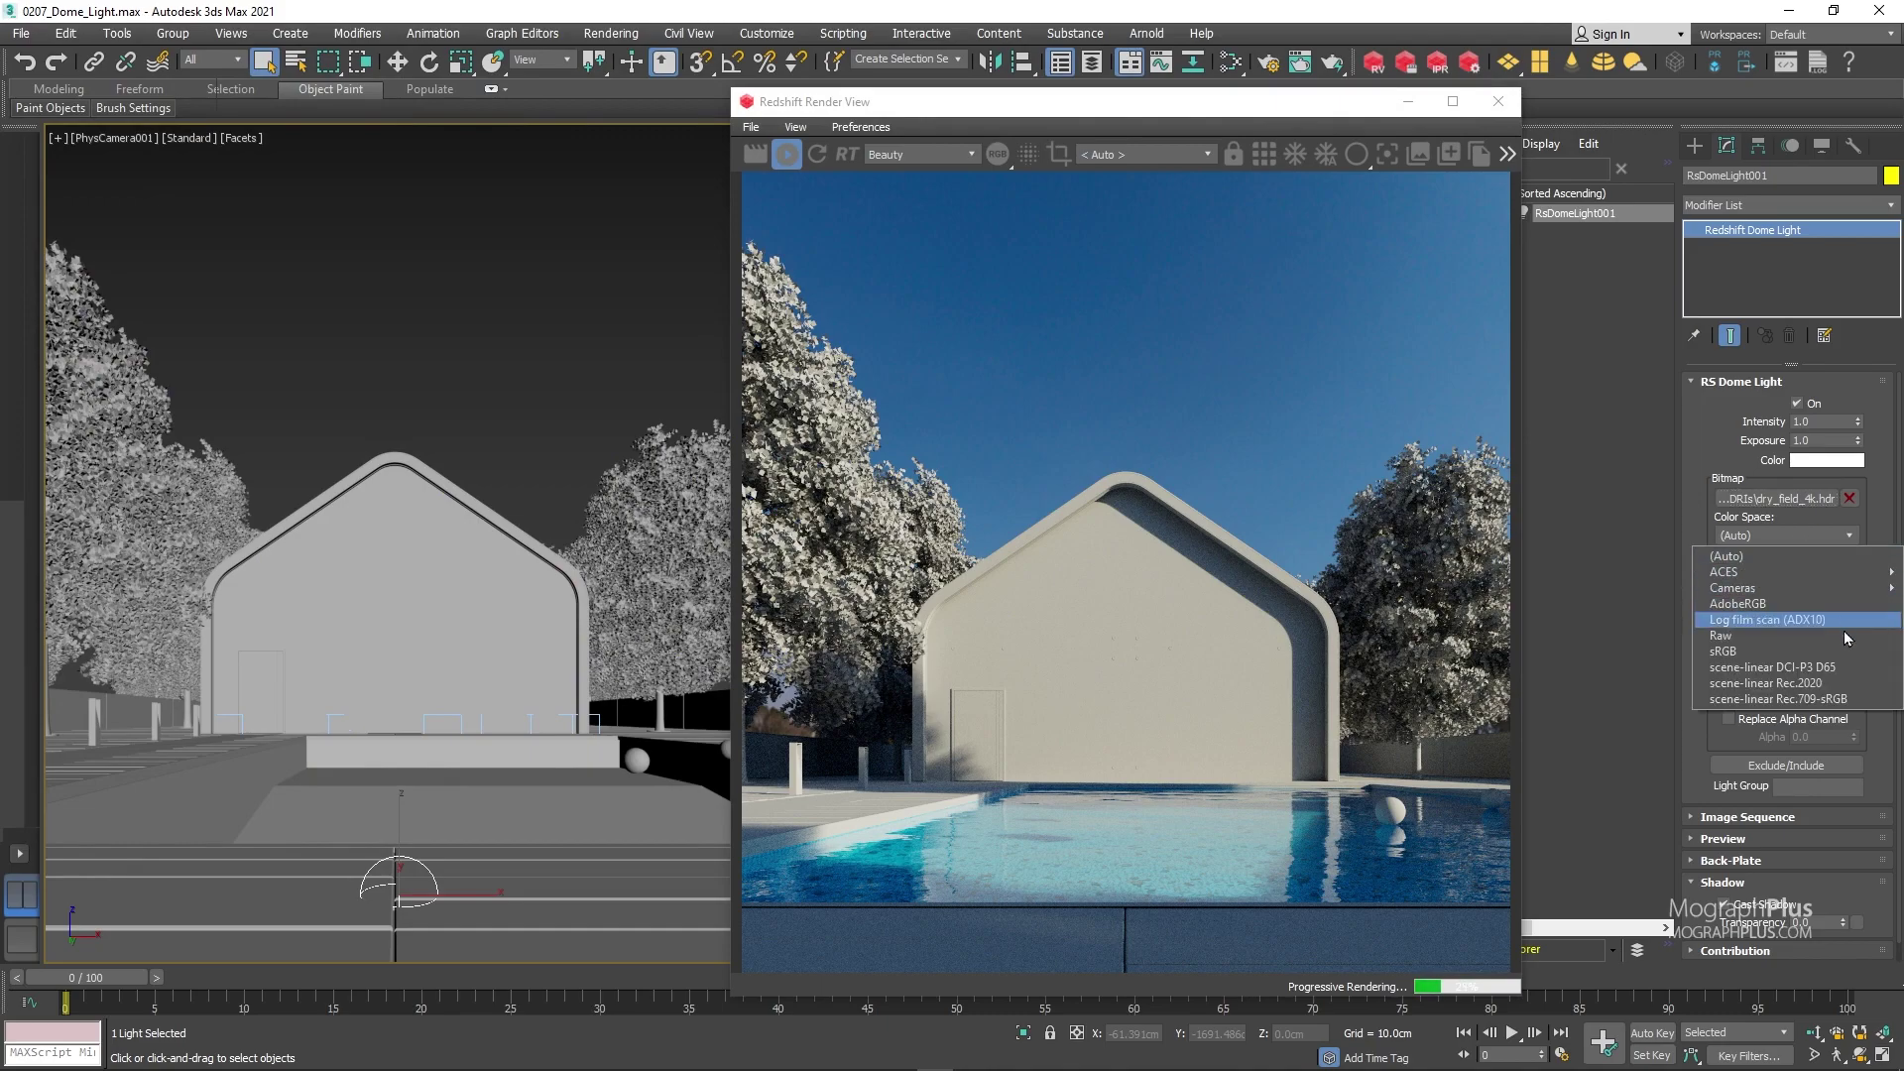
left_click(1860, 700)
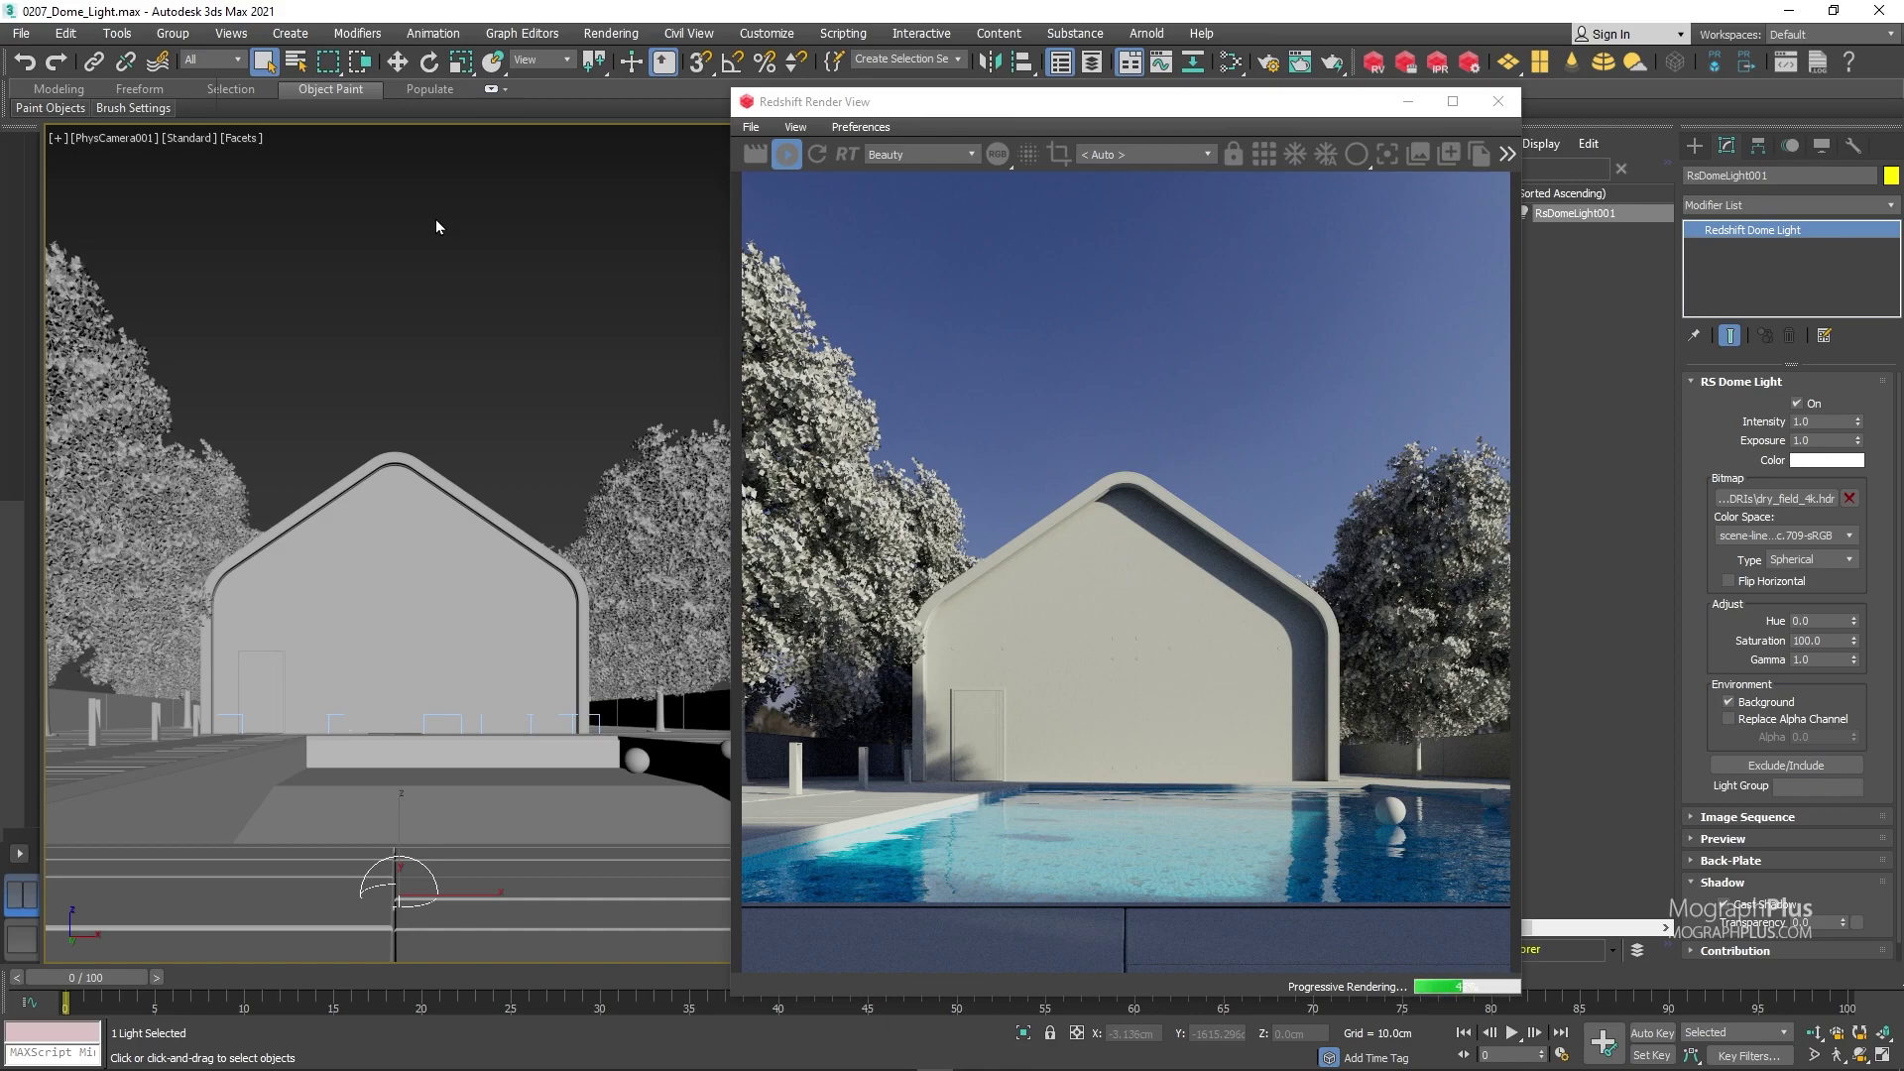
Rotate the dome light freehand around the Z axis to about -20.7 degrees.
left_click(429, 61)
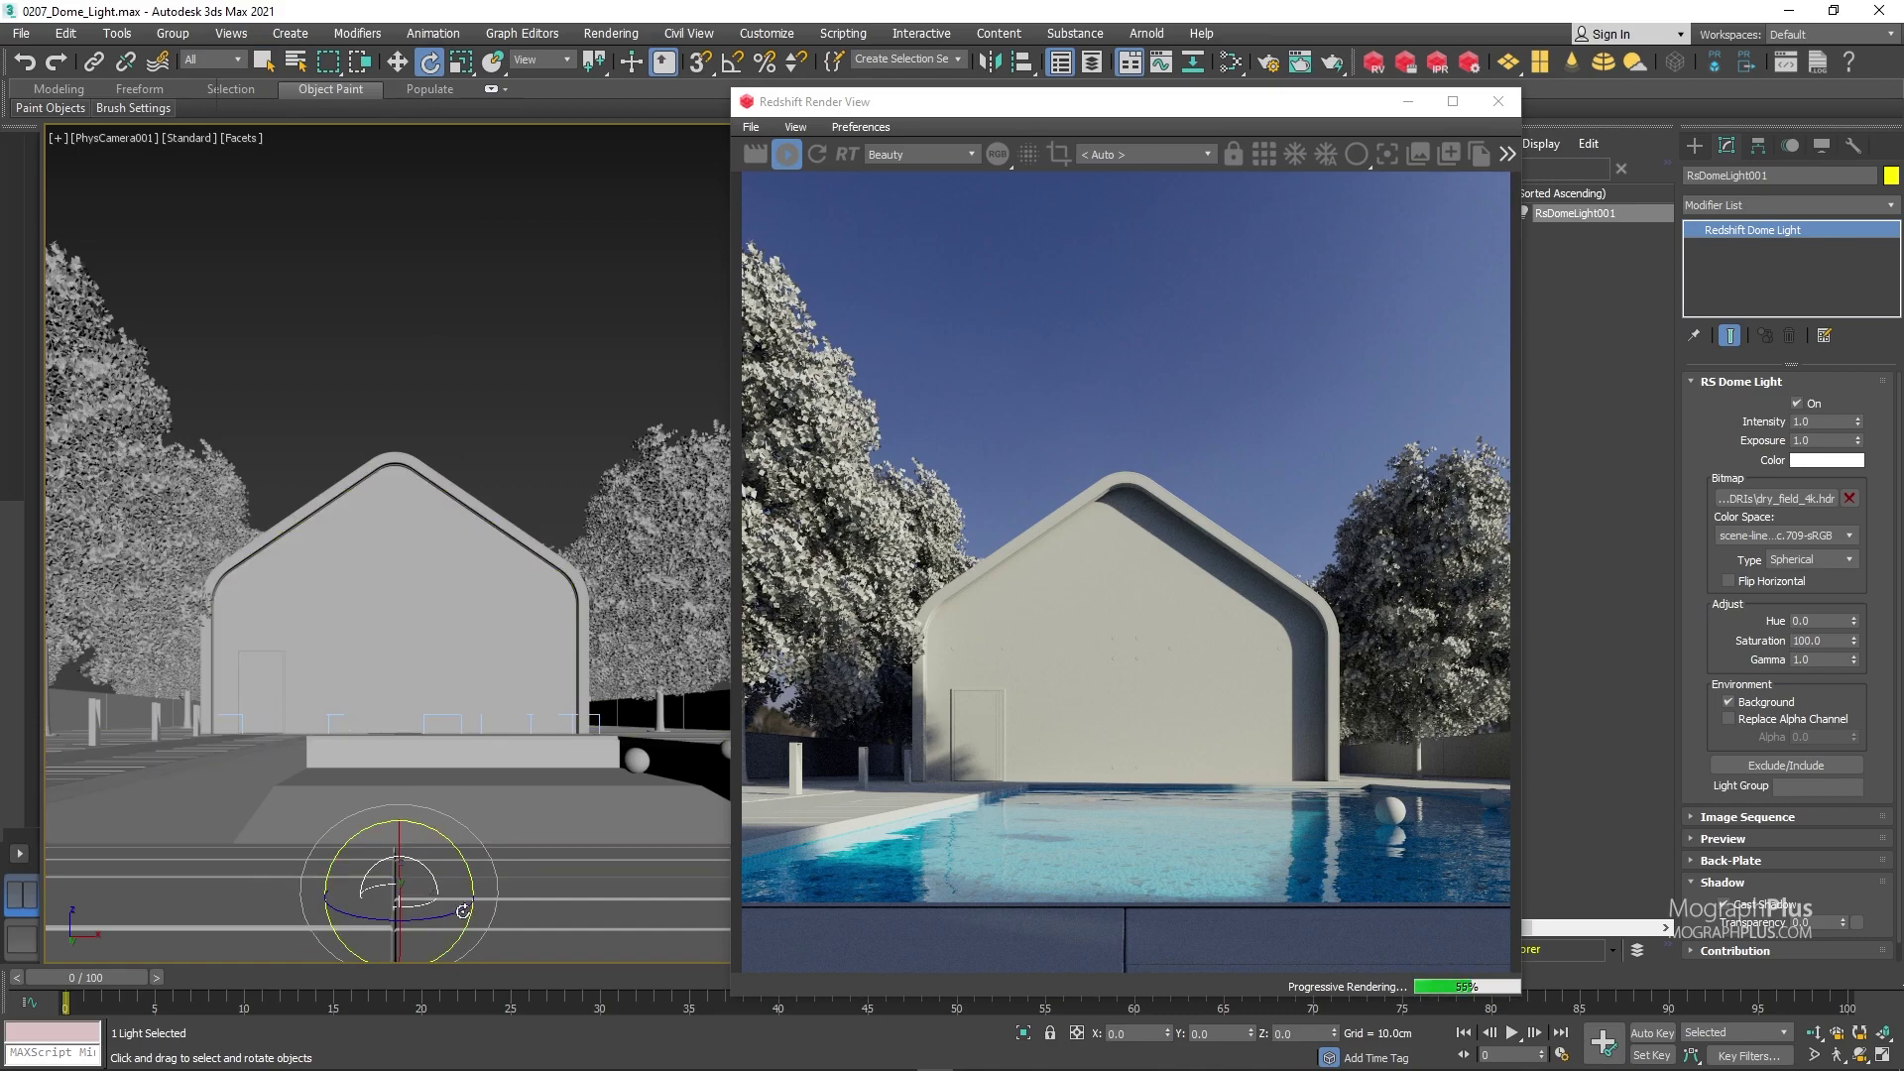
left_click_drag(470, 907, 402, 910)
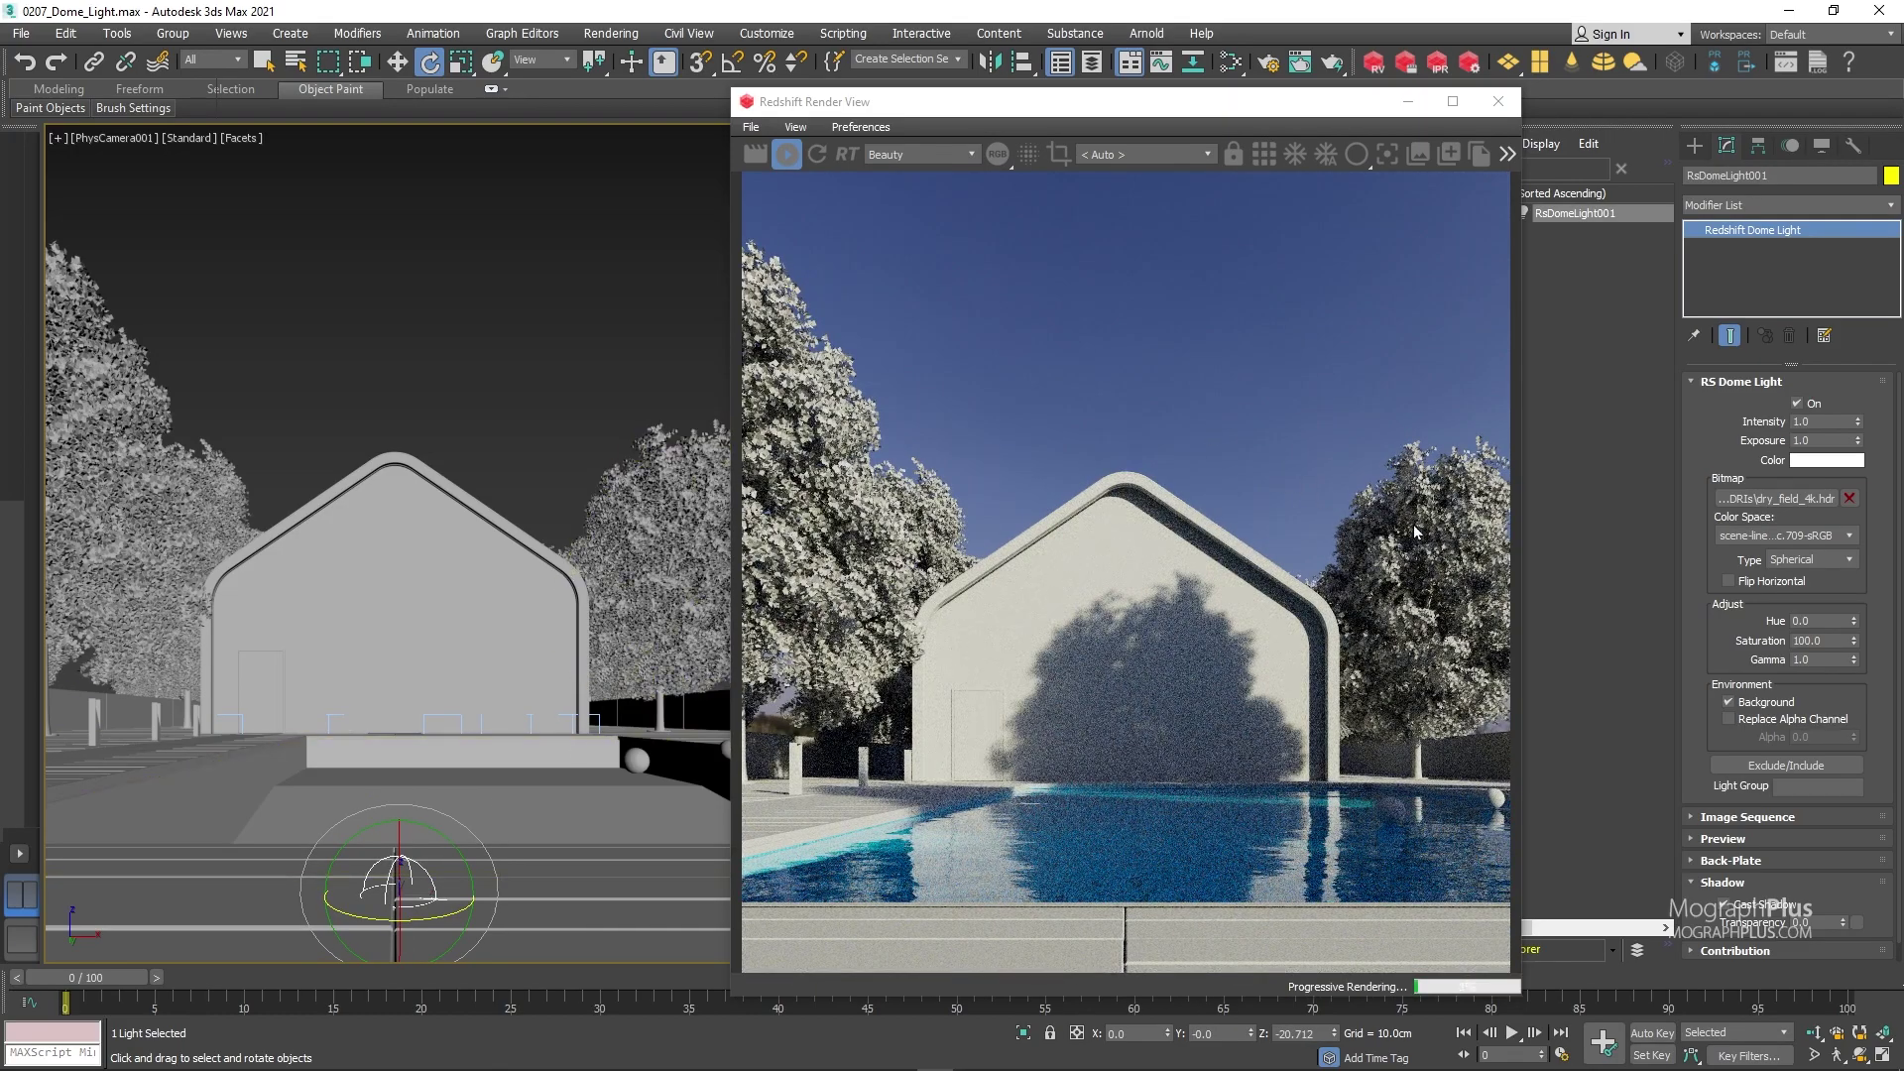
Flip the dome light's bitmap horizontally and set the light's Z rotation to 10 degrees.
left_click(1733, 583)
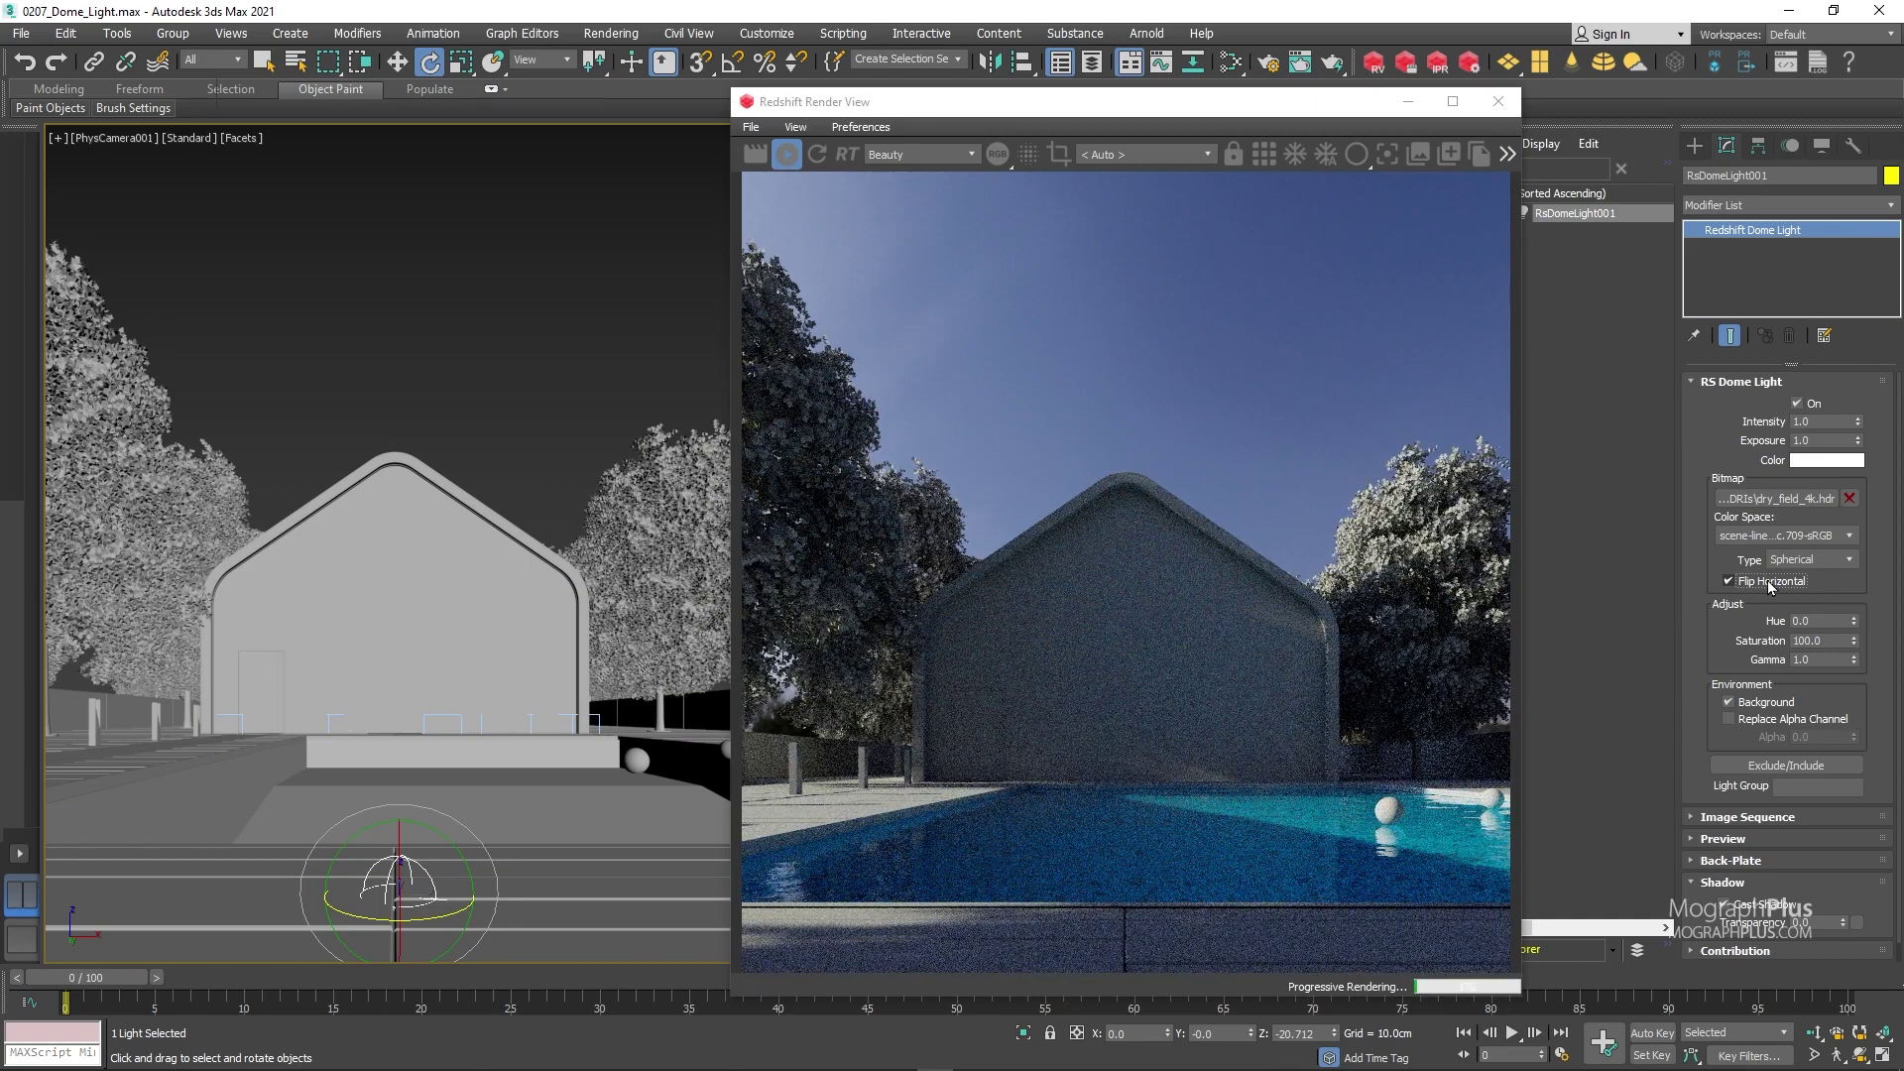
double_click(1296, 1032)
type("10")
key("Return")
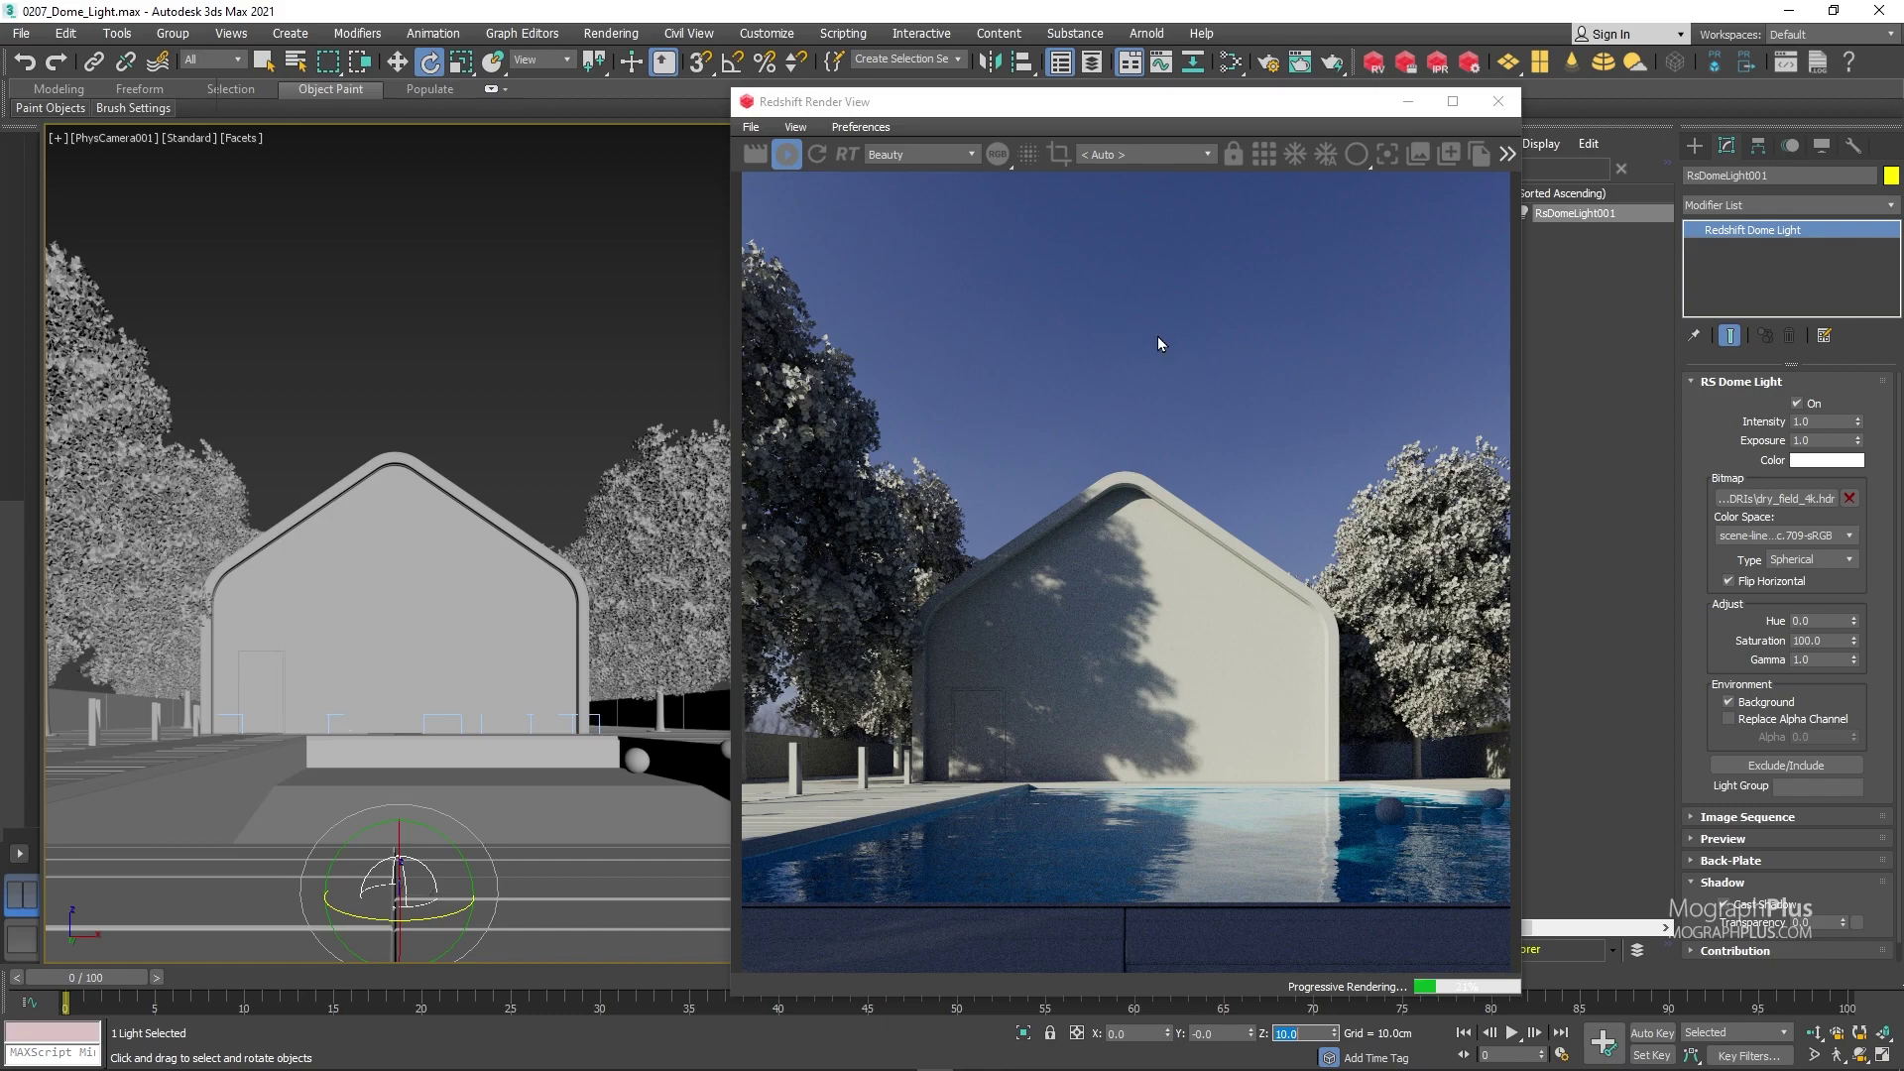
Try dome light exposures of 0, 1, 2 and 3, and set the exposure back to 1.
left_click(1826, 422)
left_click(1819, 441)
type("0")
key("Return")
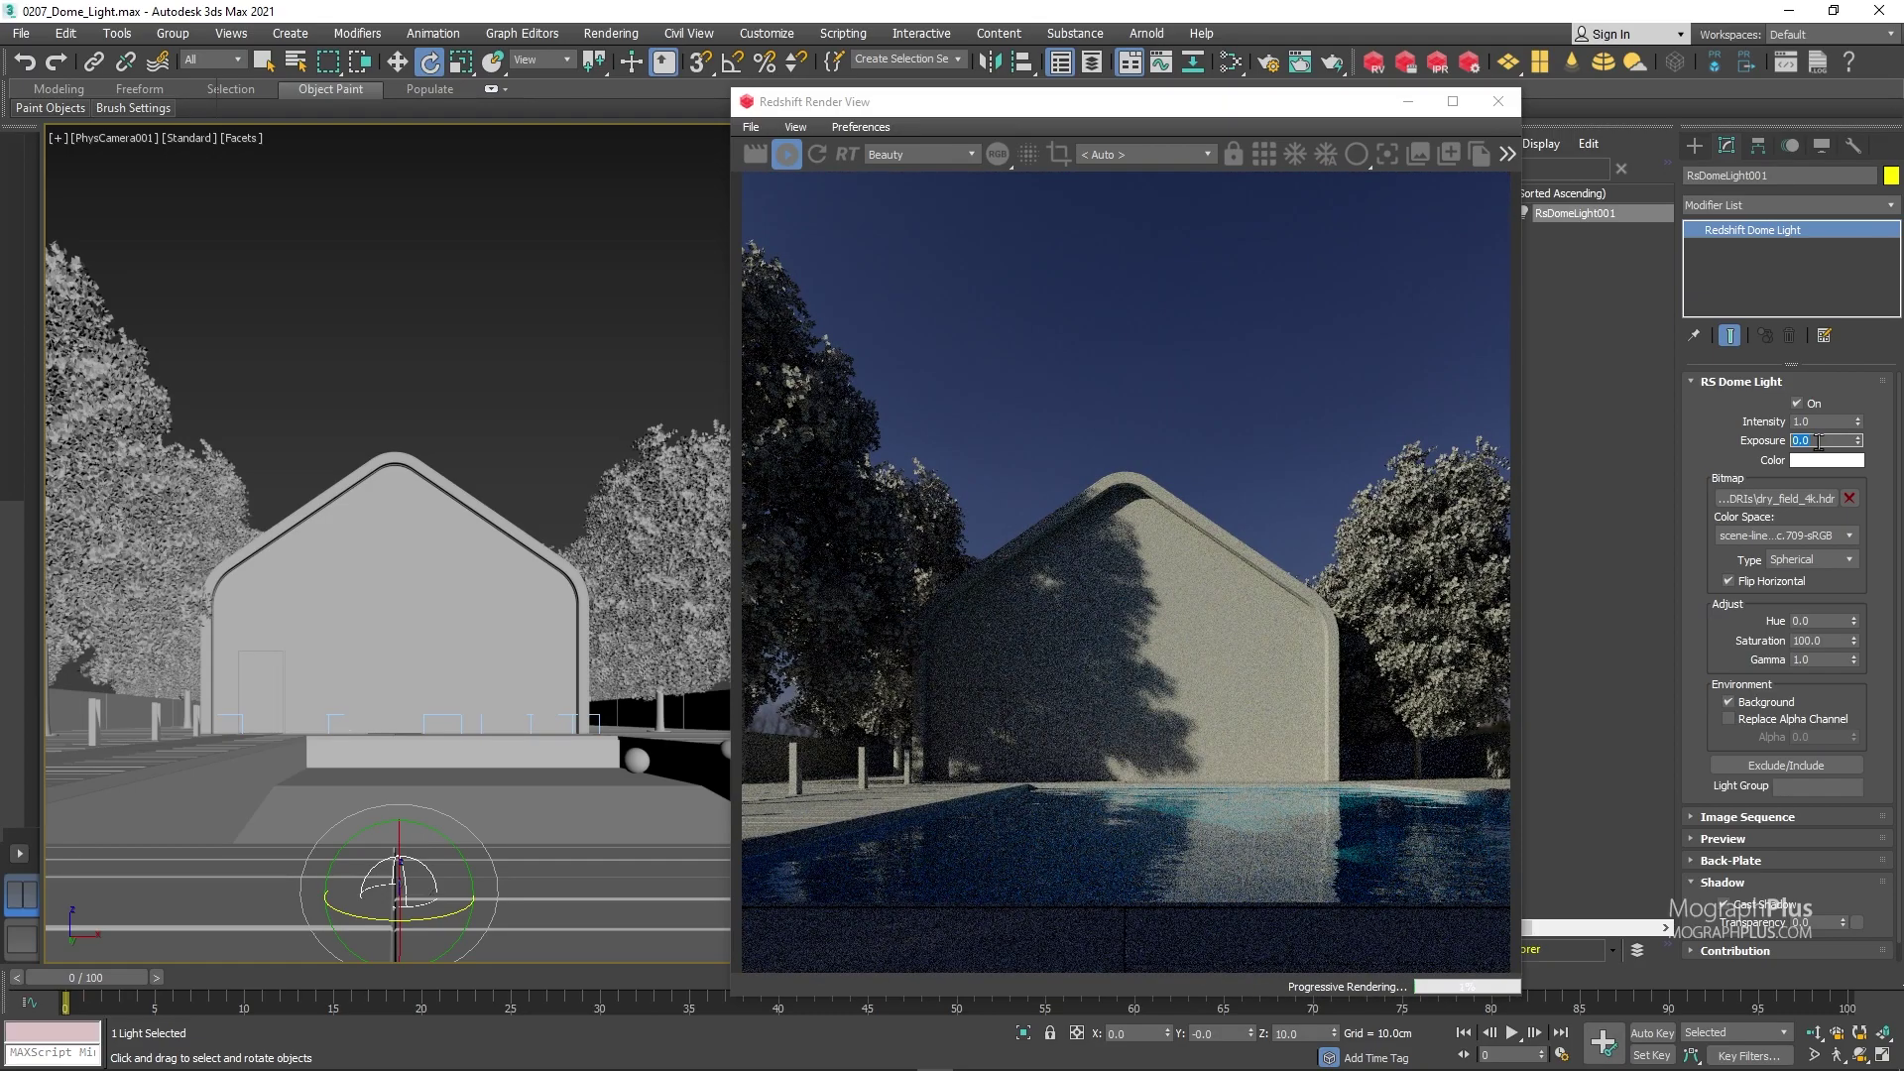
type("1")
key("Return")
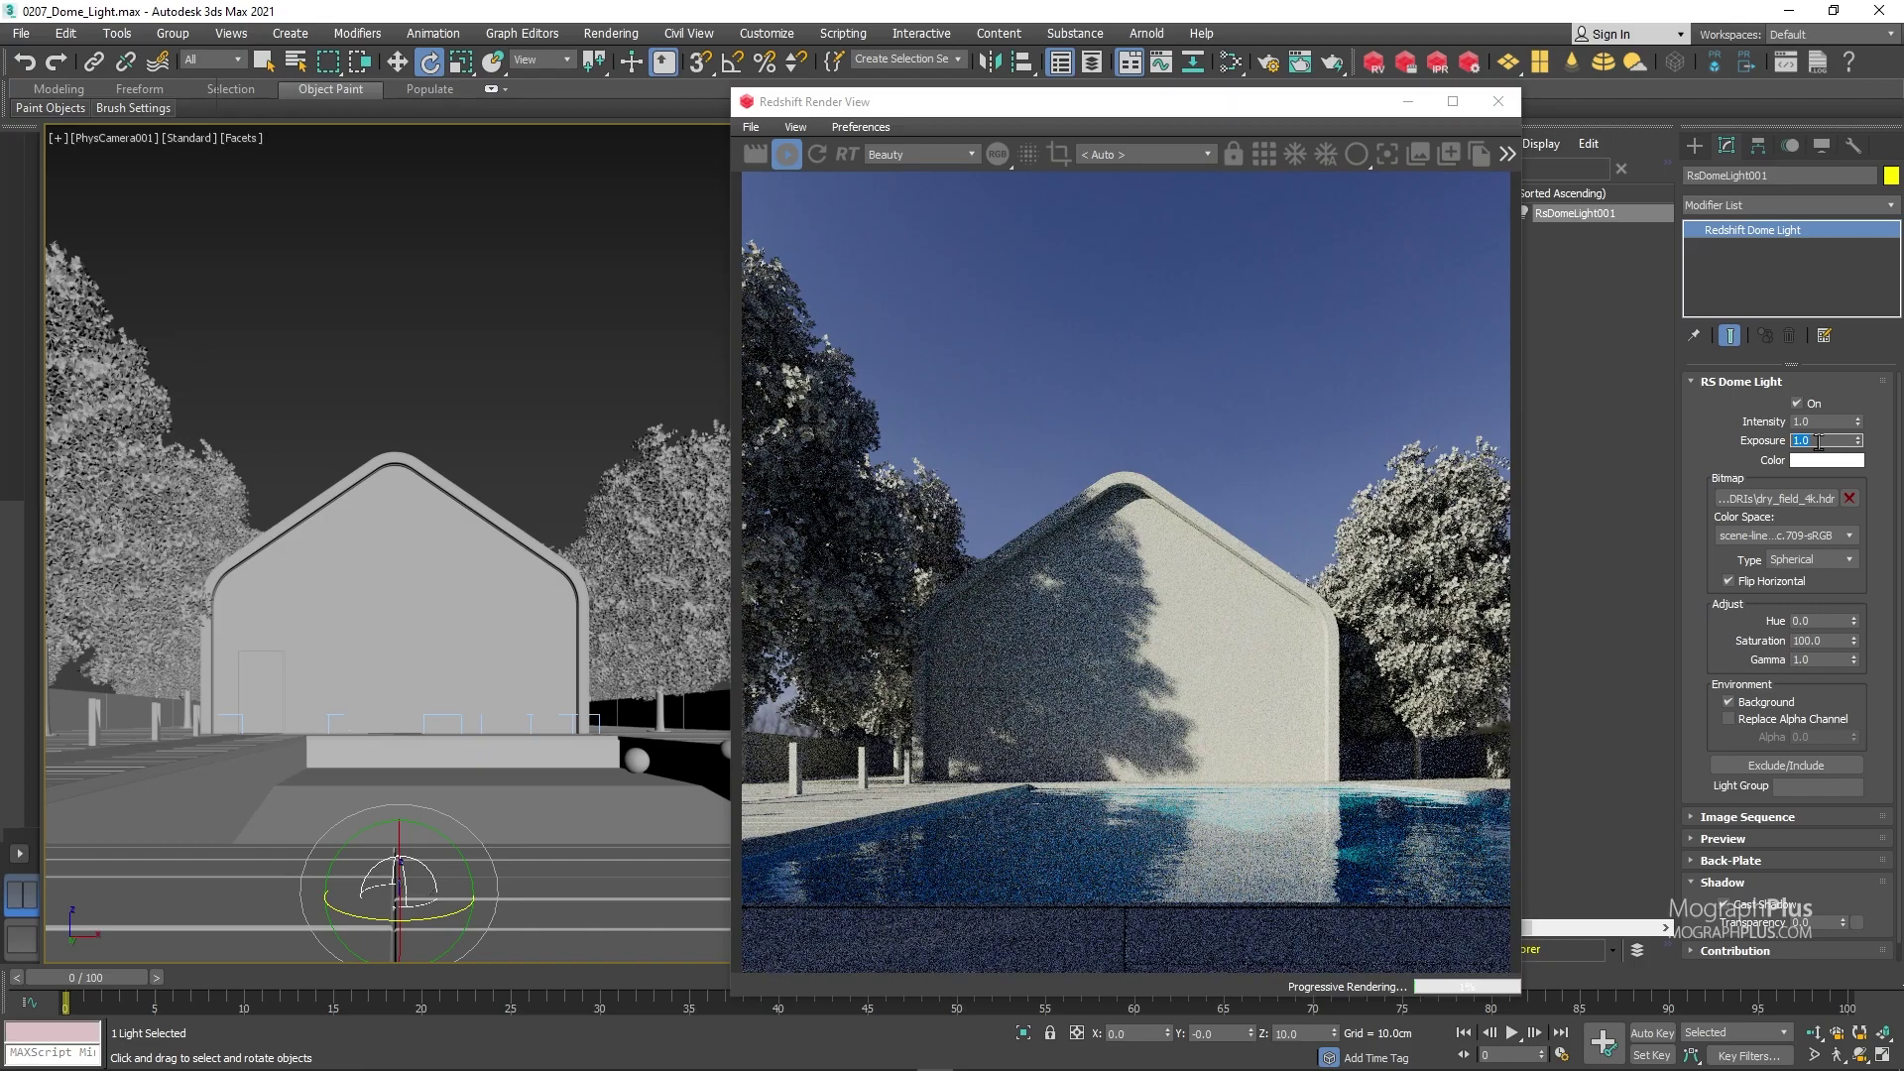
type("2")
key("Return")
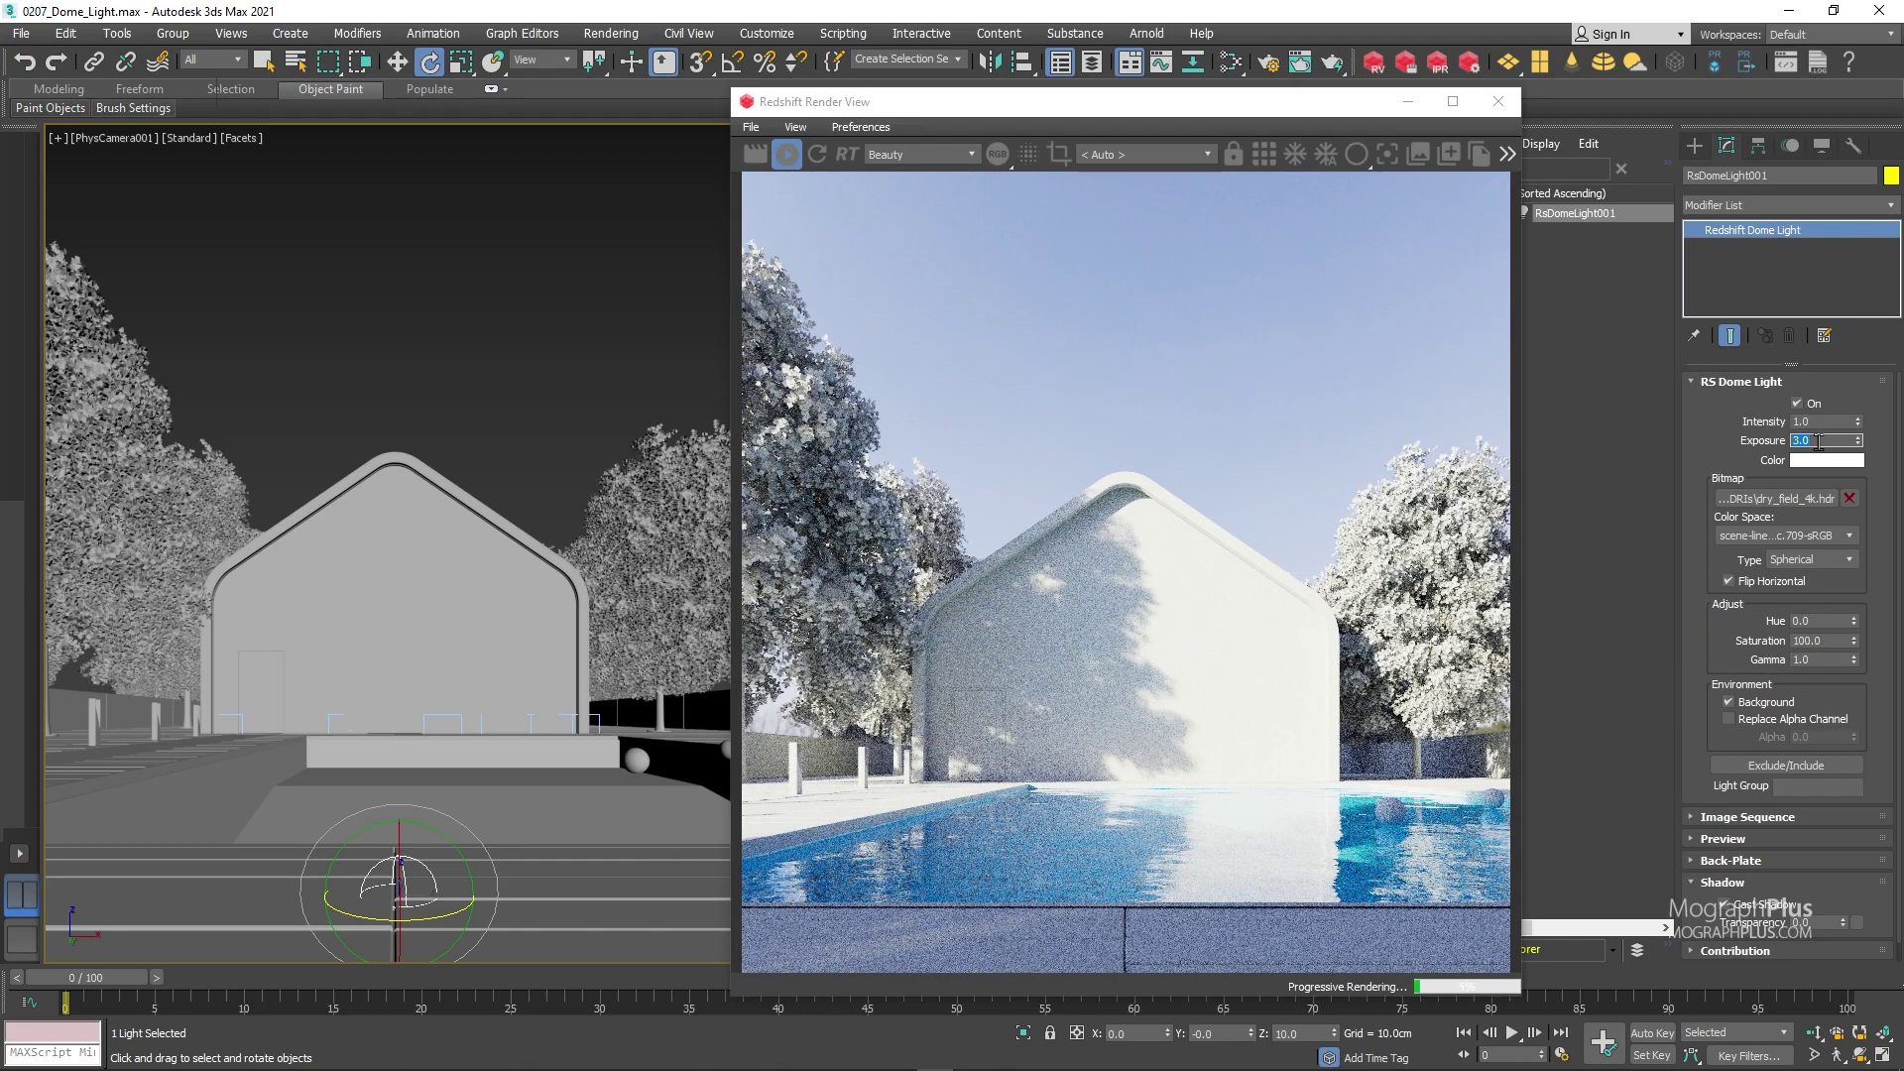
type("1")
key("Return")
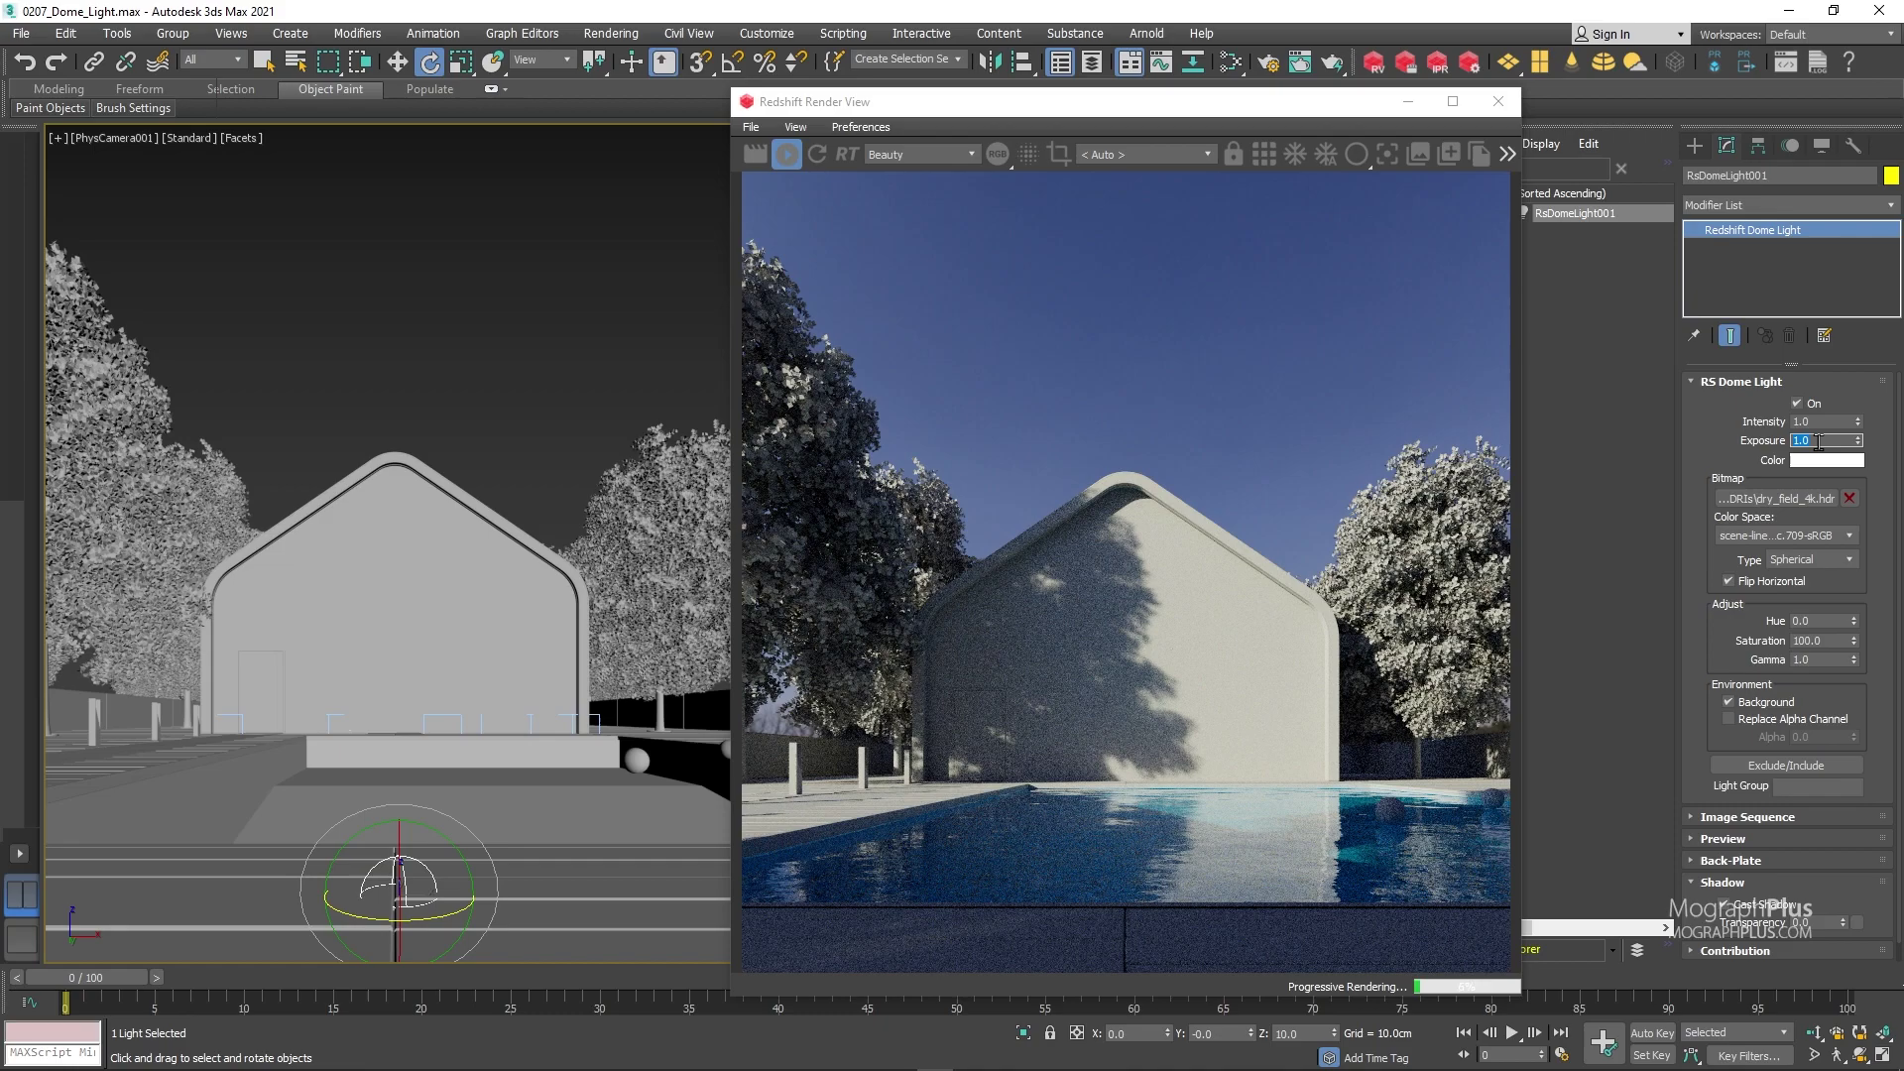
Examine the scene and its HDR surroundings from above in a perspective view, return to the camera view and reselect the dome light.
left_click(258, 227)
key("p")
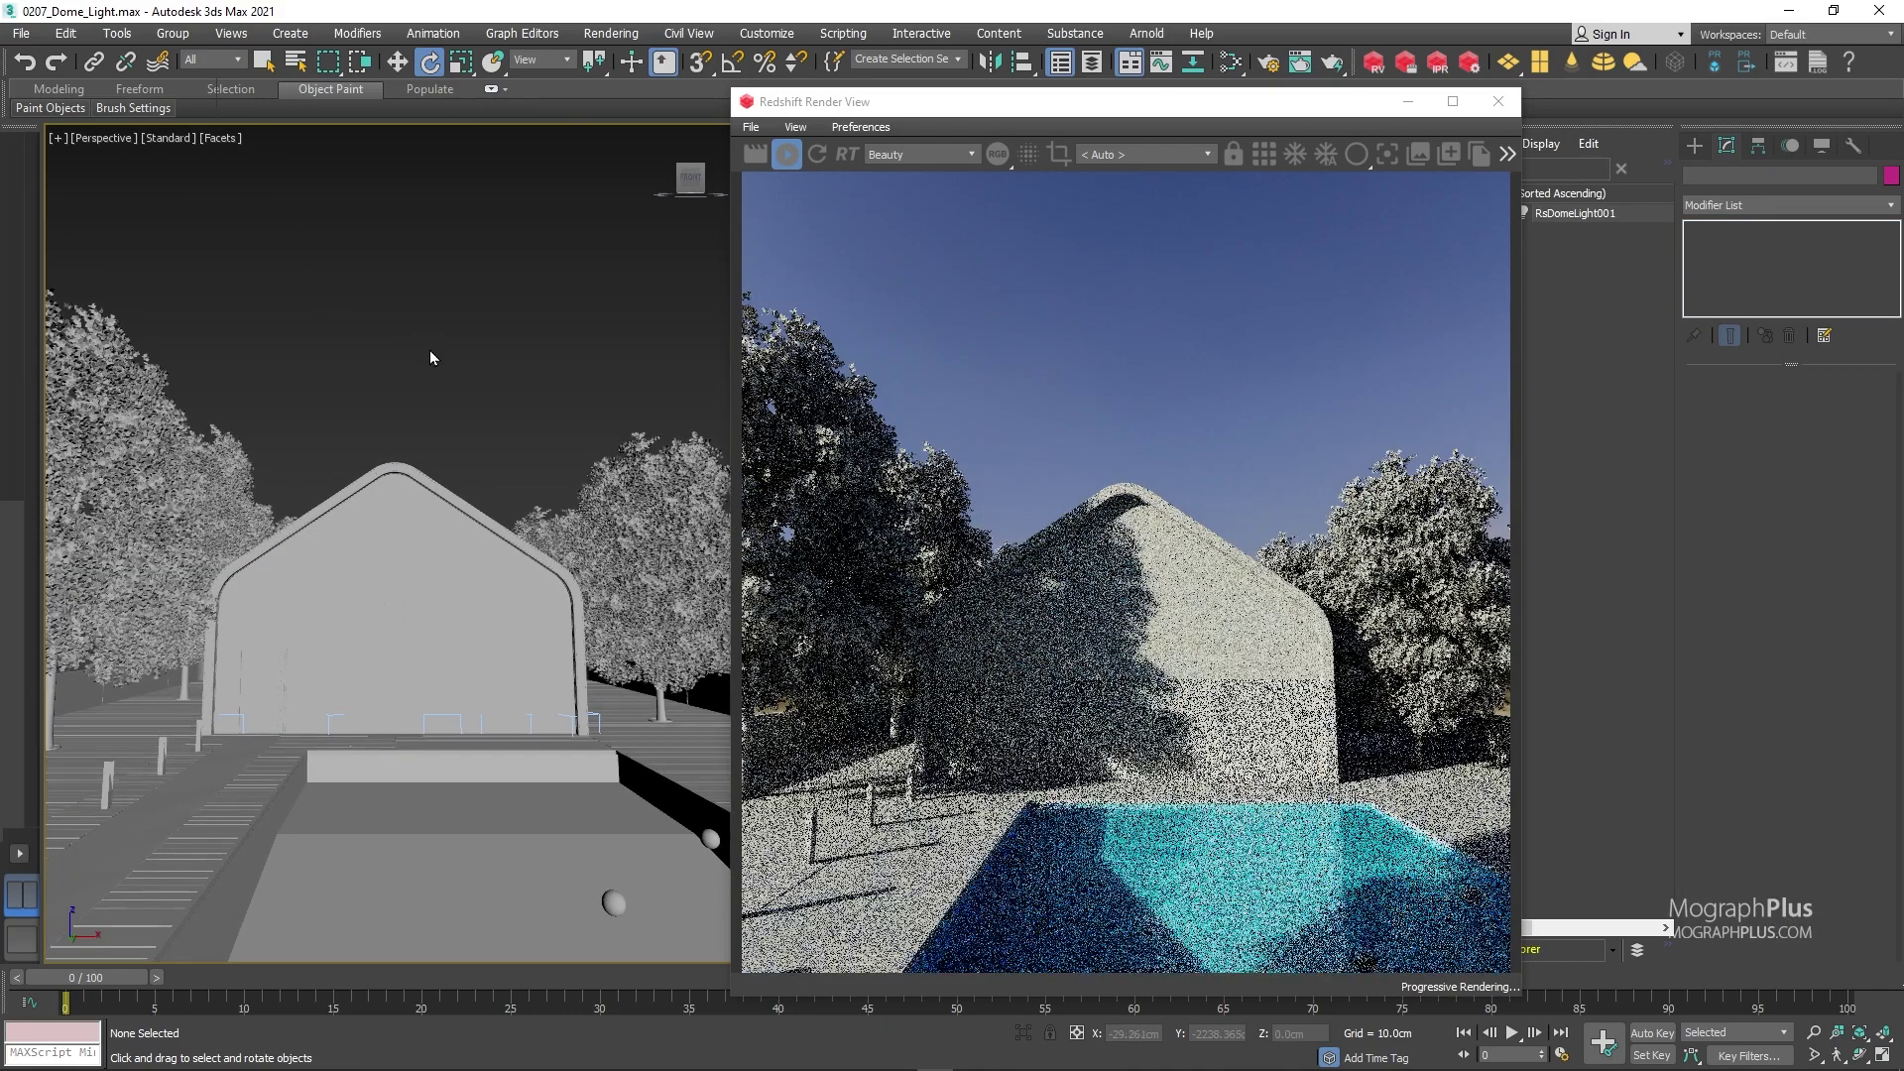
middle_click_drag(431, 349, 270, 448, "alt")
key("c")
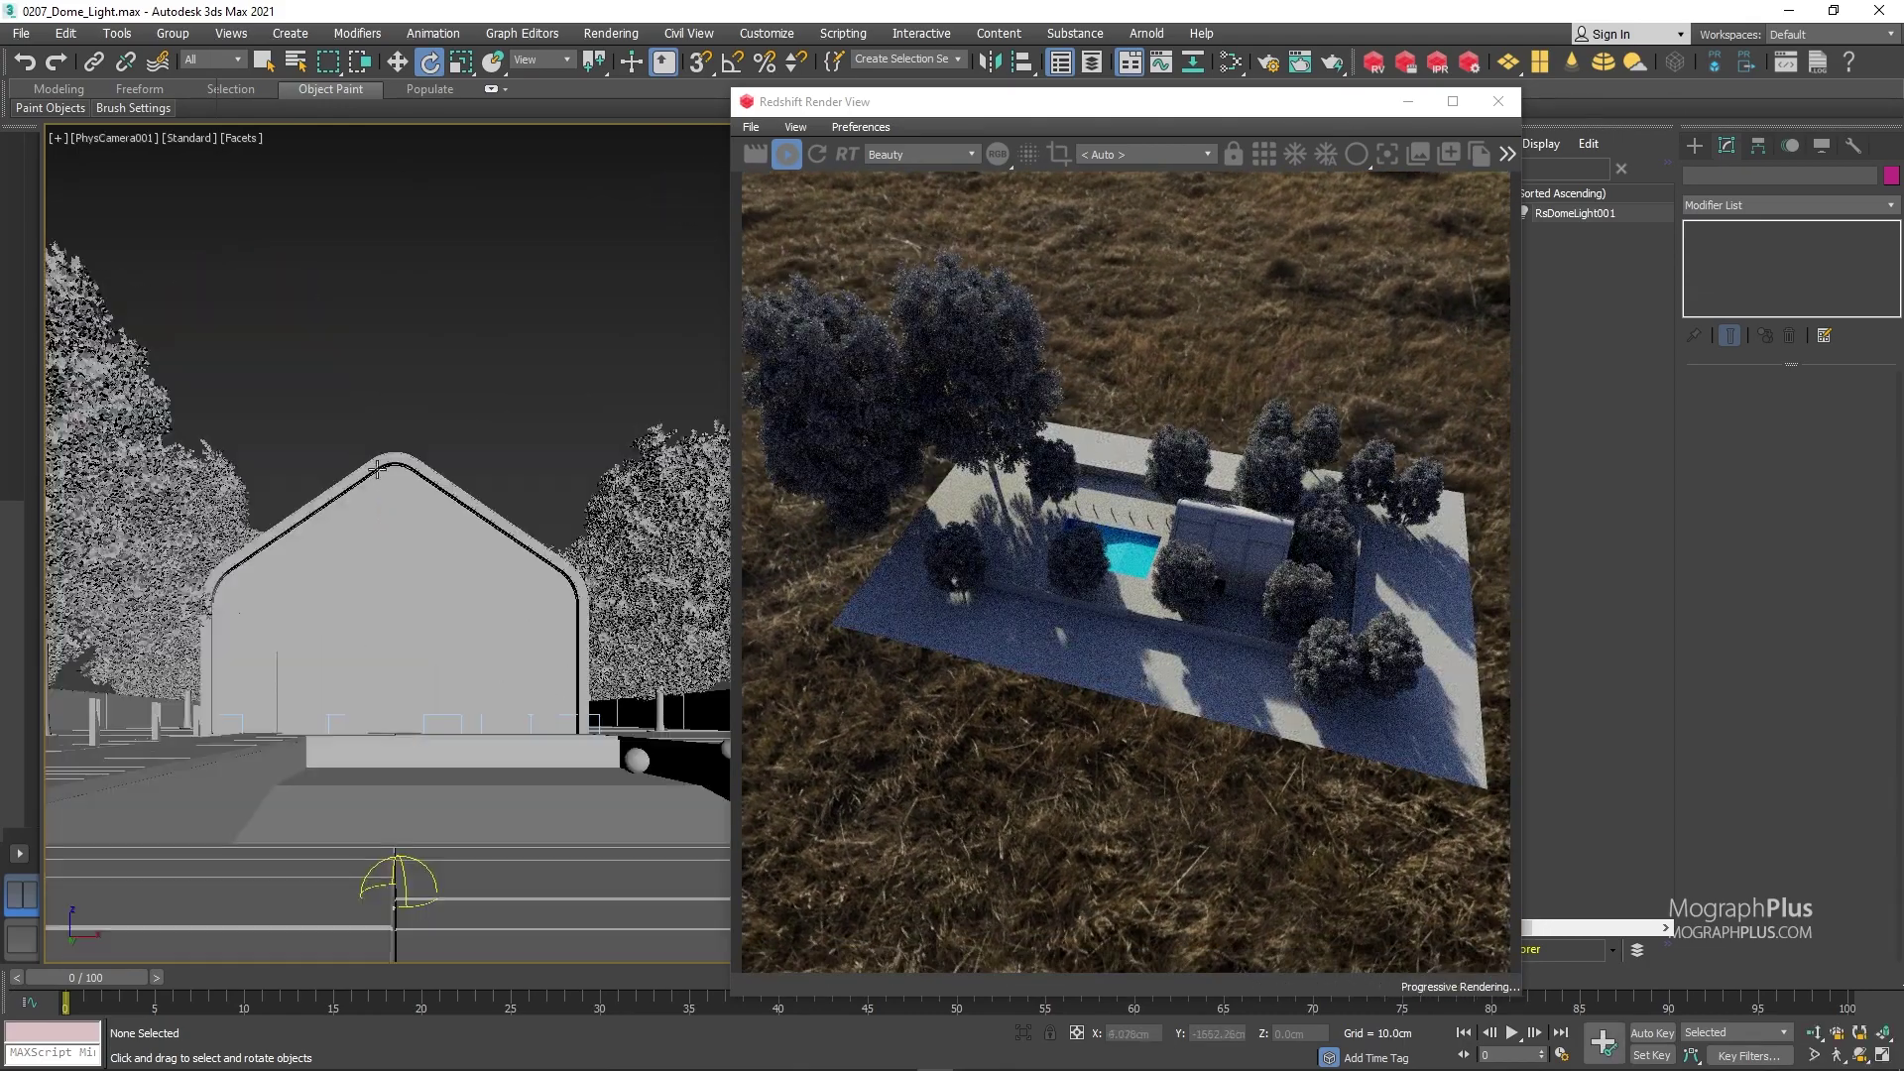
left_click(1594, 212)
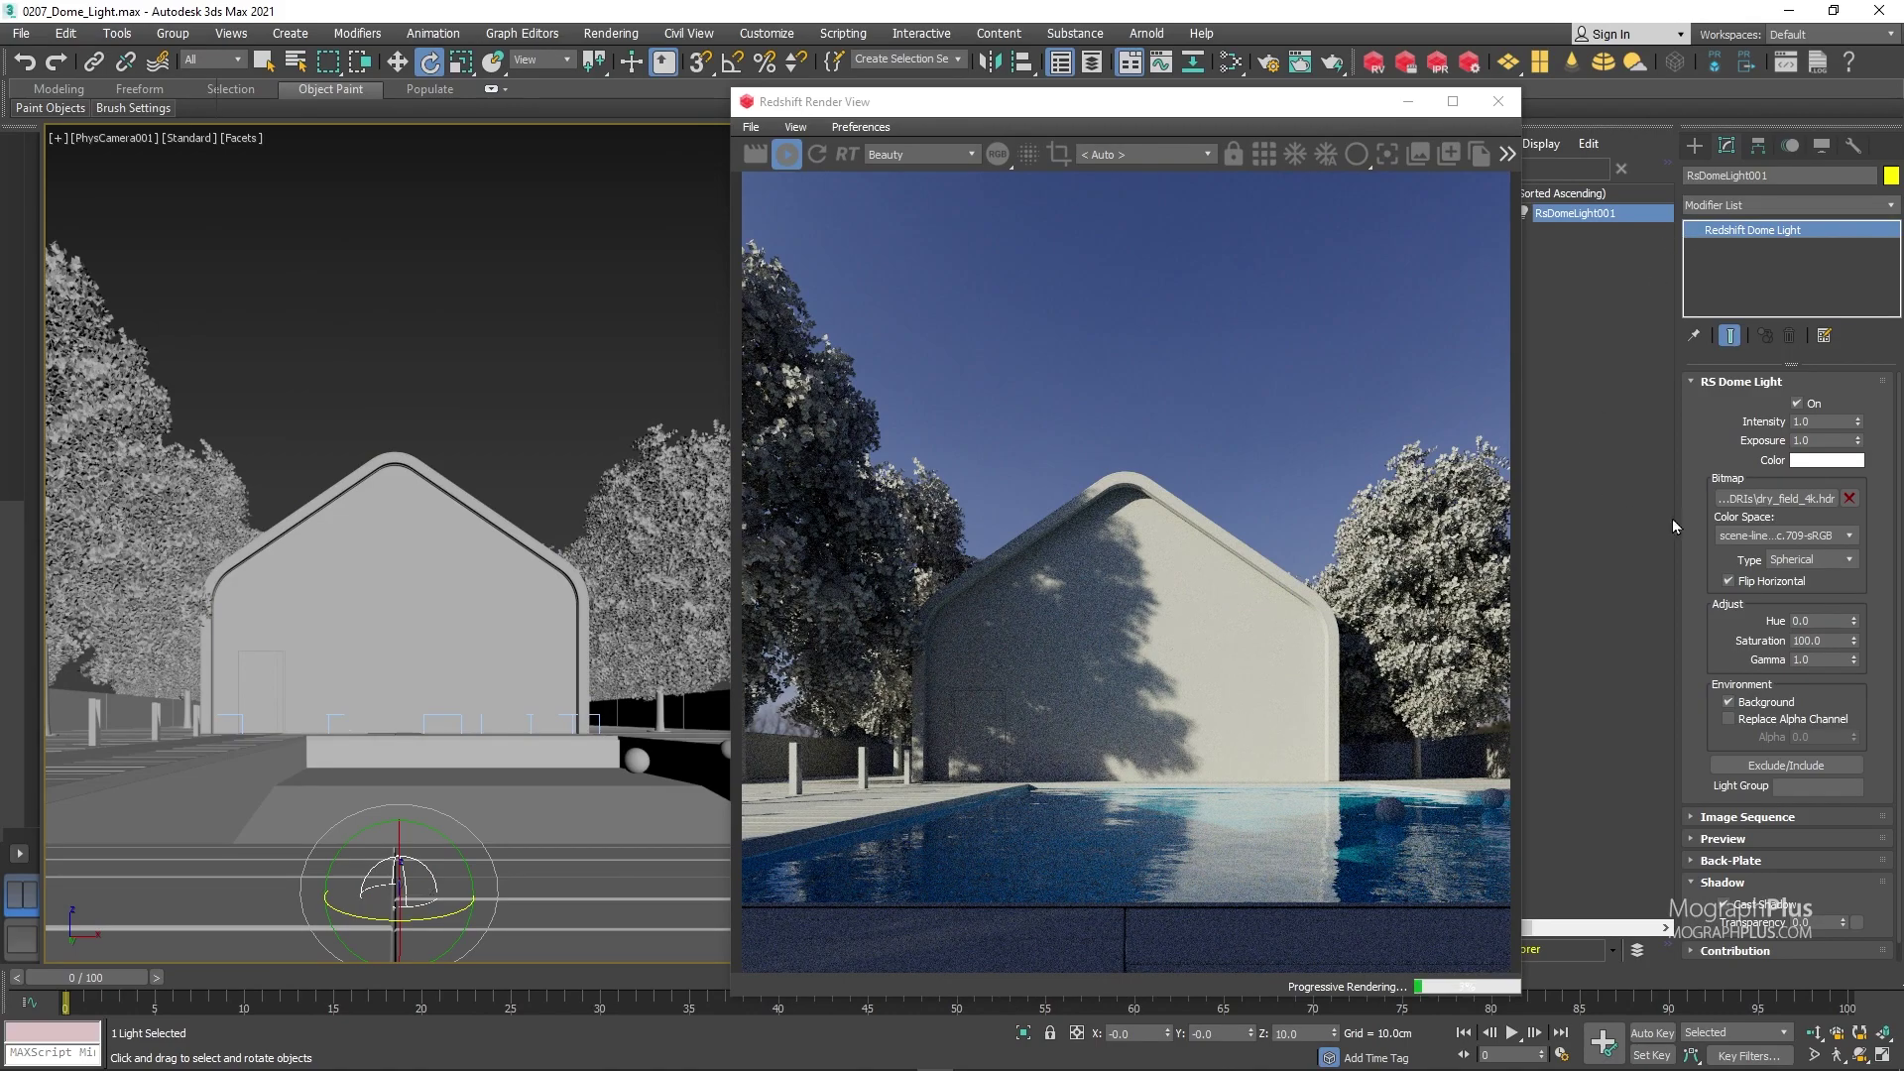
Try the Angular, Mirror Ball and Hemispherical bitmap types on the dome light and return to Spherical.
left_click(1814, 560)
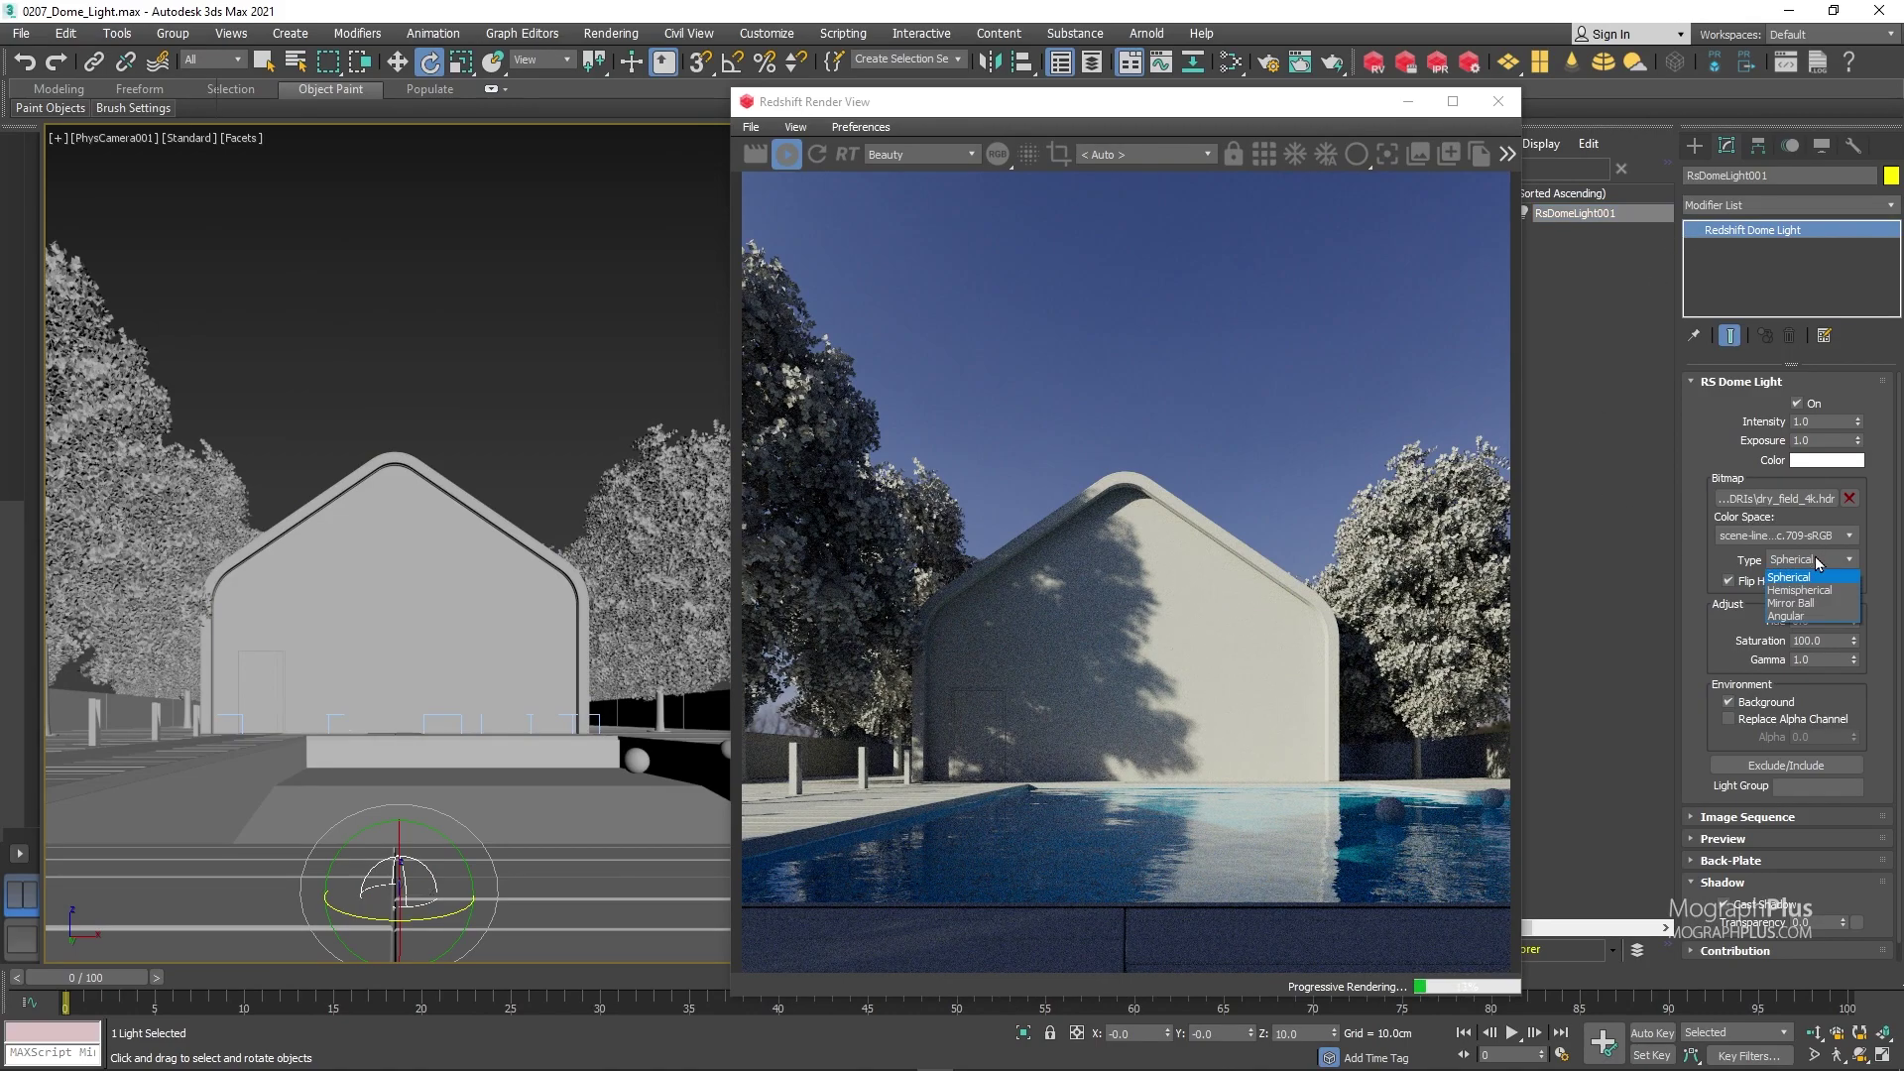
left_click(1817, 616)
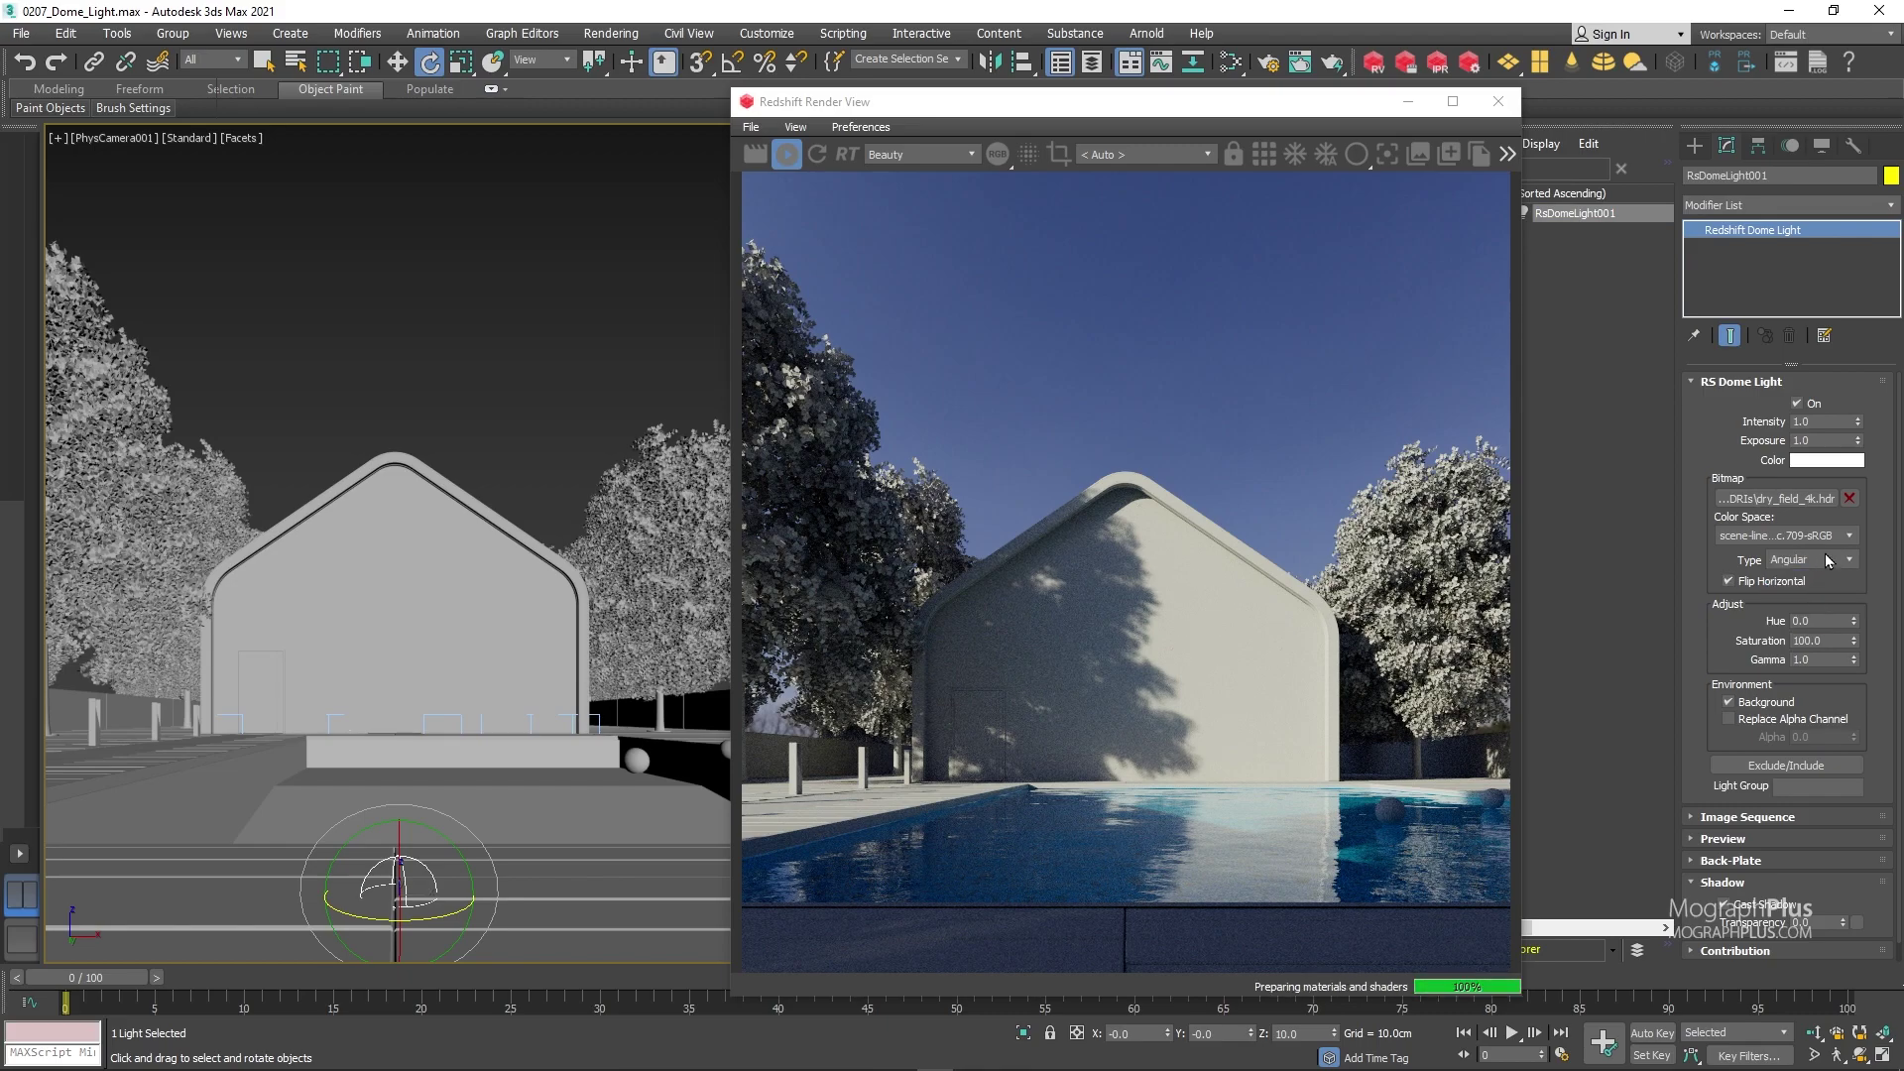
left_click(1829, 561)
left_click(1822, 601)
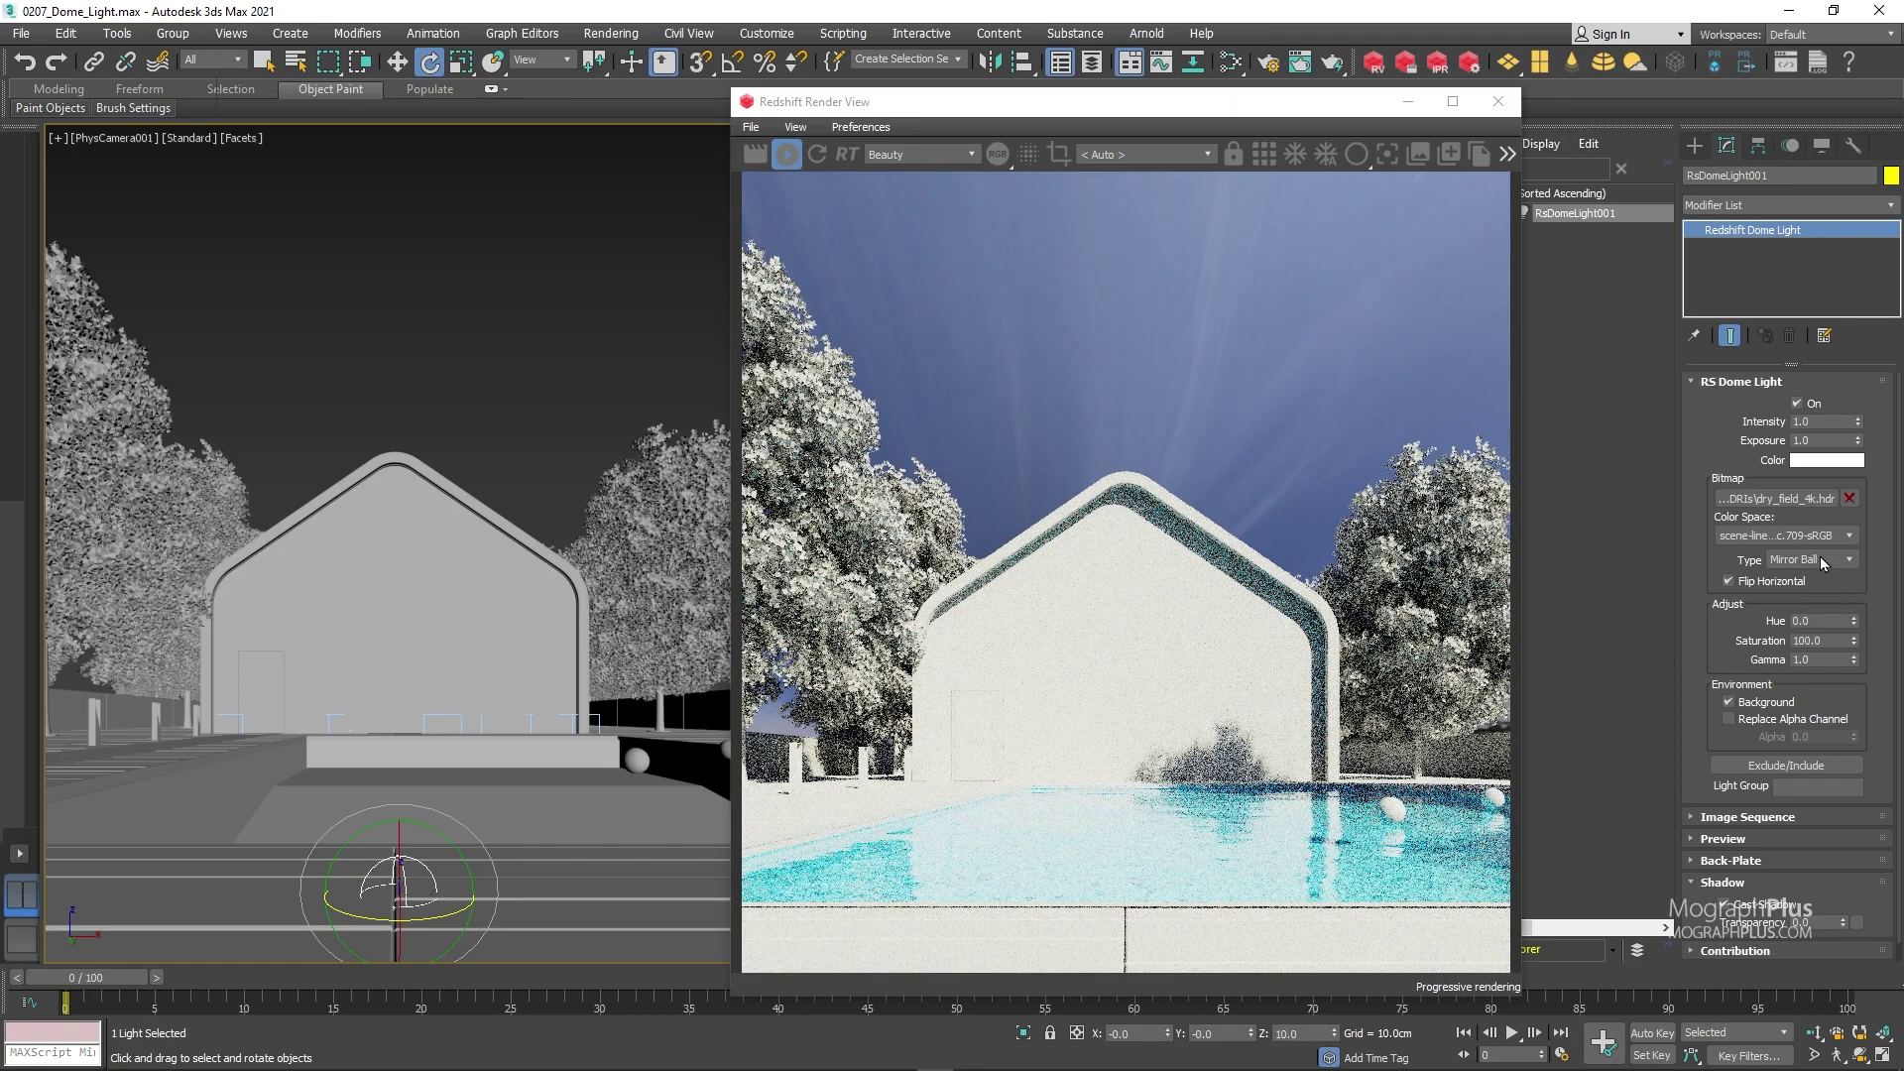
left_click(1819, 556)
left_click(1819, 595)
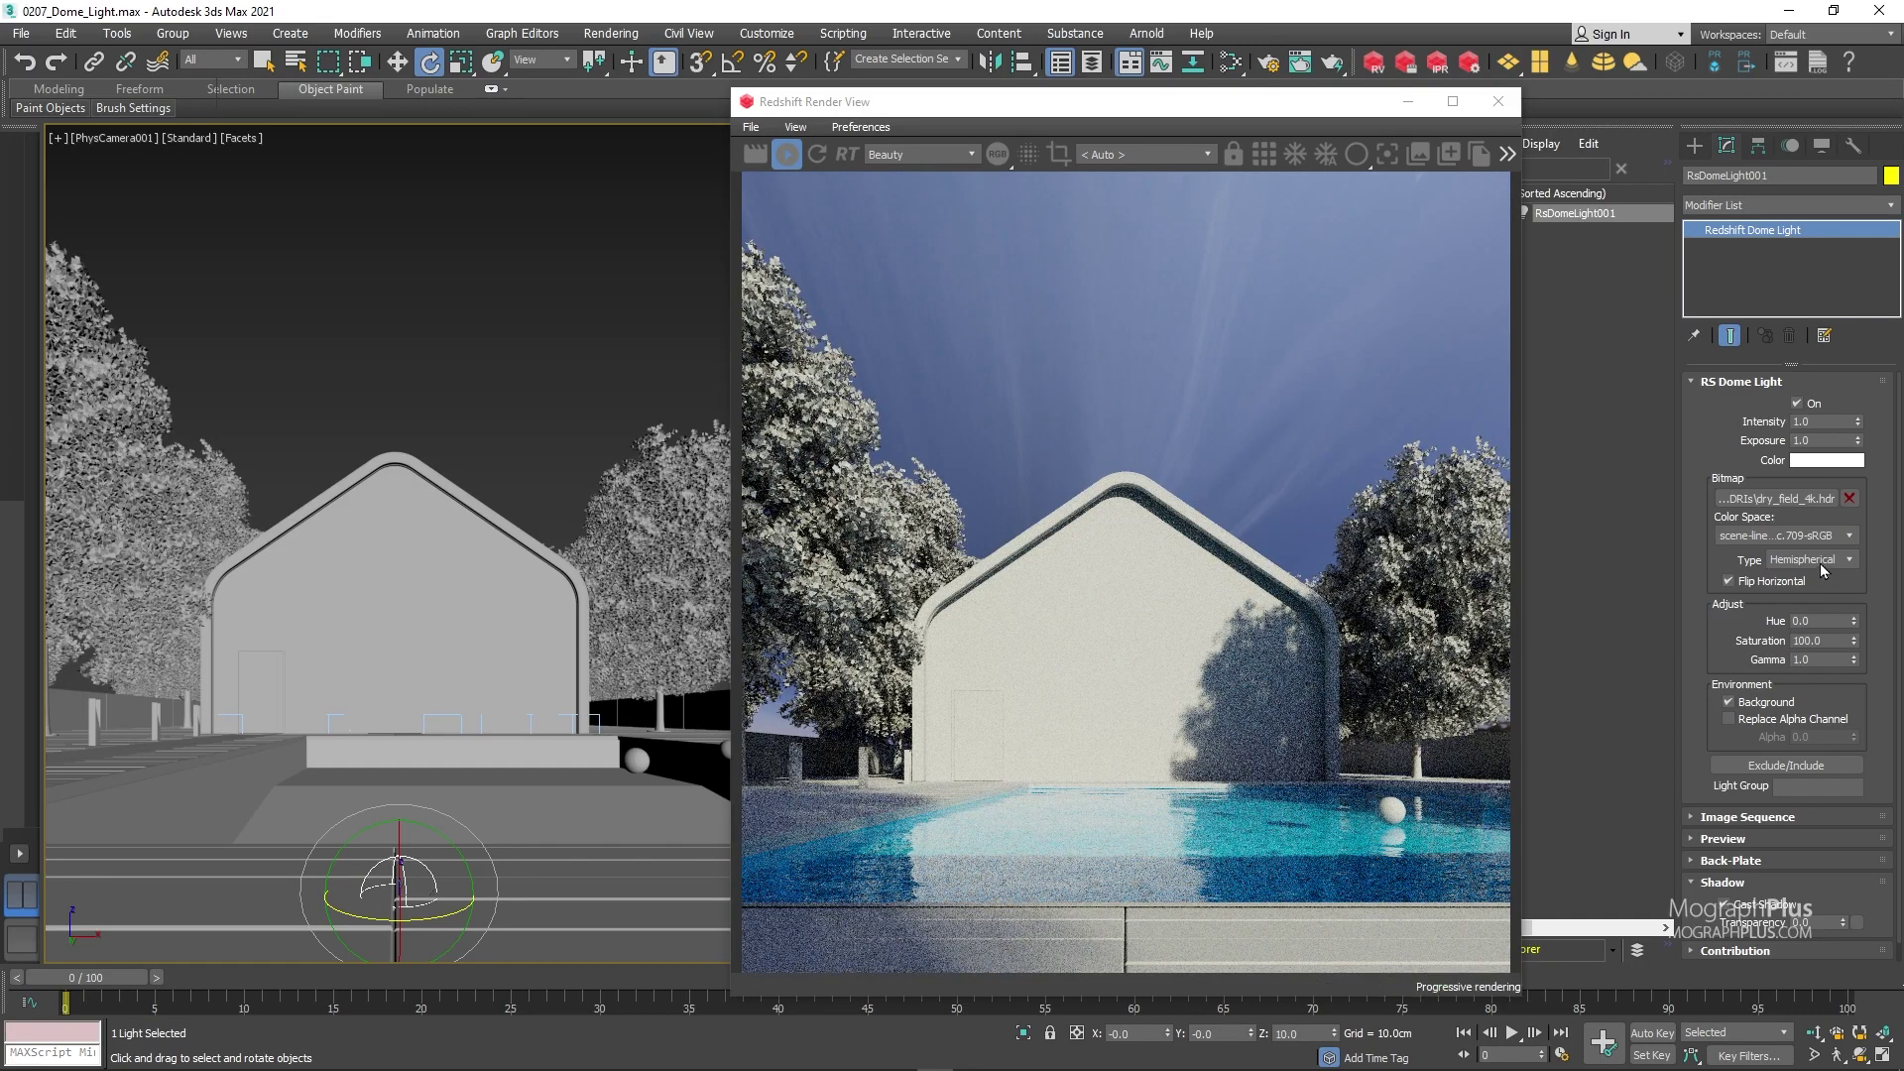
left_click(1820, 571)
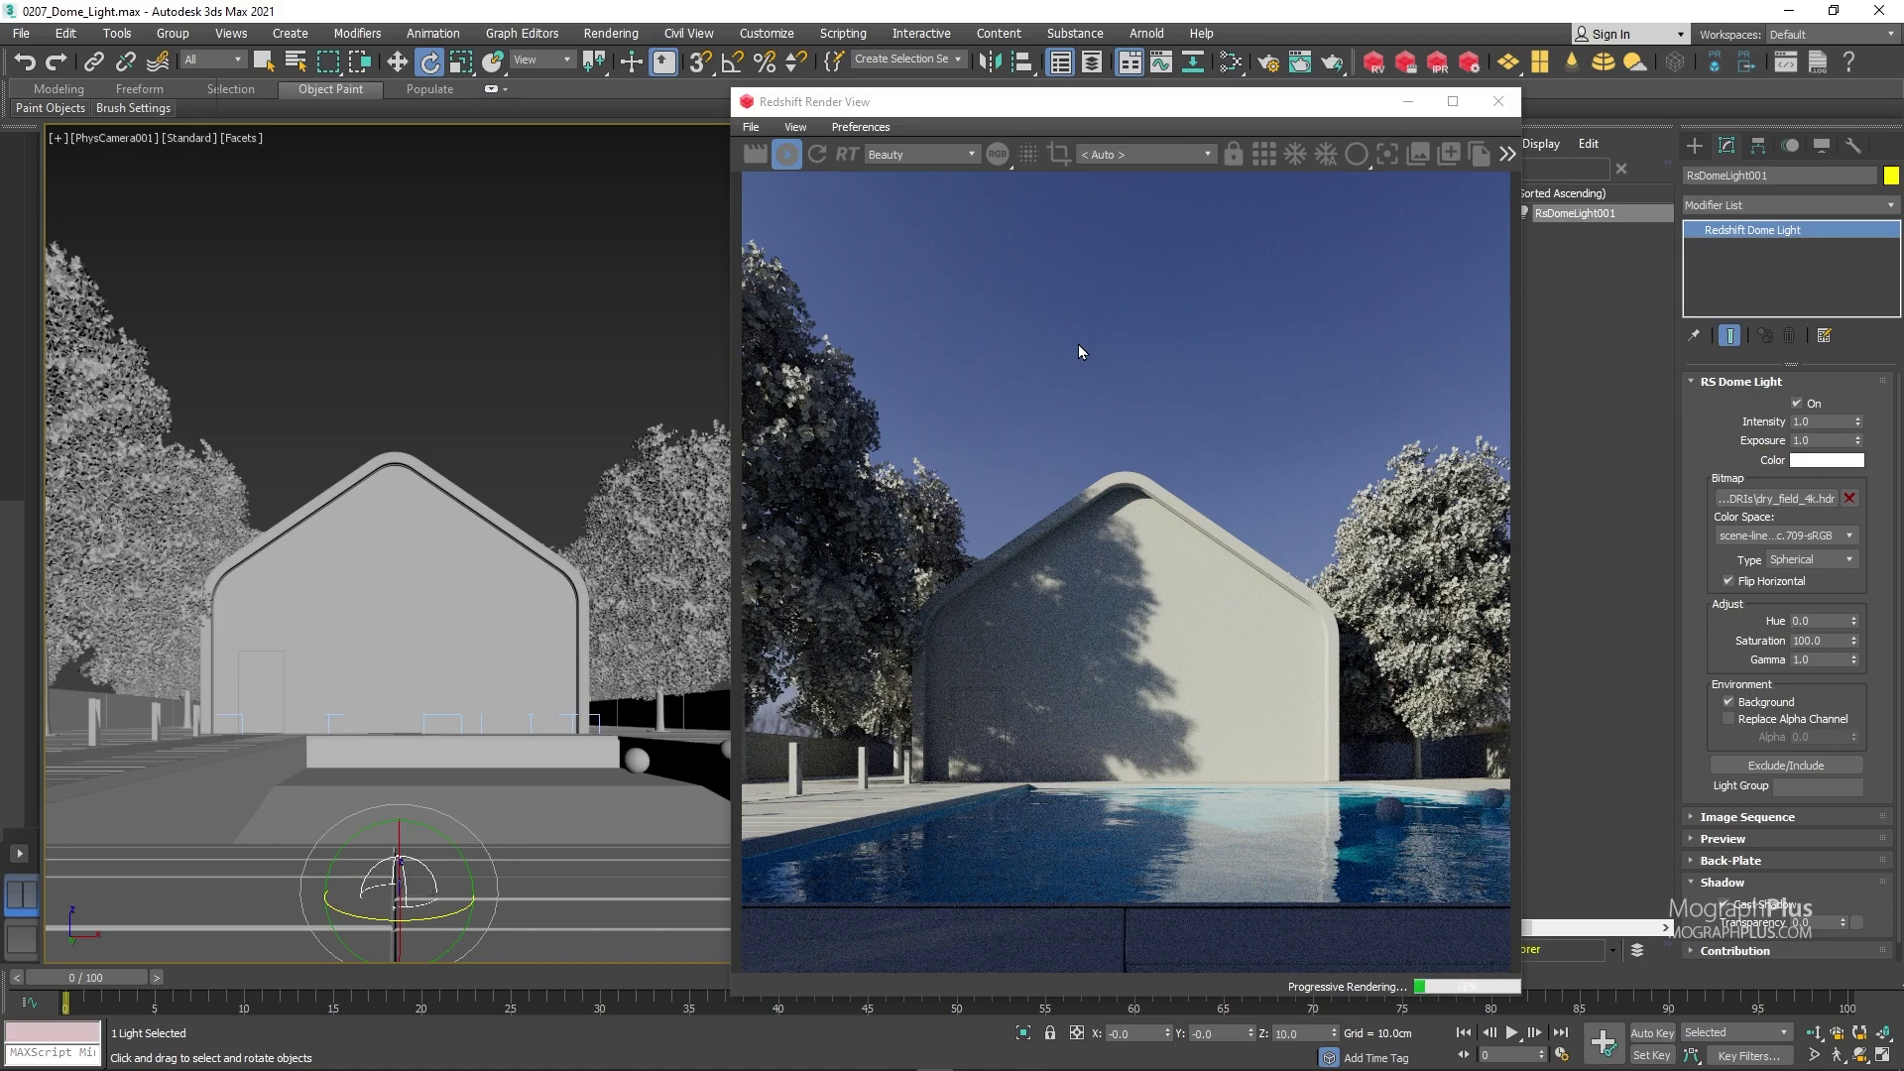
Try hue values of 10 and 50 on the dome light's bitmap and reset the hue to 0.
double_click(1814, 621)
type("5")
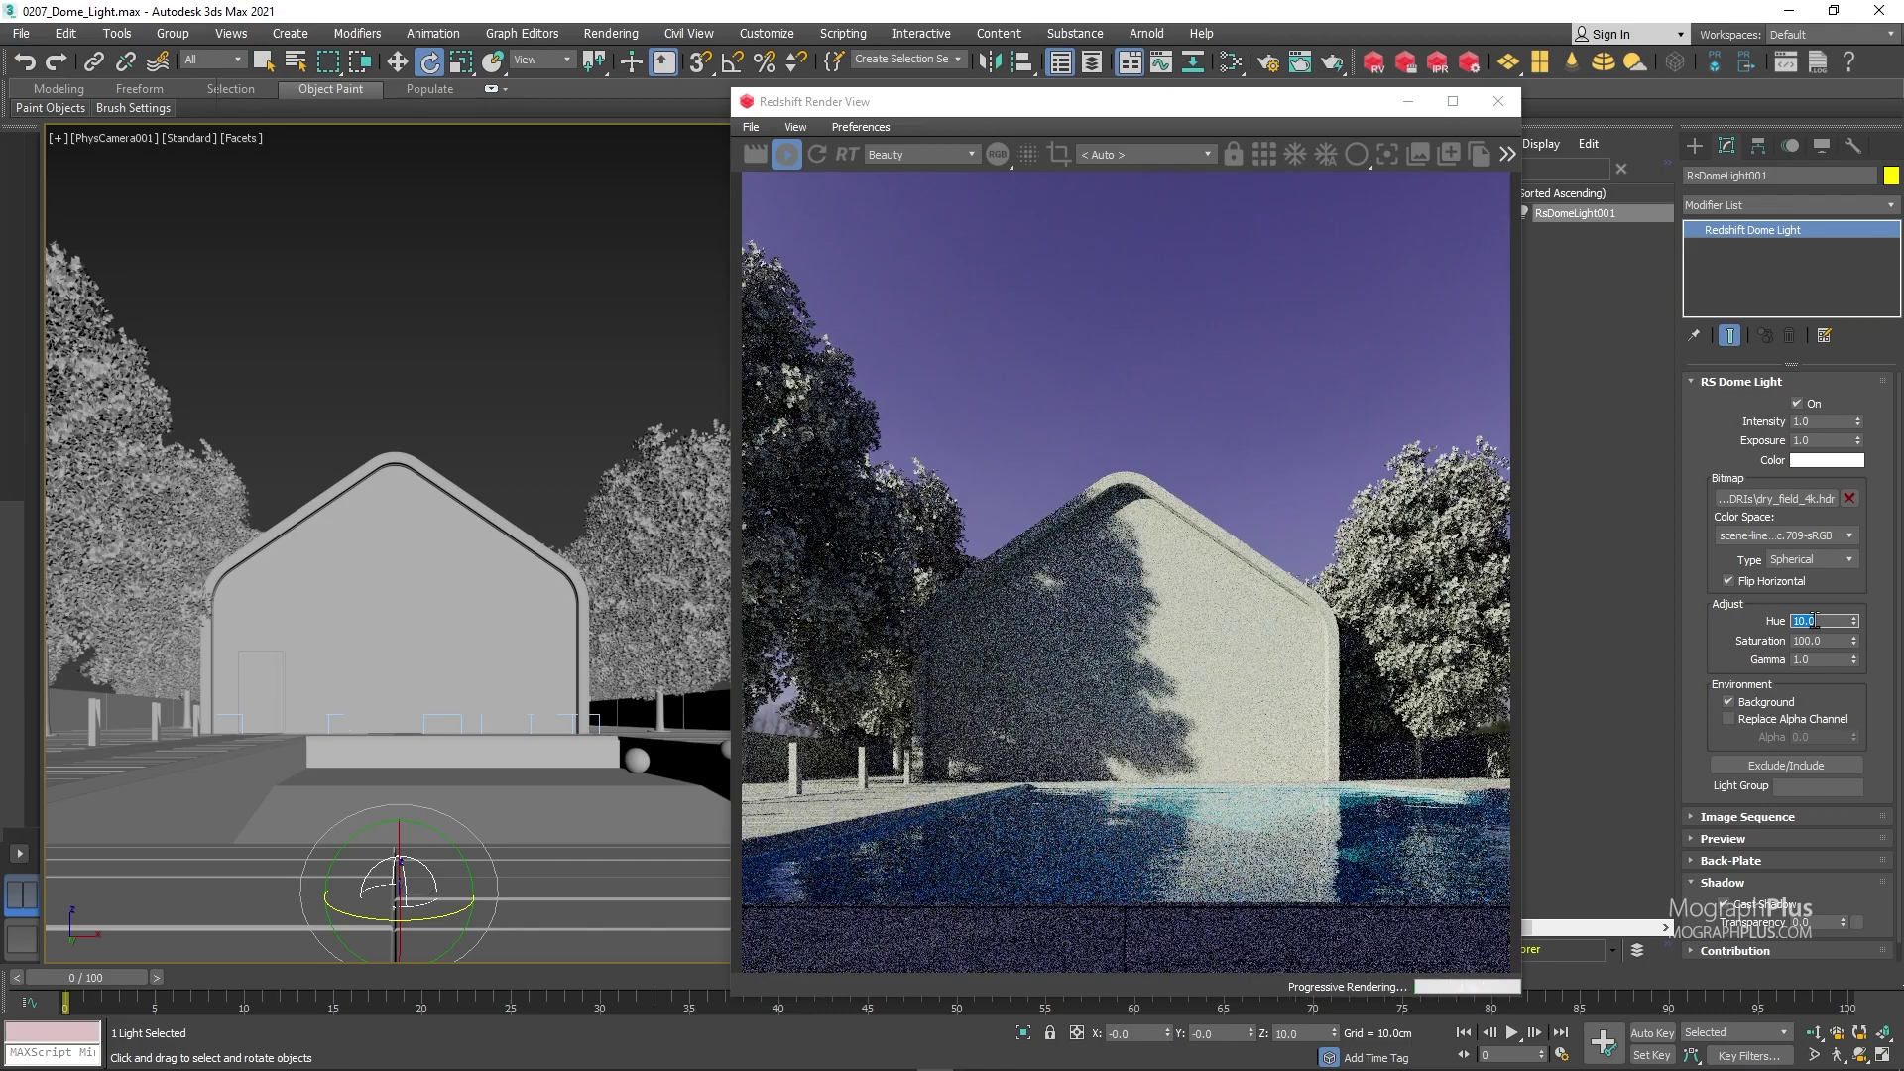
type("0")
key("Return")
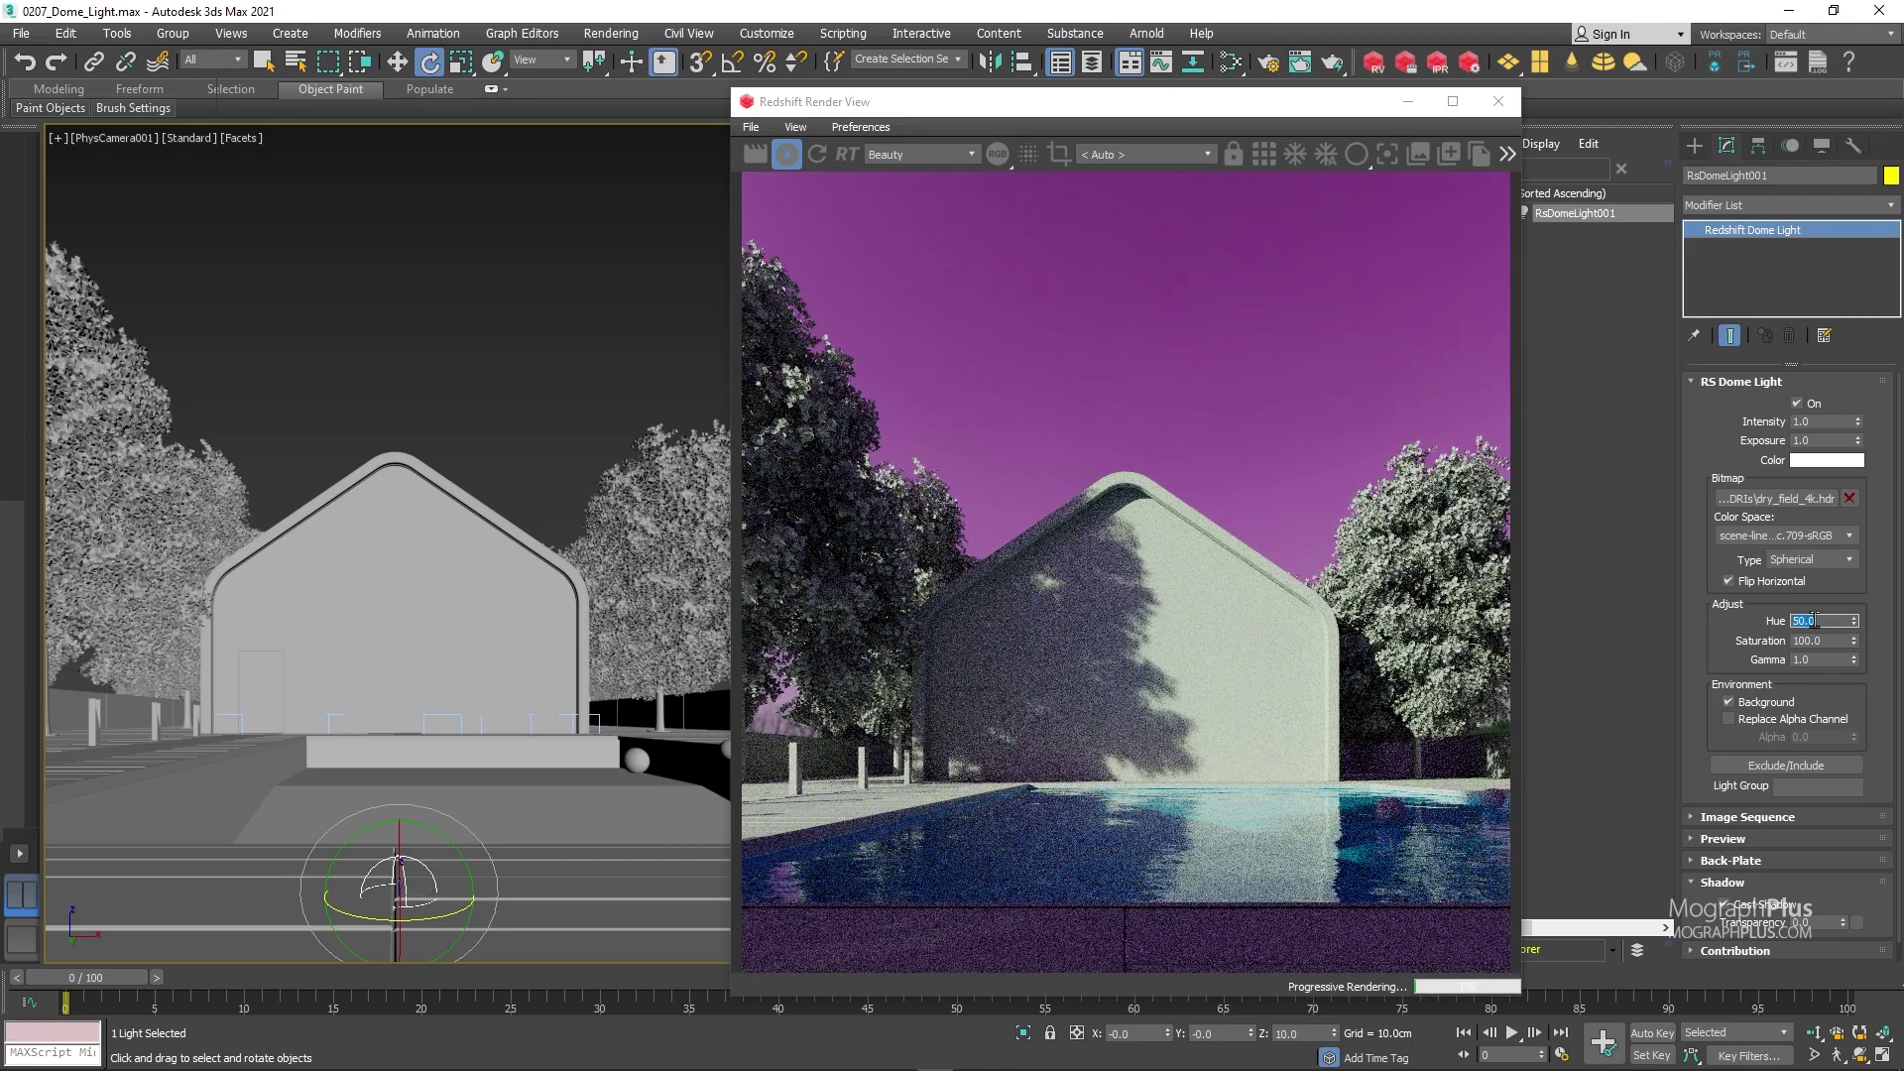
key("Tab")
right_click(1853, 621)
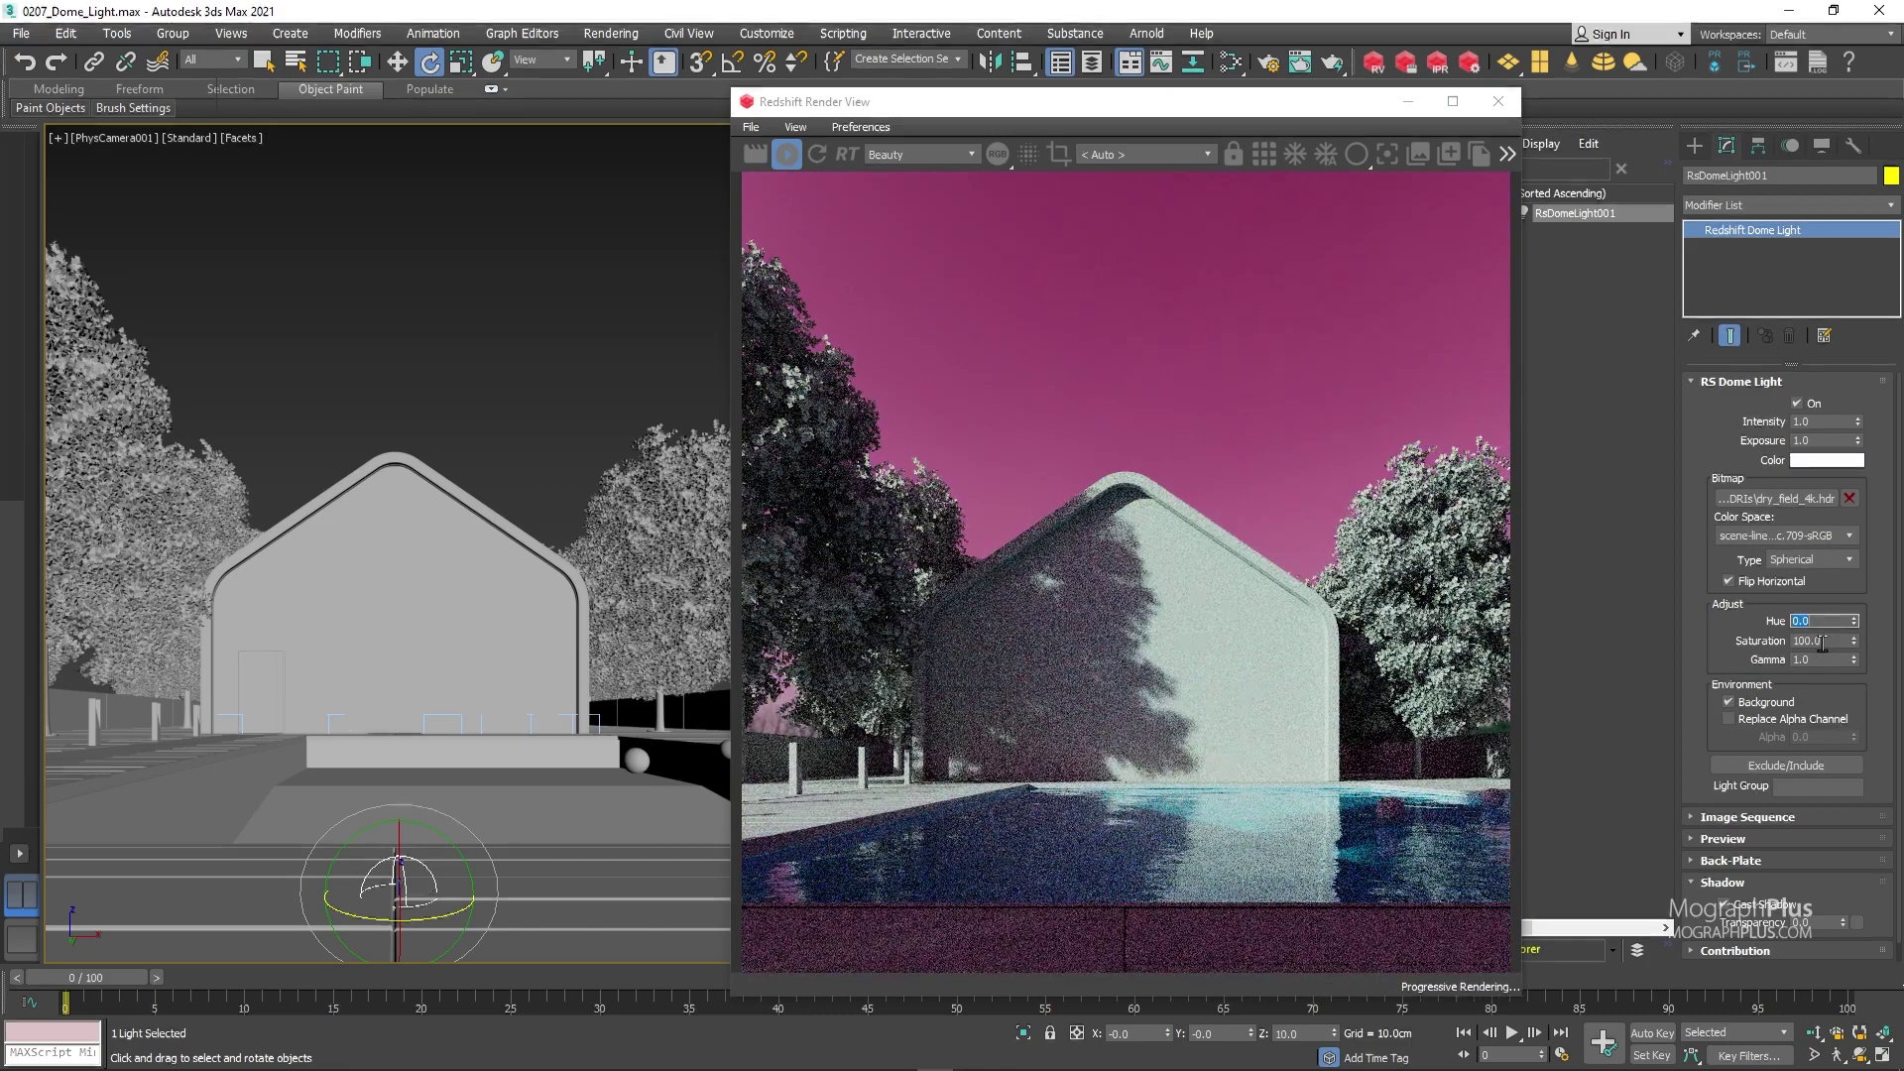
Try saturation values of 0 and 50 on the dome light's bitmap and return the saturation to 0.
type("0")
key("Return")
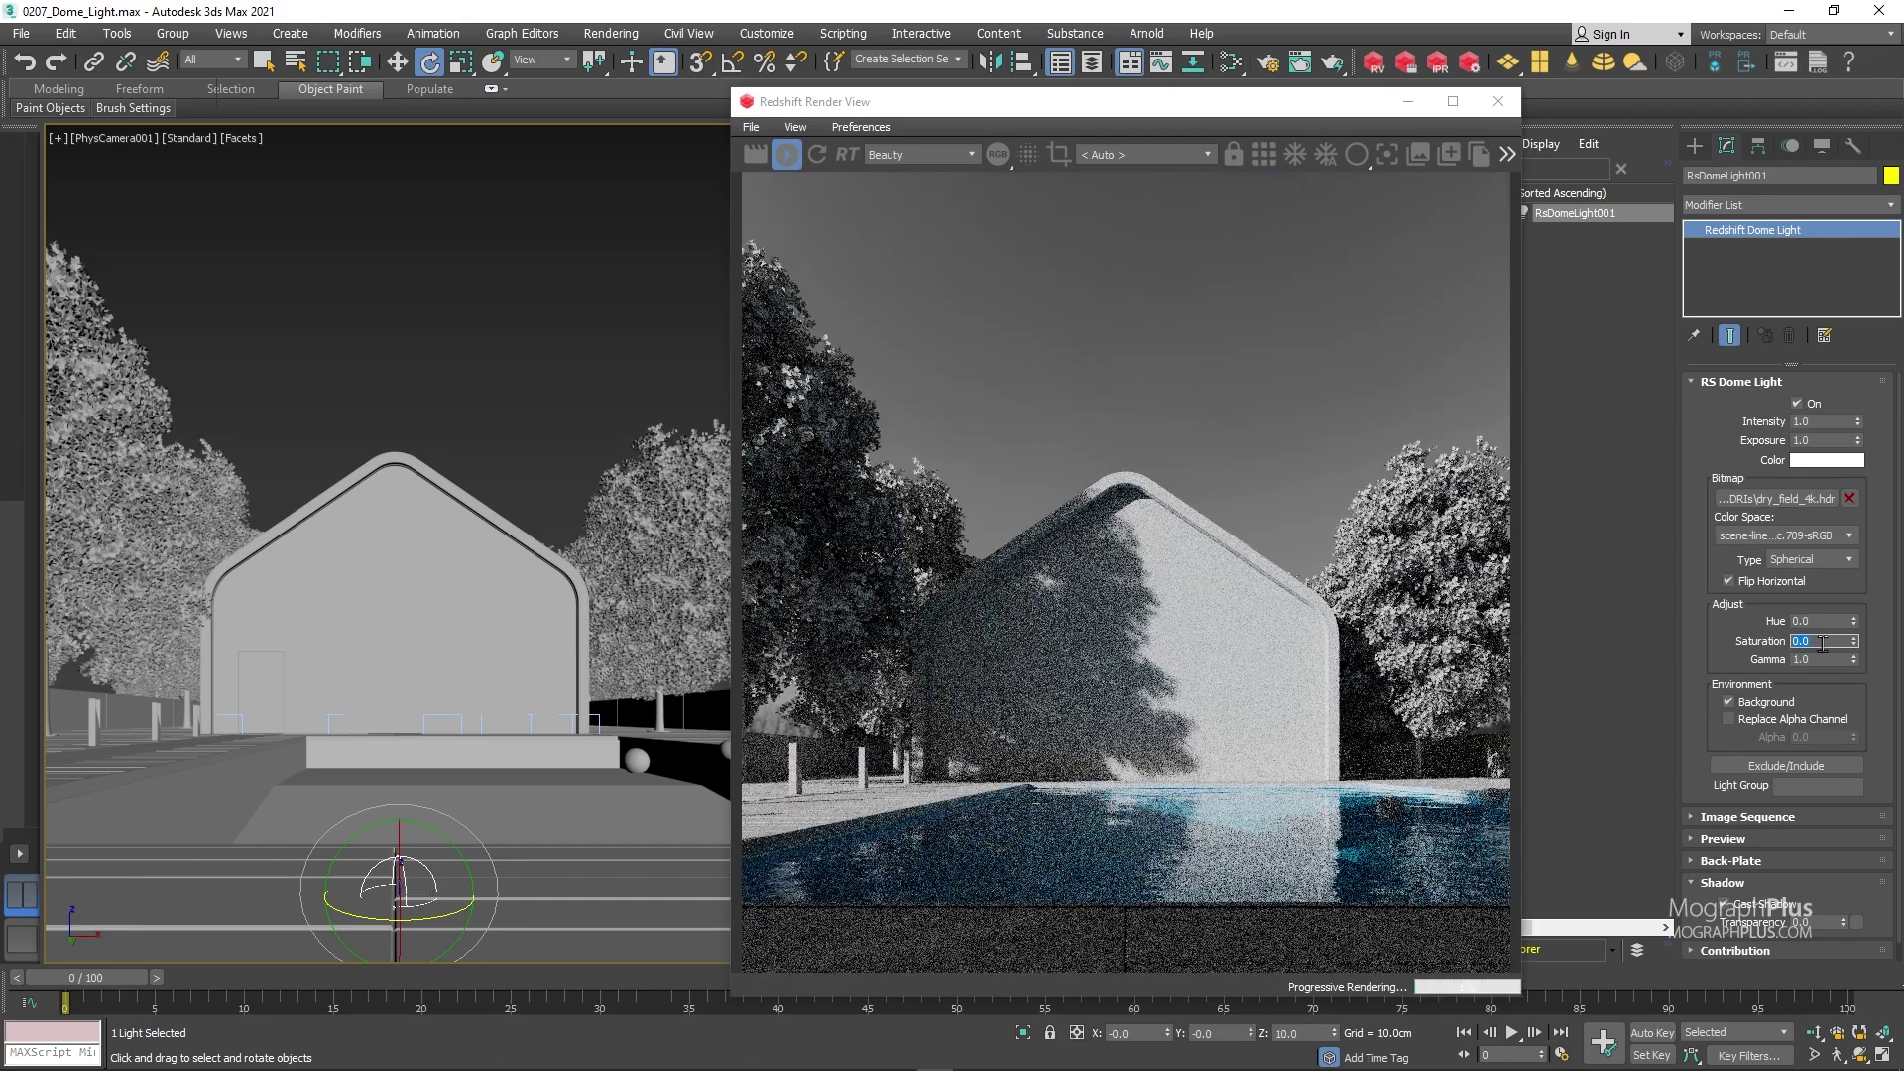
type("50")
key("Return")
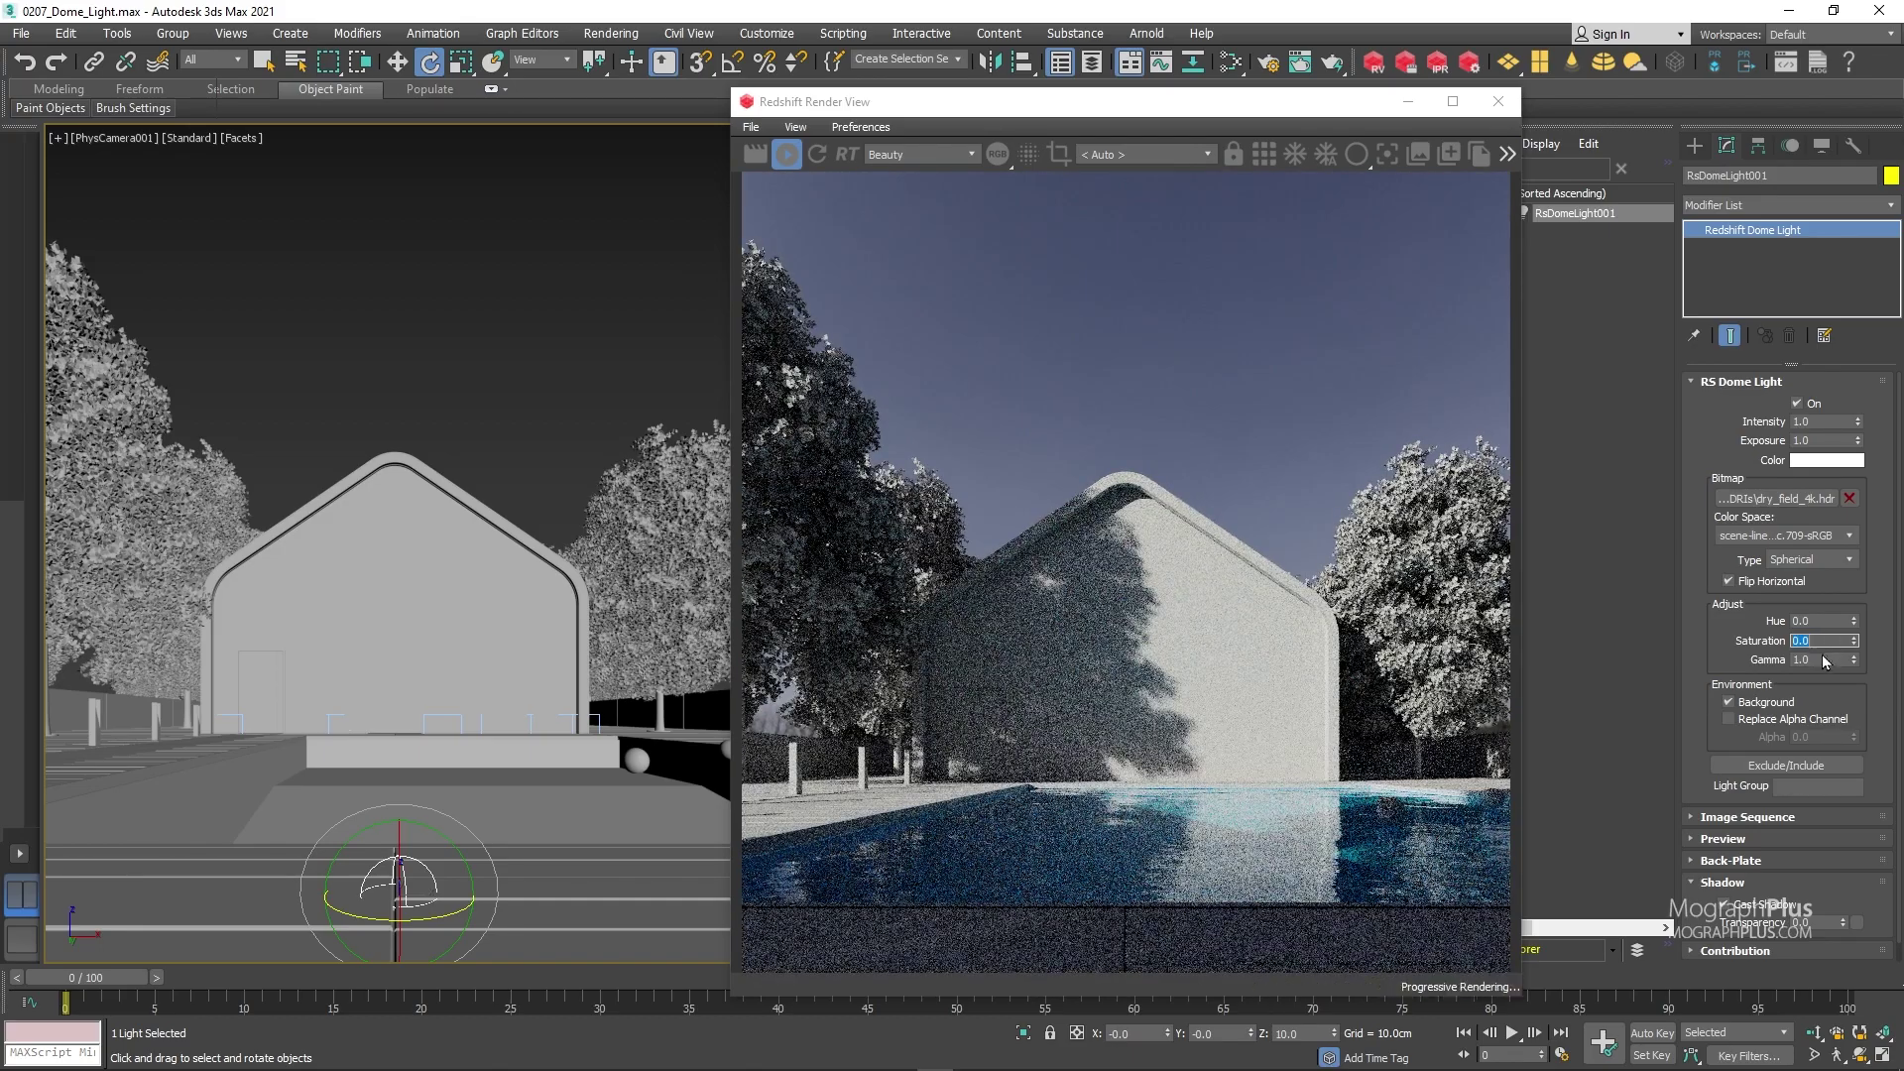
right_click(1853, 640)
Try a gamma of 1.5 on the dome light's bitmap, and restore saturation to 100 and gamma to 1.
left_click(1823, 659)
type("1.5")
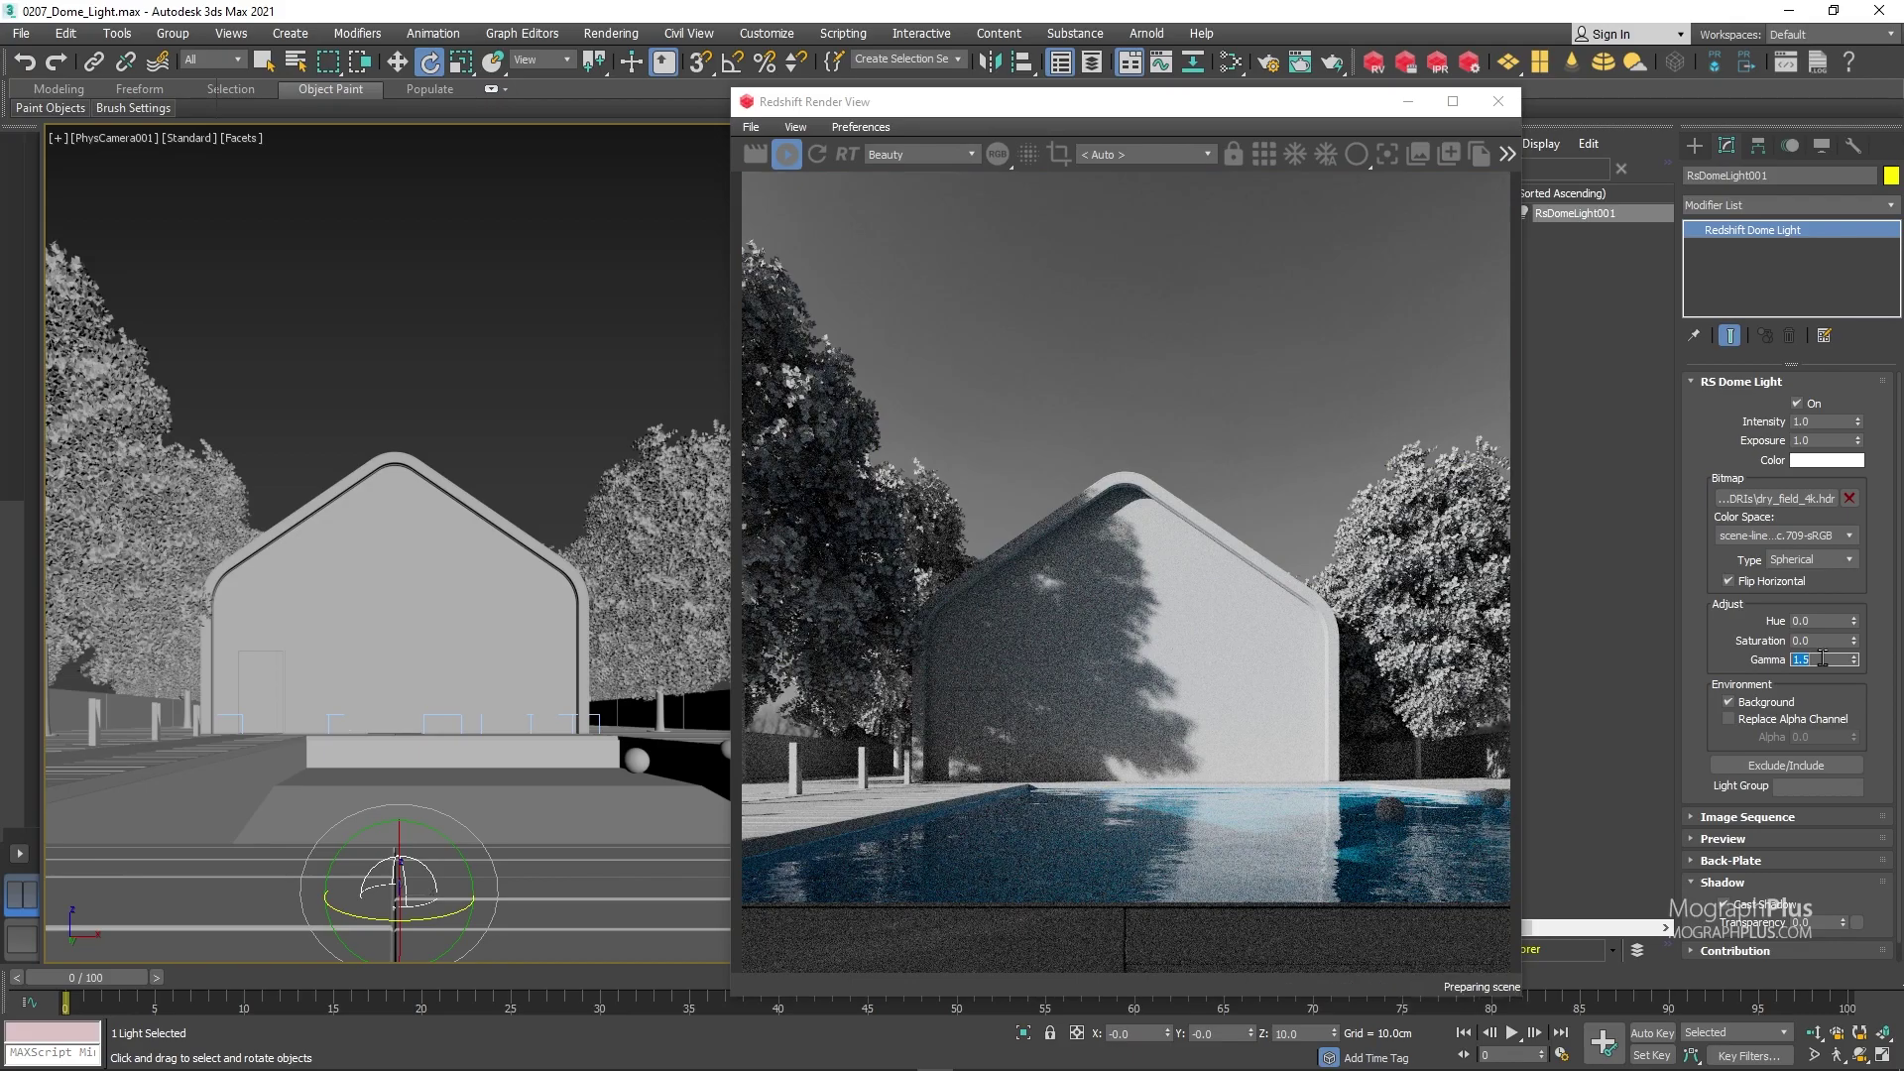
left_click(1819, 641)
type("10")
double_click(1822, 659)
type("1")
key("Return")
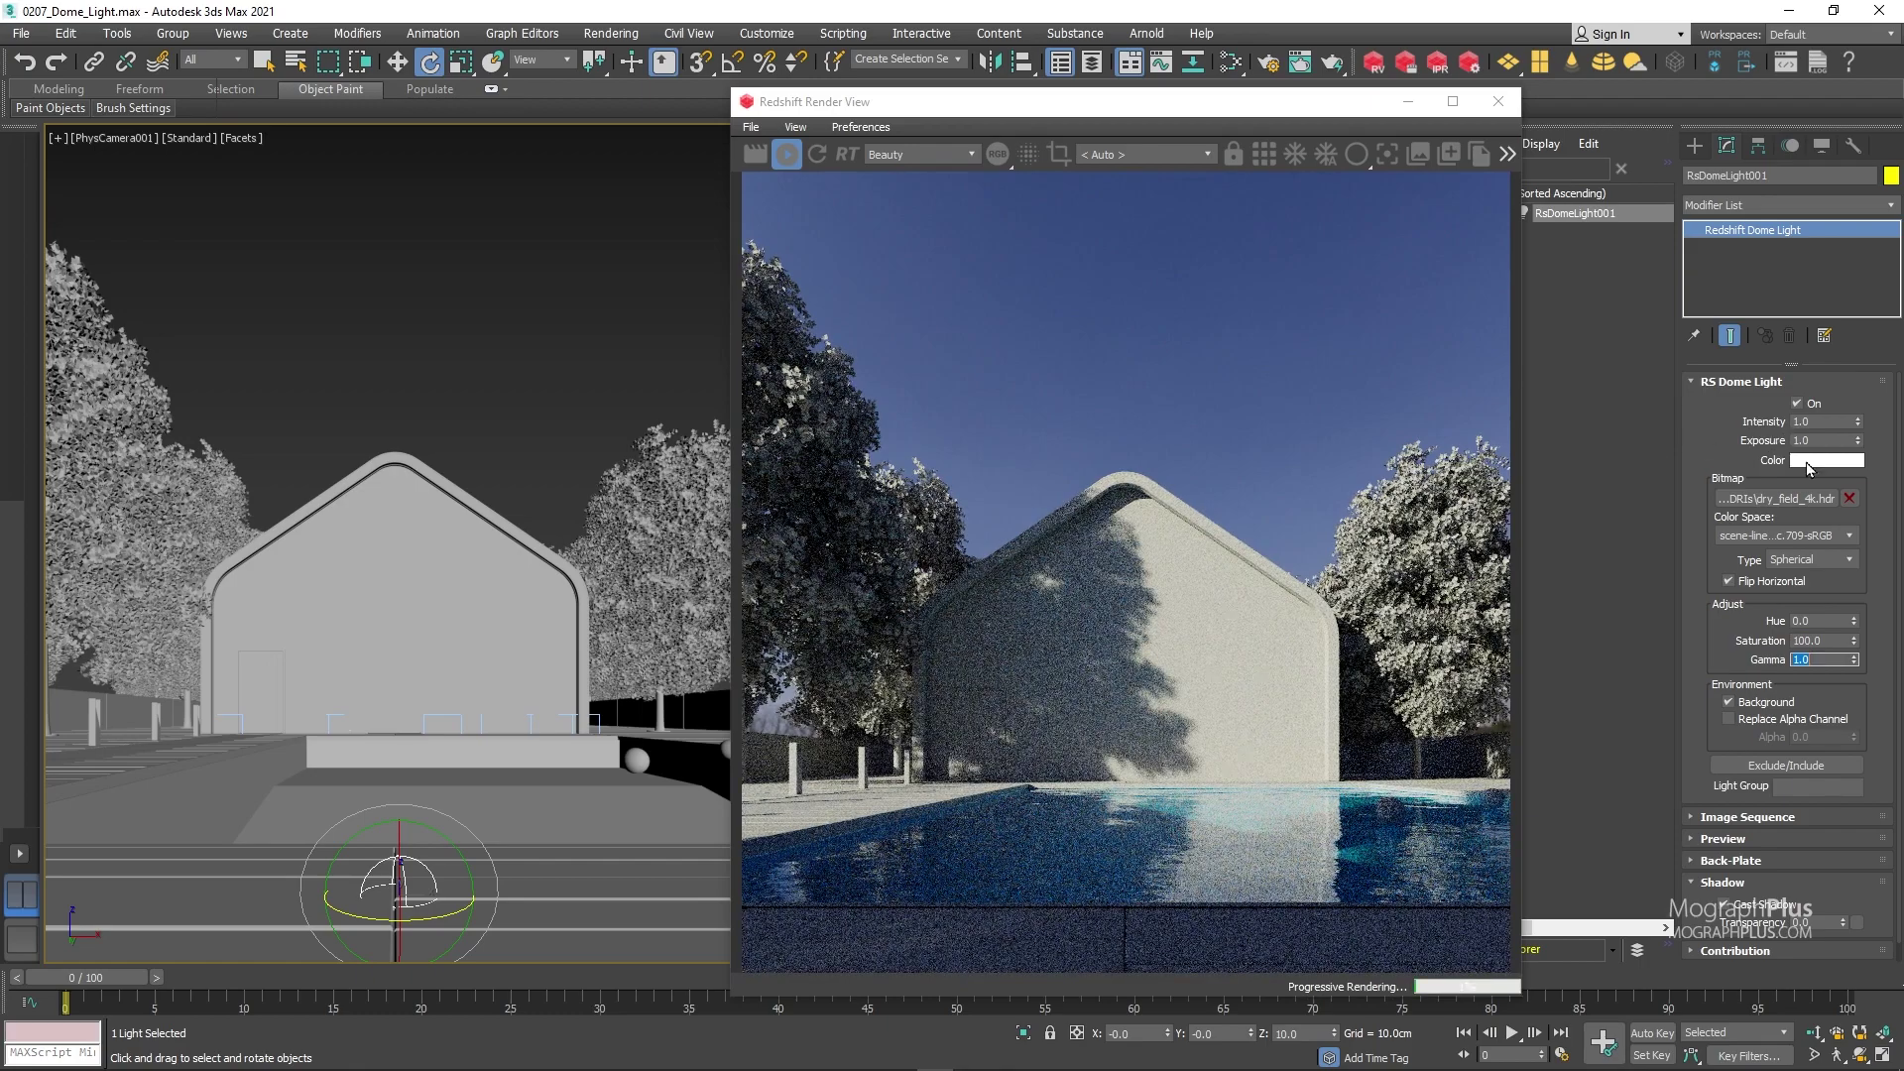
Try red, green and pale blue tints as the dome light's color and cancel the color change.
left_click(1805, 462)
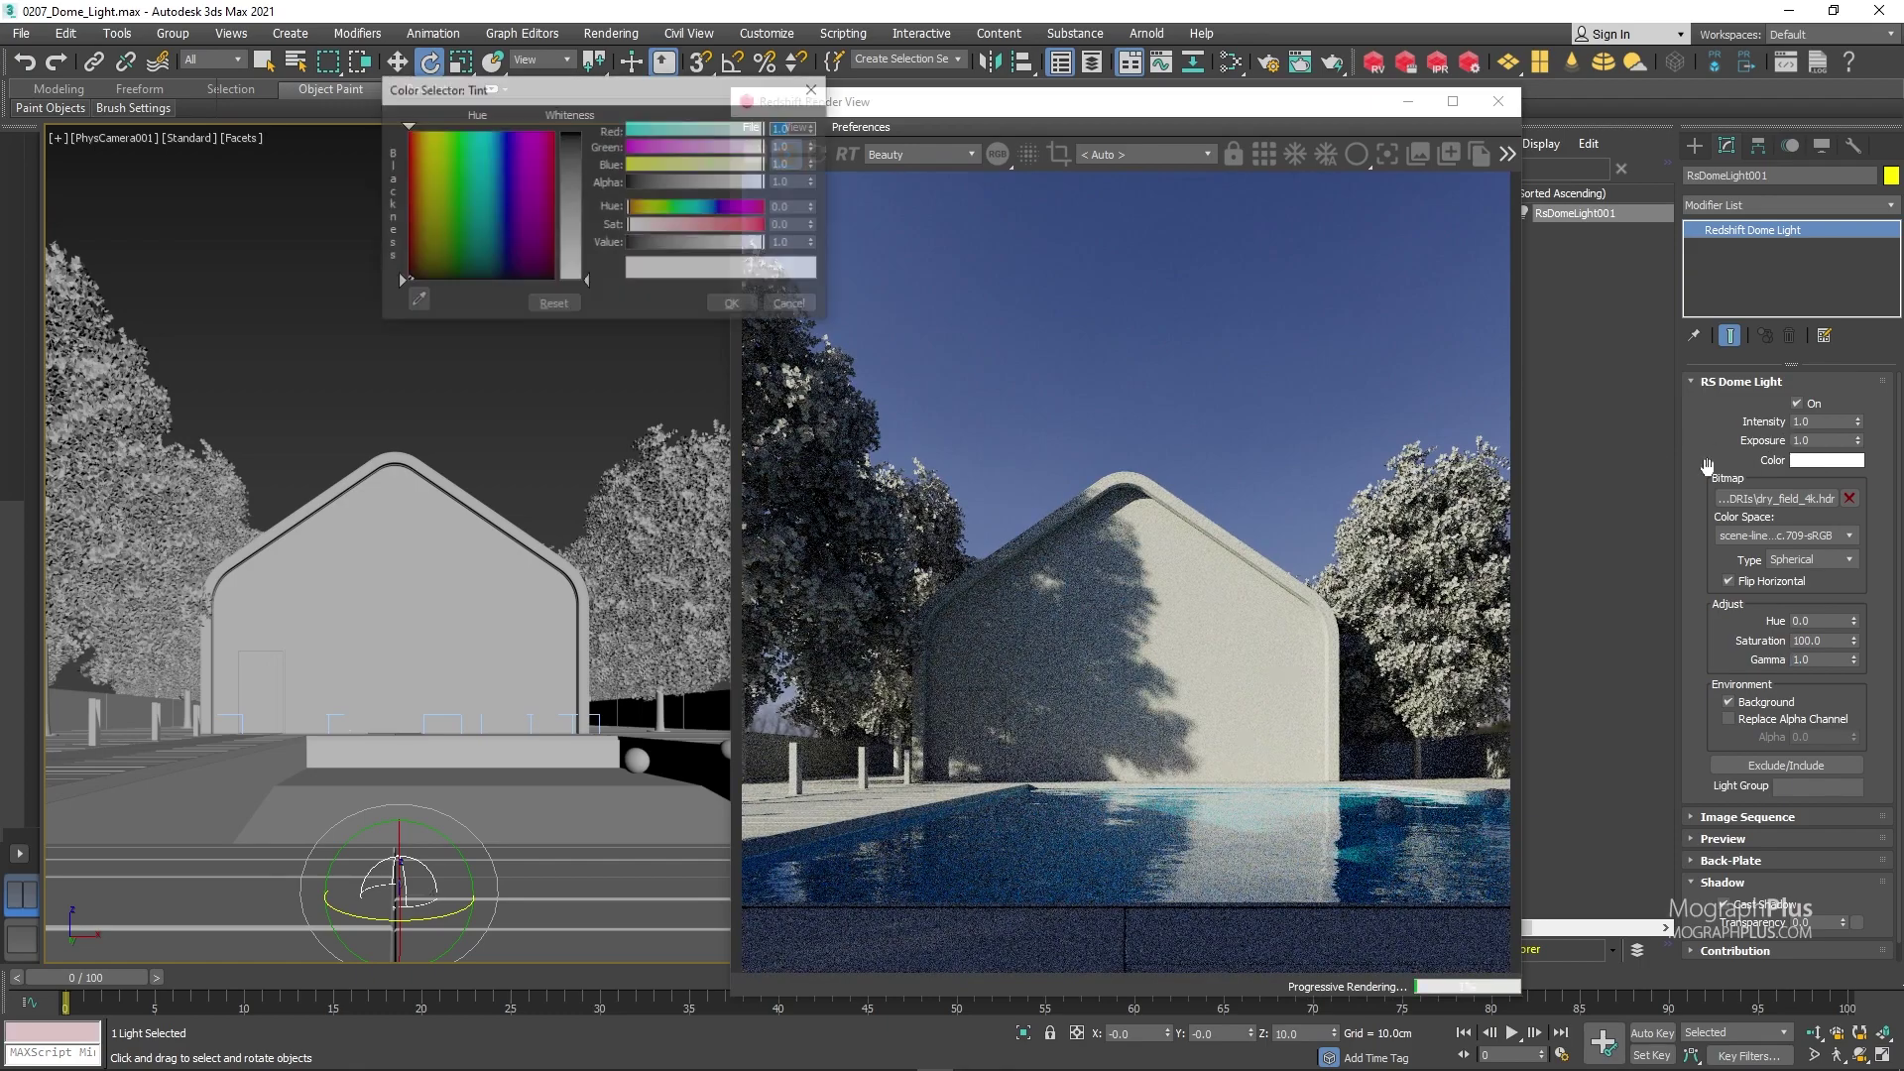
left_click_drag(631, 226, 736, 230)
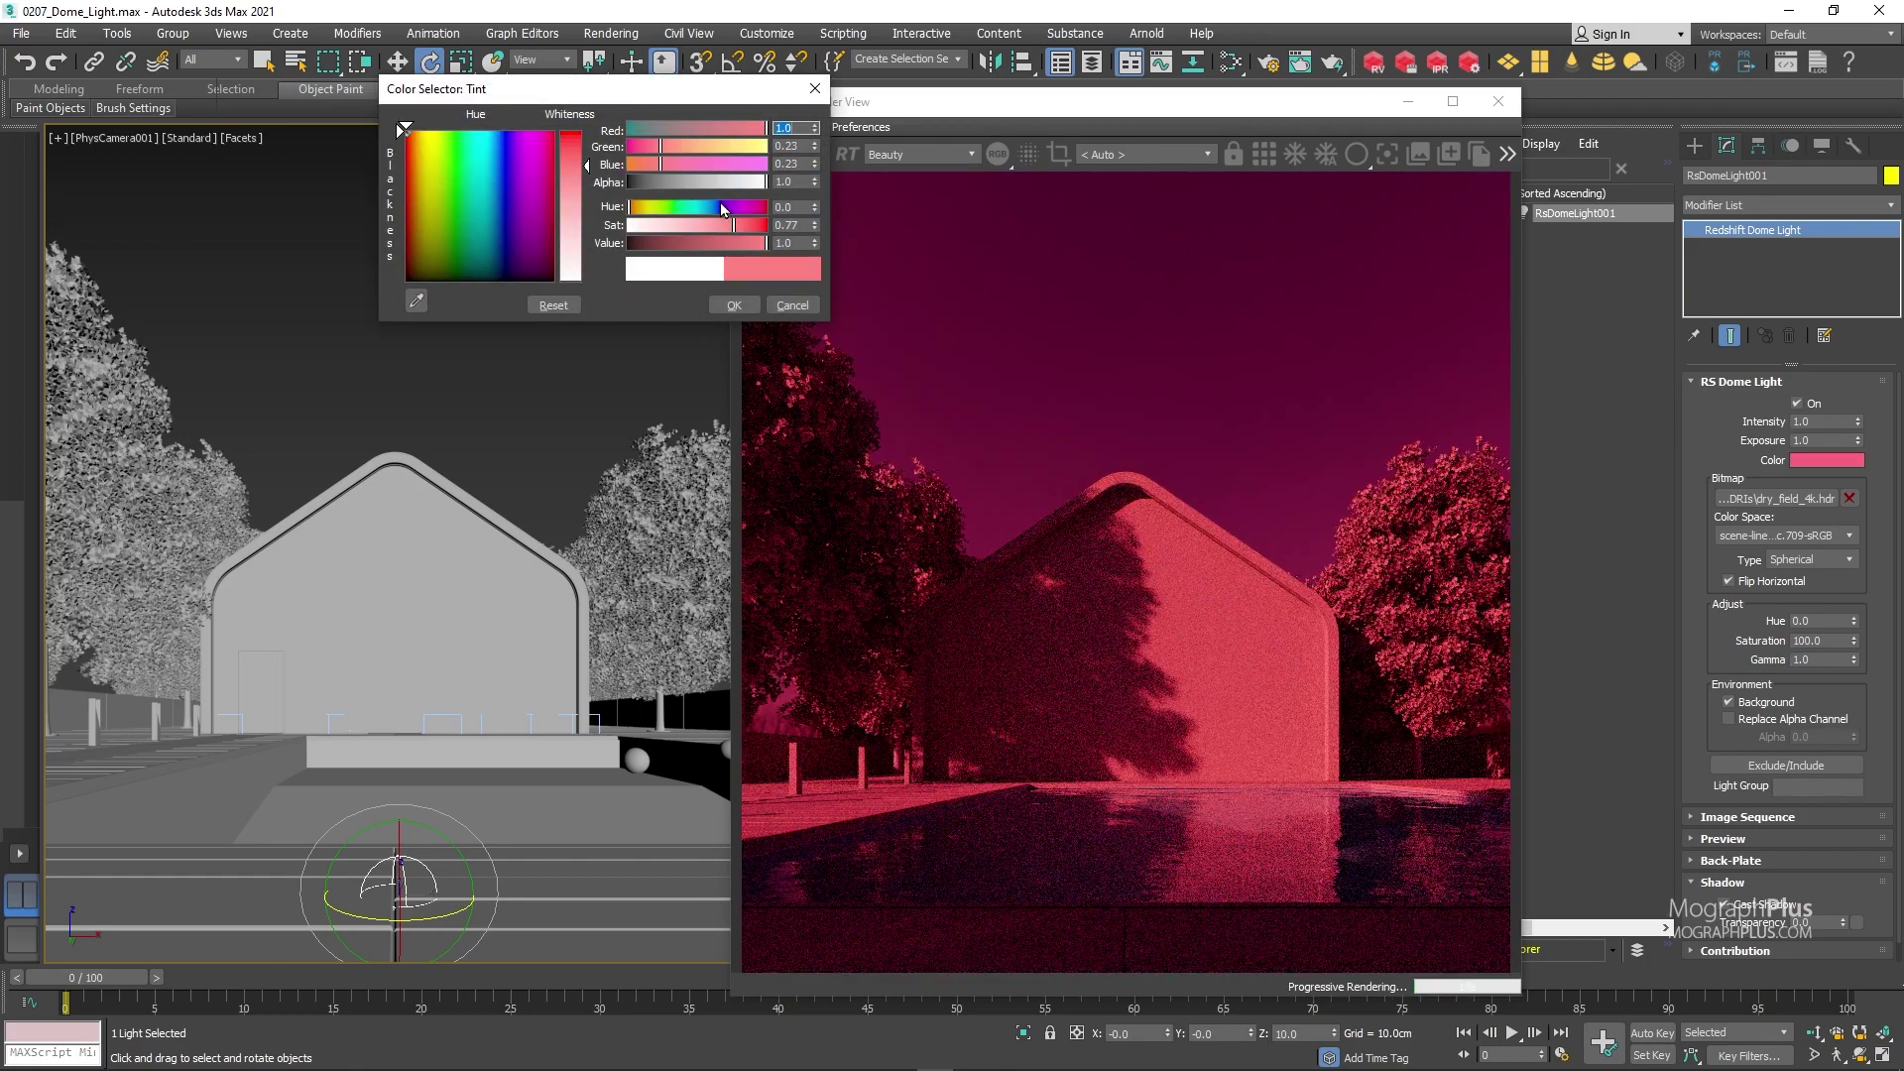
left_click(687, 206)
left_click(674, 226)
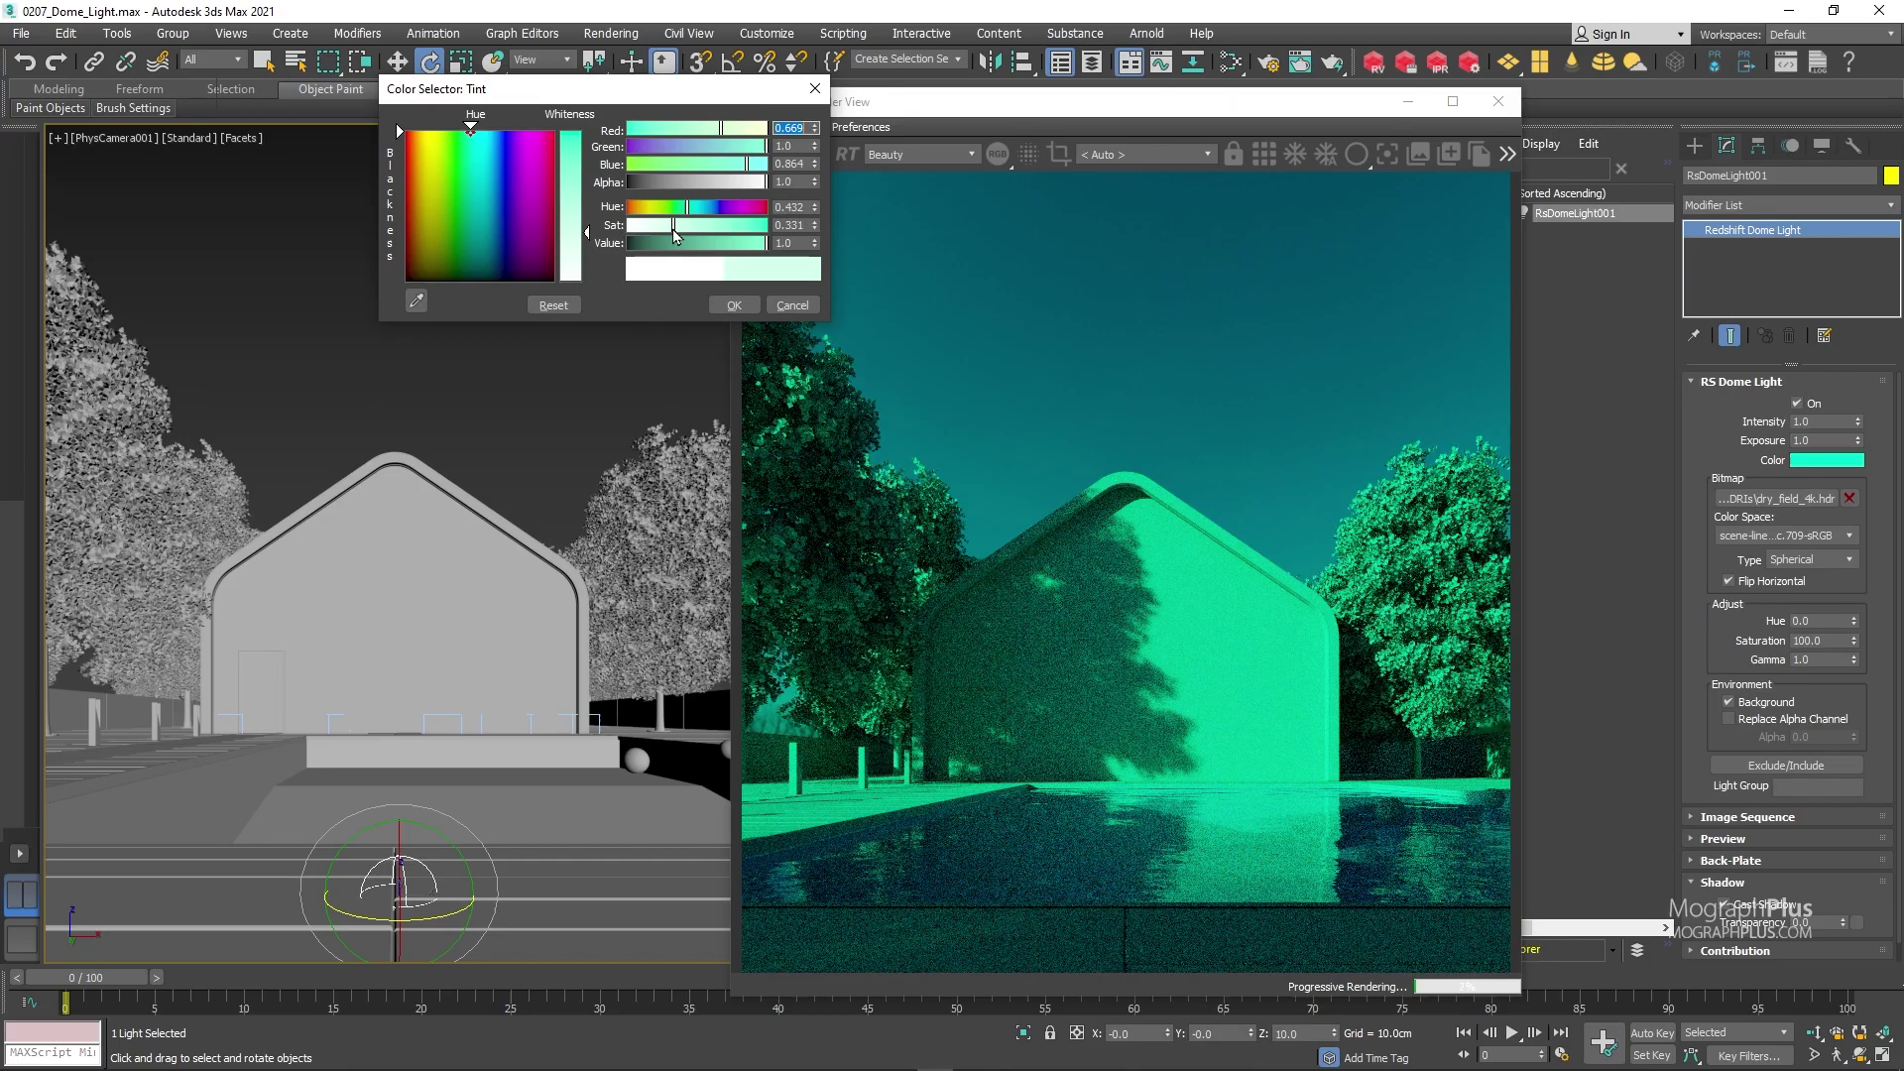
left_click(713, 208)
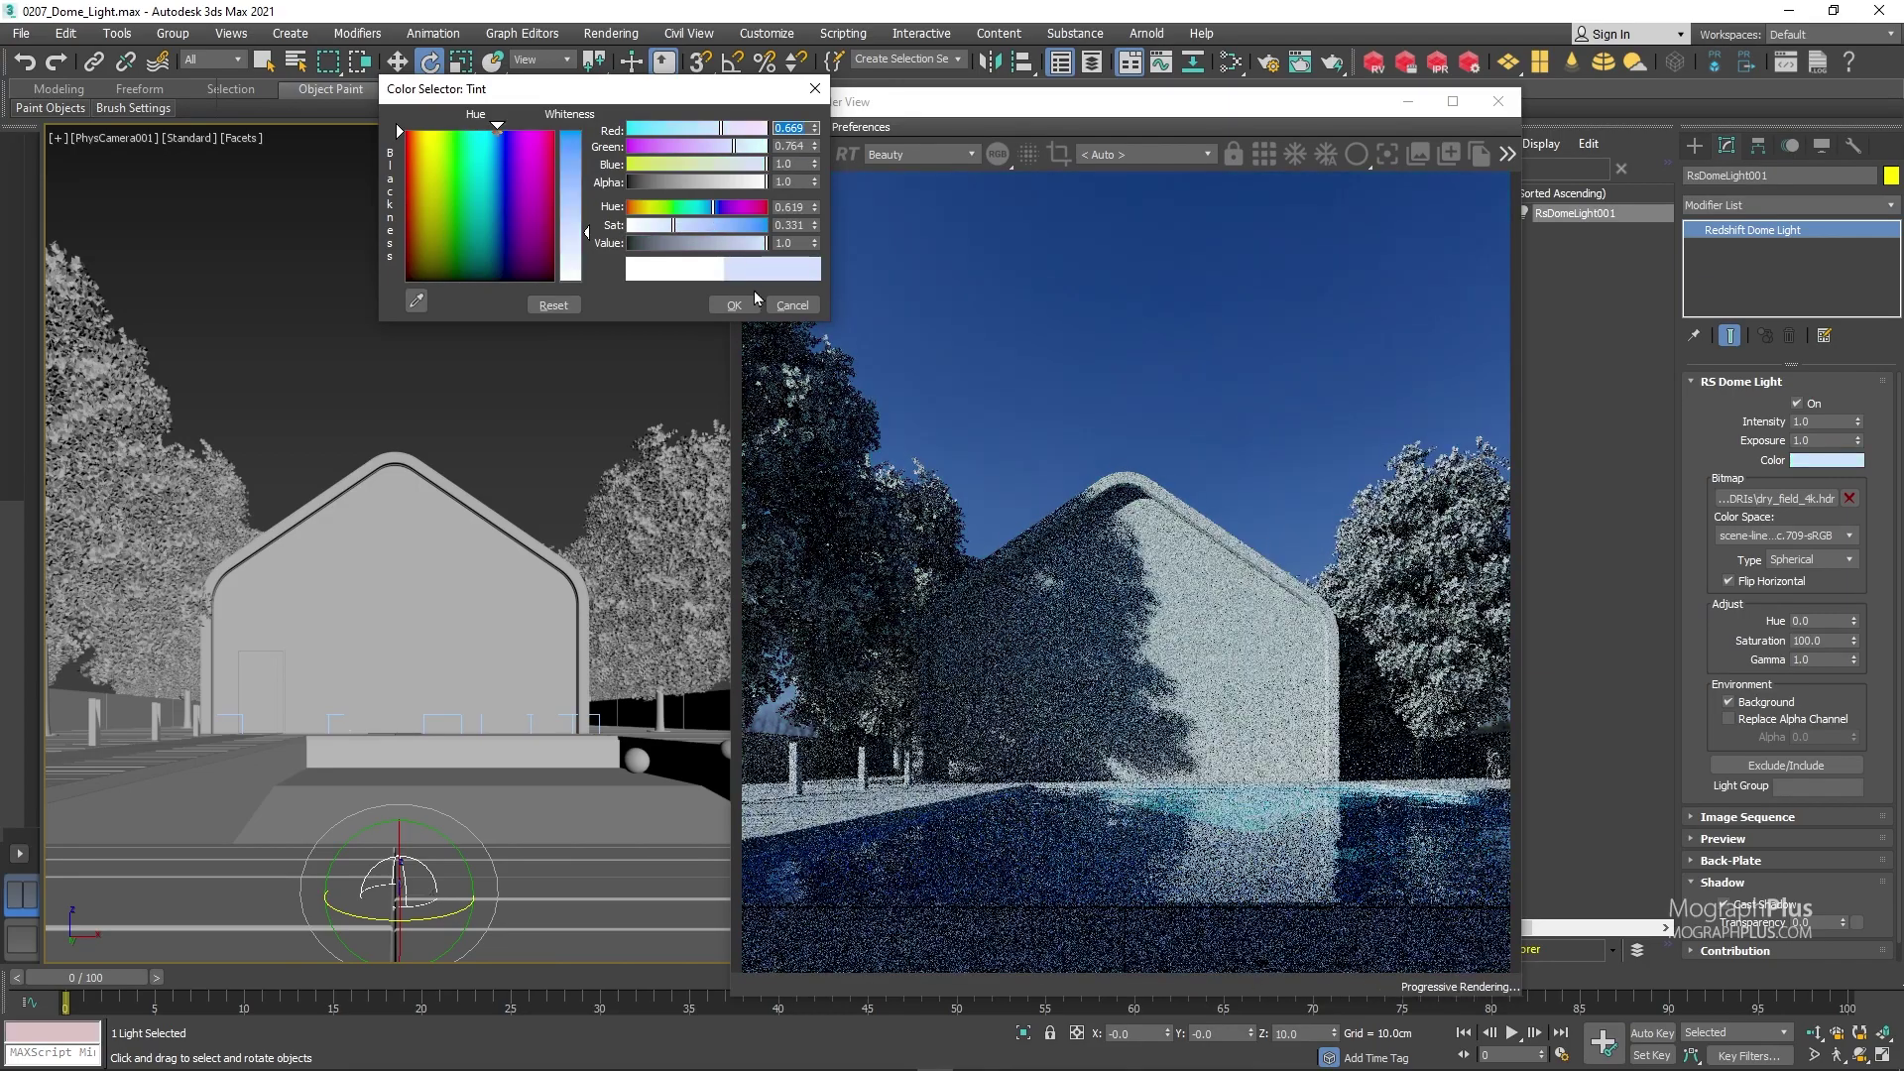
left_click(782, 308)
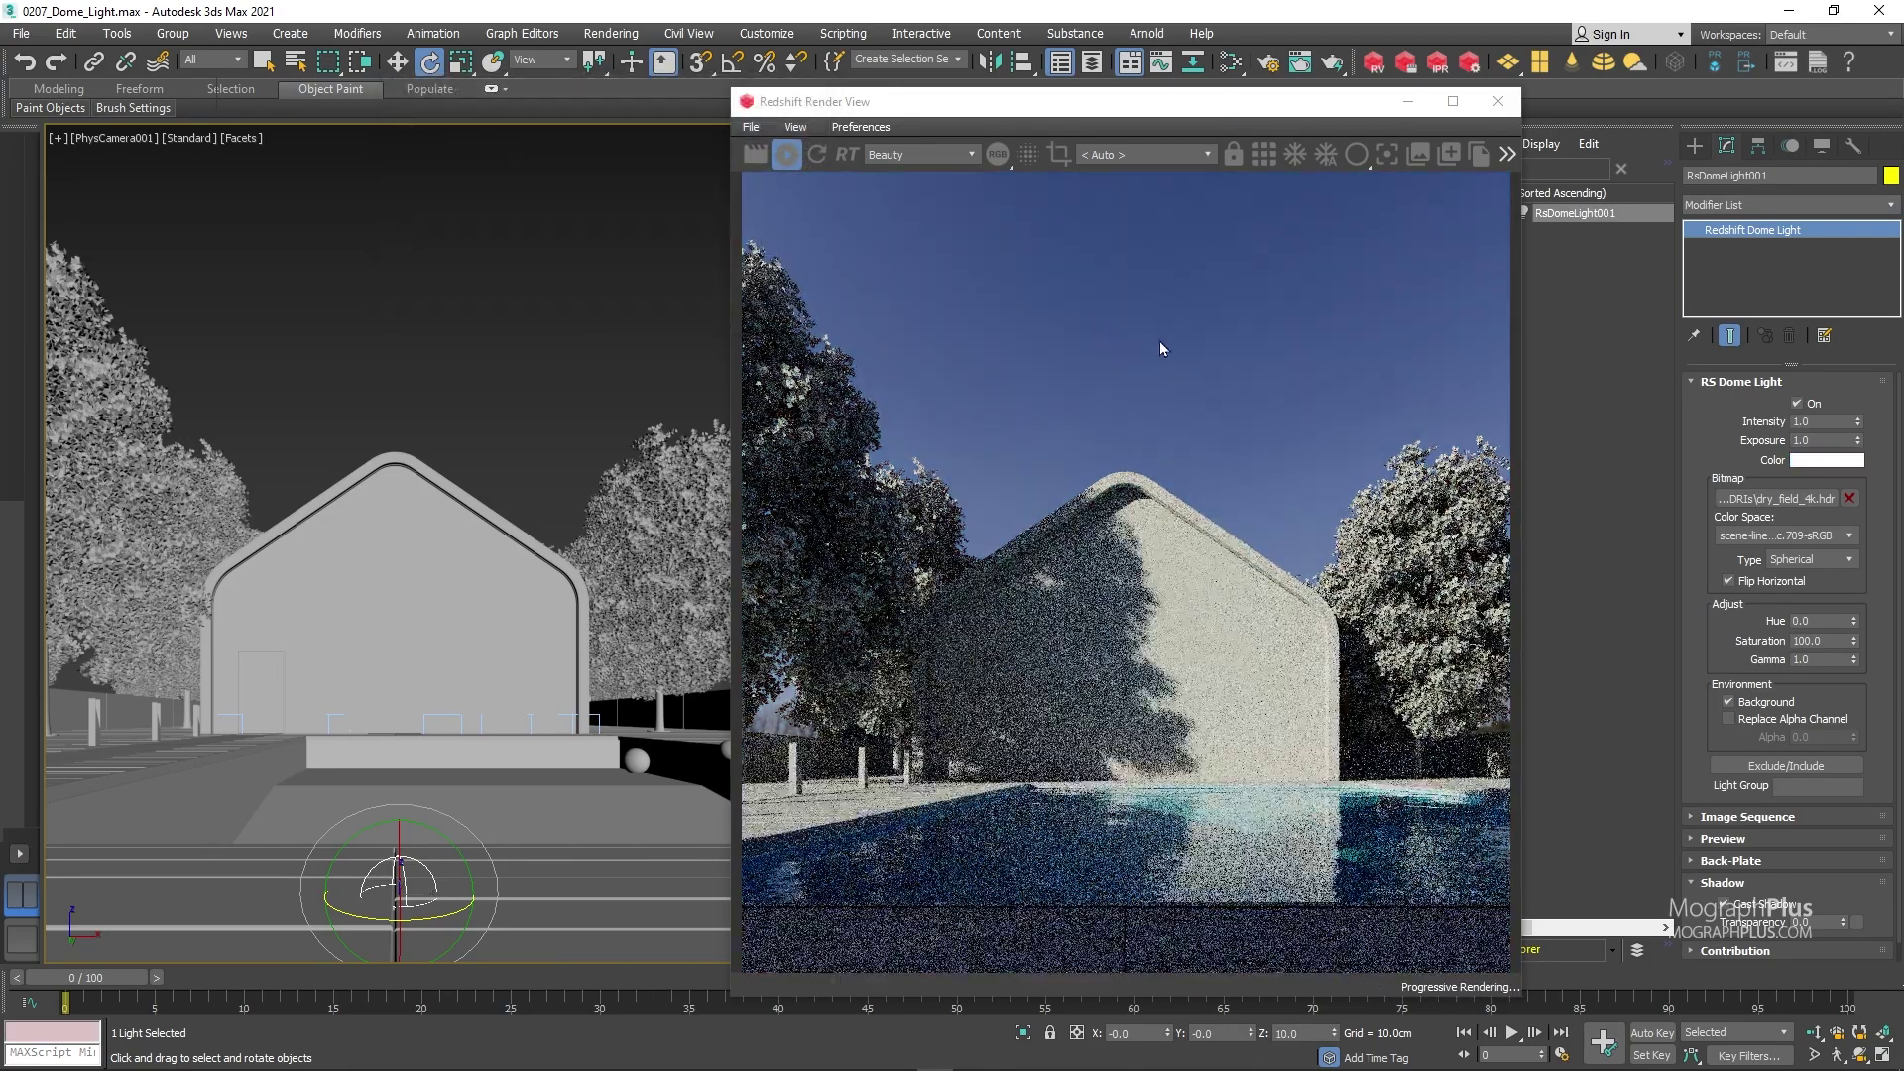
Turn the dome light's background off and on again, and check the render's alpha channel before returning to the color view.
left_click(1735, 700)
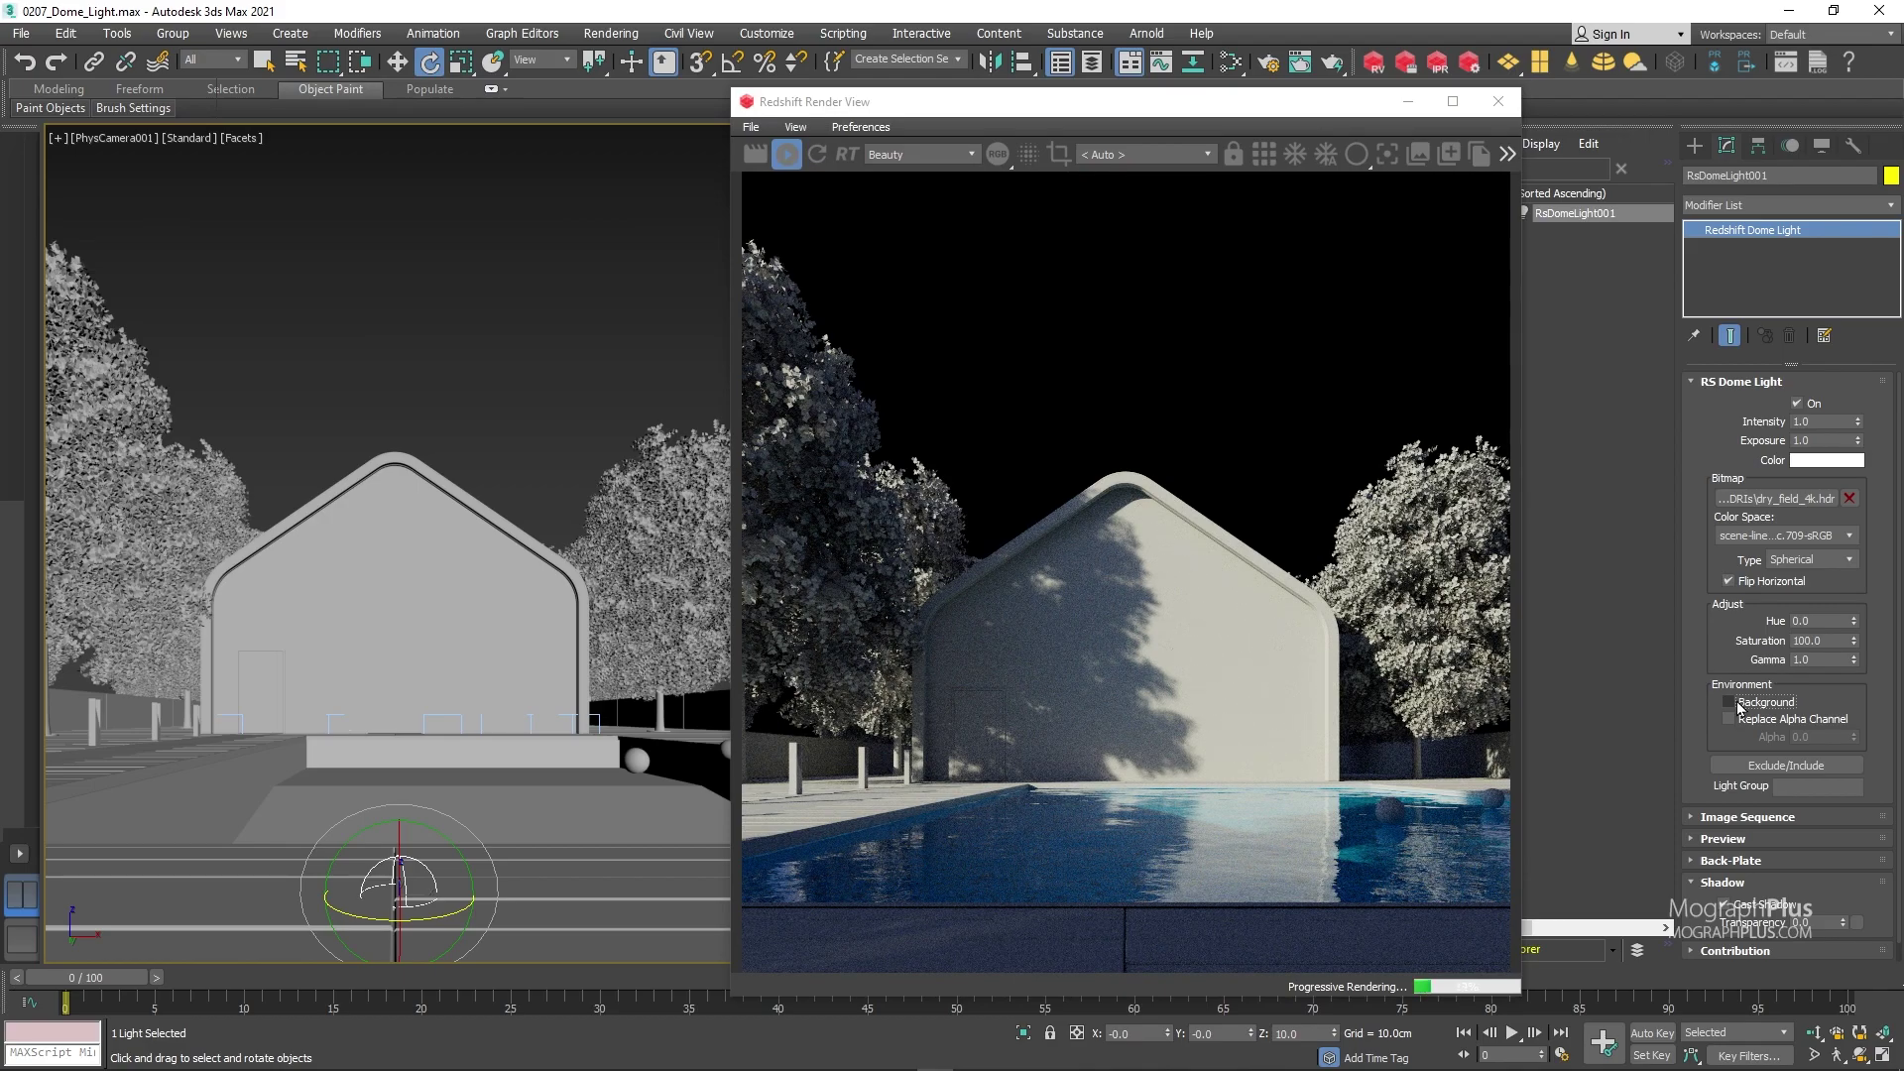
left_click(1740, 706)
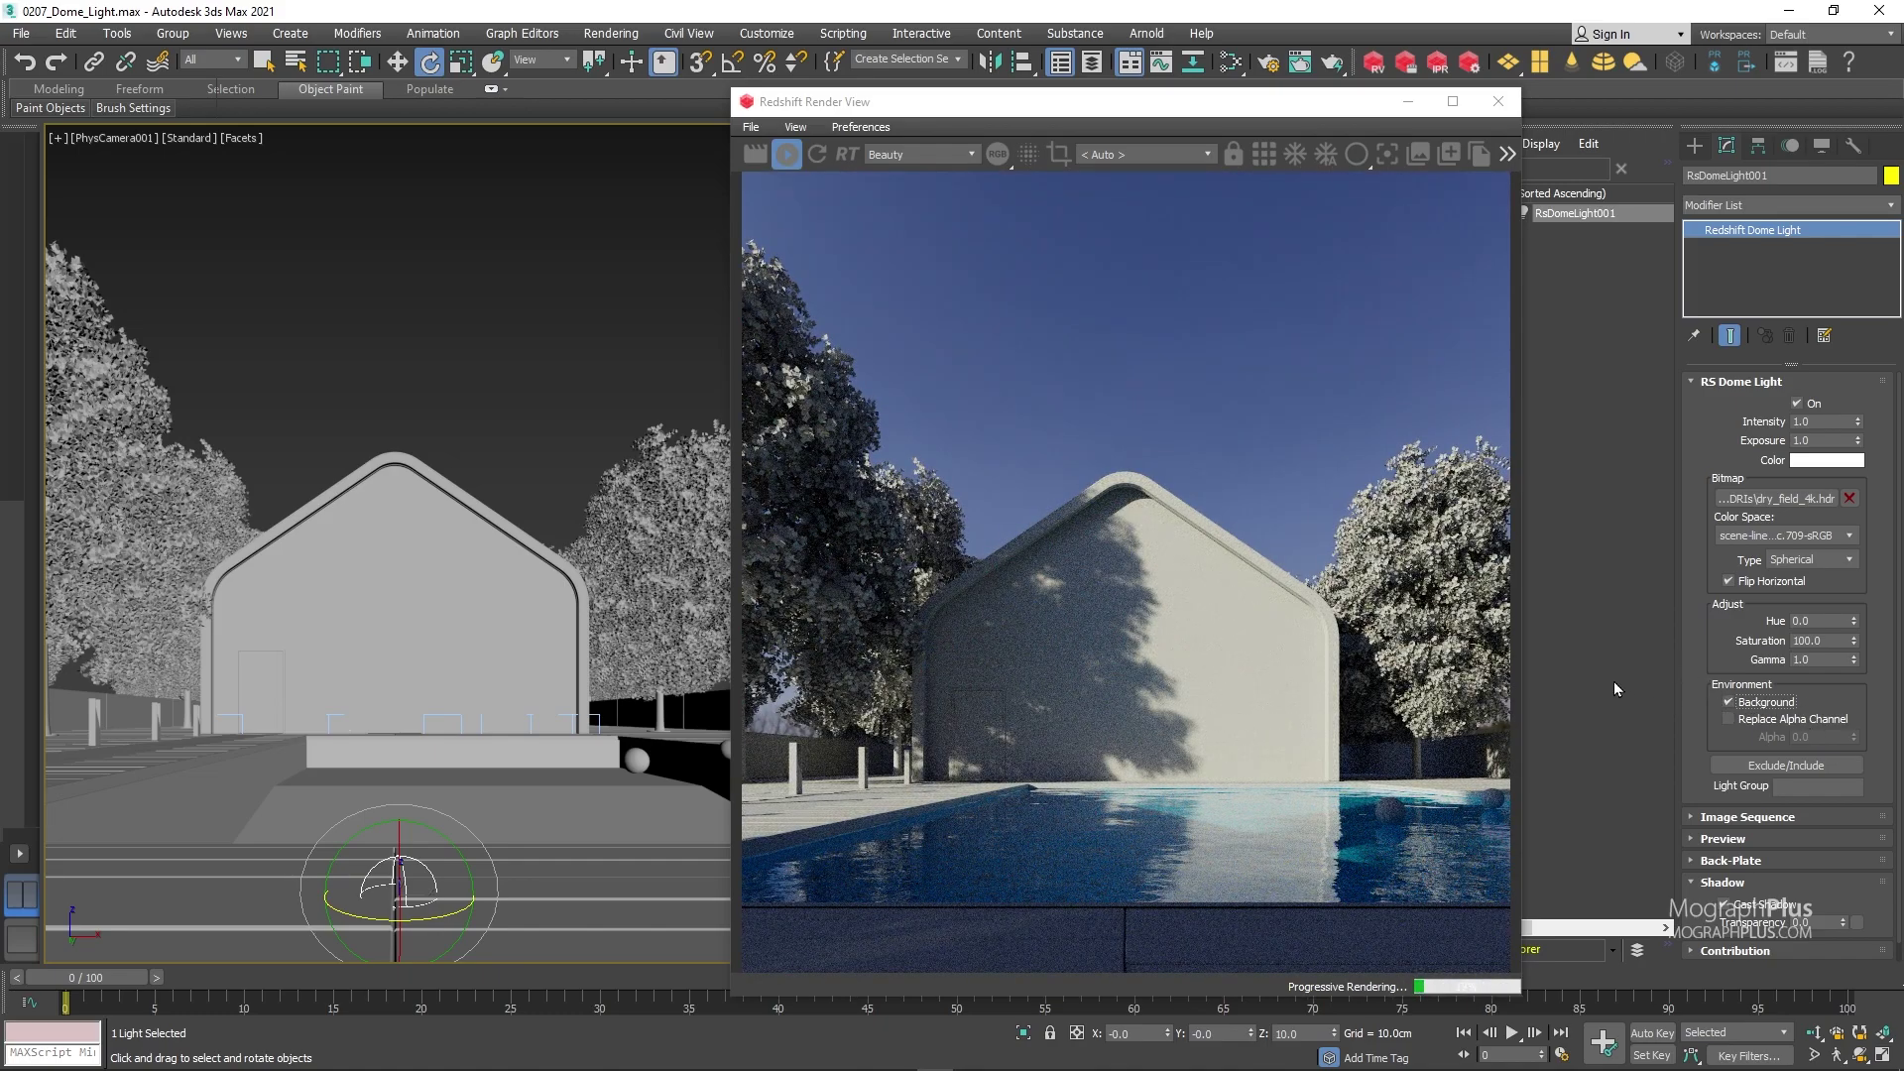
left_click(997, 155)
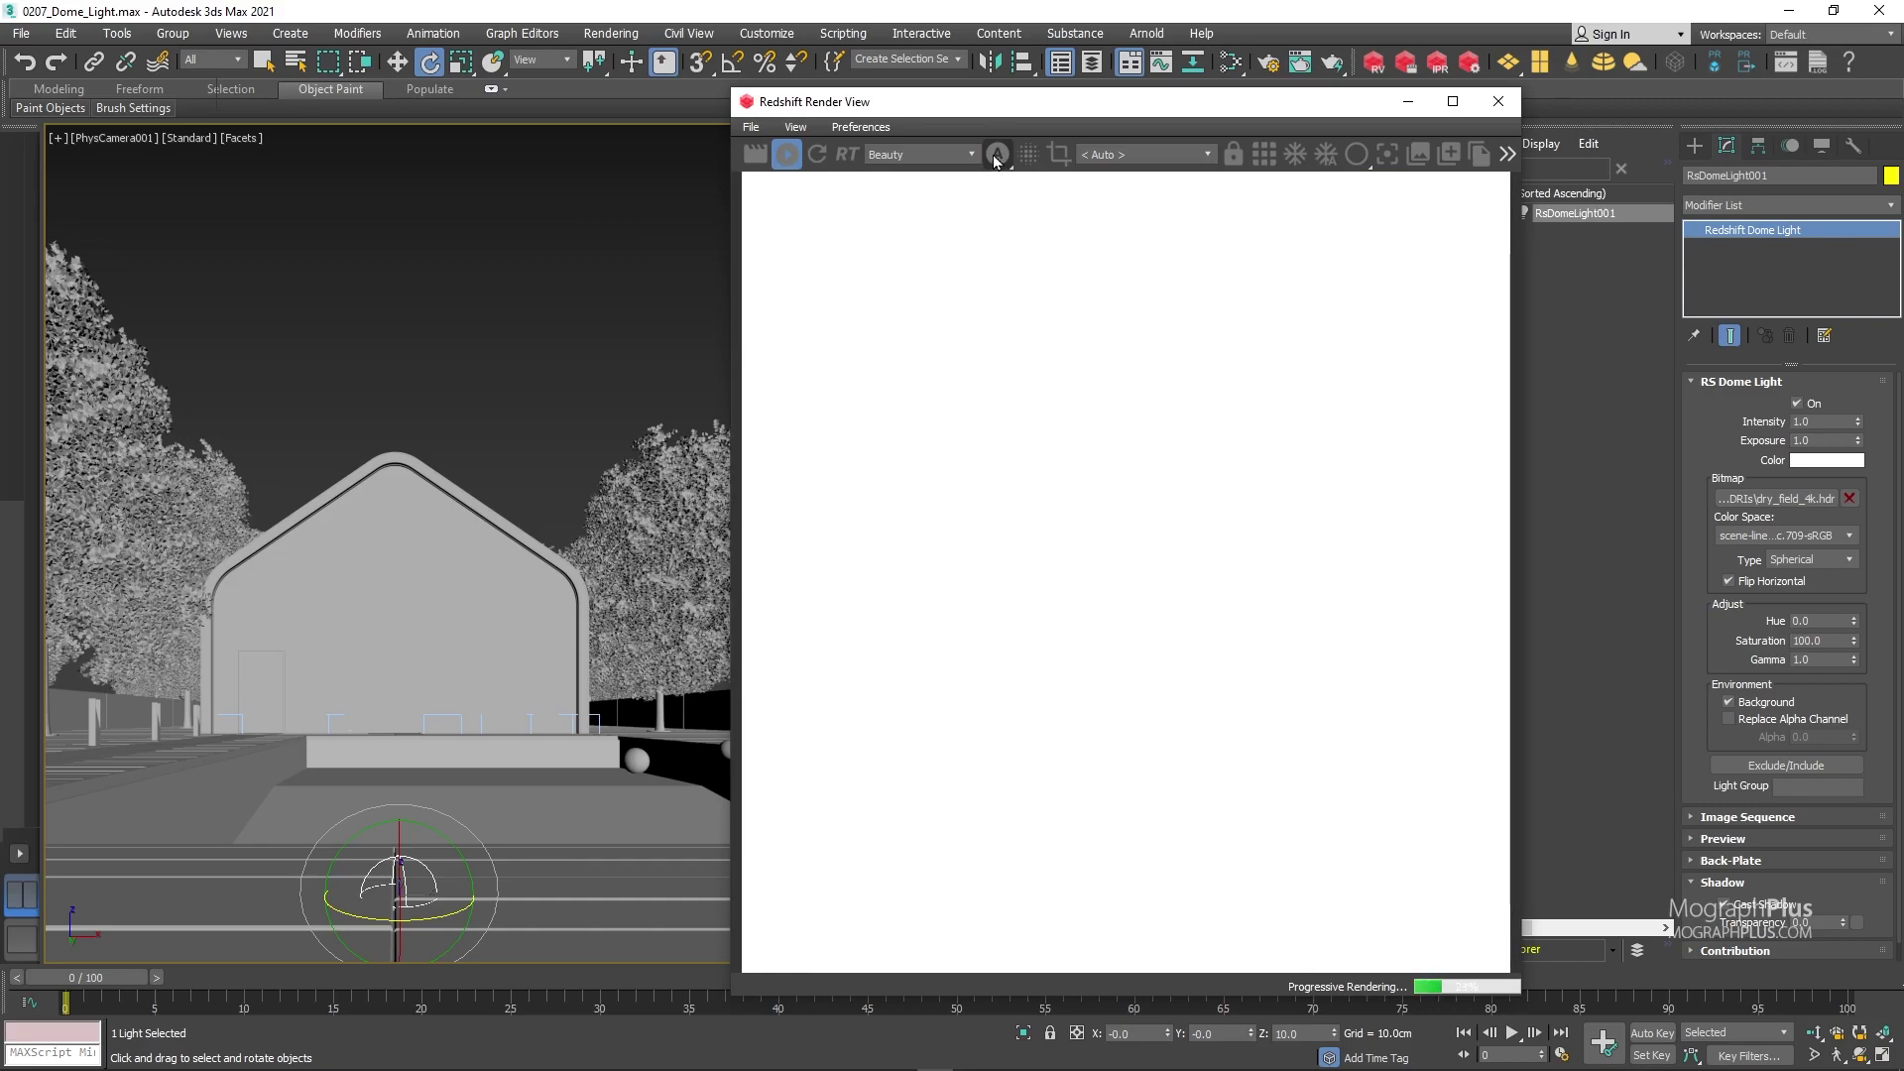
left_click(997, 154)
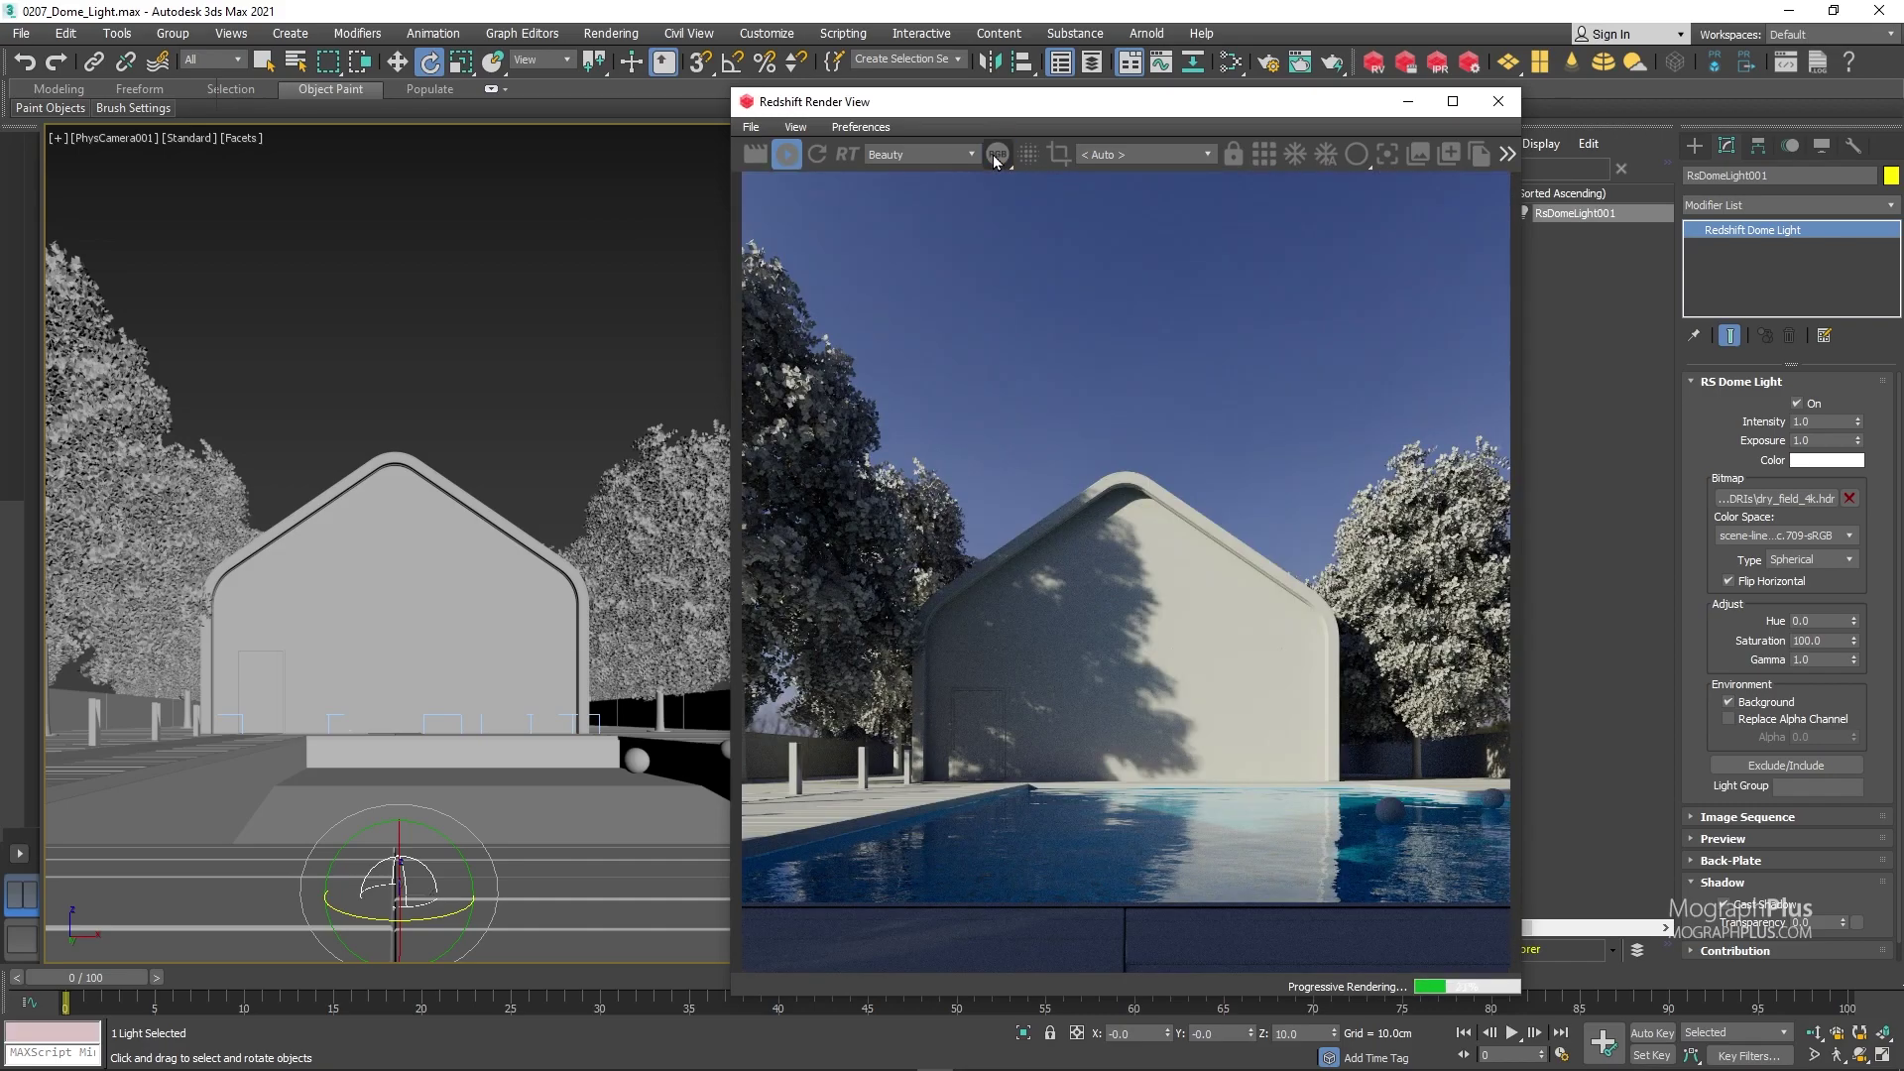
Try Replace Alpha Channel with alpha values of 0, 0.25 and 1 in the alpha view, and turn it off again.
left_click(1728, 718)
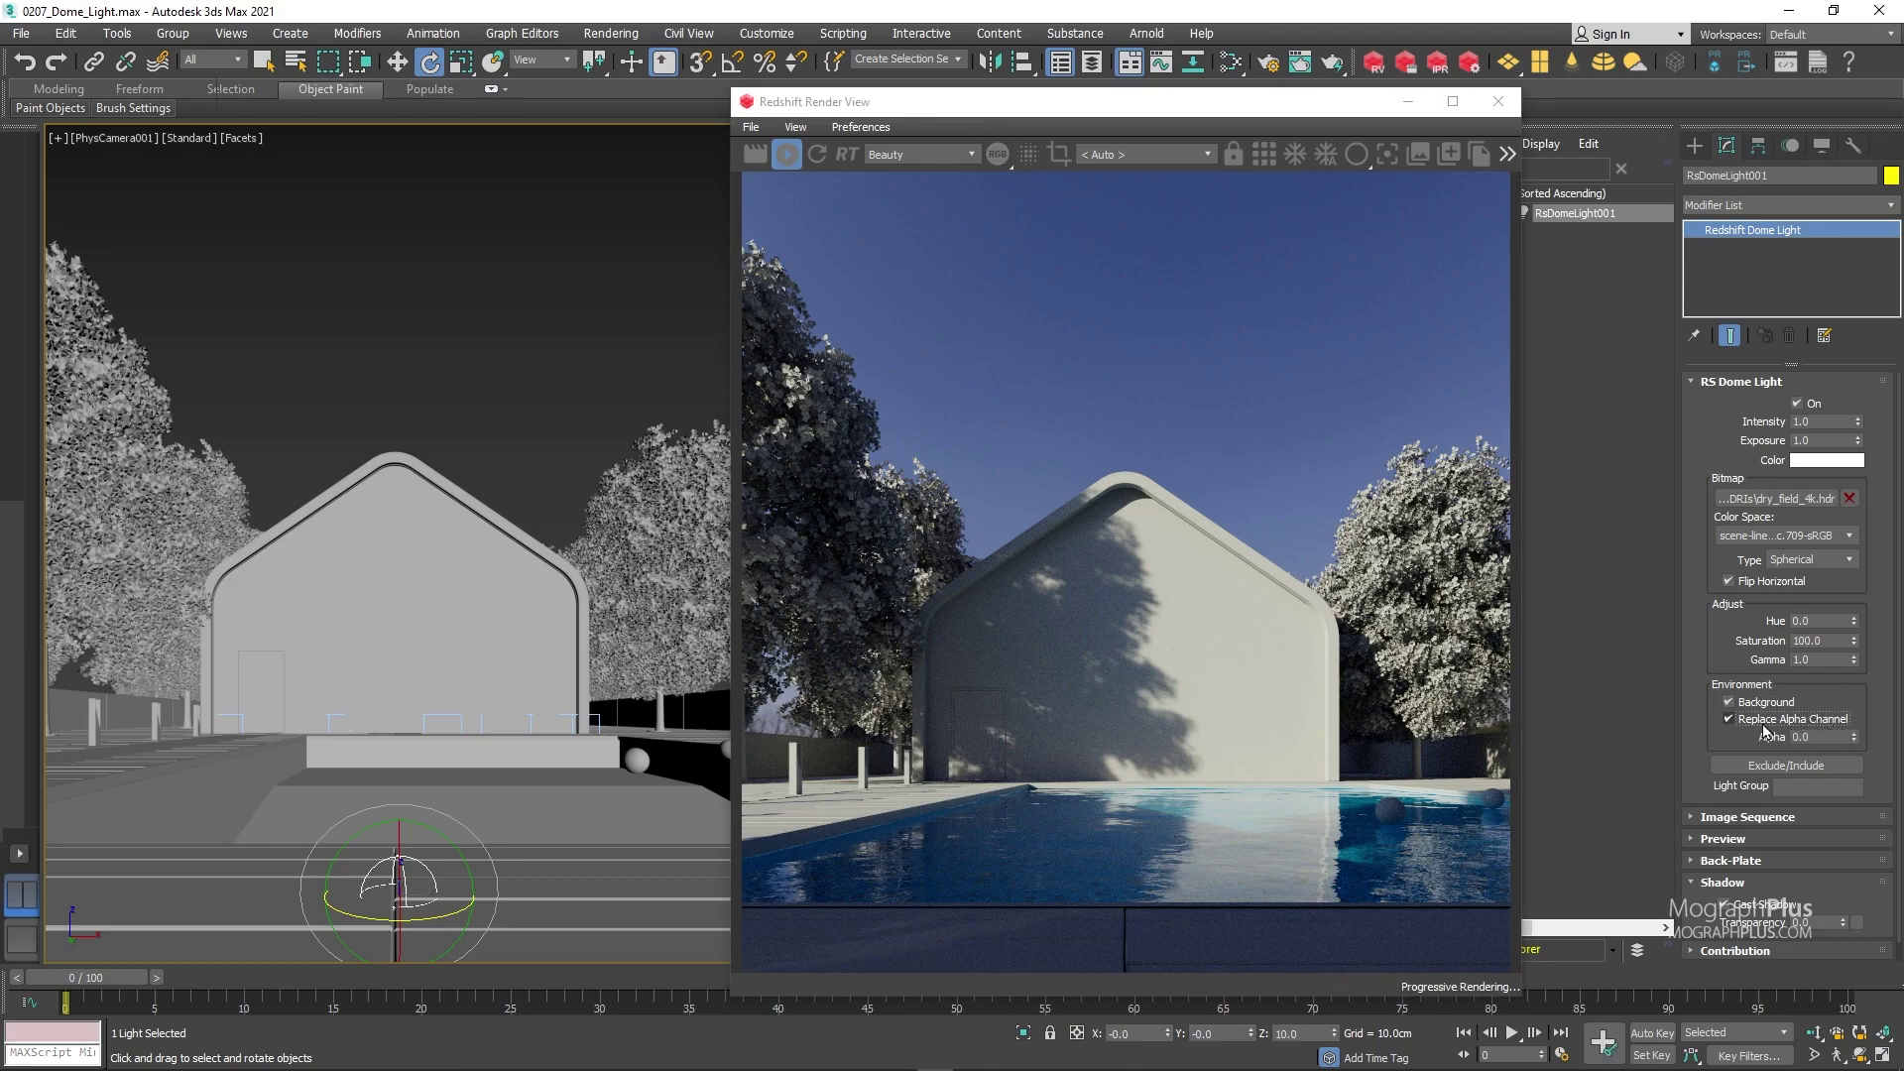
left_click(999, 154)
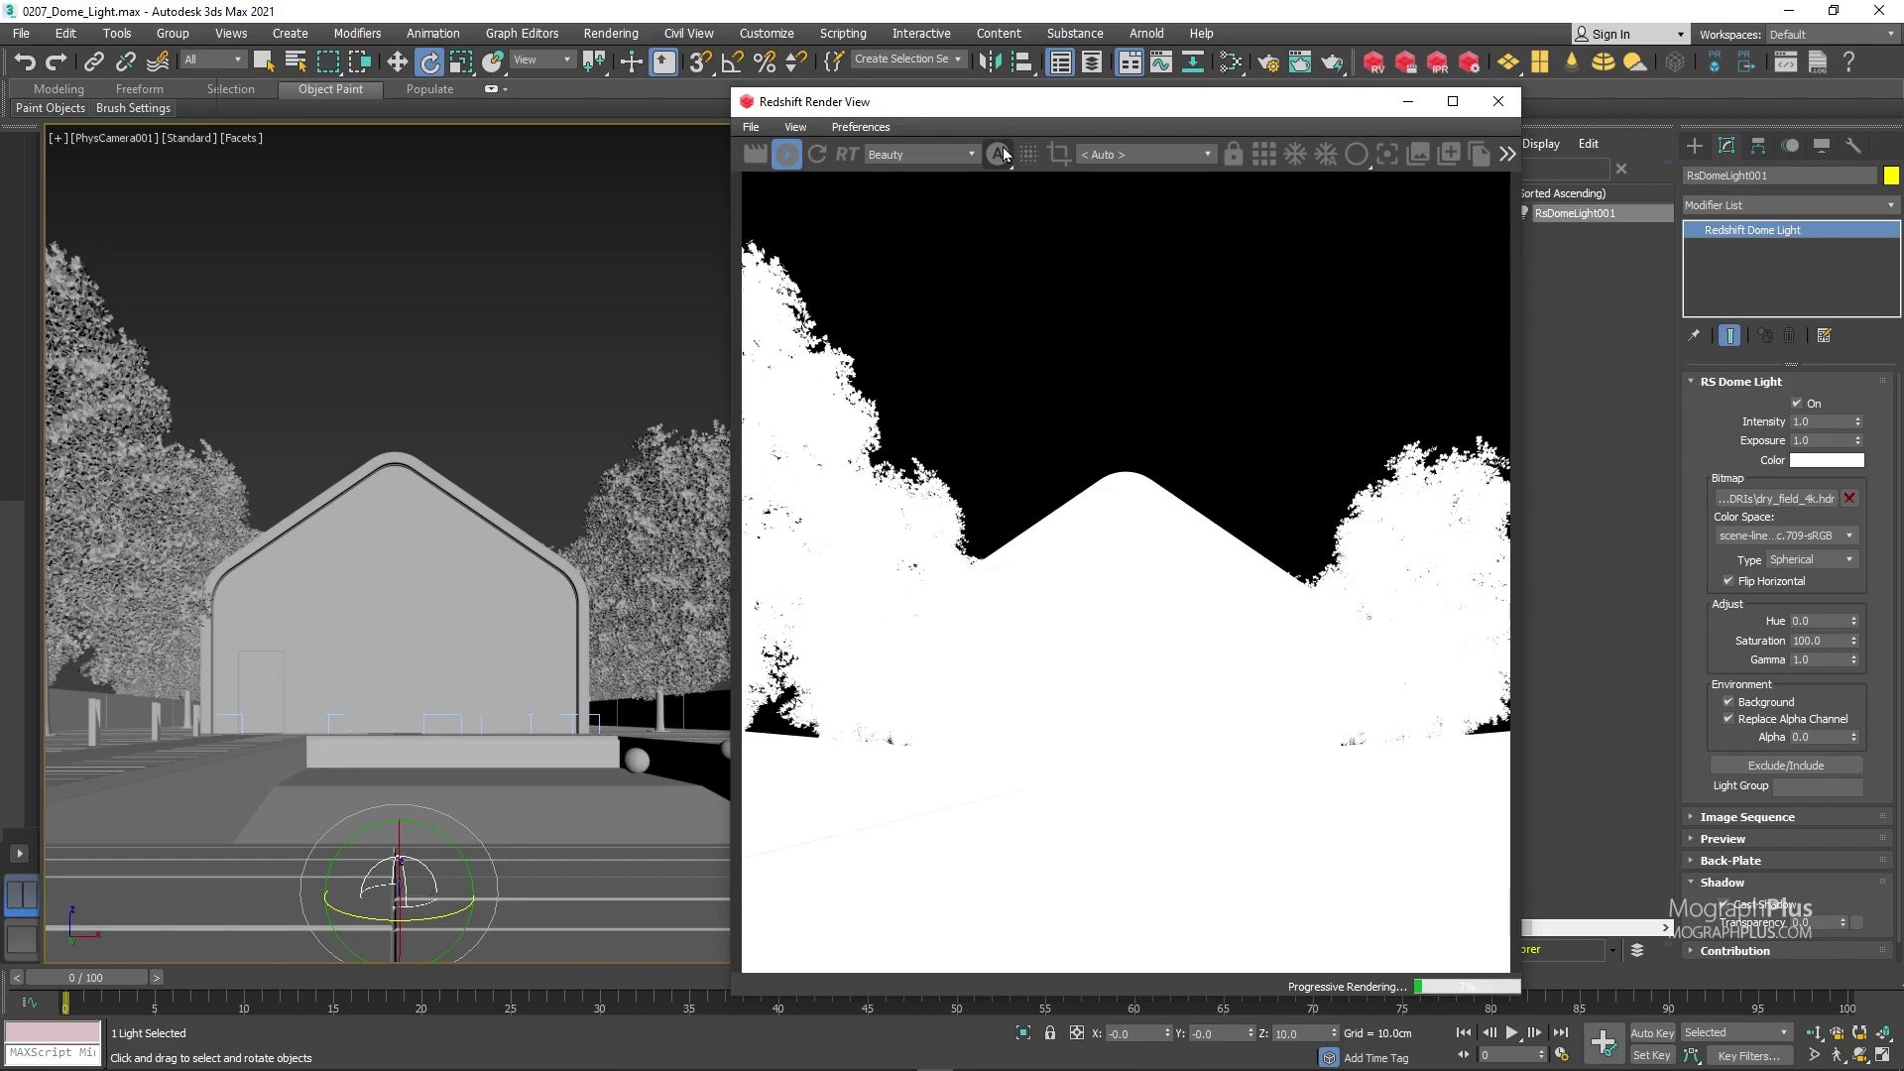
left_click(1822, 739)
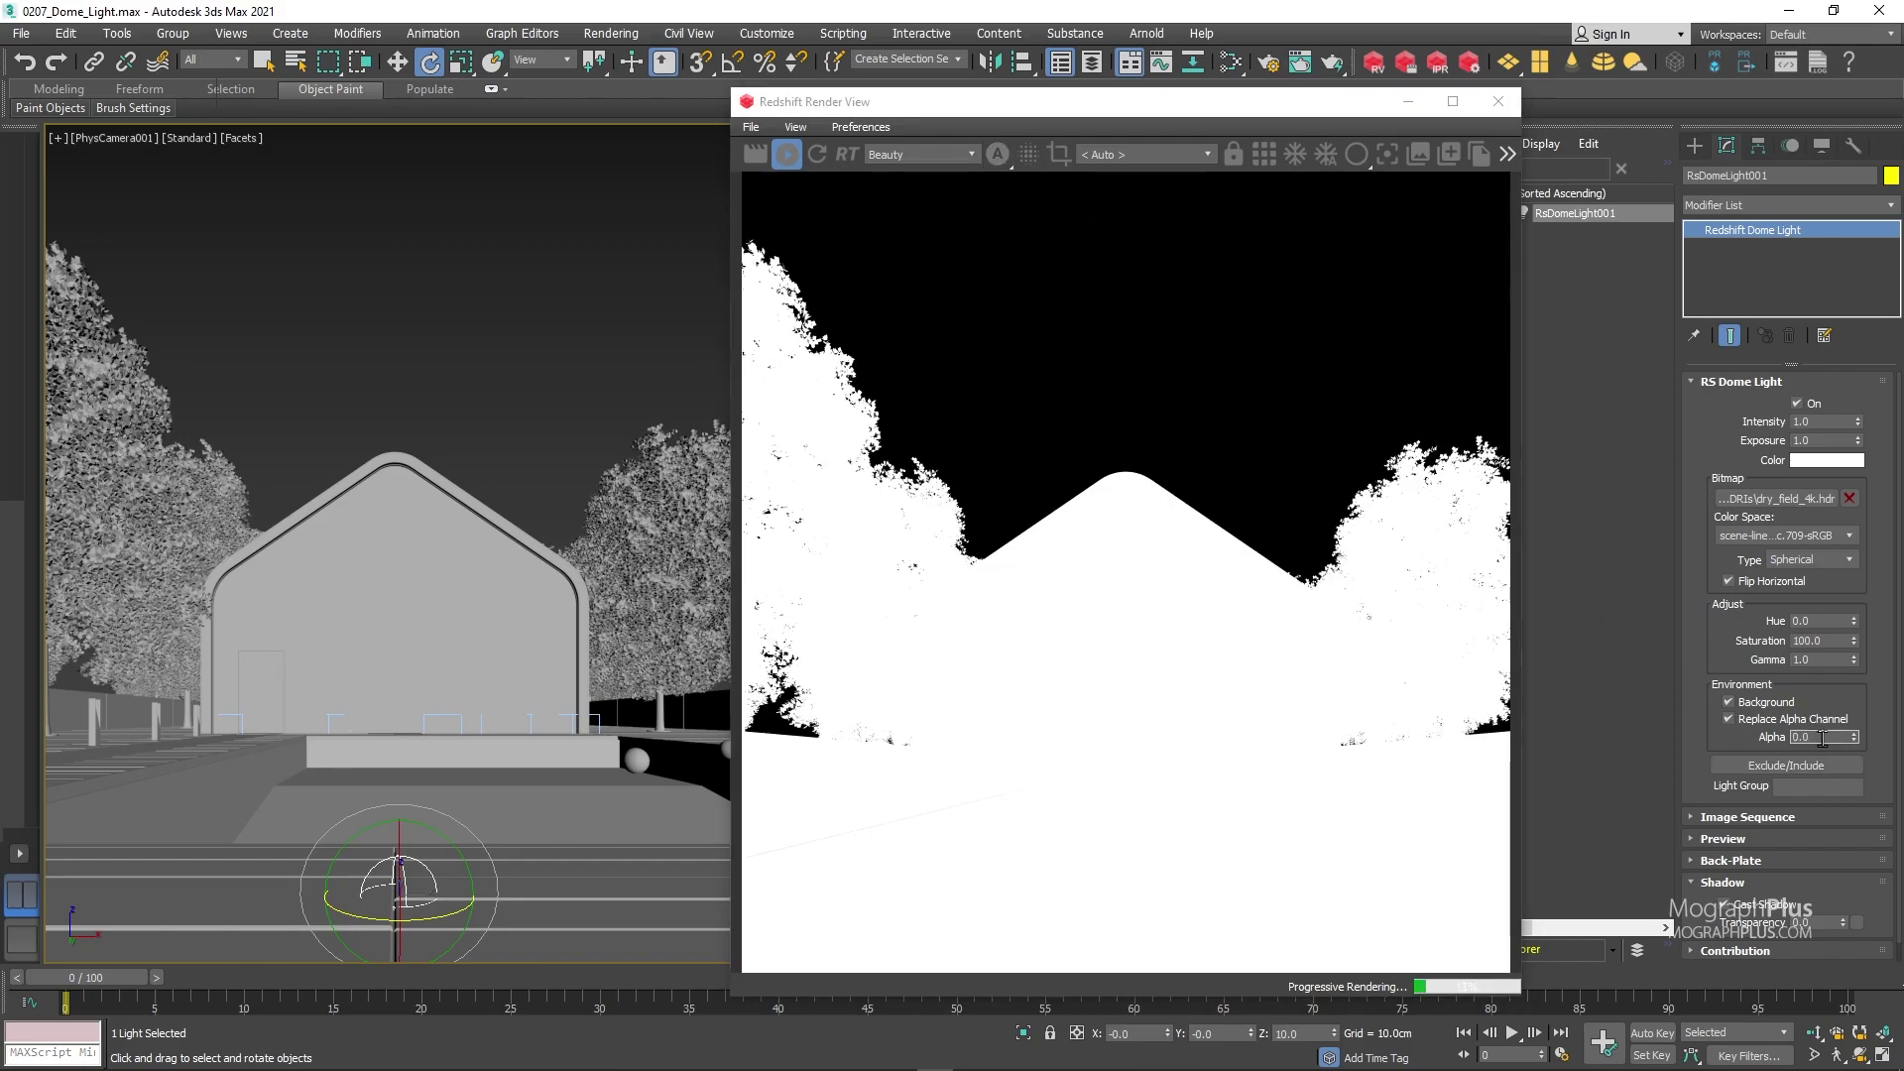
key("Return")
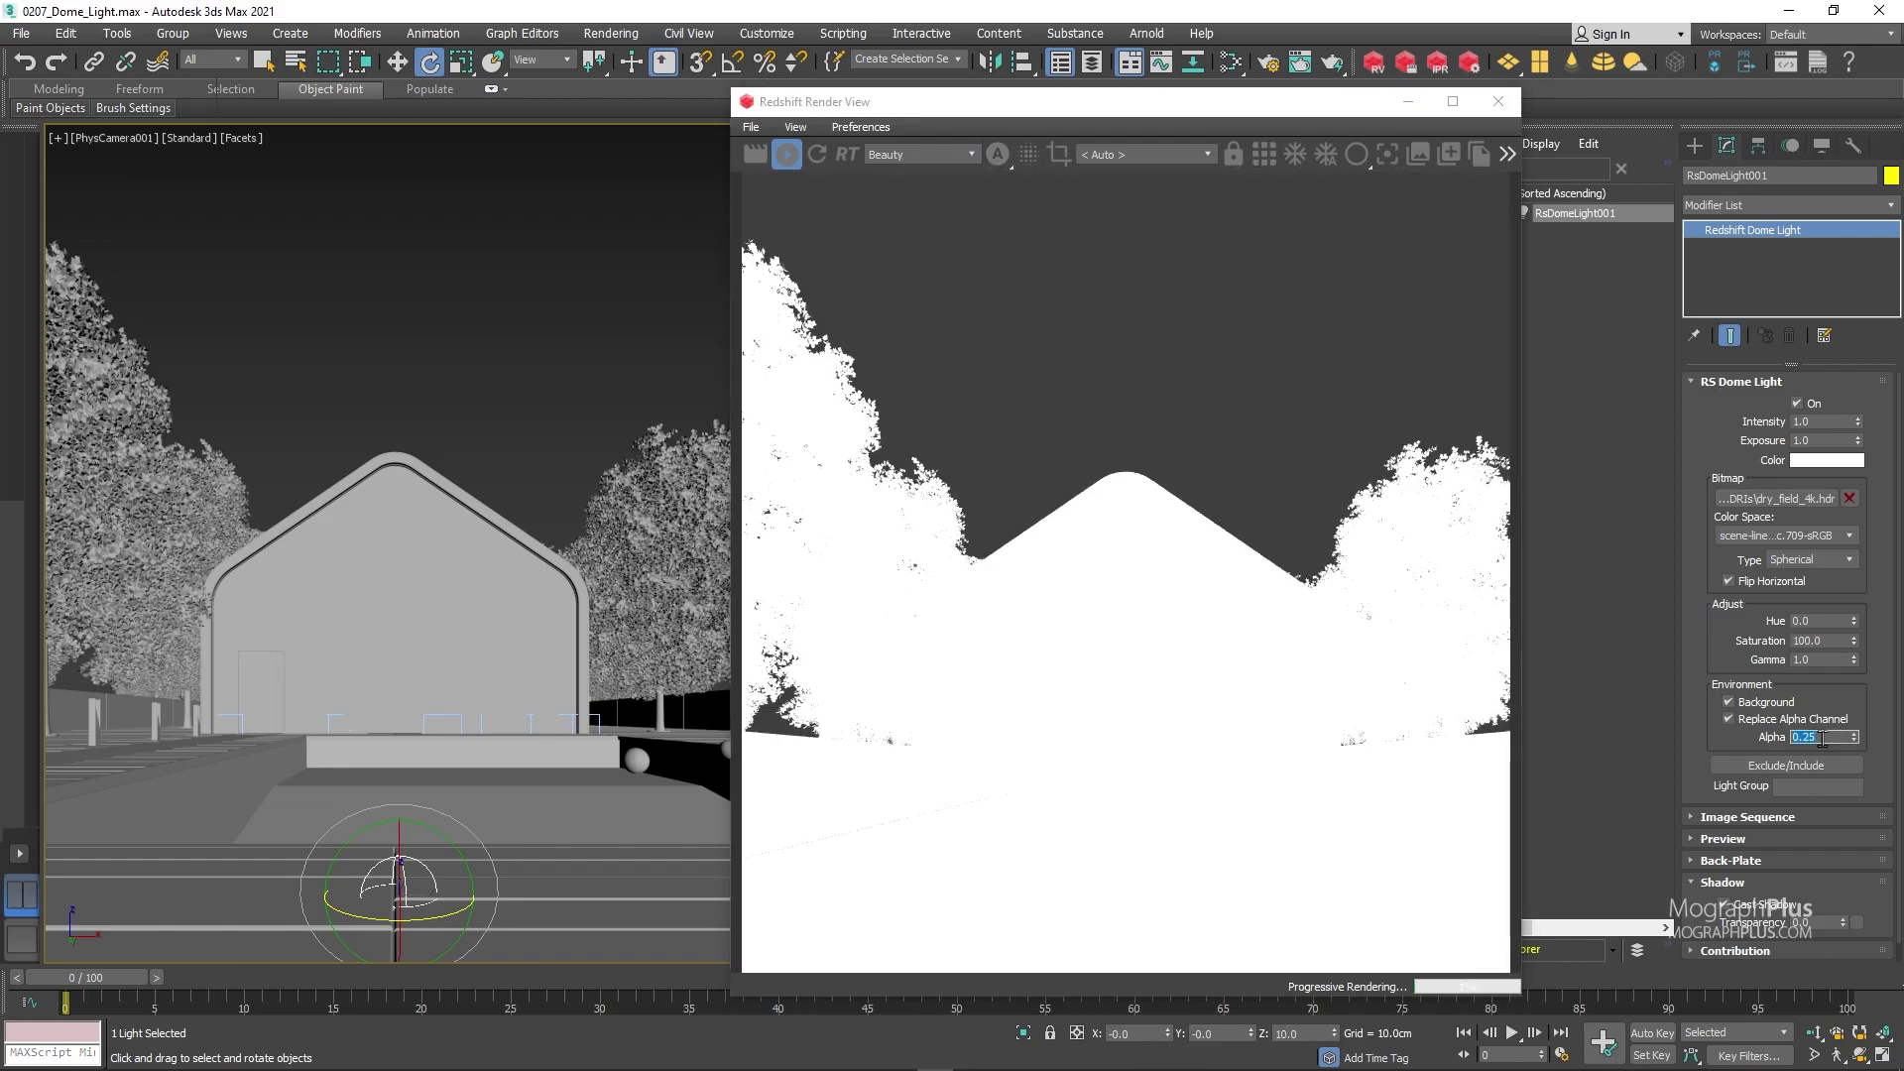
type("1")
key("Return")
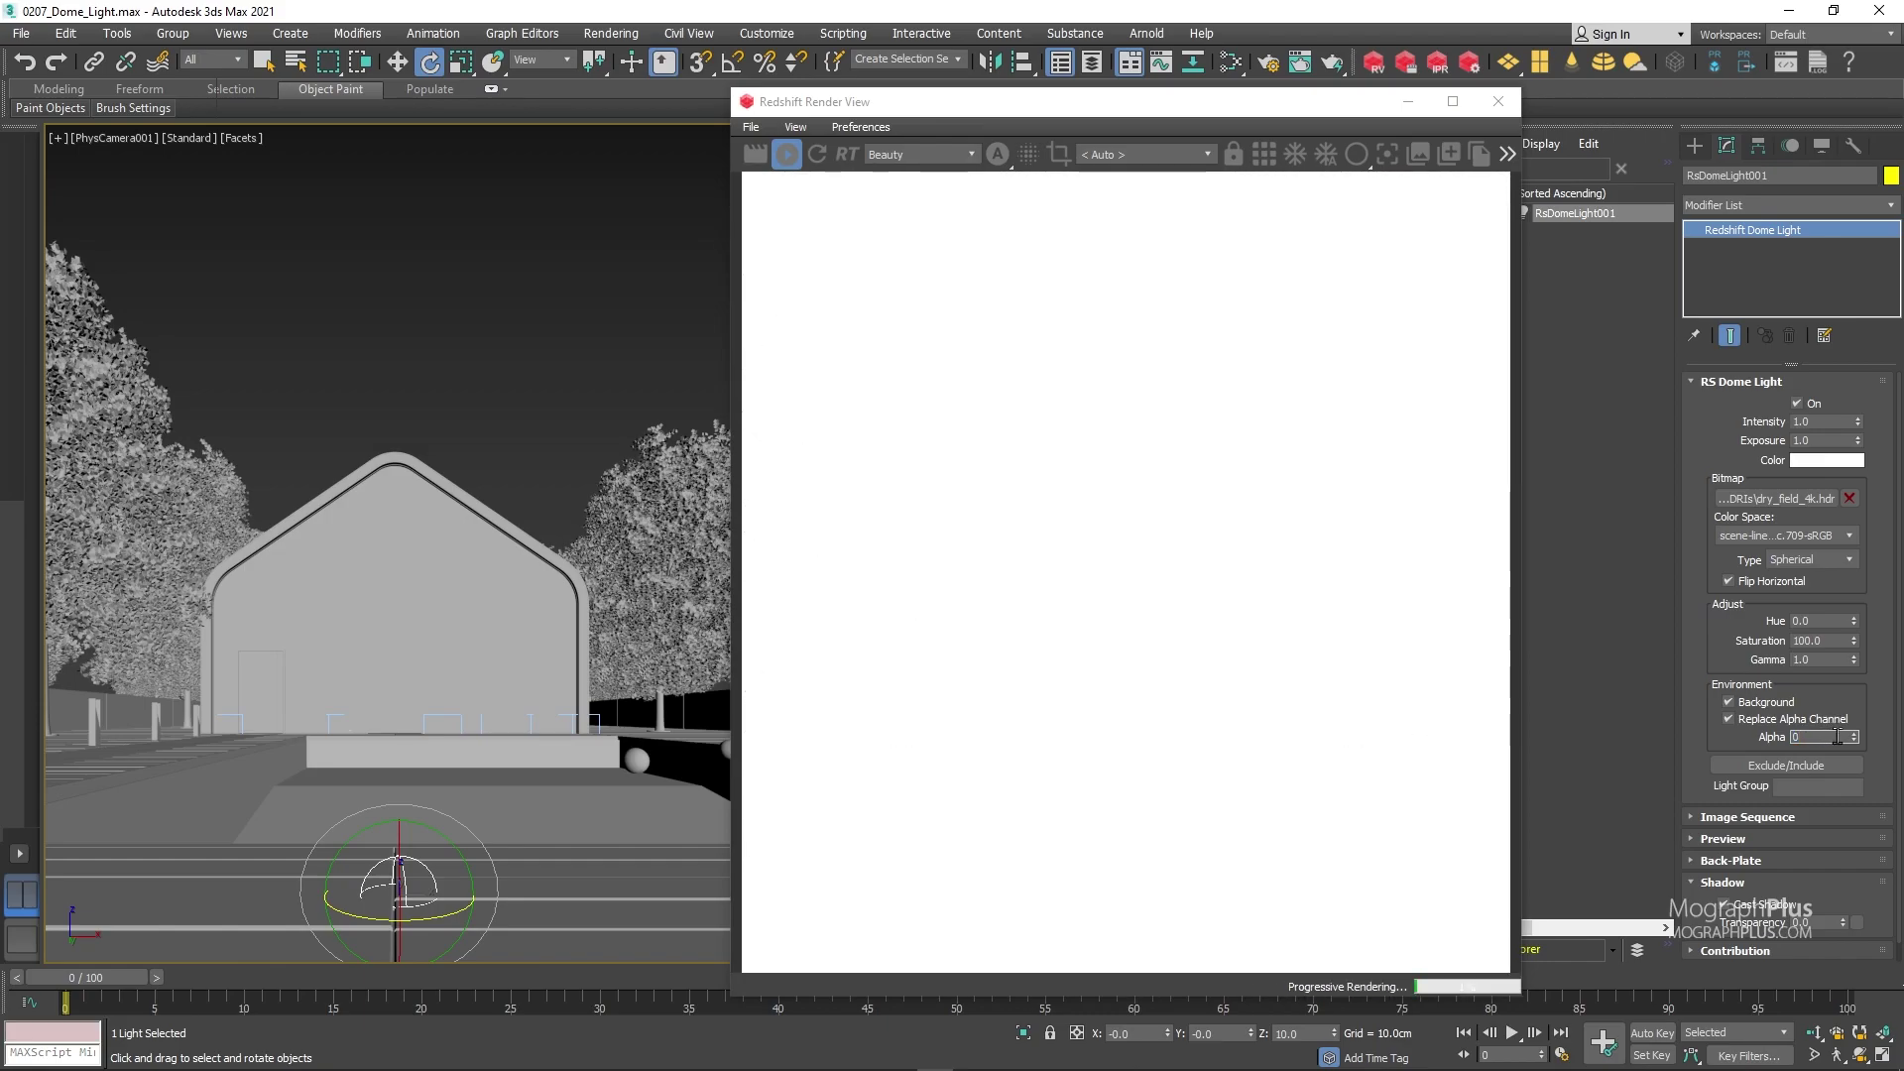
key("Return")
left_click(1816, 721)
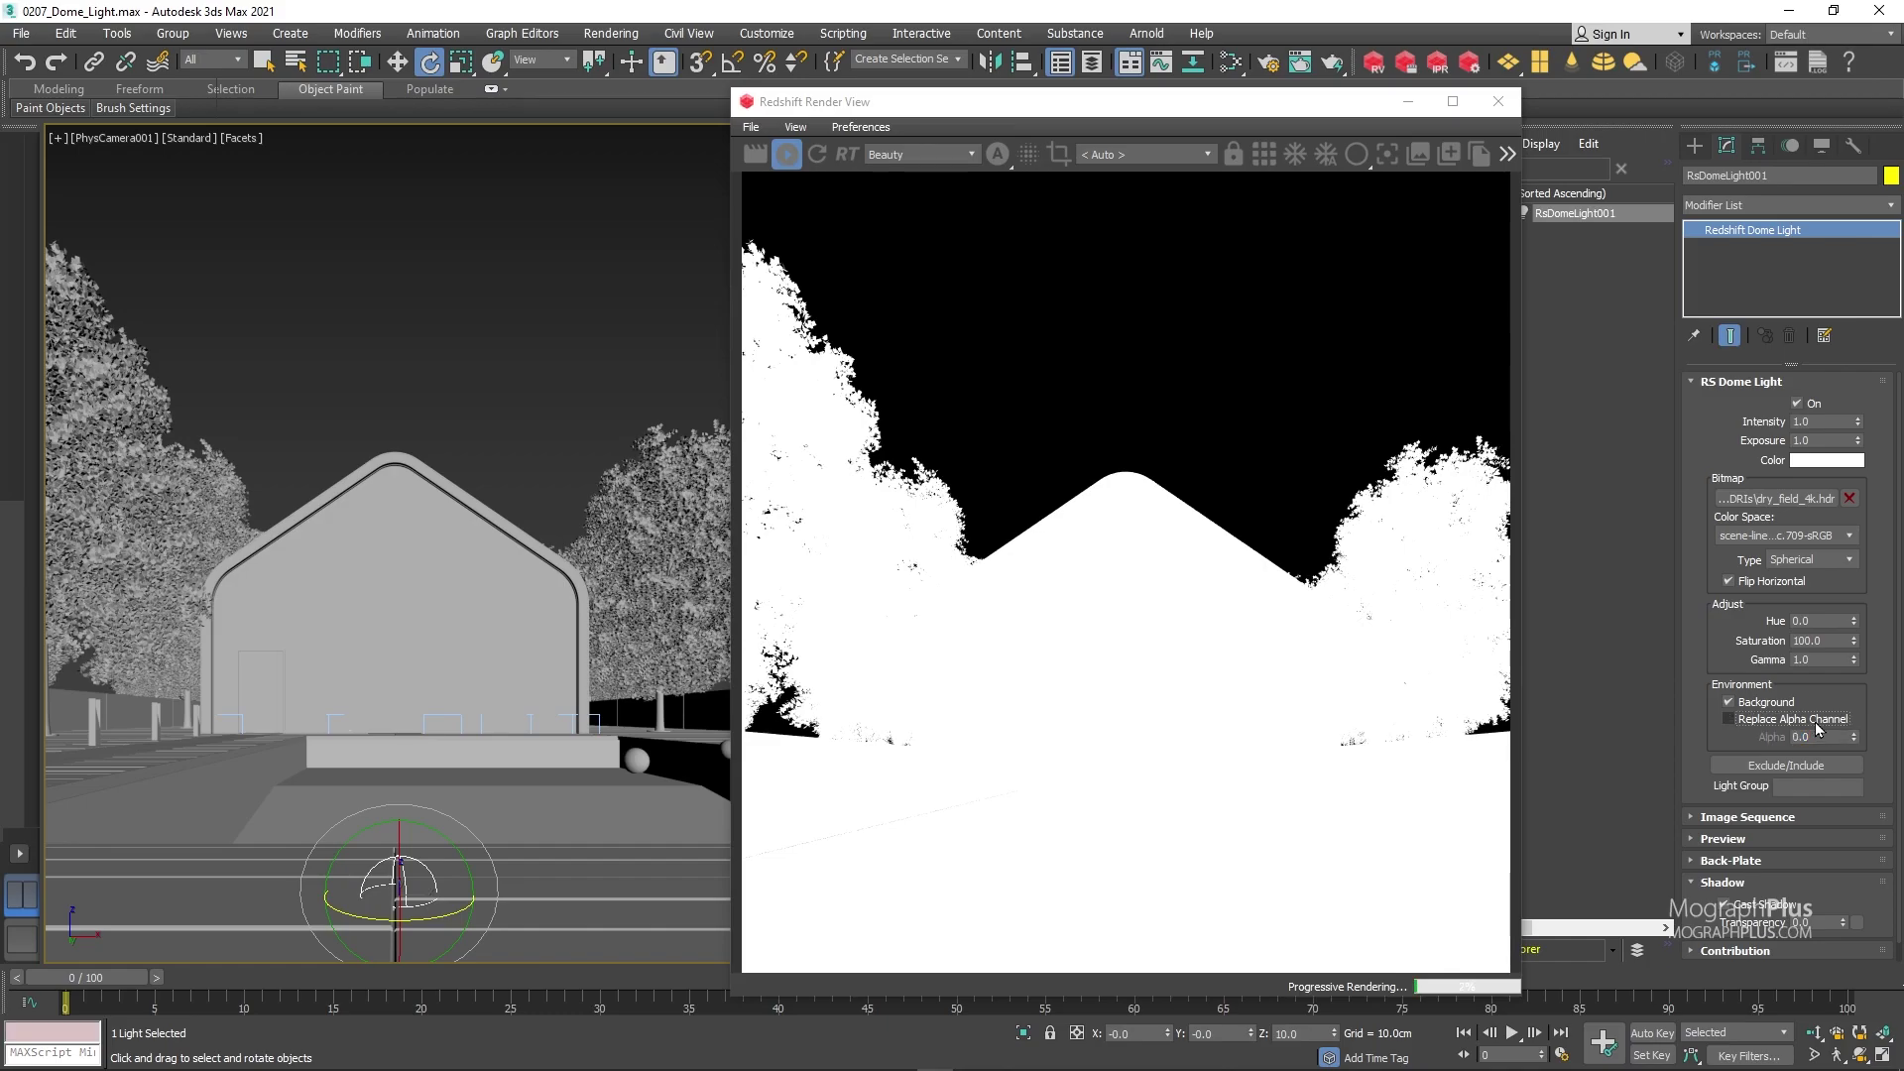
left_click(997, 155)
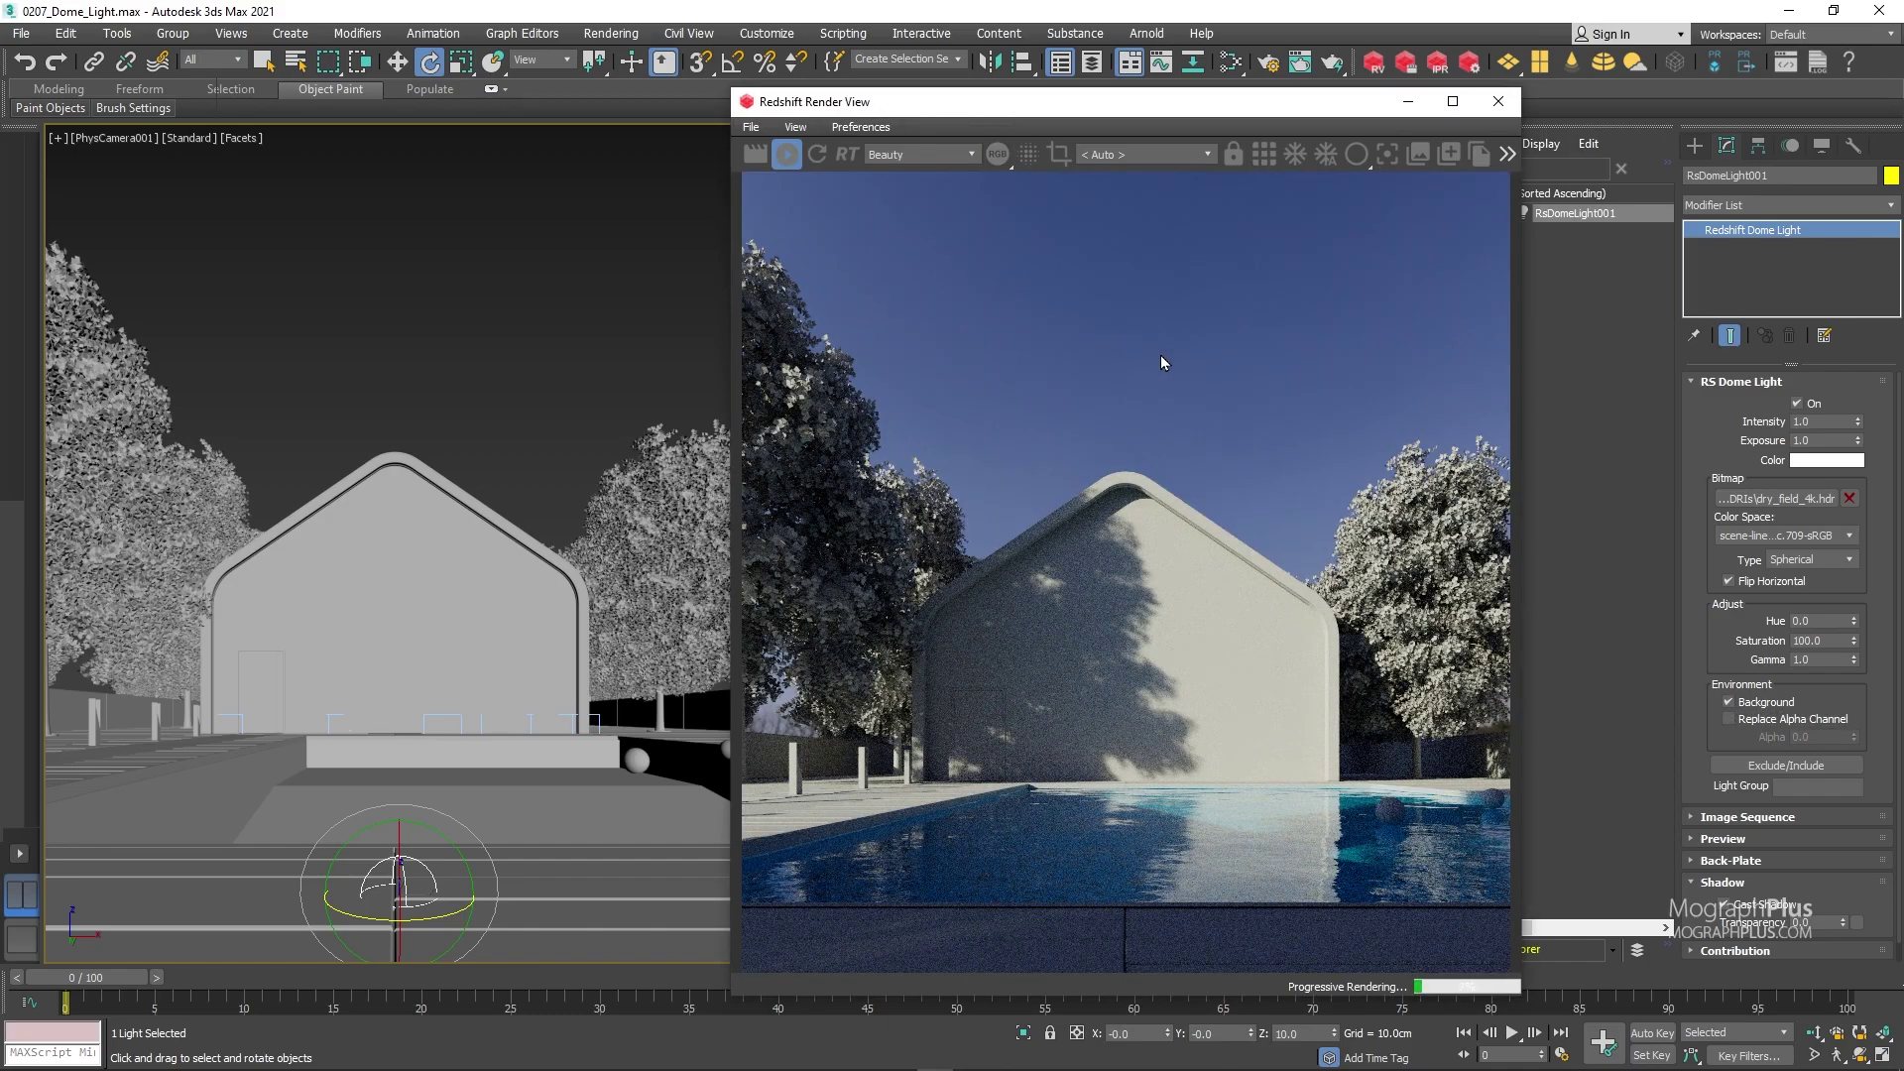
Enable the dome light's back-plate and load the dark blue night-sky photo from the "delete it" folder as its bitmap.
left_click(1755, 863)
left_click(1755, 861)
scroll(1697, 722, "down", 3)
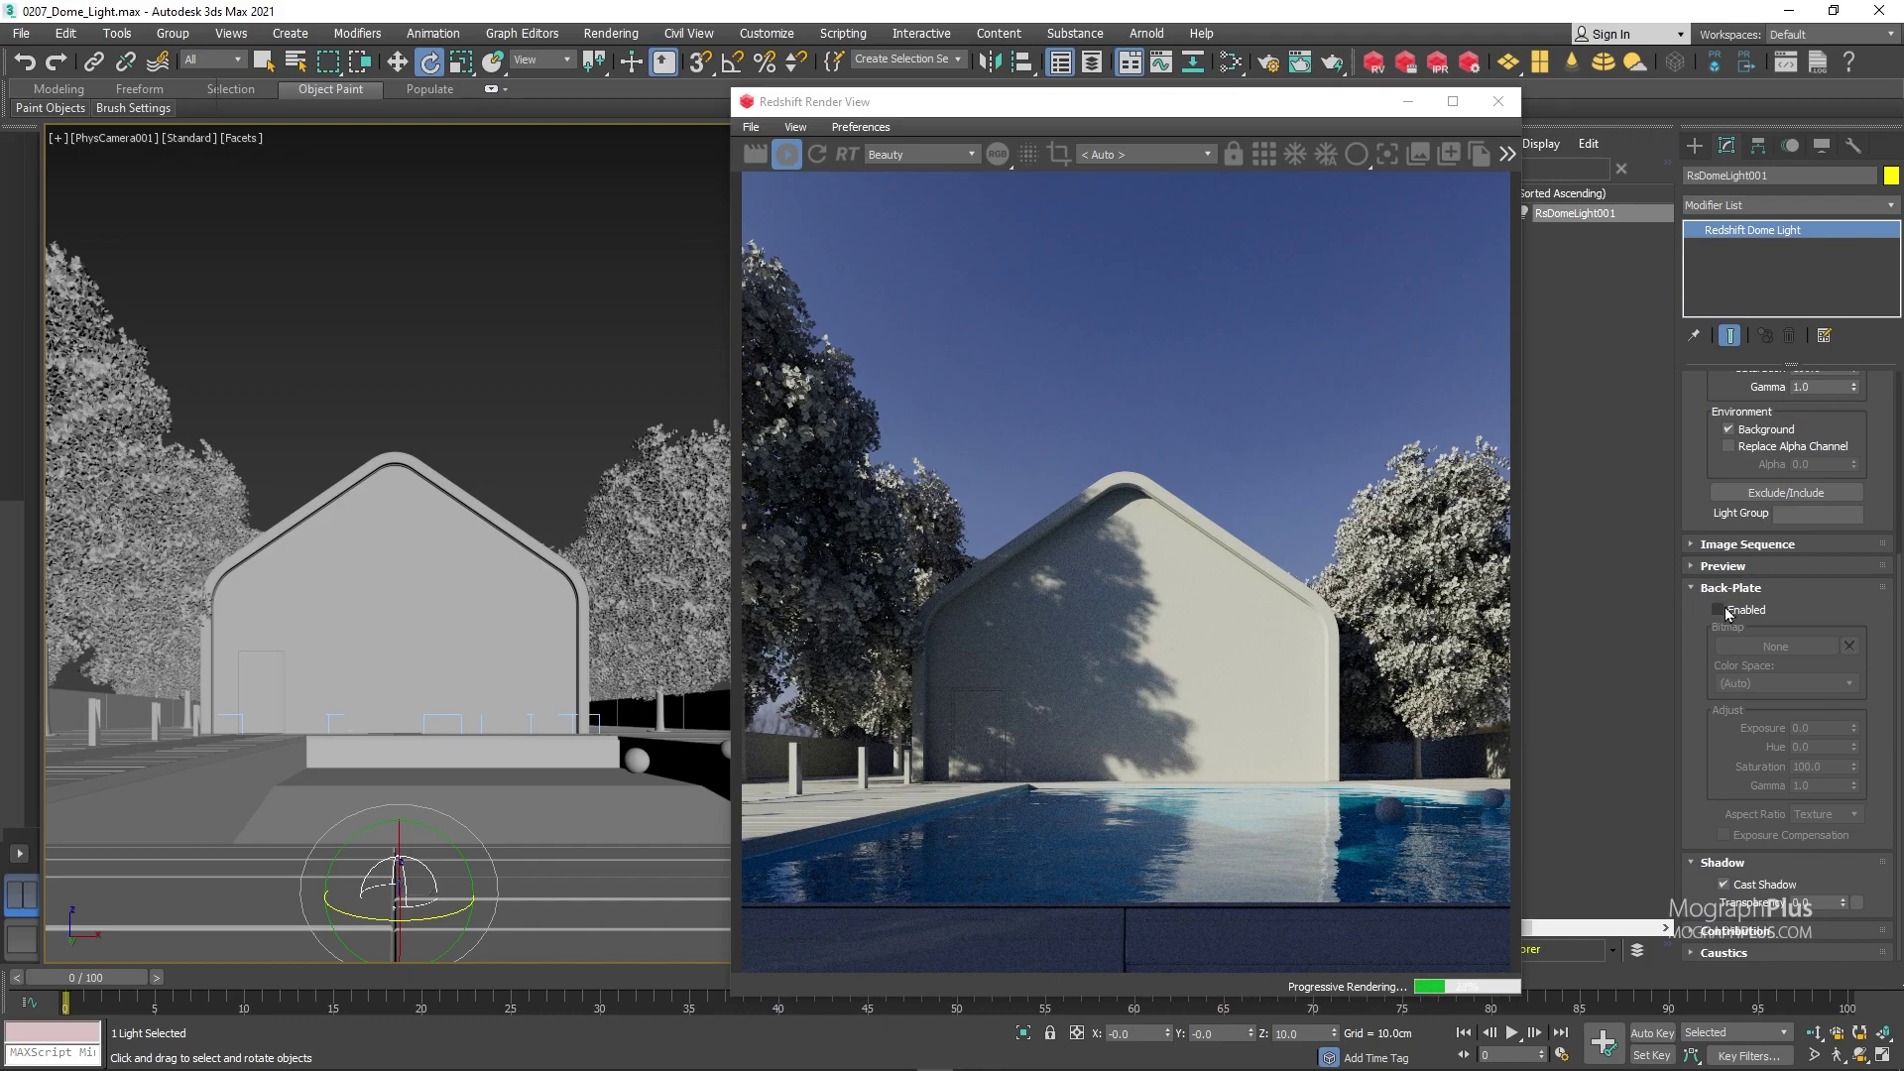
left_click(1726, 611)
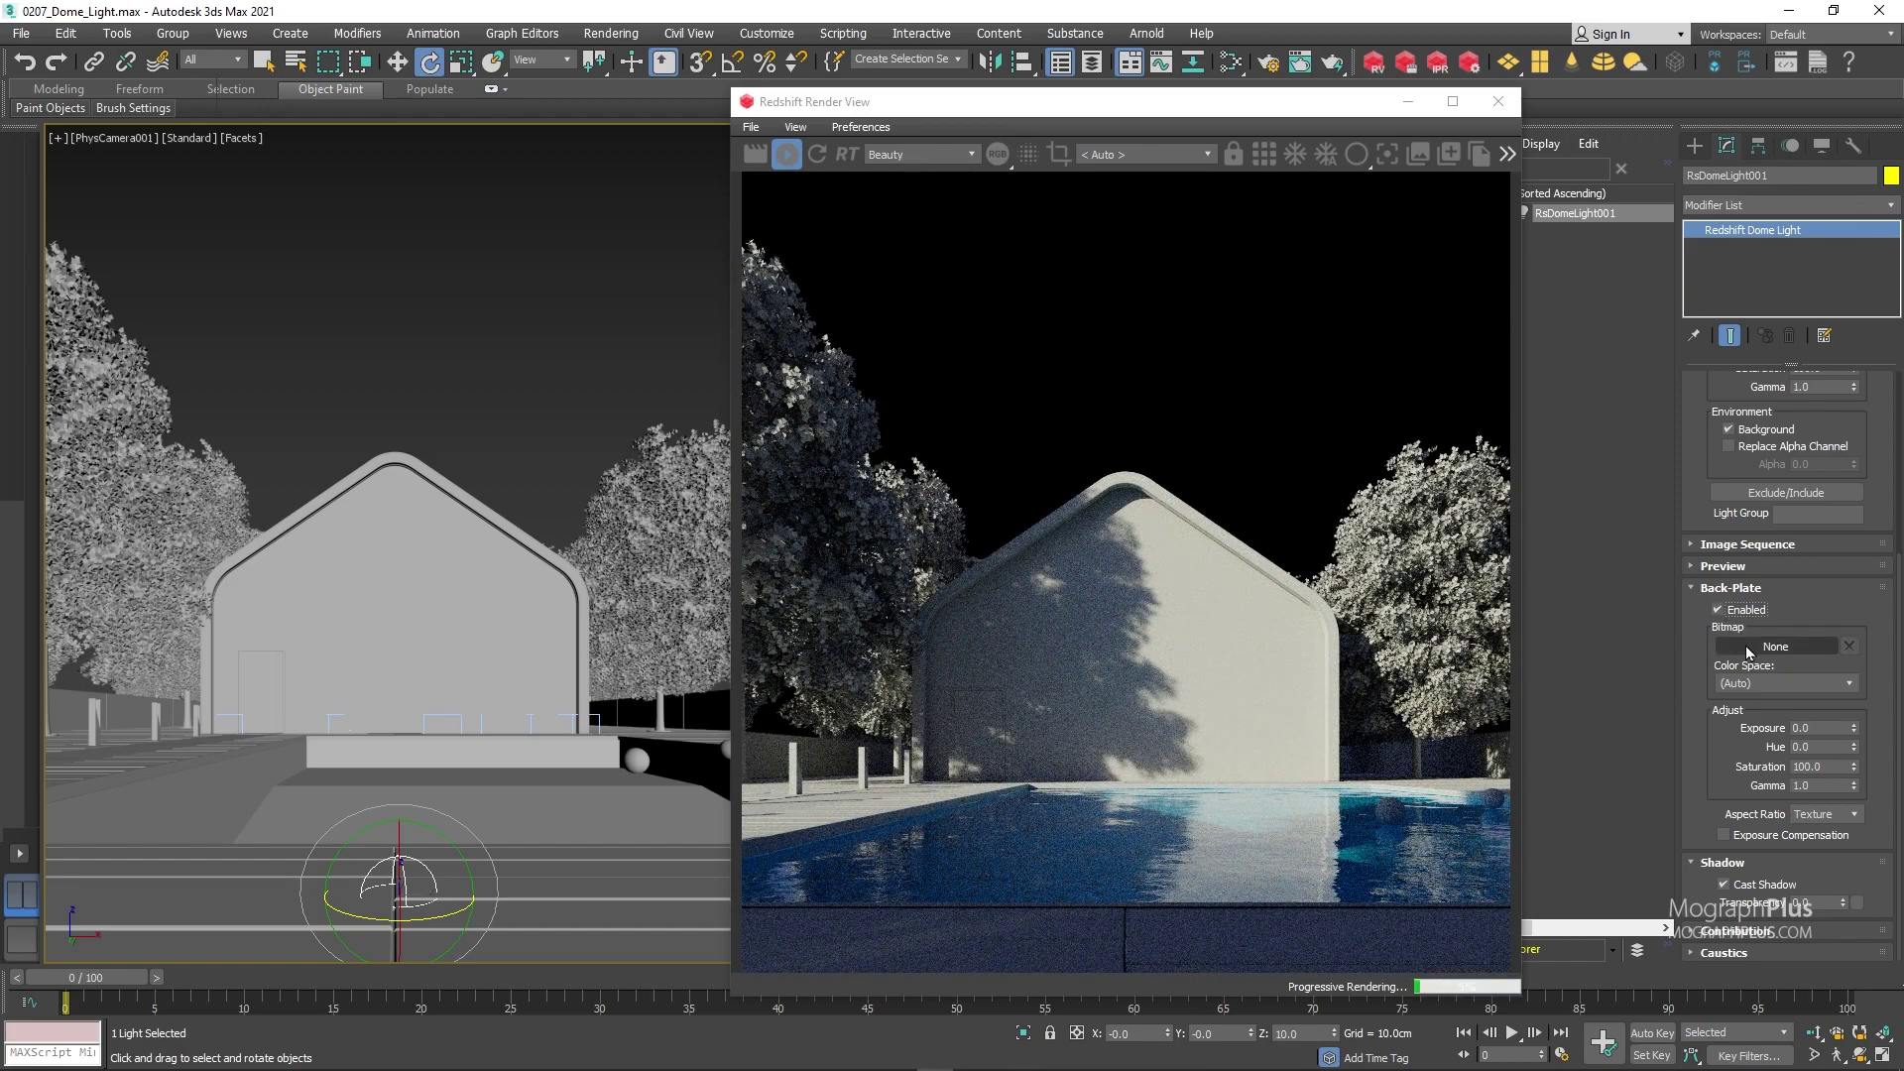
left_click(1747, 647)
left_click(532, 74)
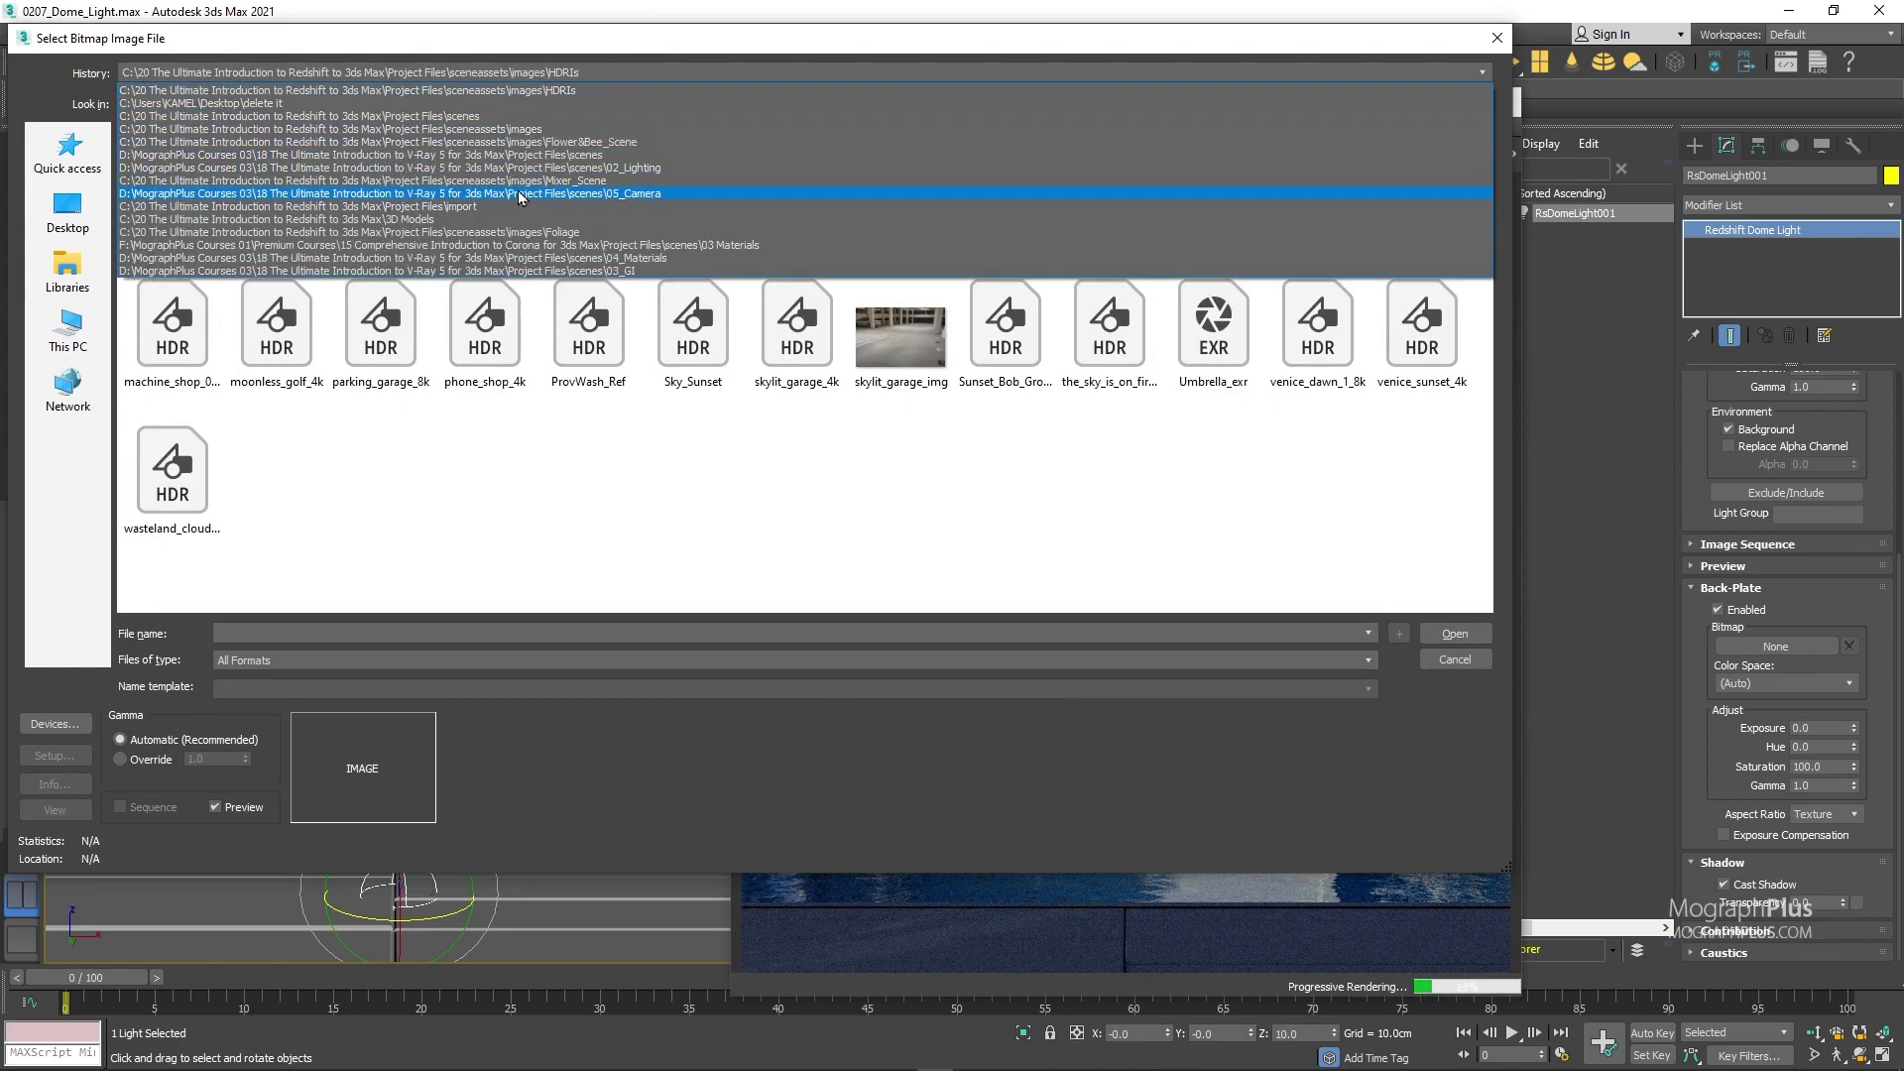
left_click(500, 103)
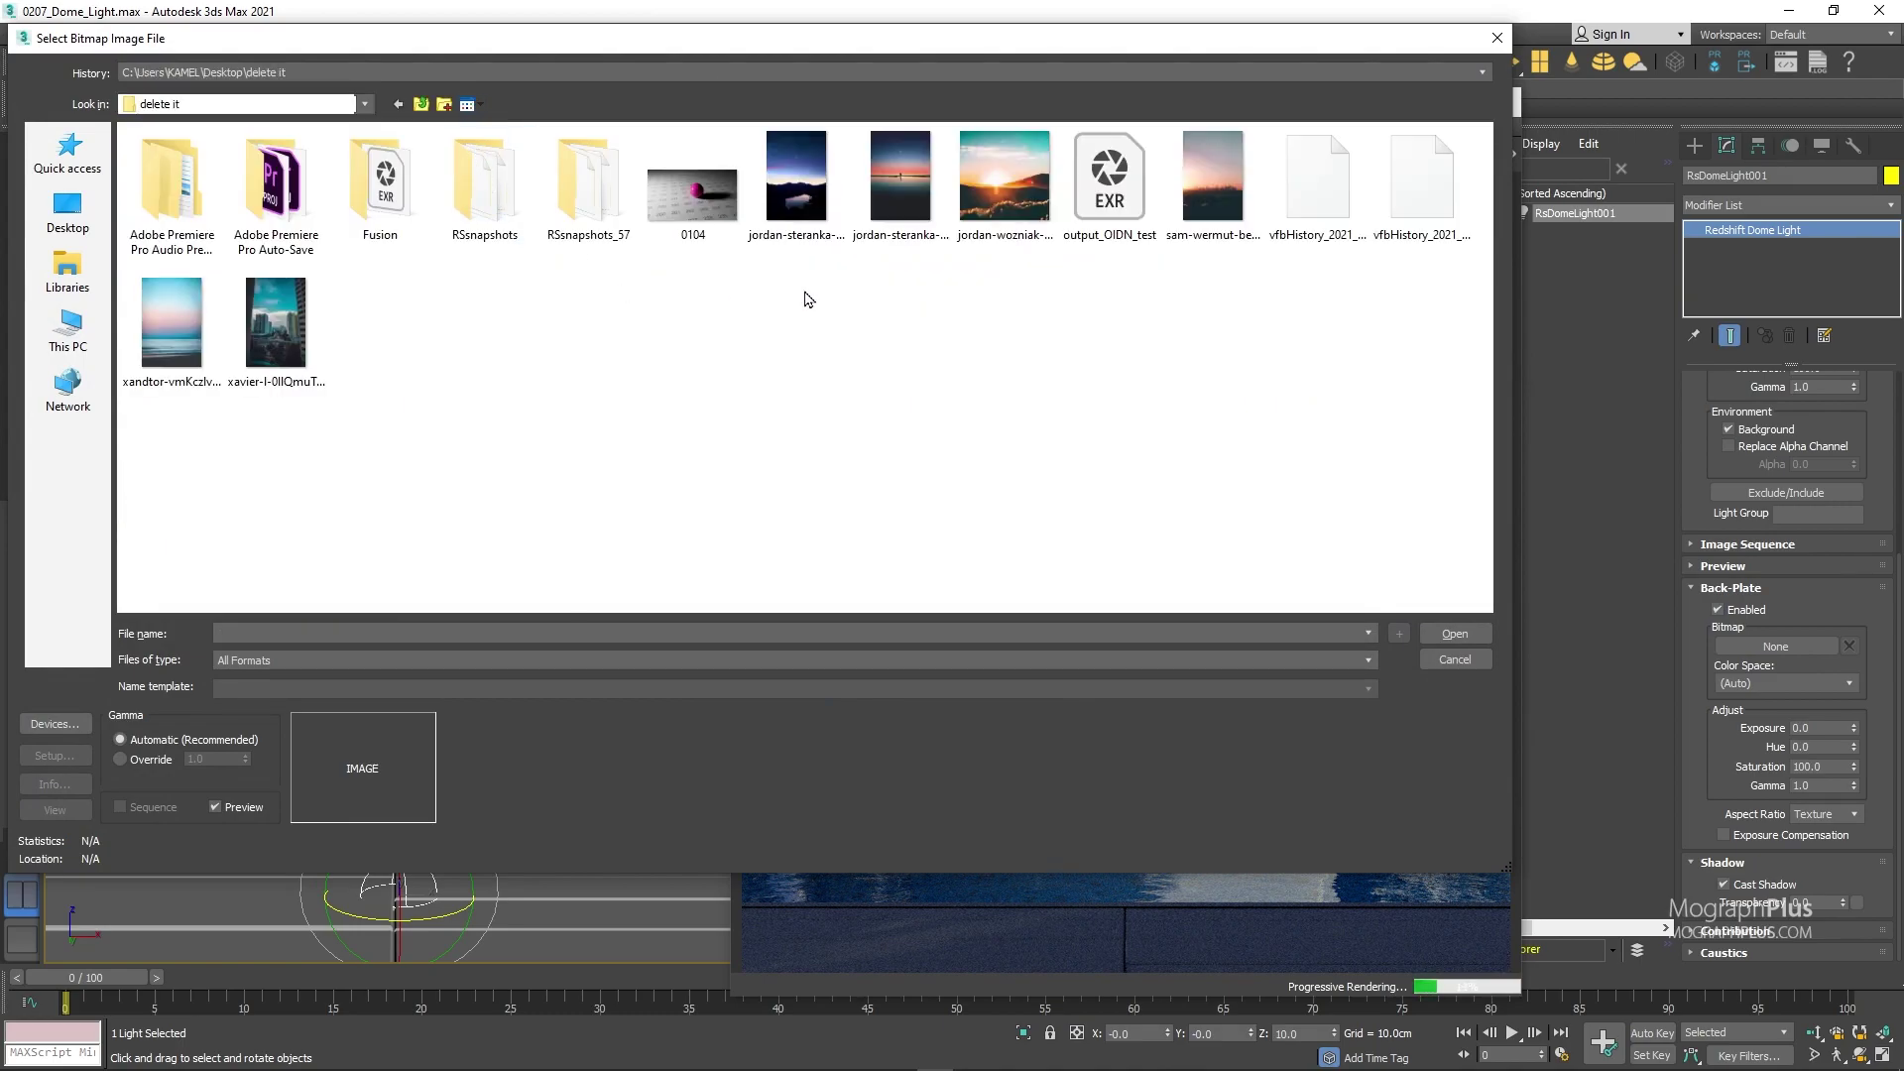
double_click(831, 210)
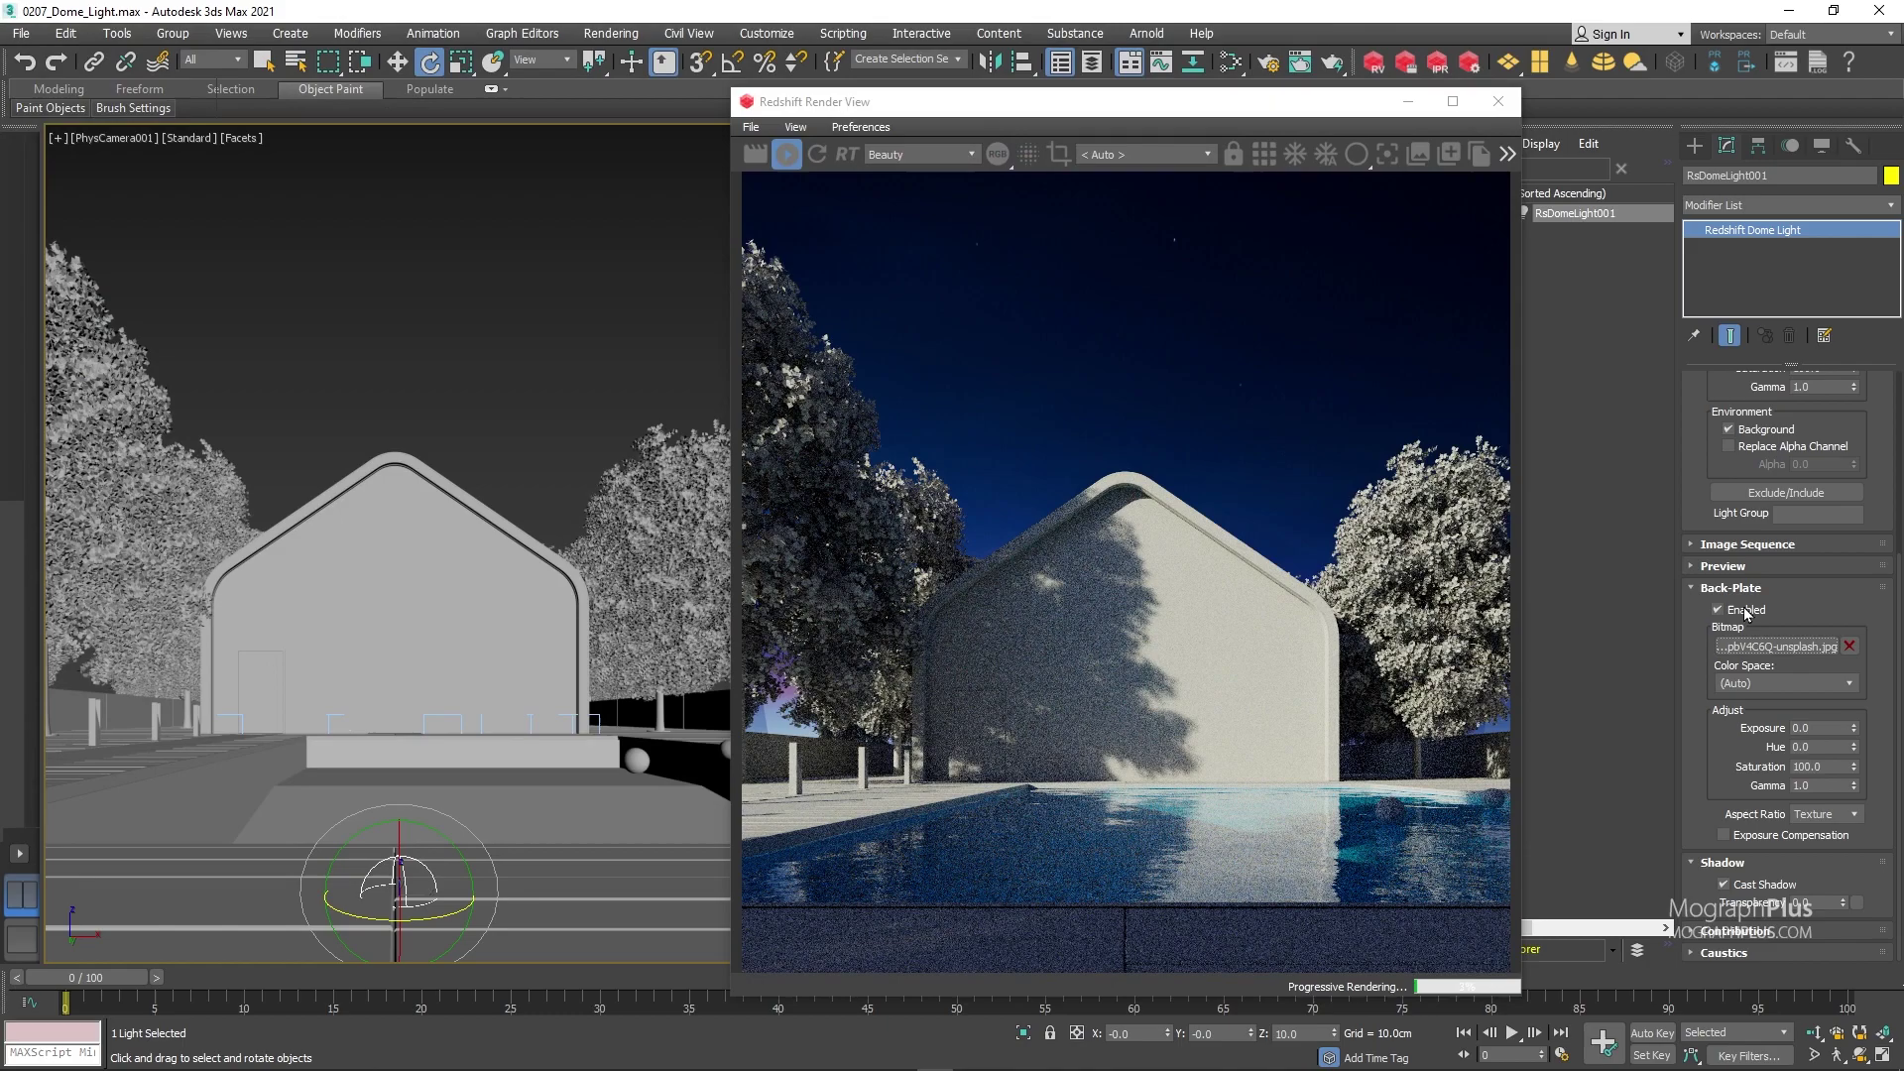
Try the orange-horizon moon photo and the turquoise-and-pink beach photo as the back-plate bitmap.
left_click(1781, 647)
double_click(901, 199)
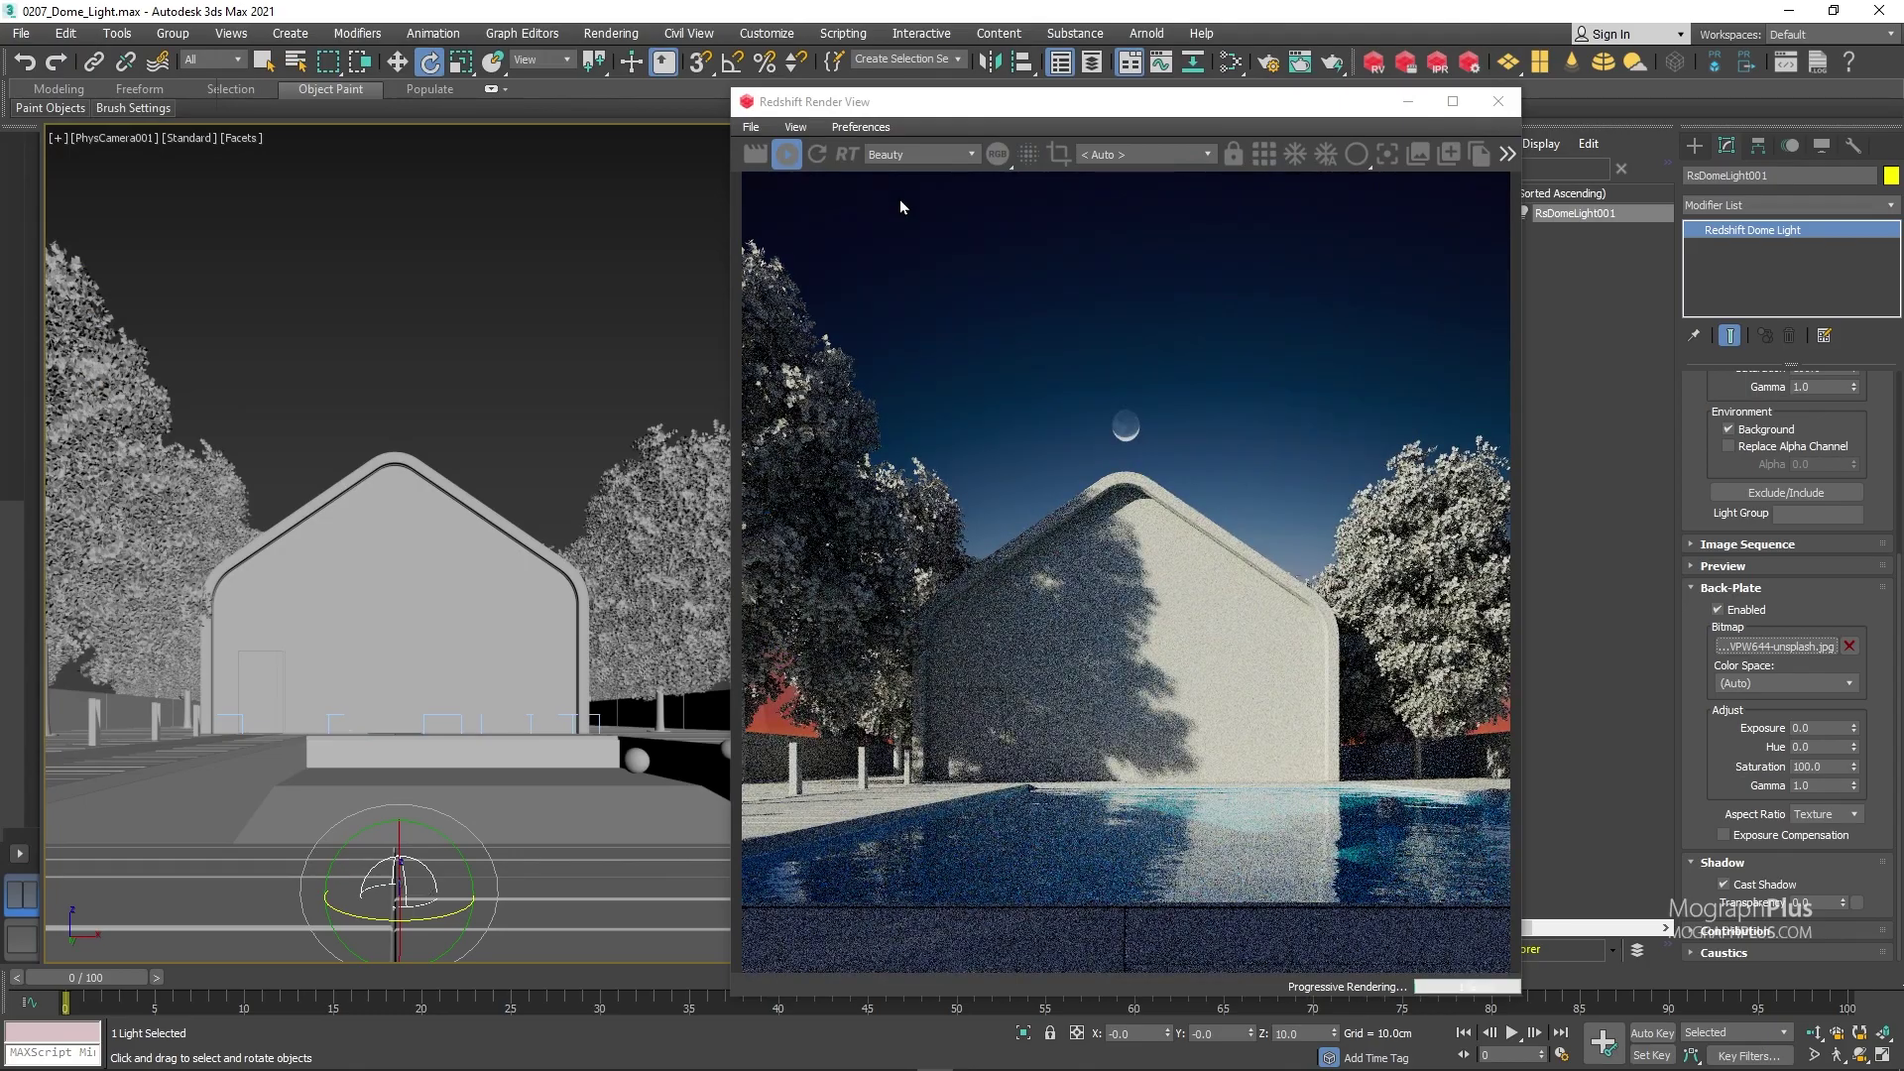
left_click(1831, 683)
left_click(1806, 651)
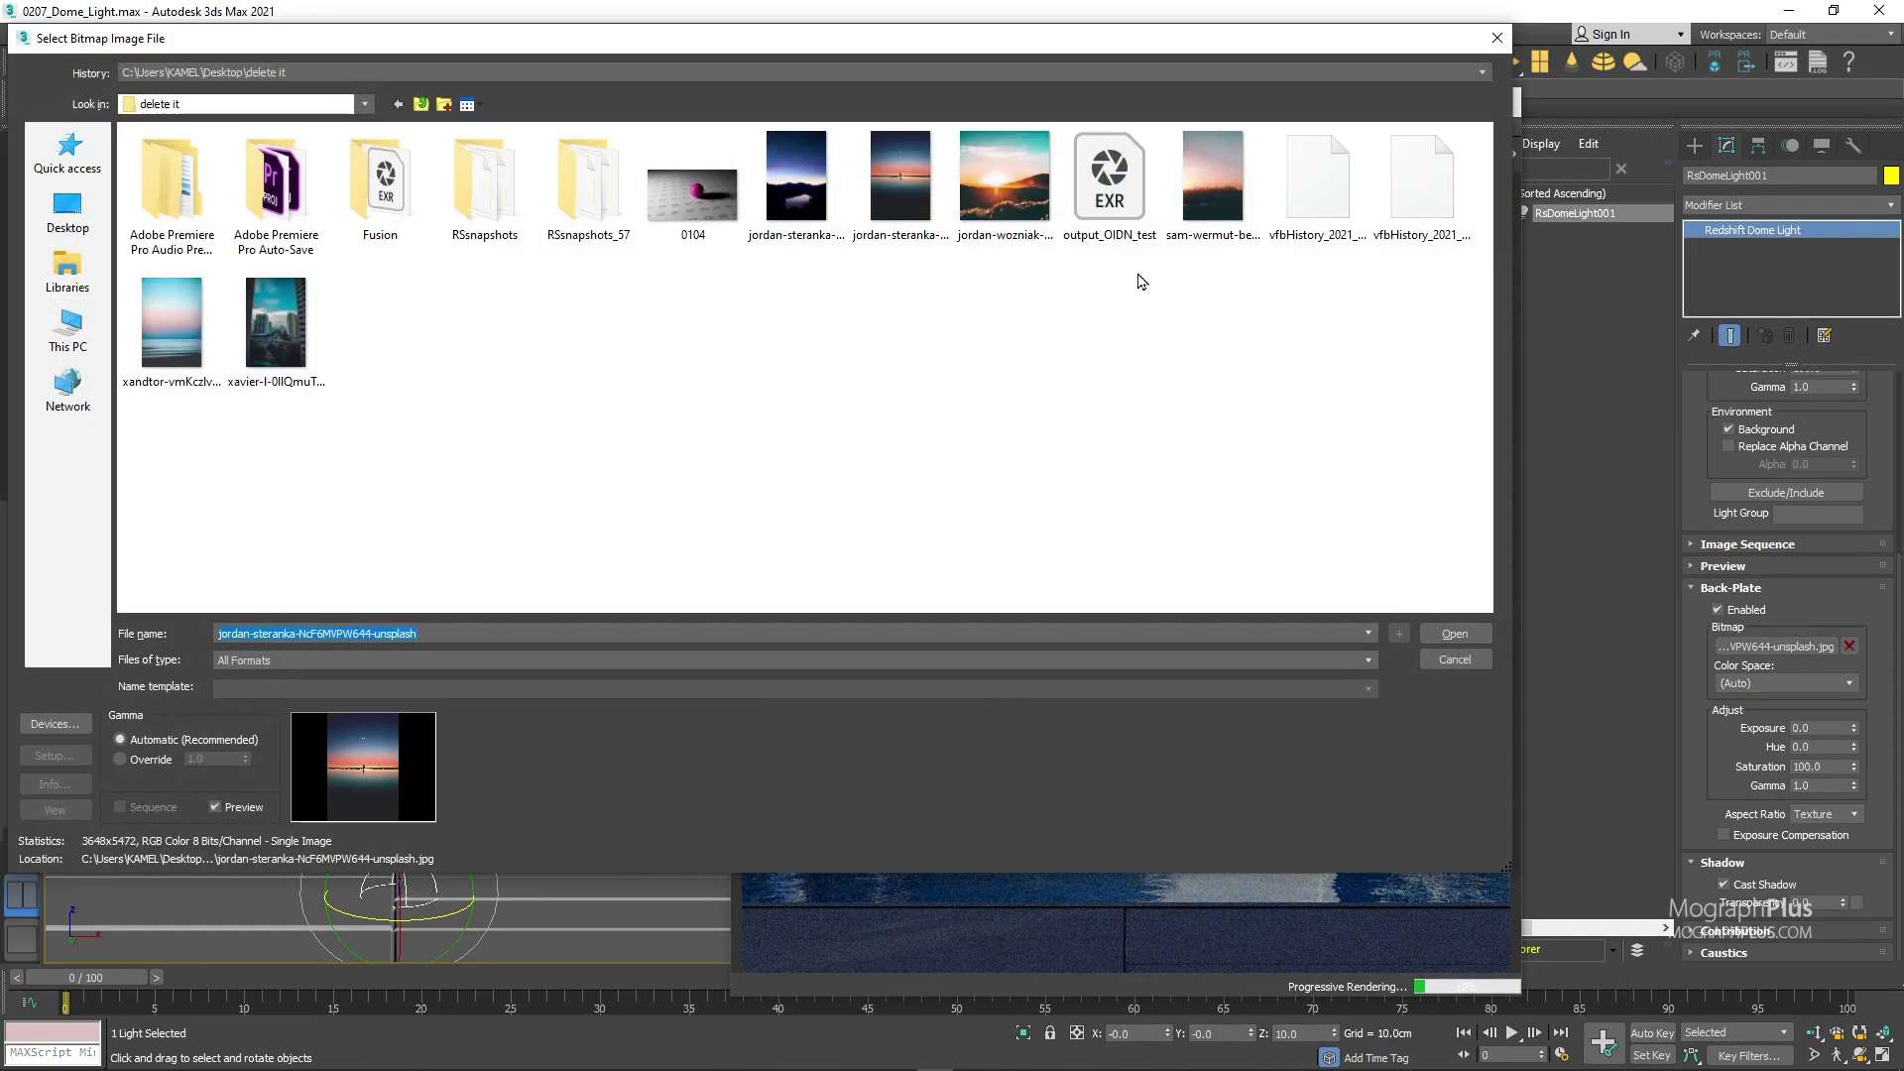
left_click(170, 323)
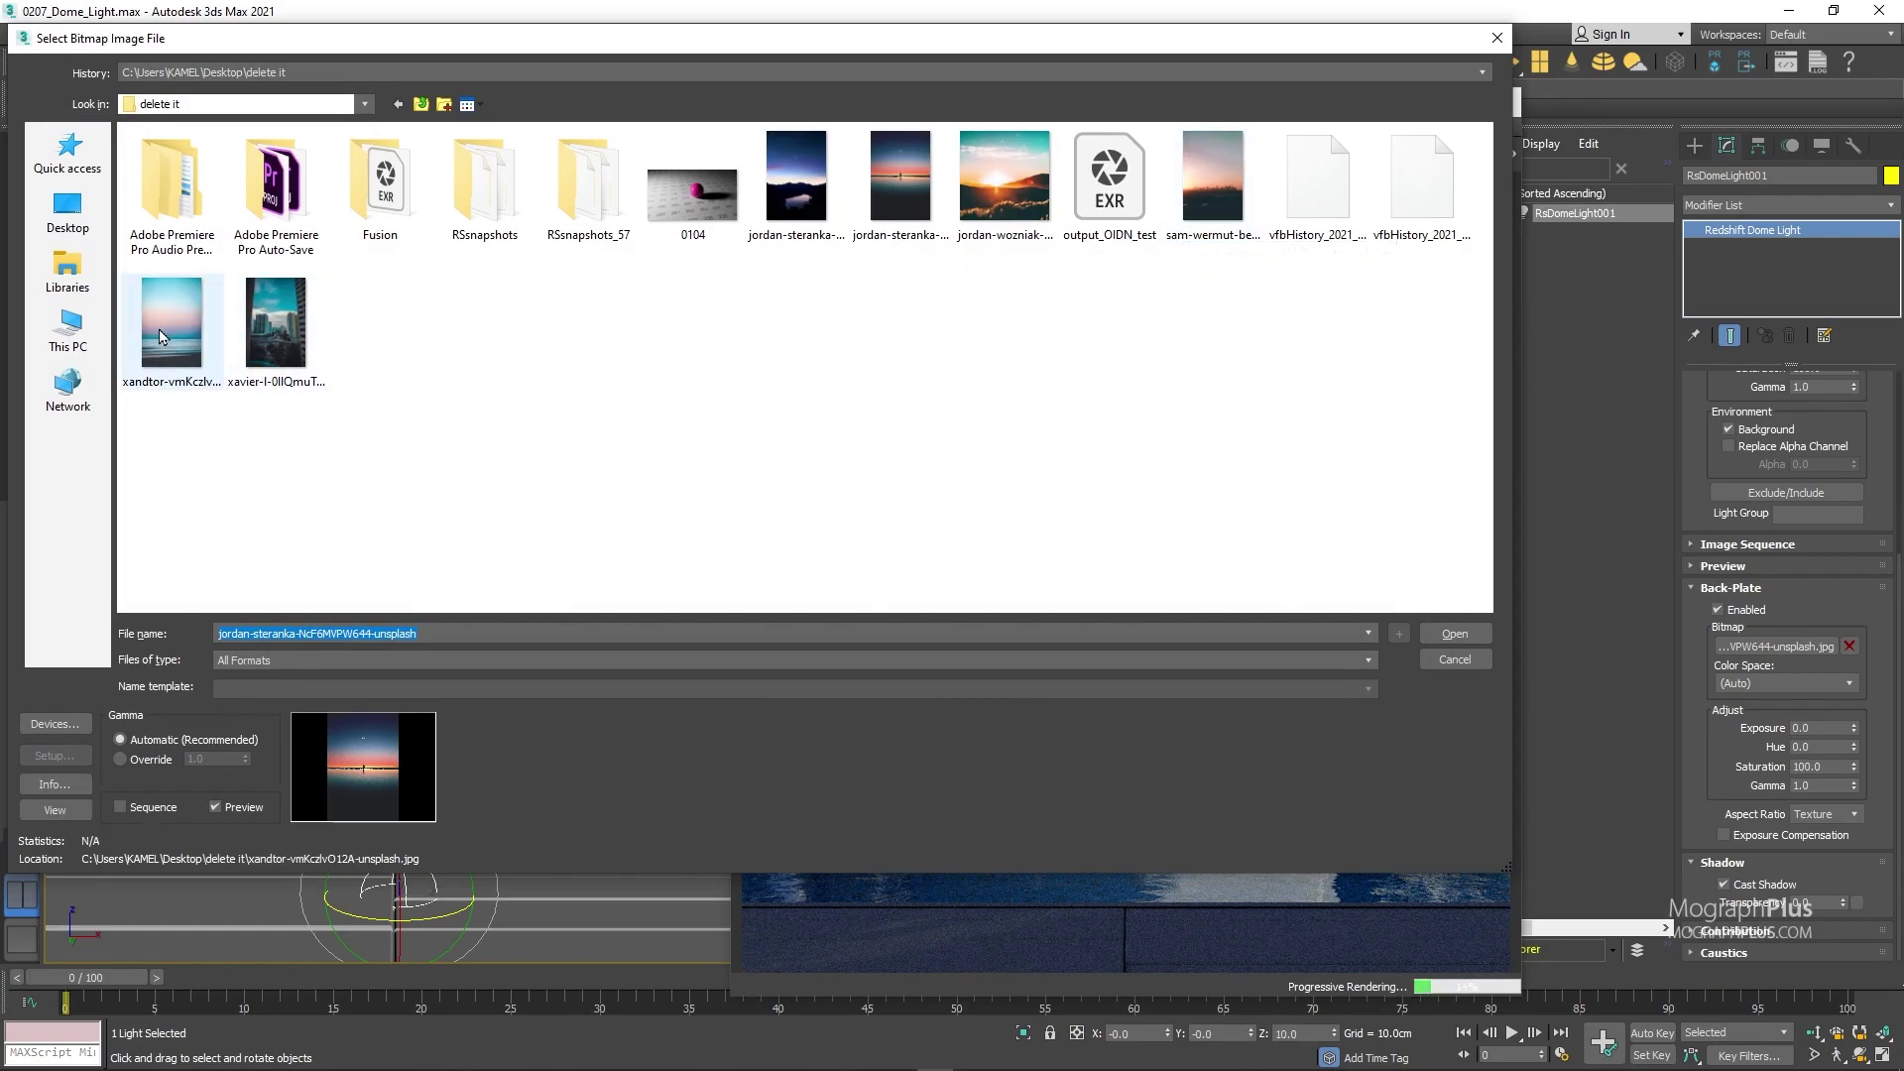
key("Return")
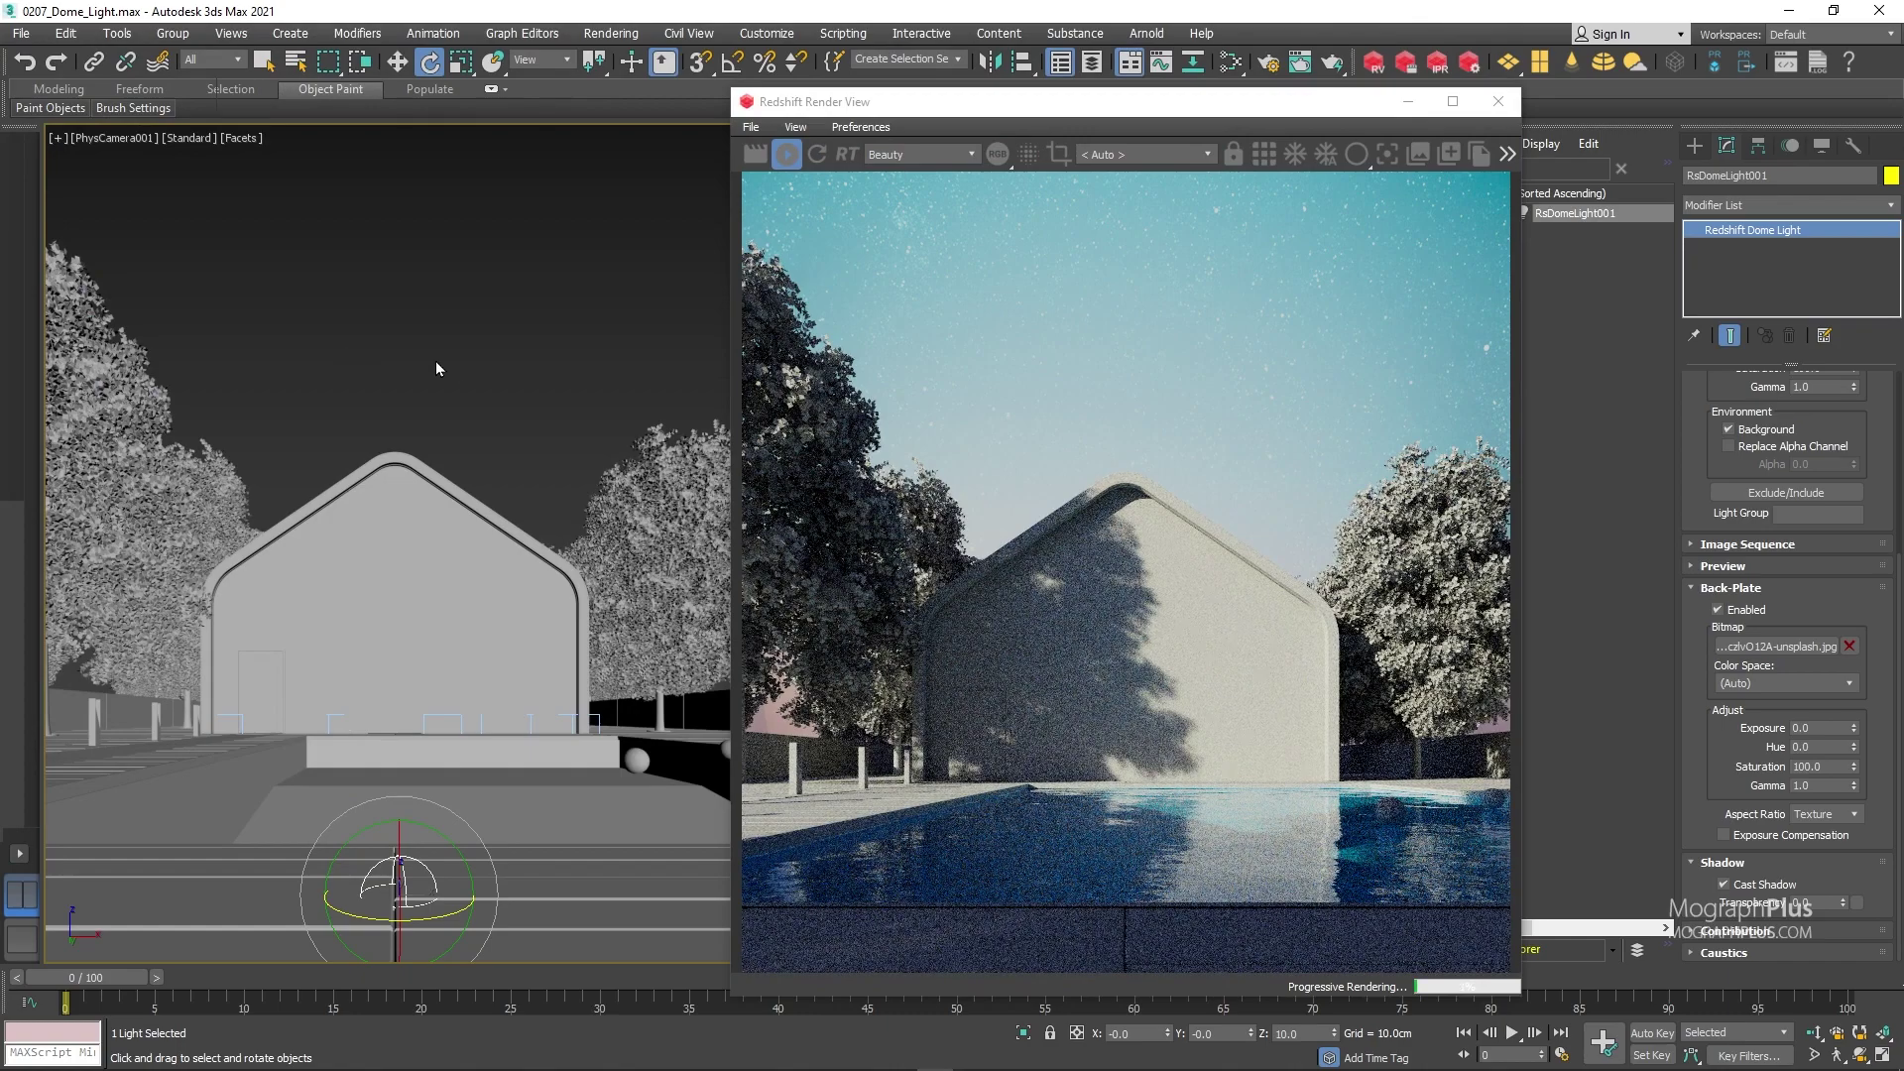
Load the hazy pink-and-teal sky photo as the back-plate bitmap and set the back-plate exposure to 1.
left_click(1760, 649)
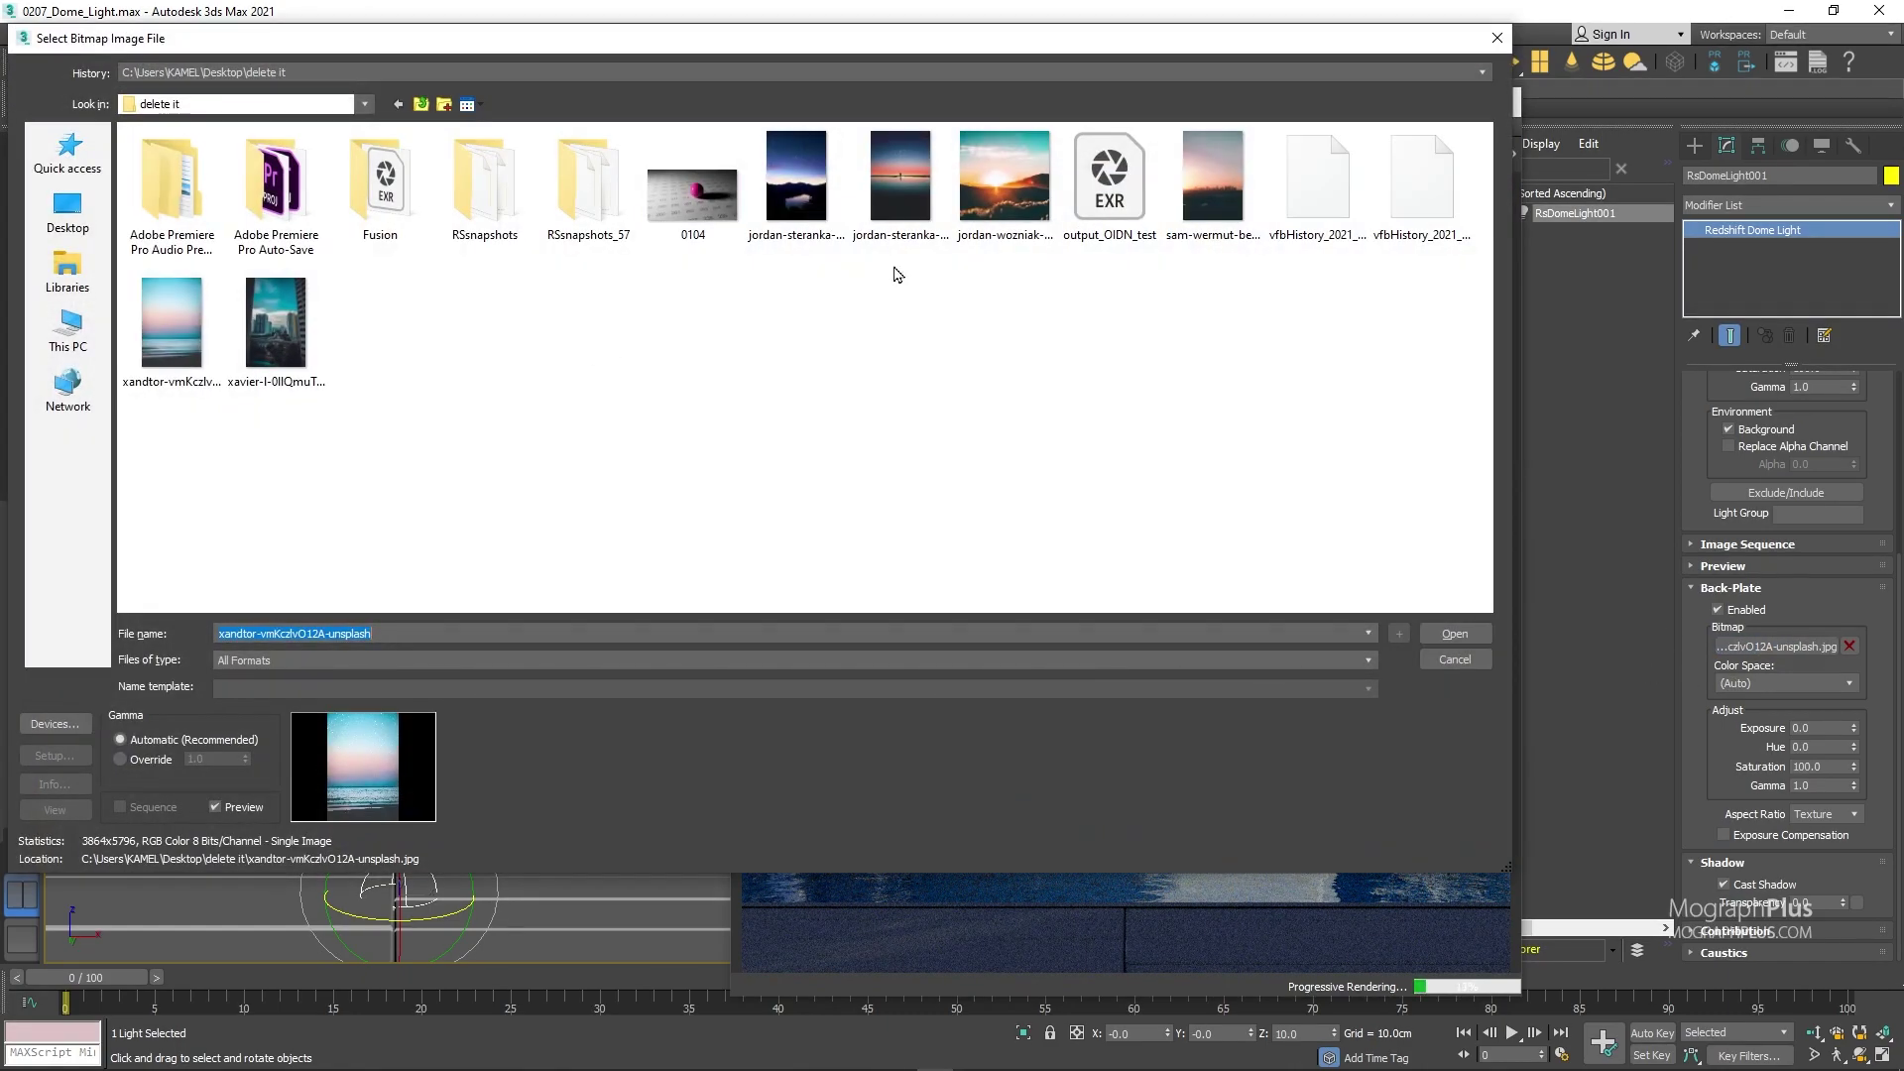
double_click(1186, 185)
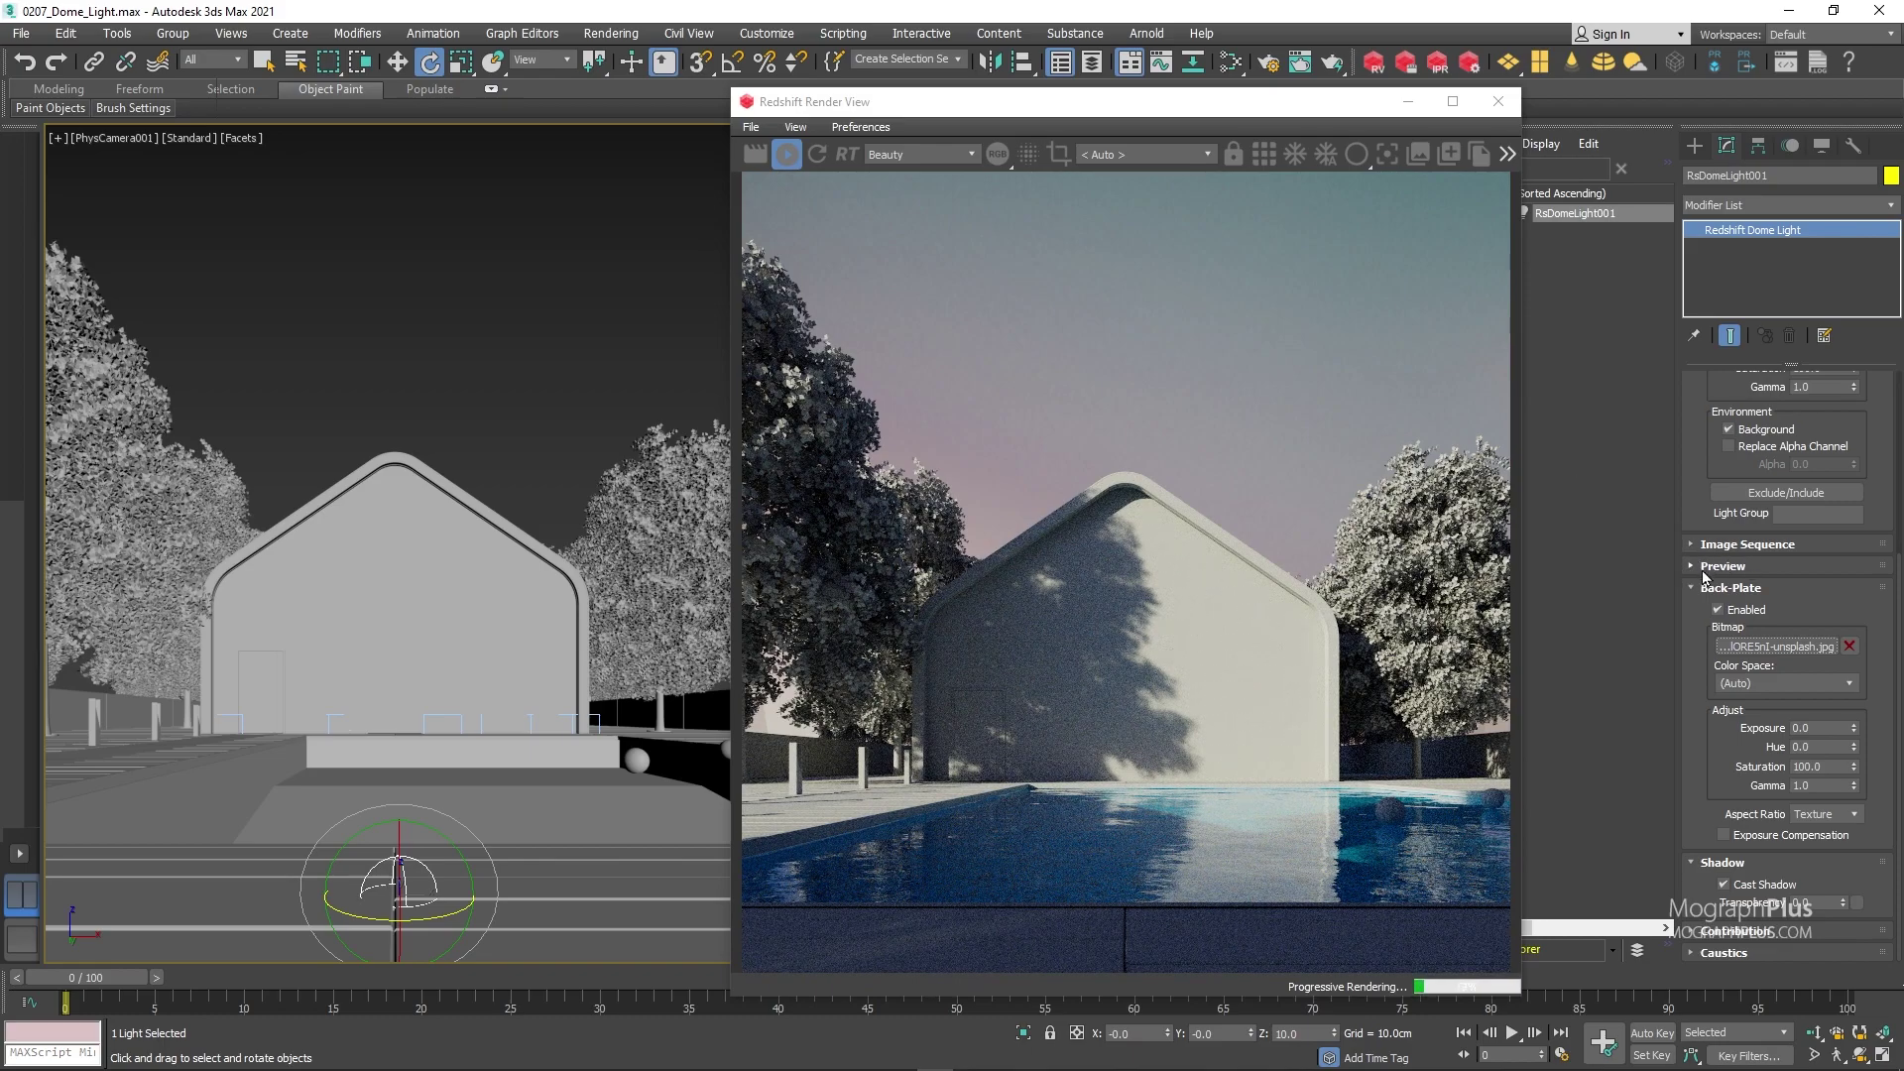
double_click(1816, 731)
type("1")
key("Return")
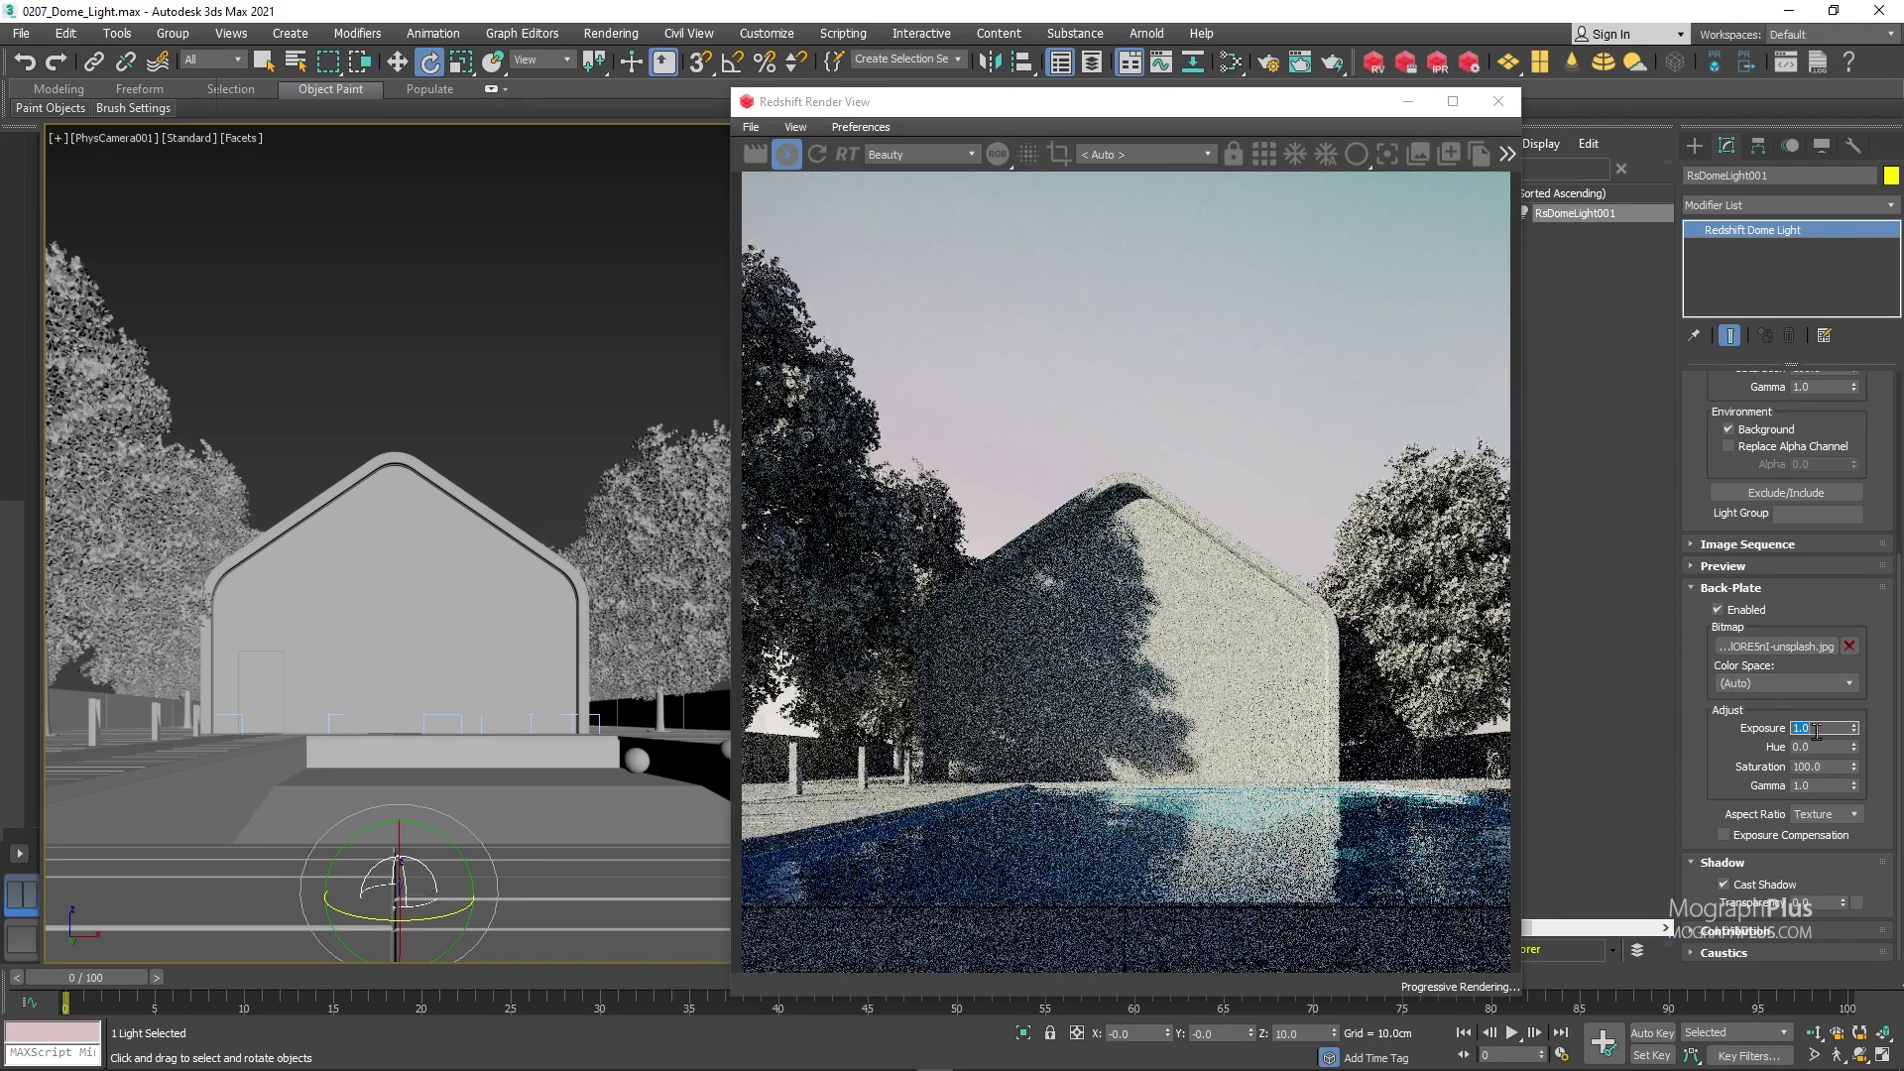
Set the back-plate exposure to 0, try hue values of 50 and 100, and return the hue to 0.
type("0")
double_click(1821, 743)
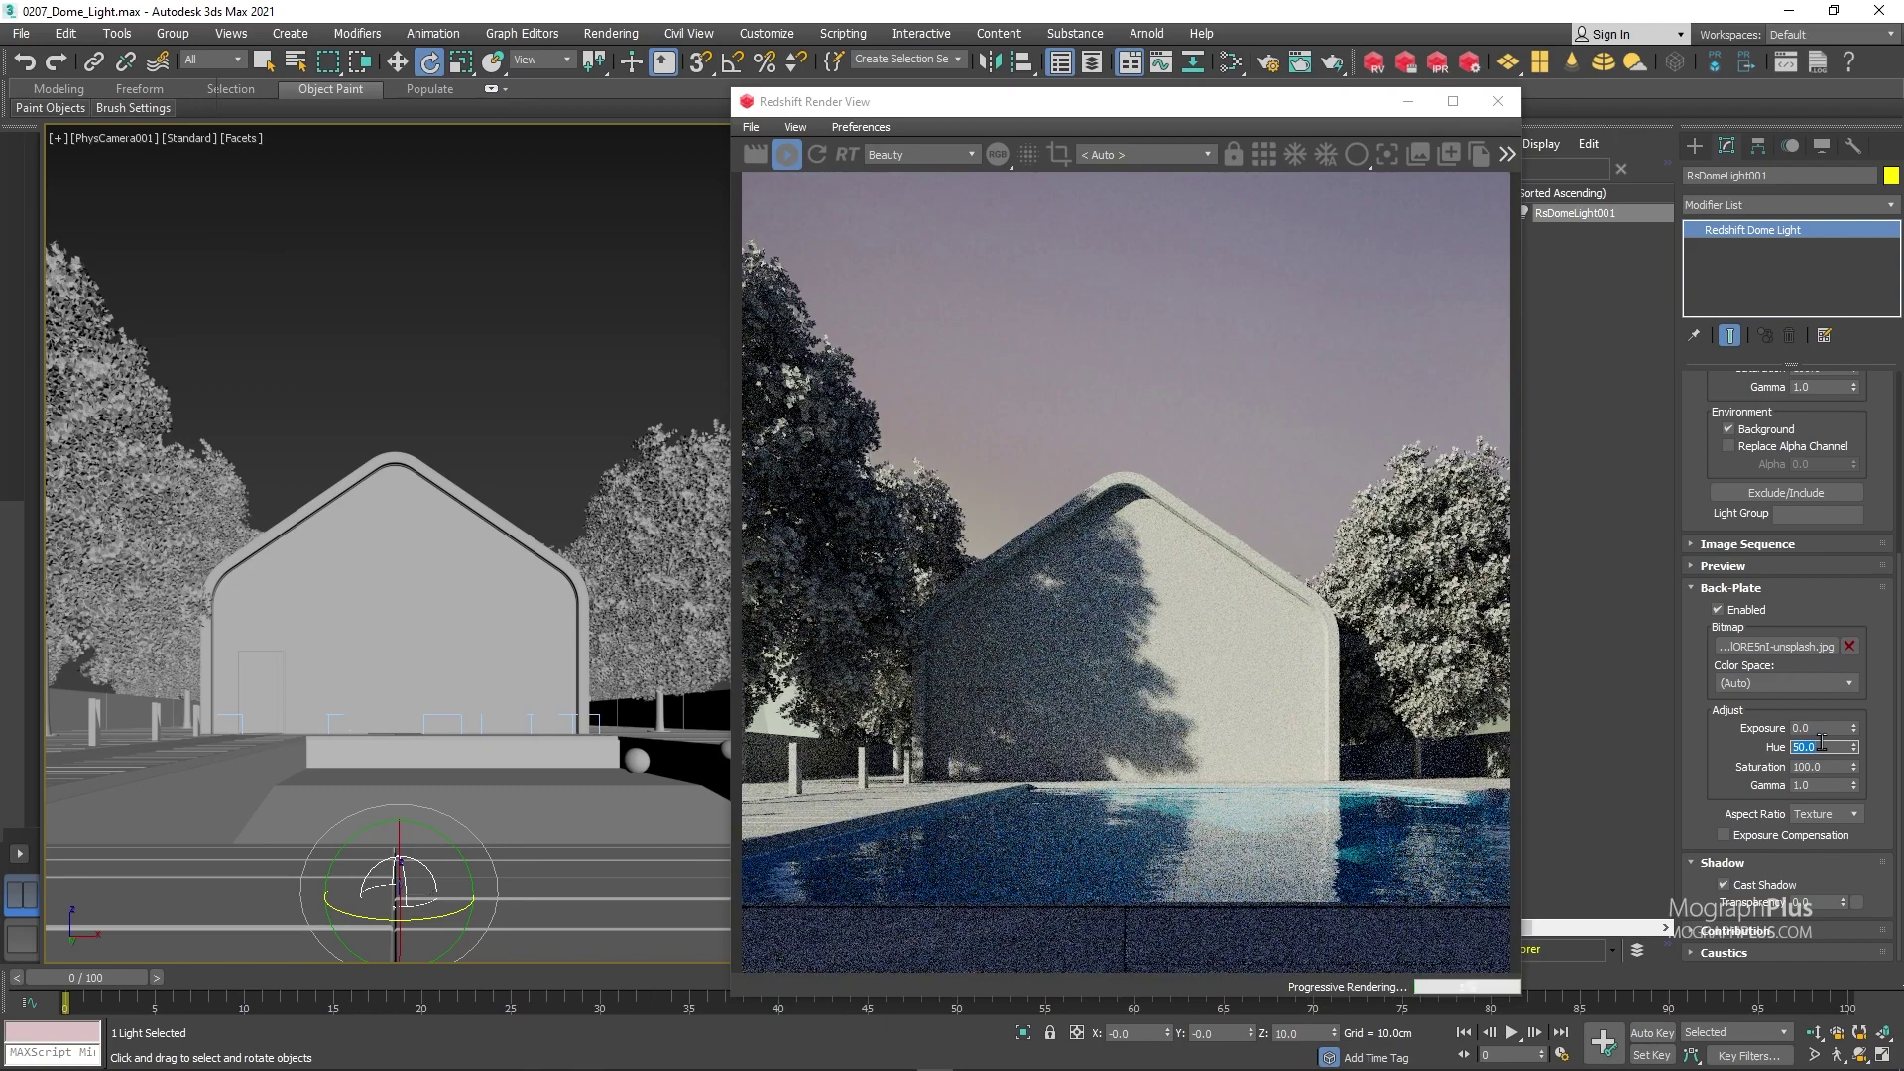
type("100")
key("Return")
type("0")
key("Return")
Try a back-plate saturation of 150.
double_click(1817, 766)
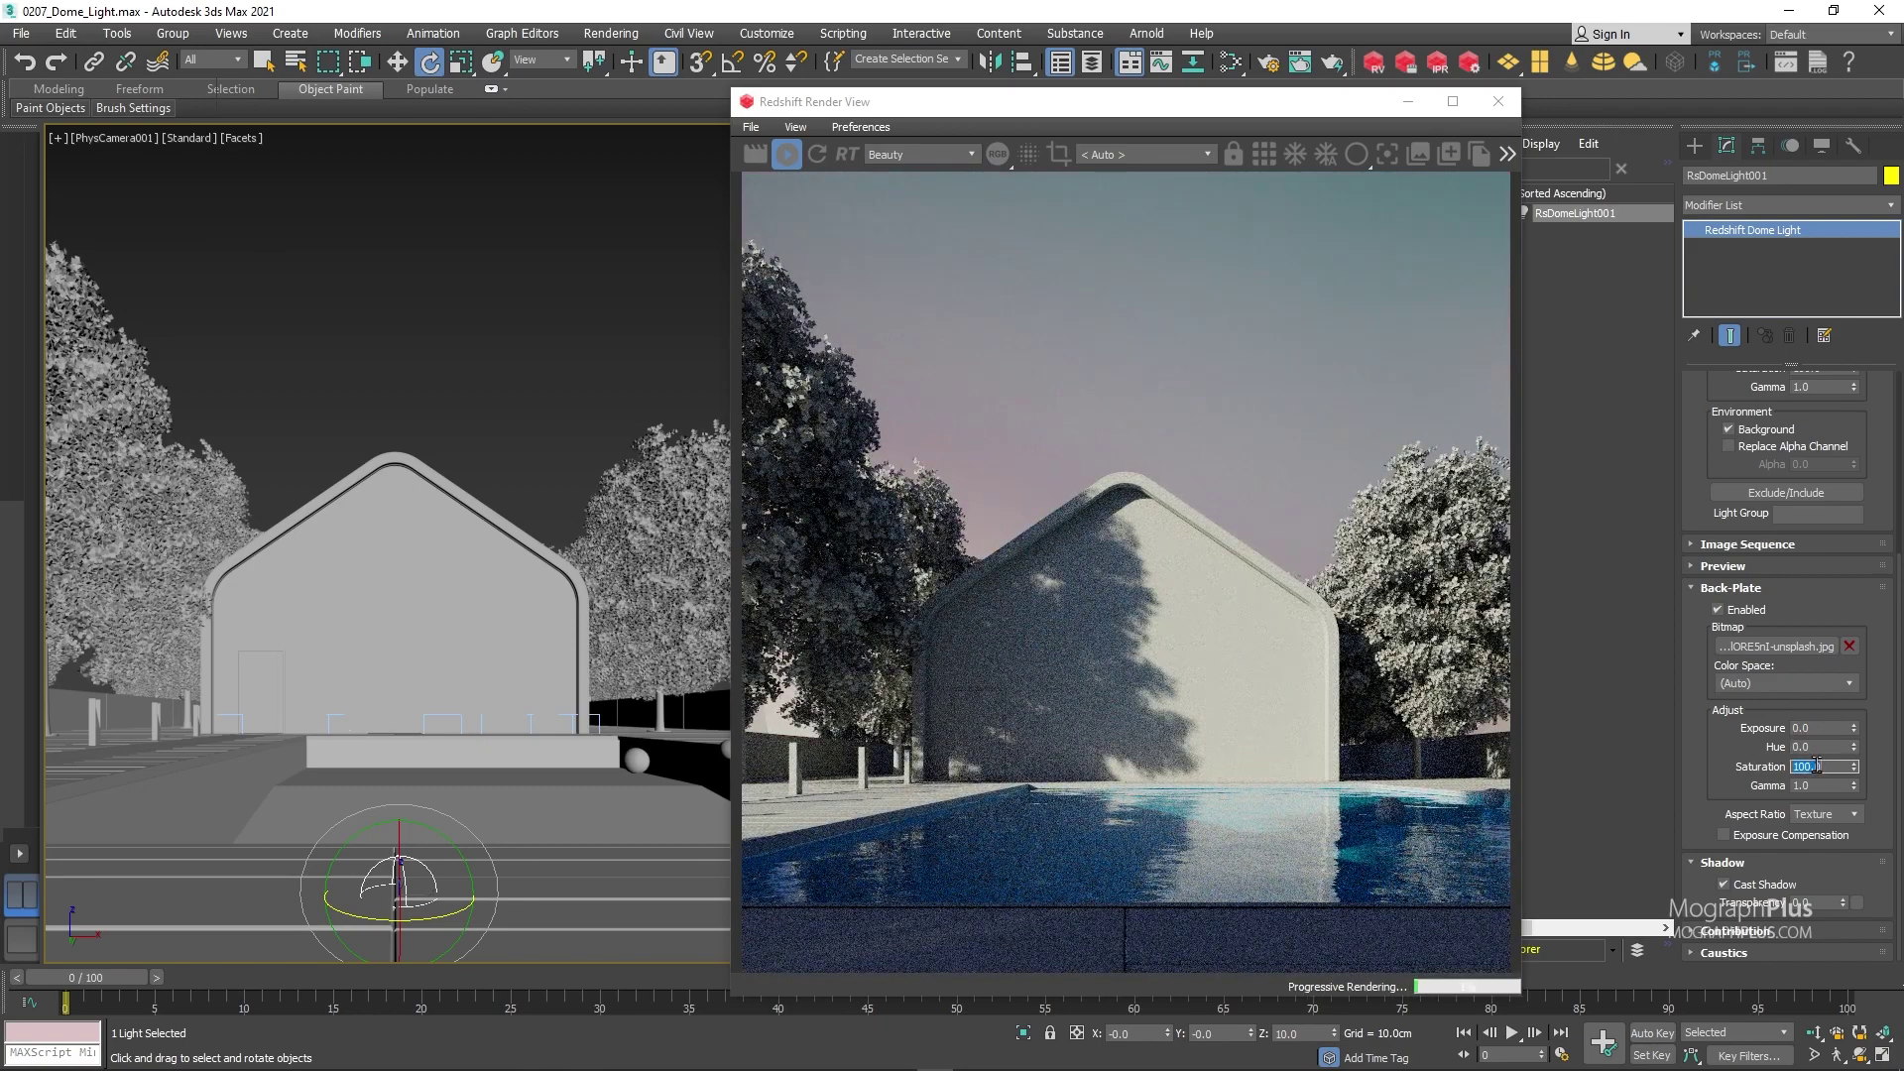
type("150")
key("Return")
Disable the dome light's back-plate and collapse its settings.
left_click(1737, 612)
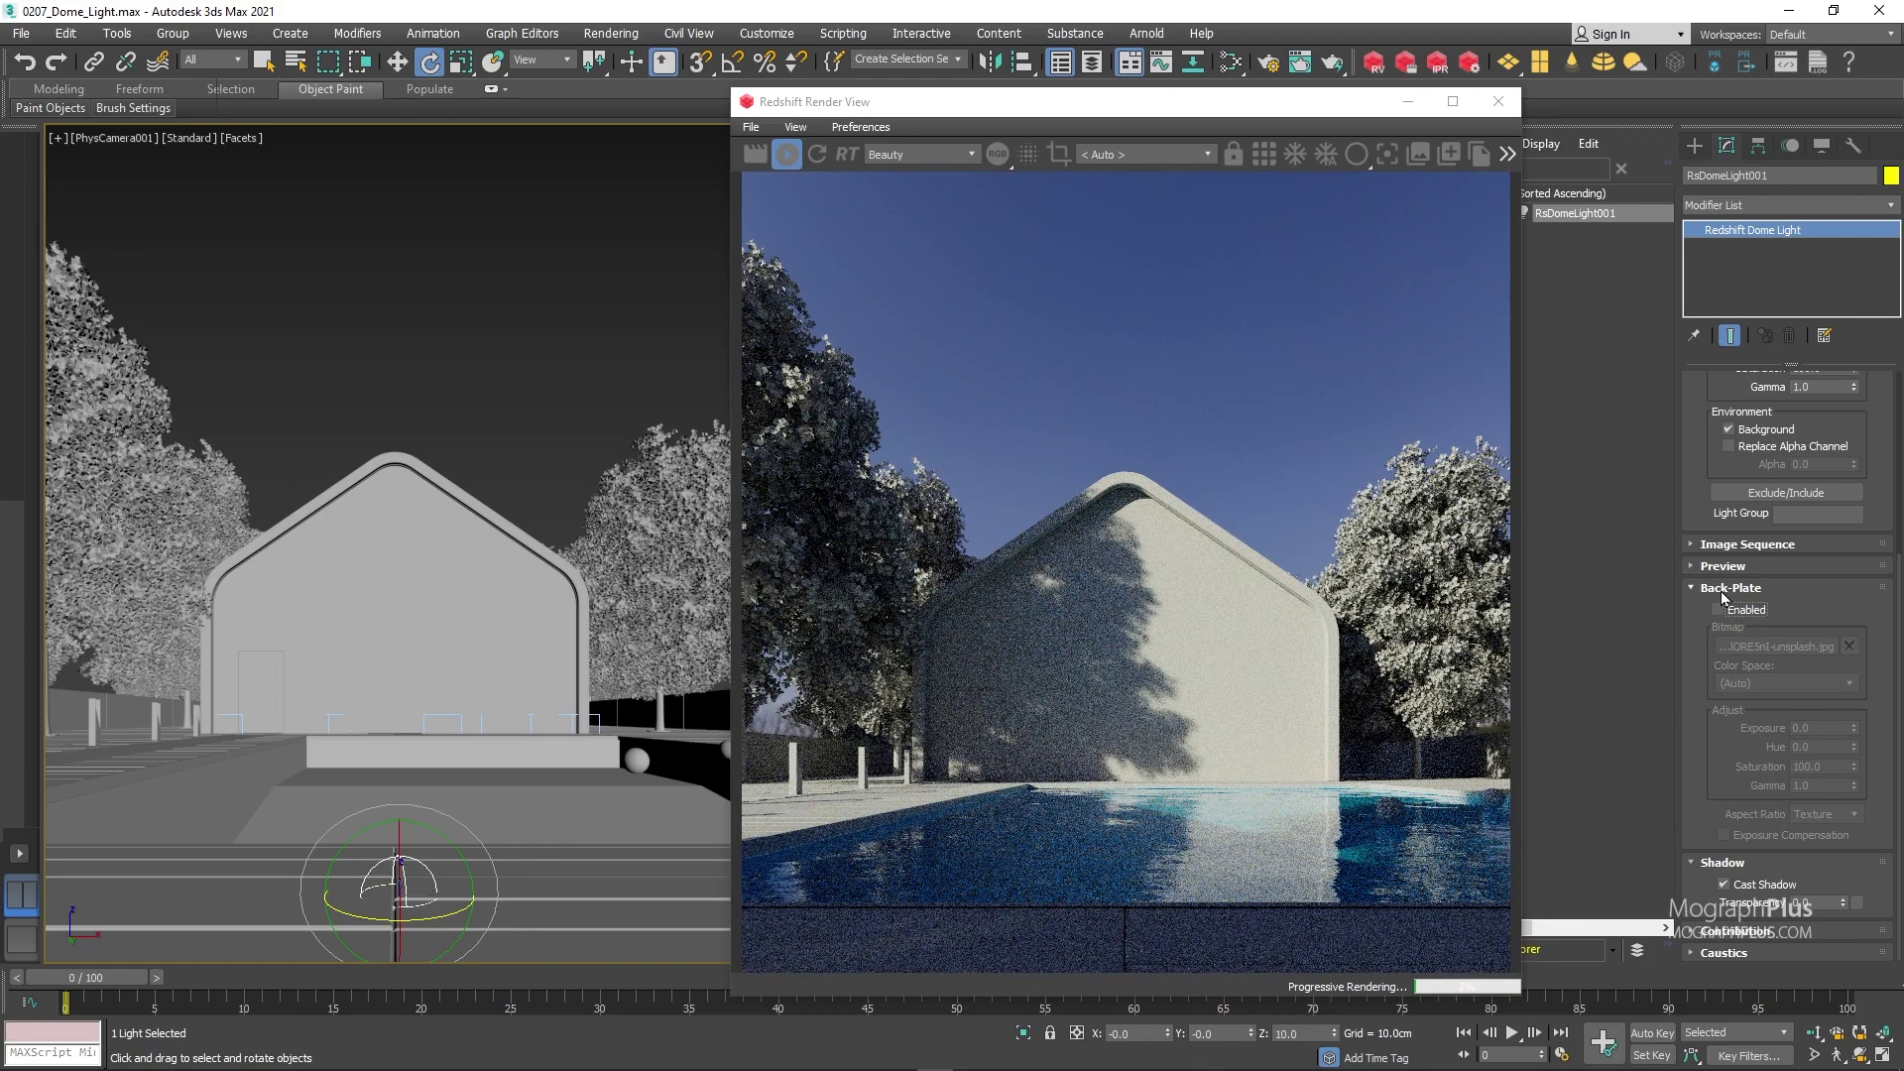
left_click(1725, 589)
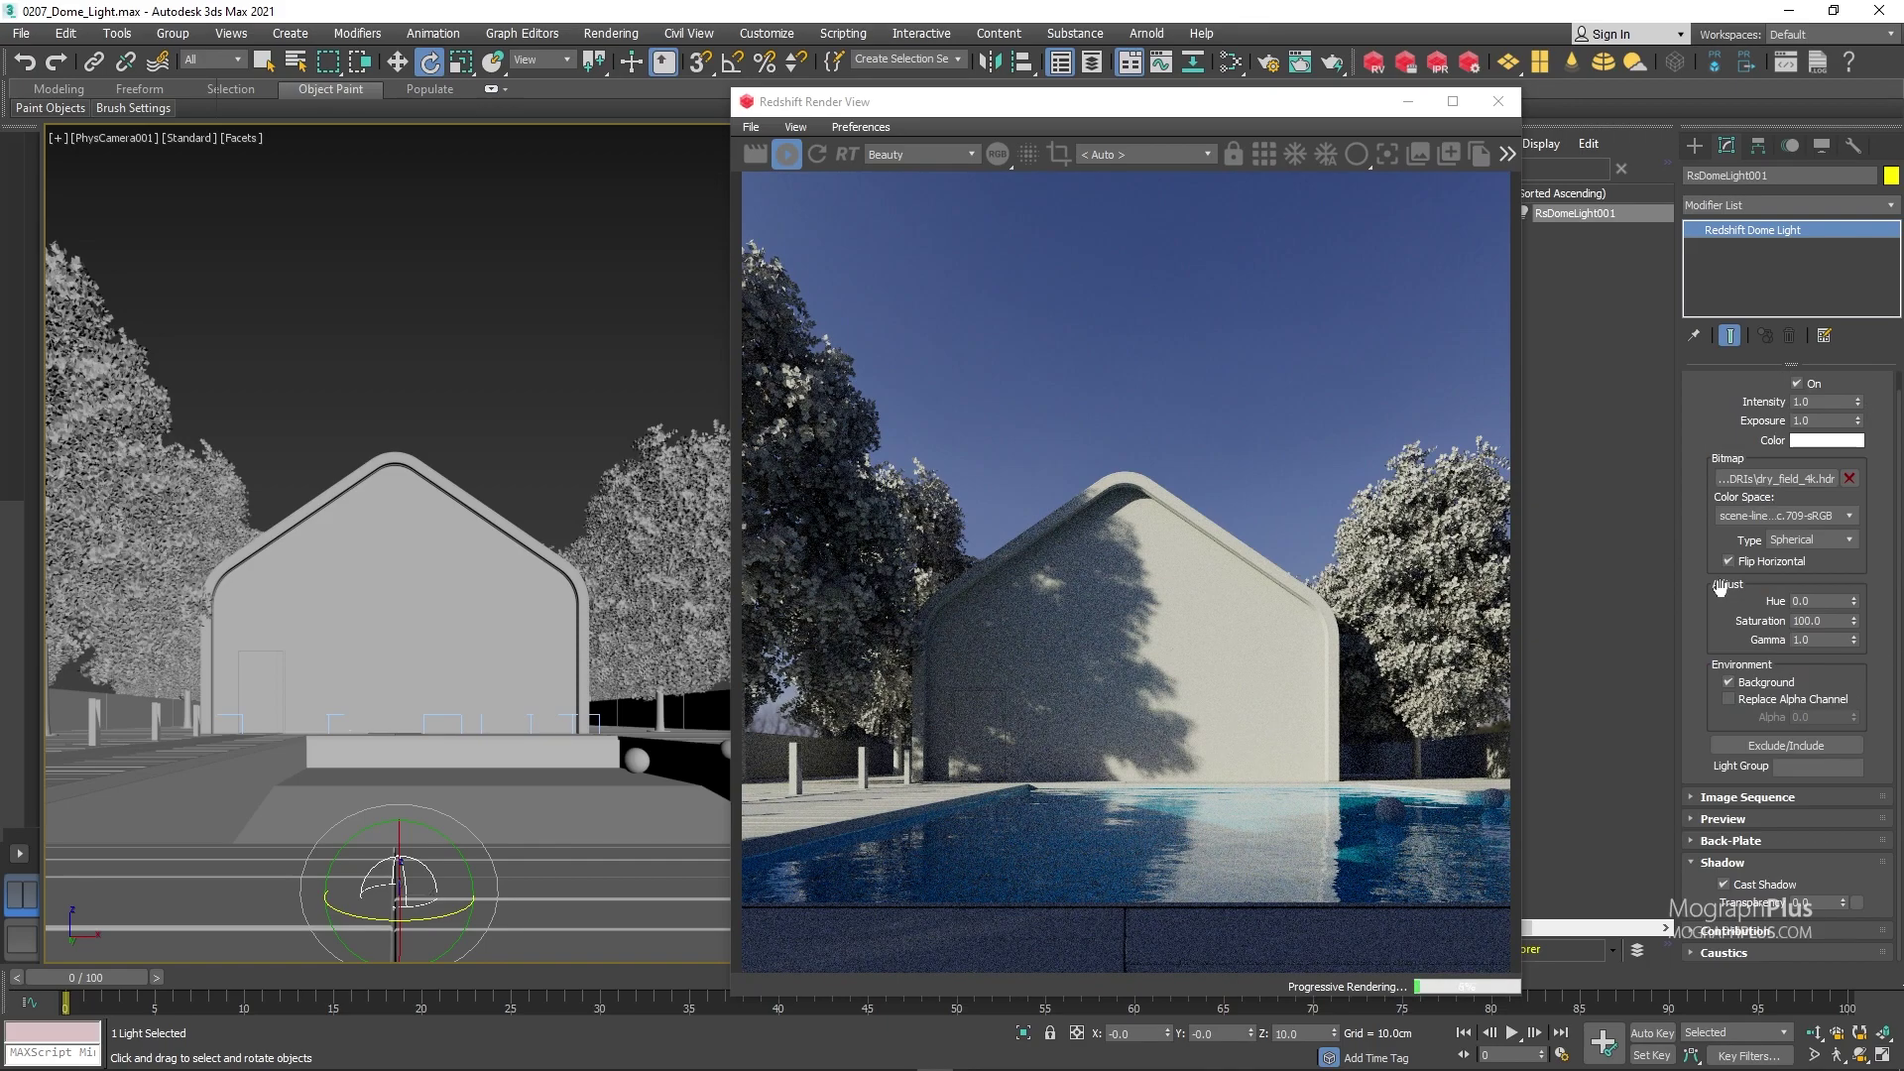
scroll(1693, 418, "up", 1)
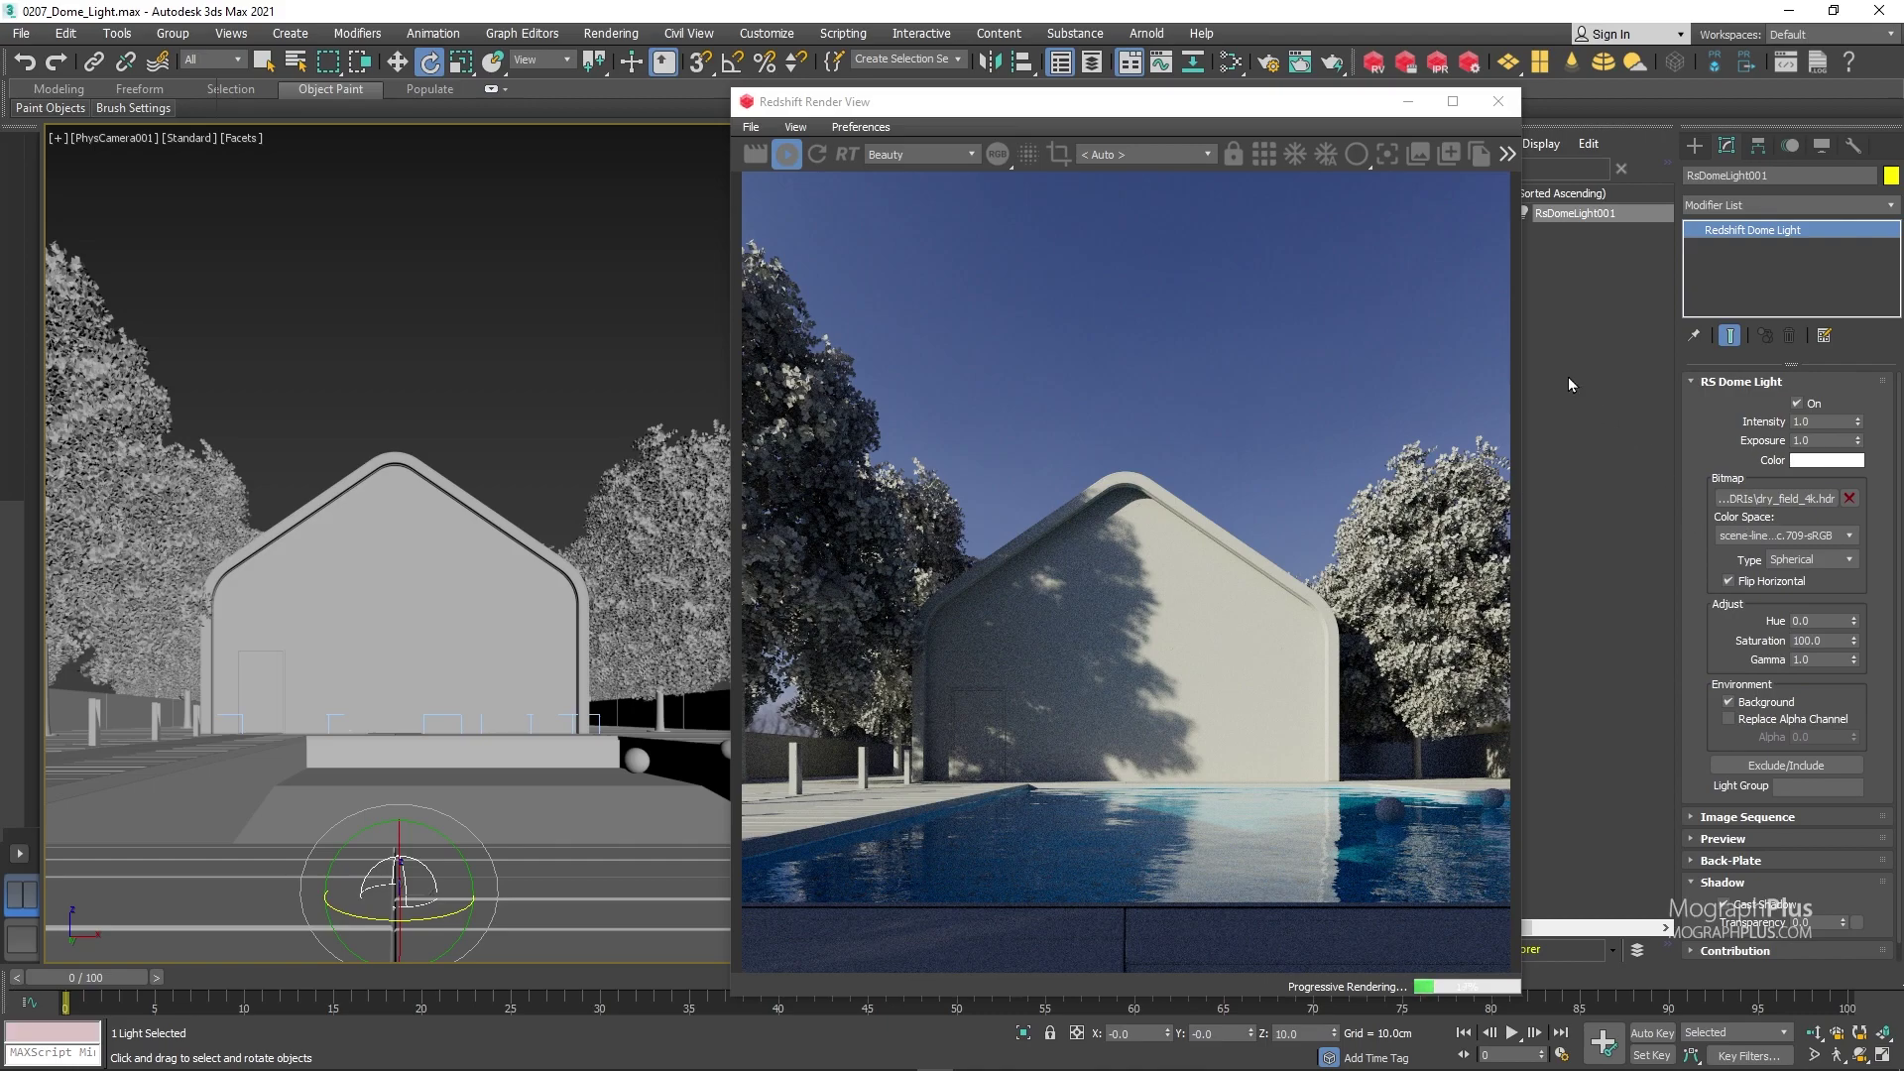
Clone RsDomeLight001 as an independent copy and turn the original light off.
left_click_drag(1234, 110, 1210, 110)
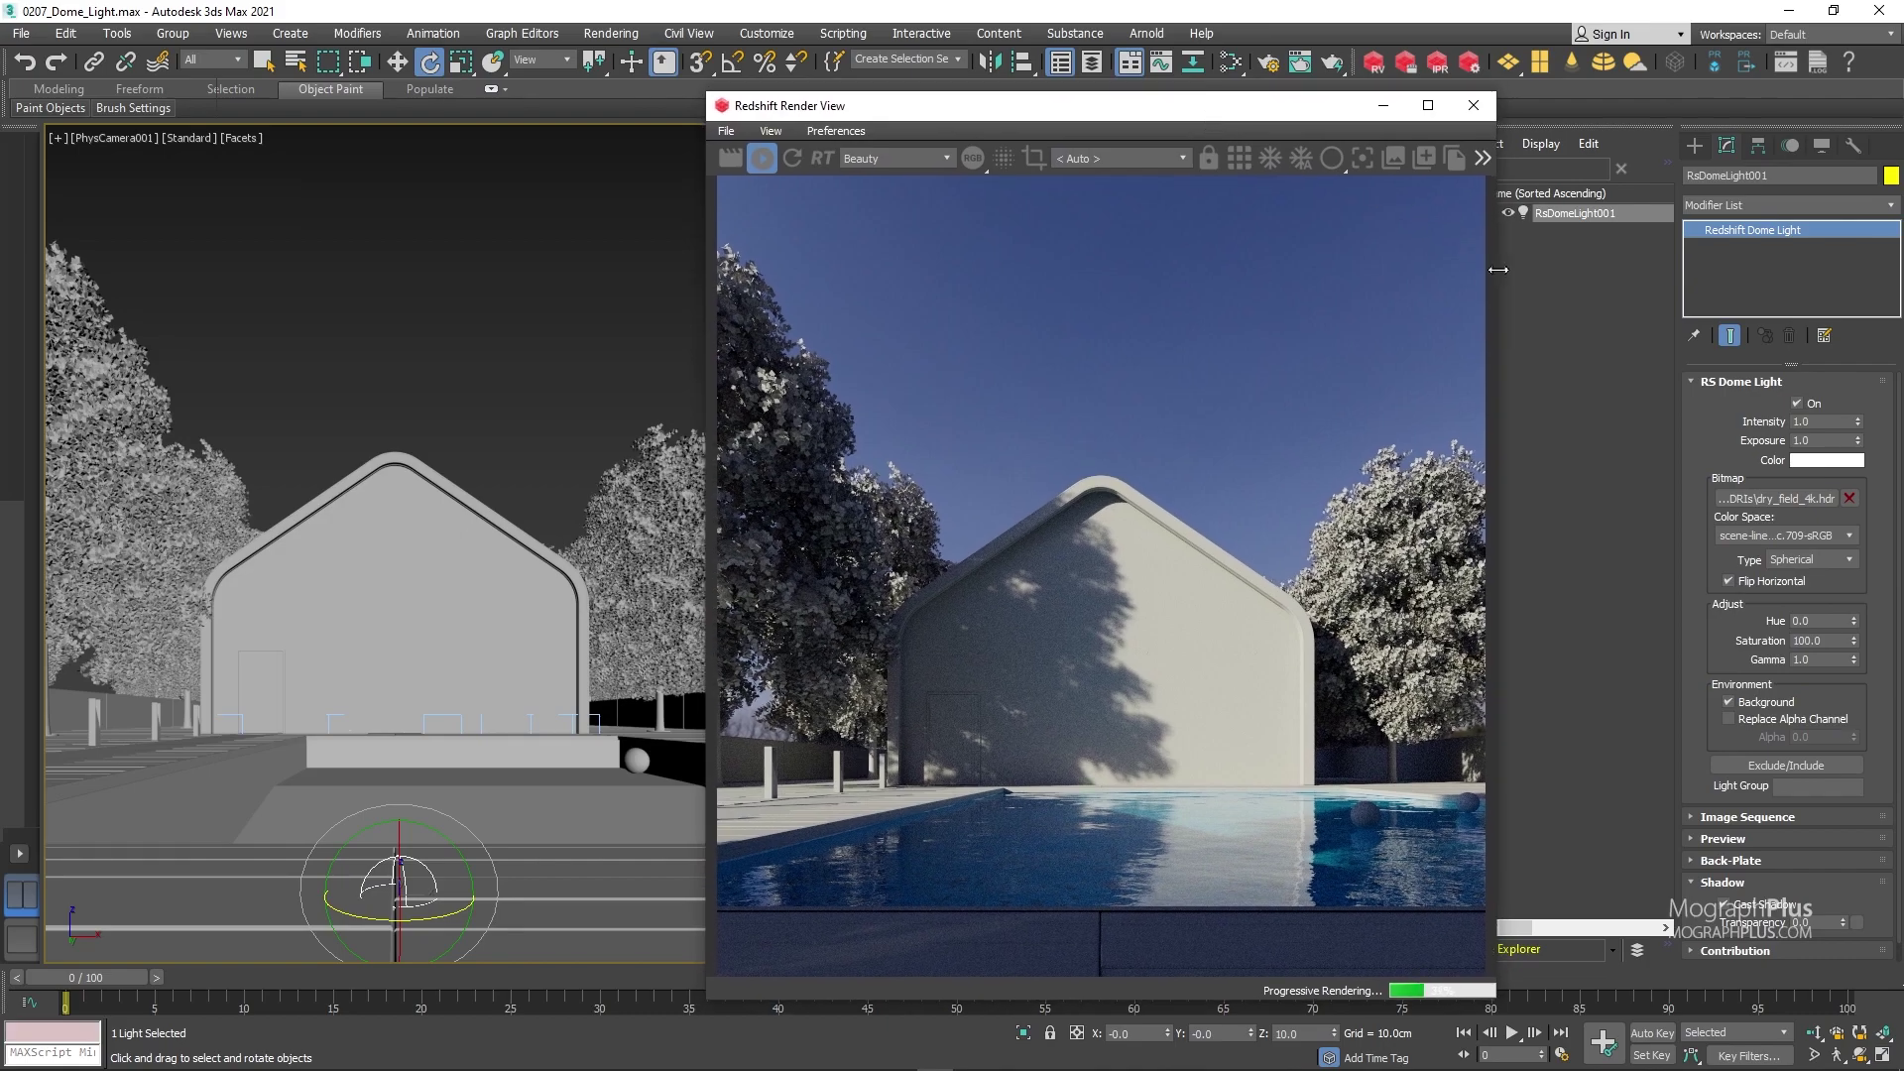
left_click(1557, 234)
left_click(1575, 213)
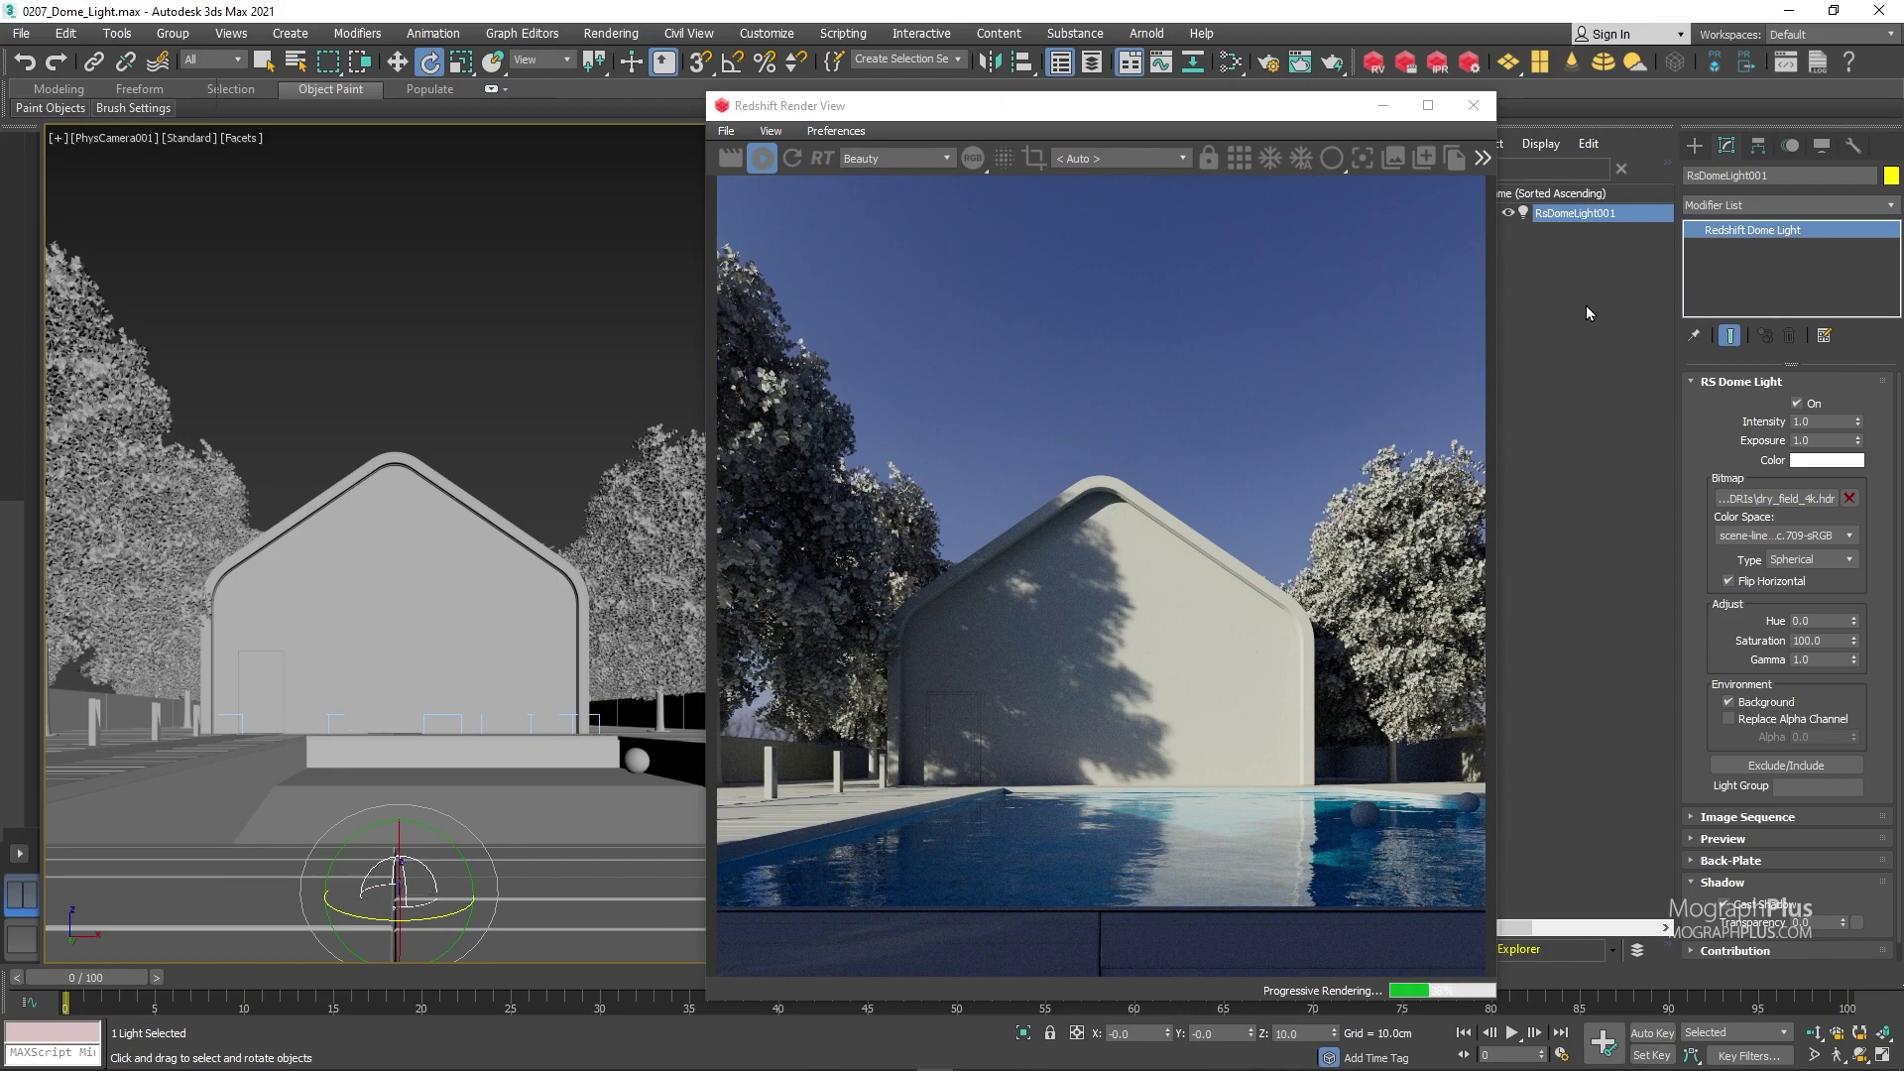
key("ctrl+v")
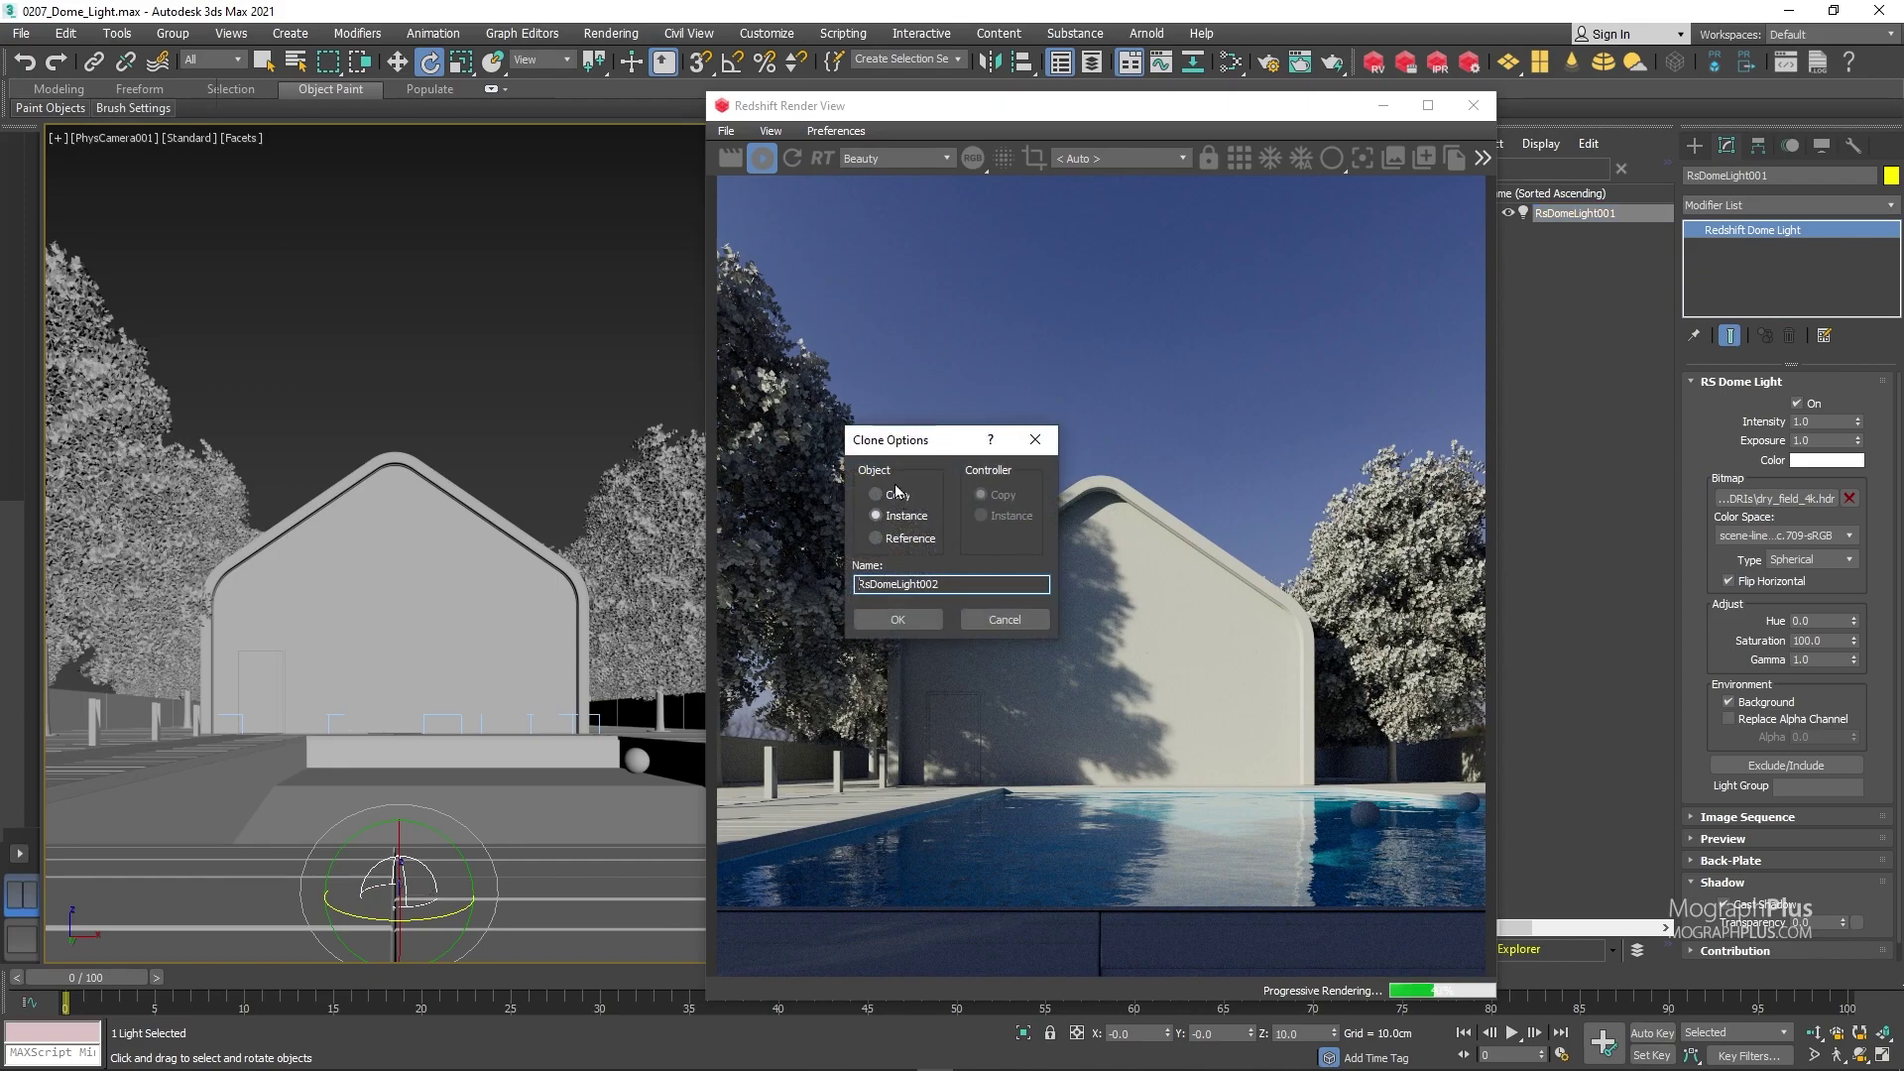
left_click(897, 619)
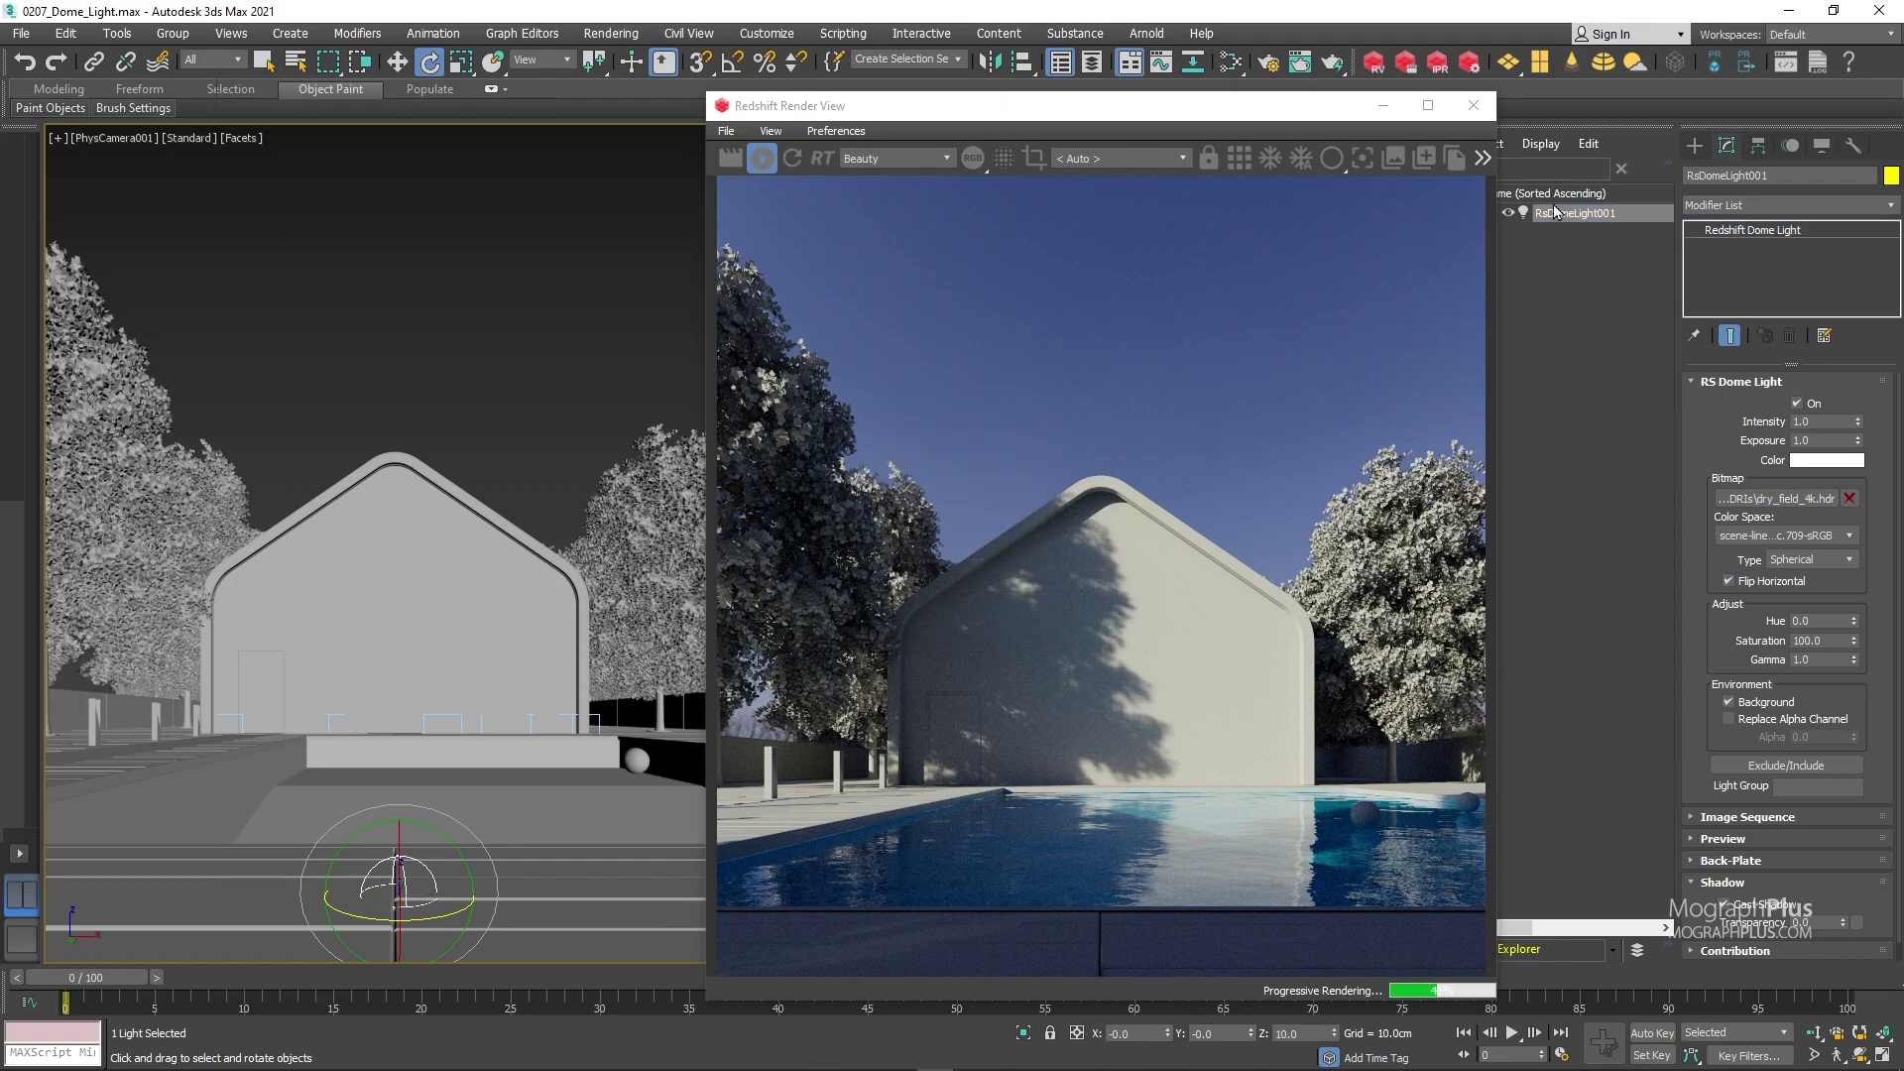
left_click(1796, 403)
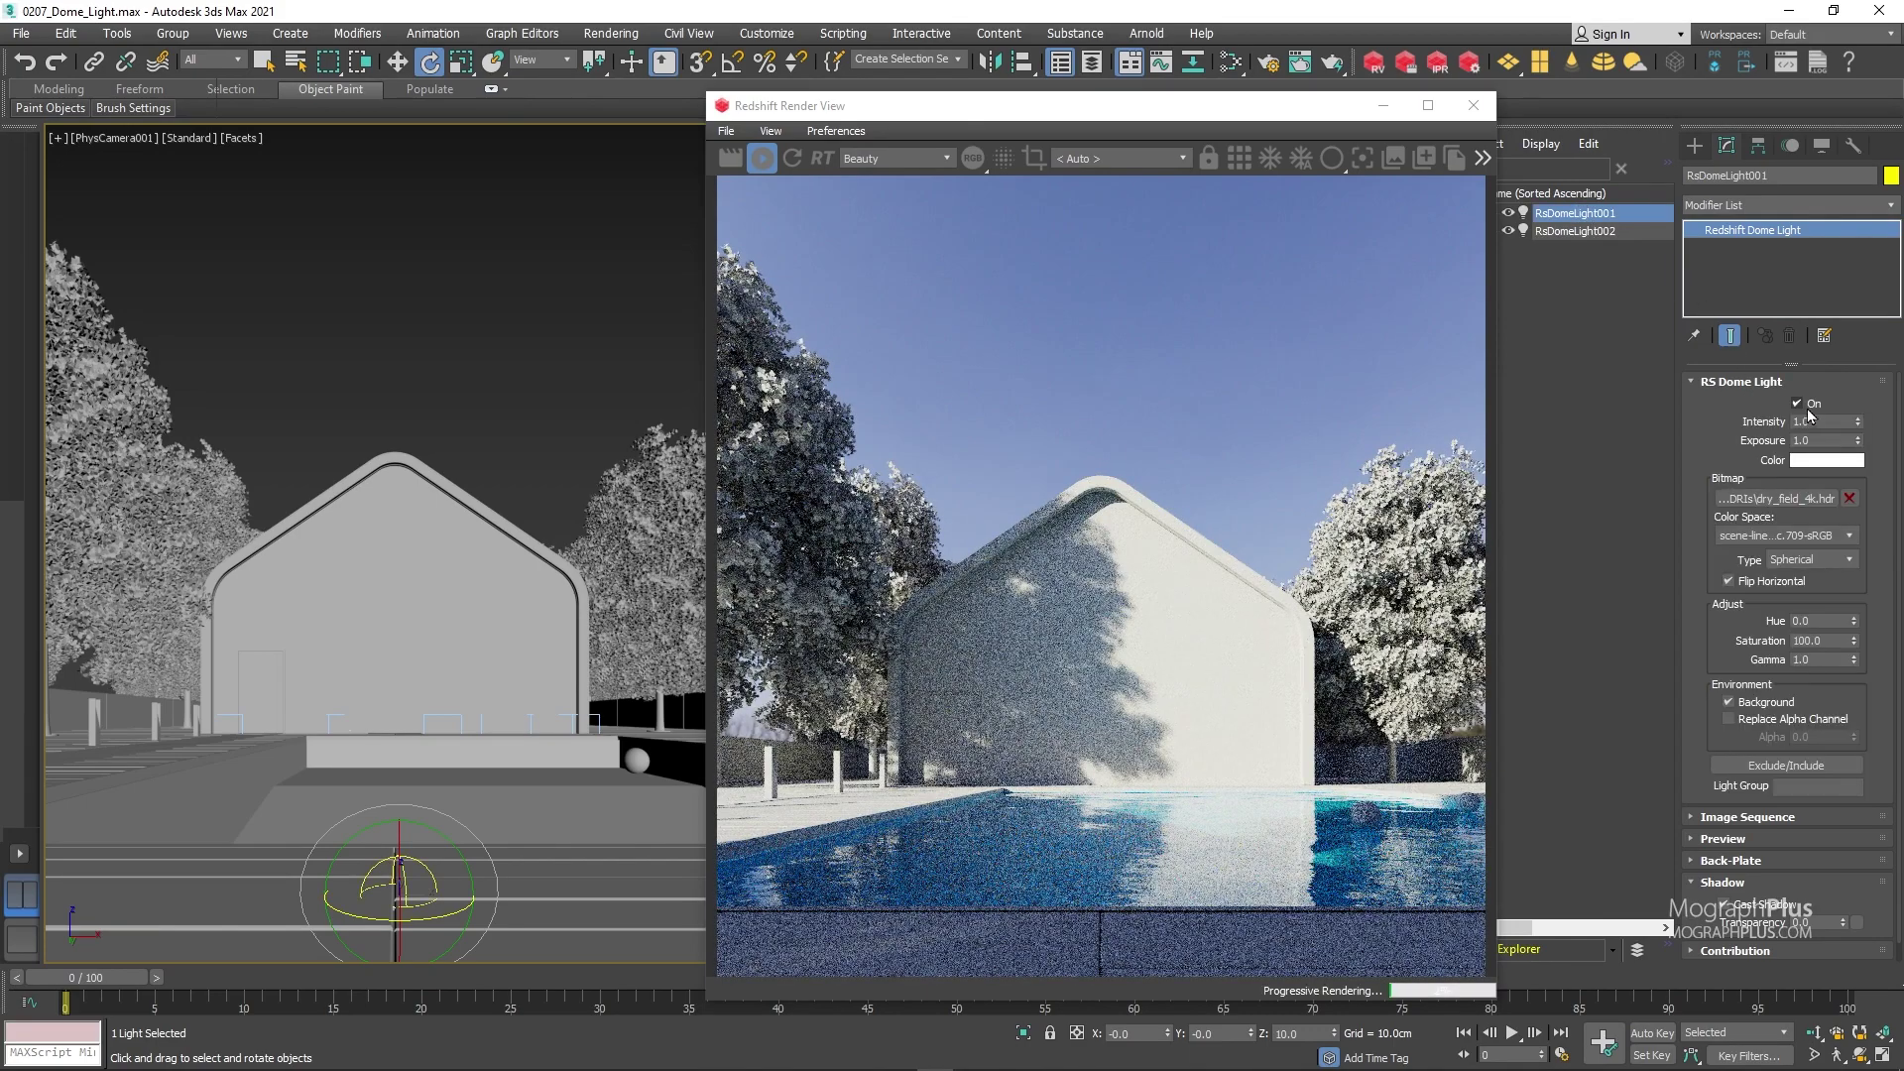
Load the wasteland_clouds_8k HDR with default load settings as the bitmap of RsDomeLight002.
left_click(1580, 231)
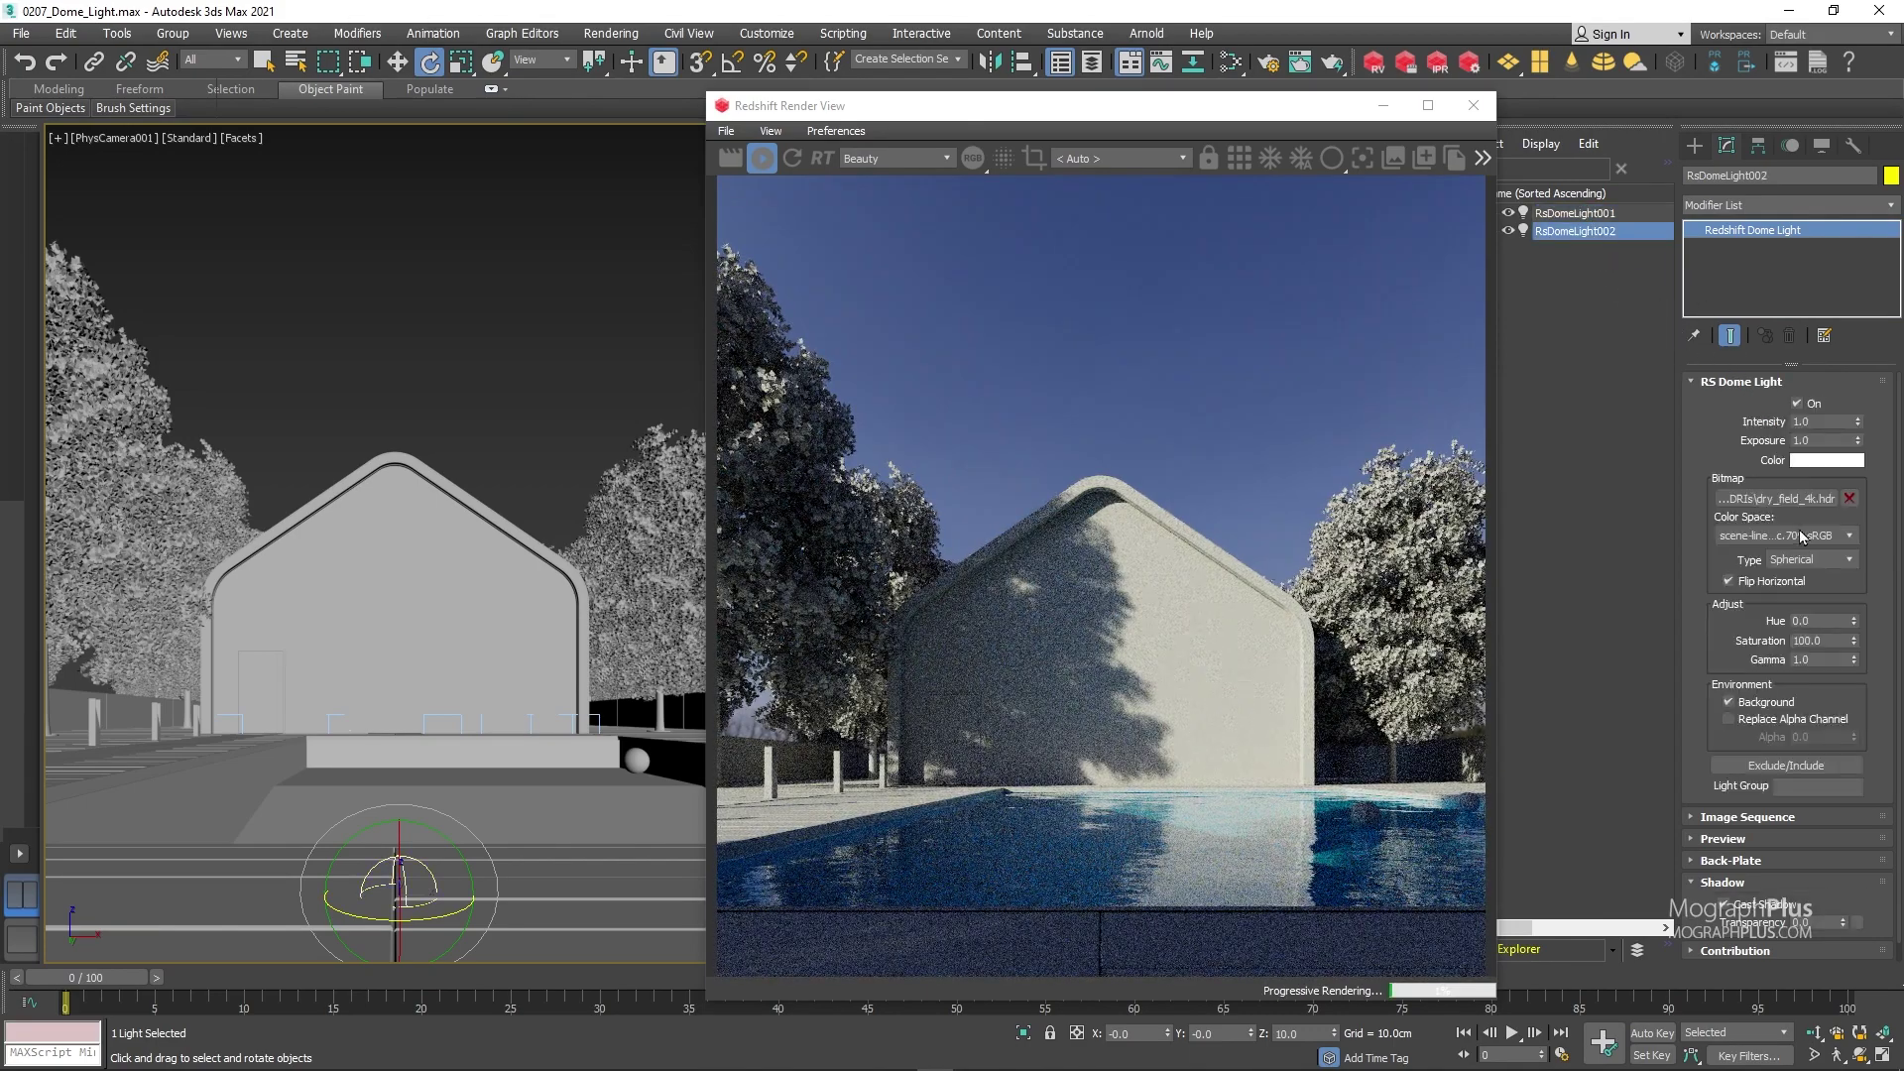
left_click(1790, 500)
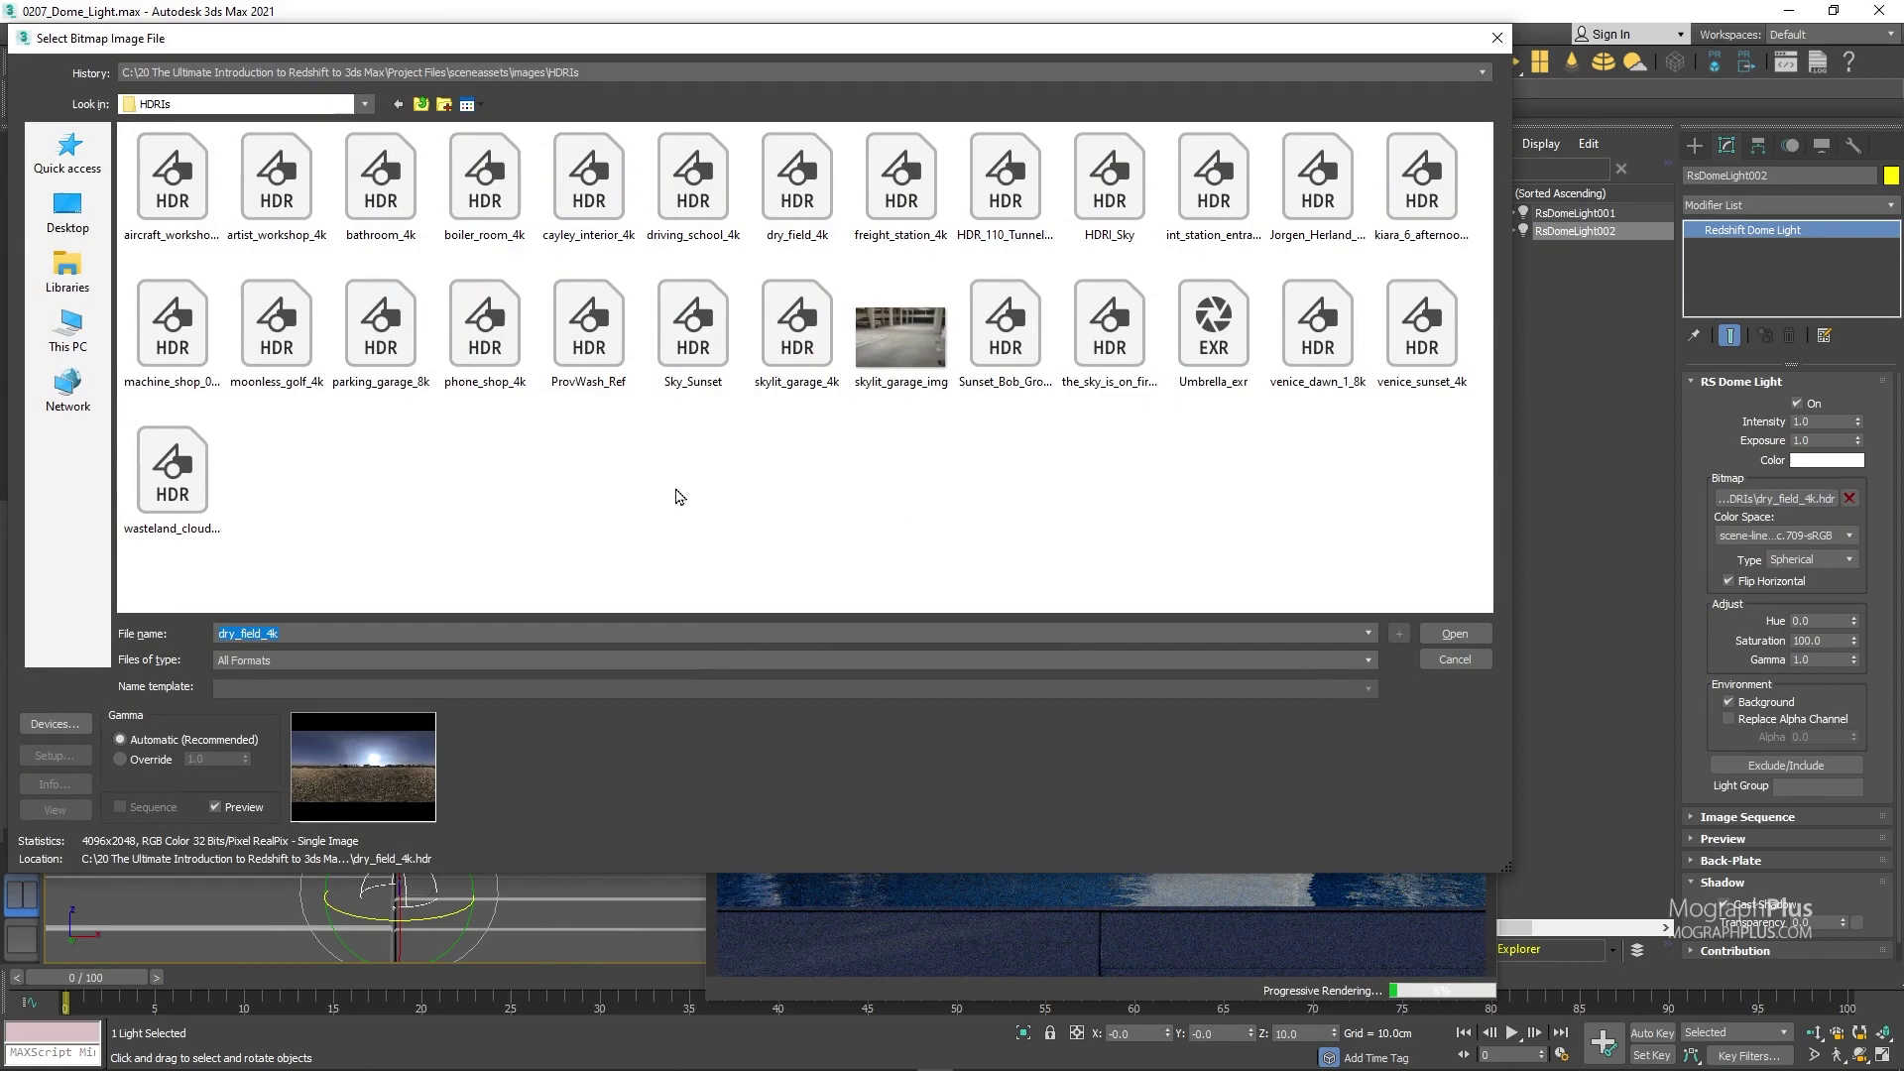
left_click(159, 478)
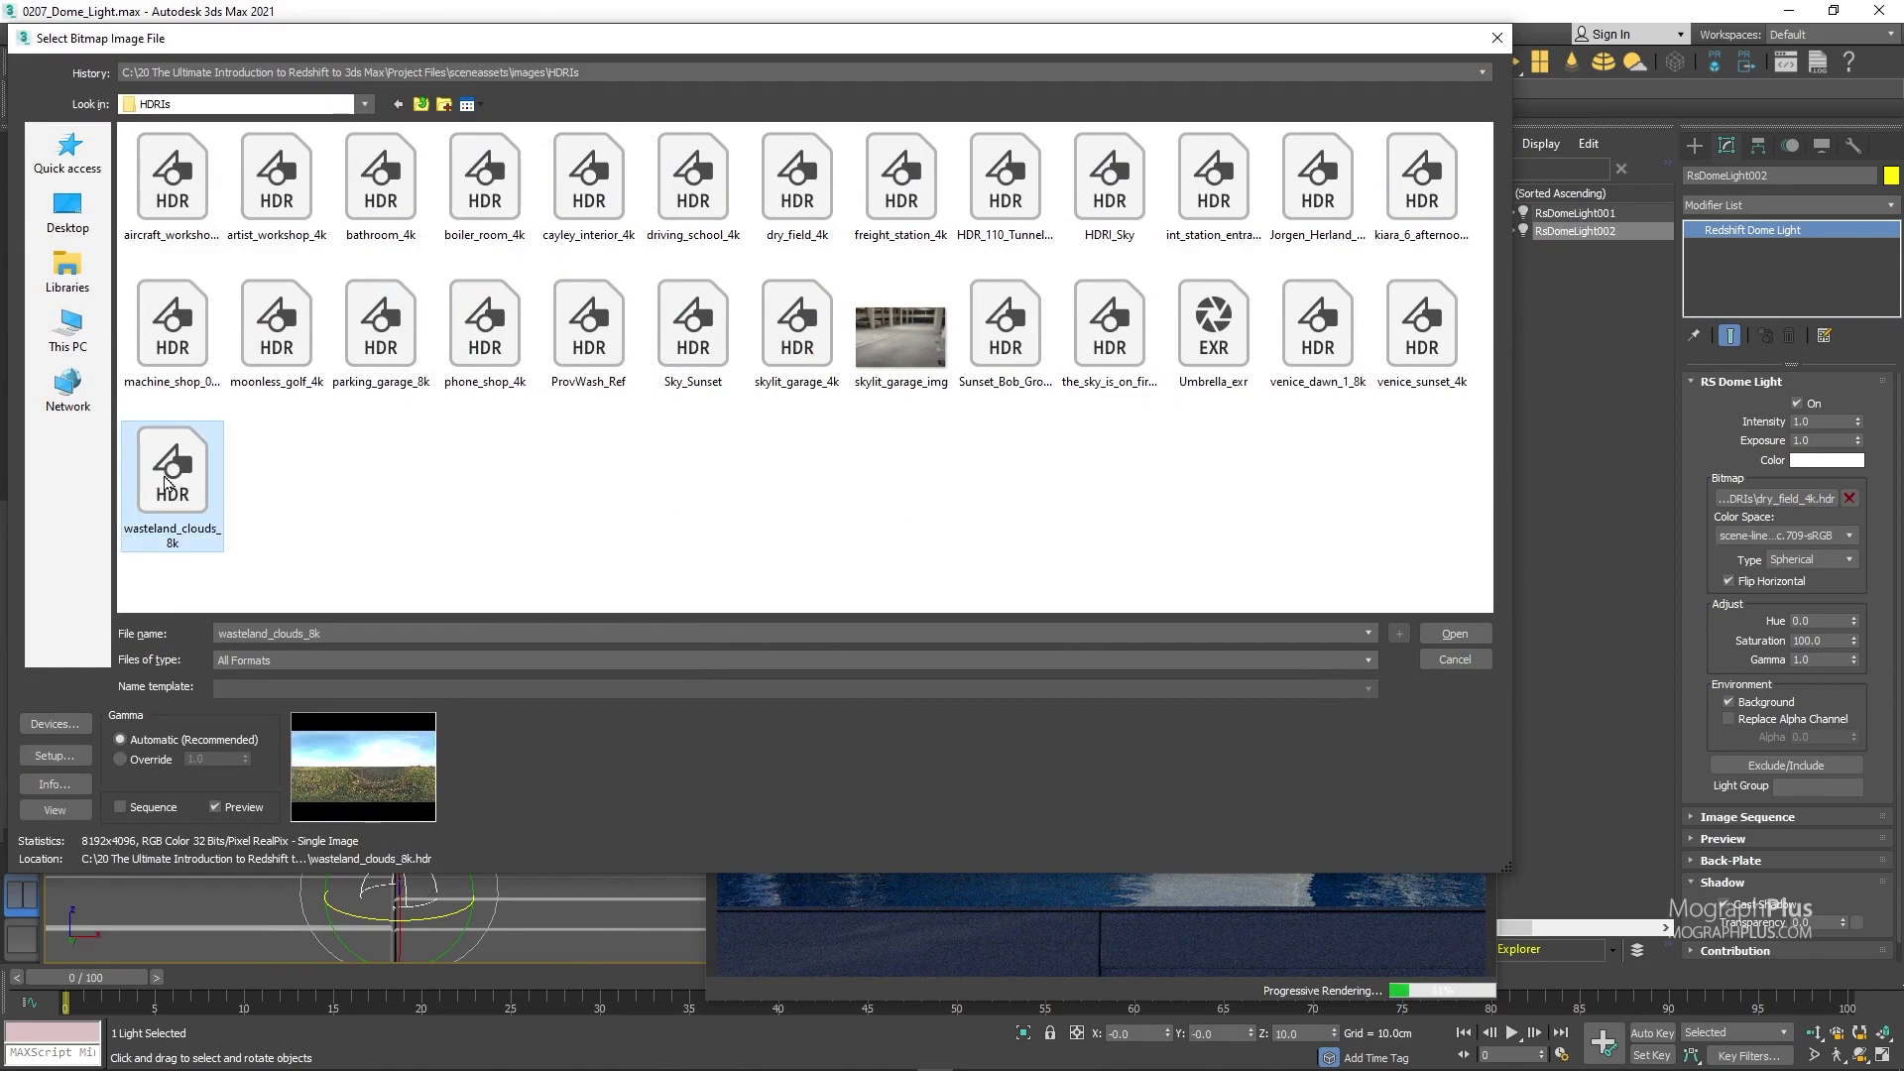
double_click(166, 483)
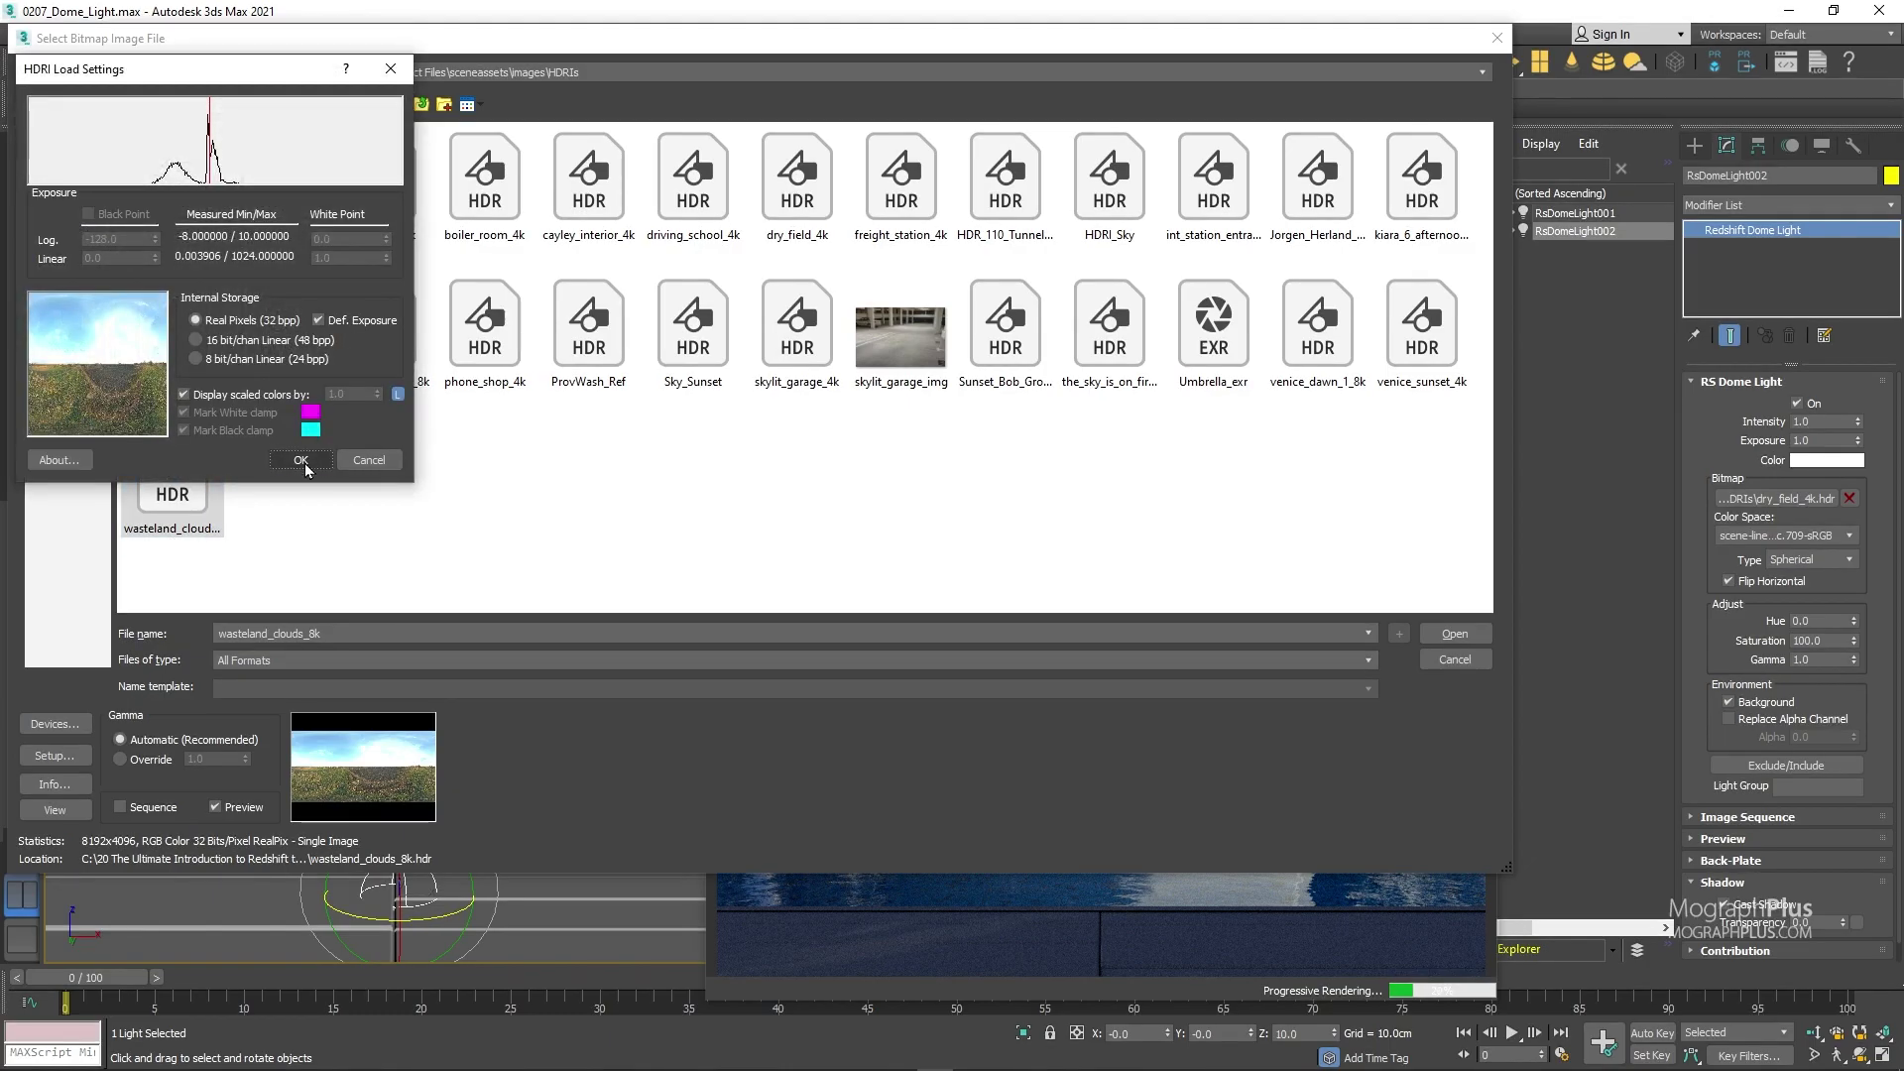
left_click(304, 464)
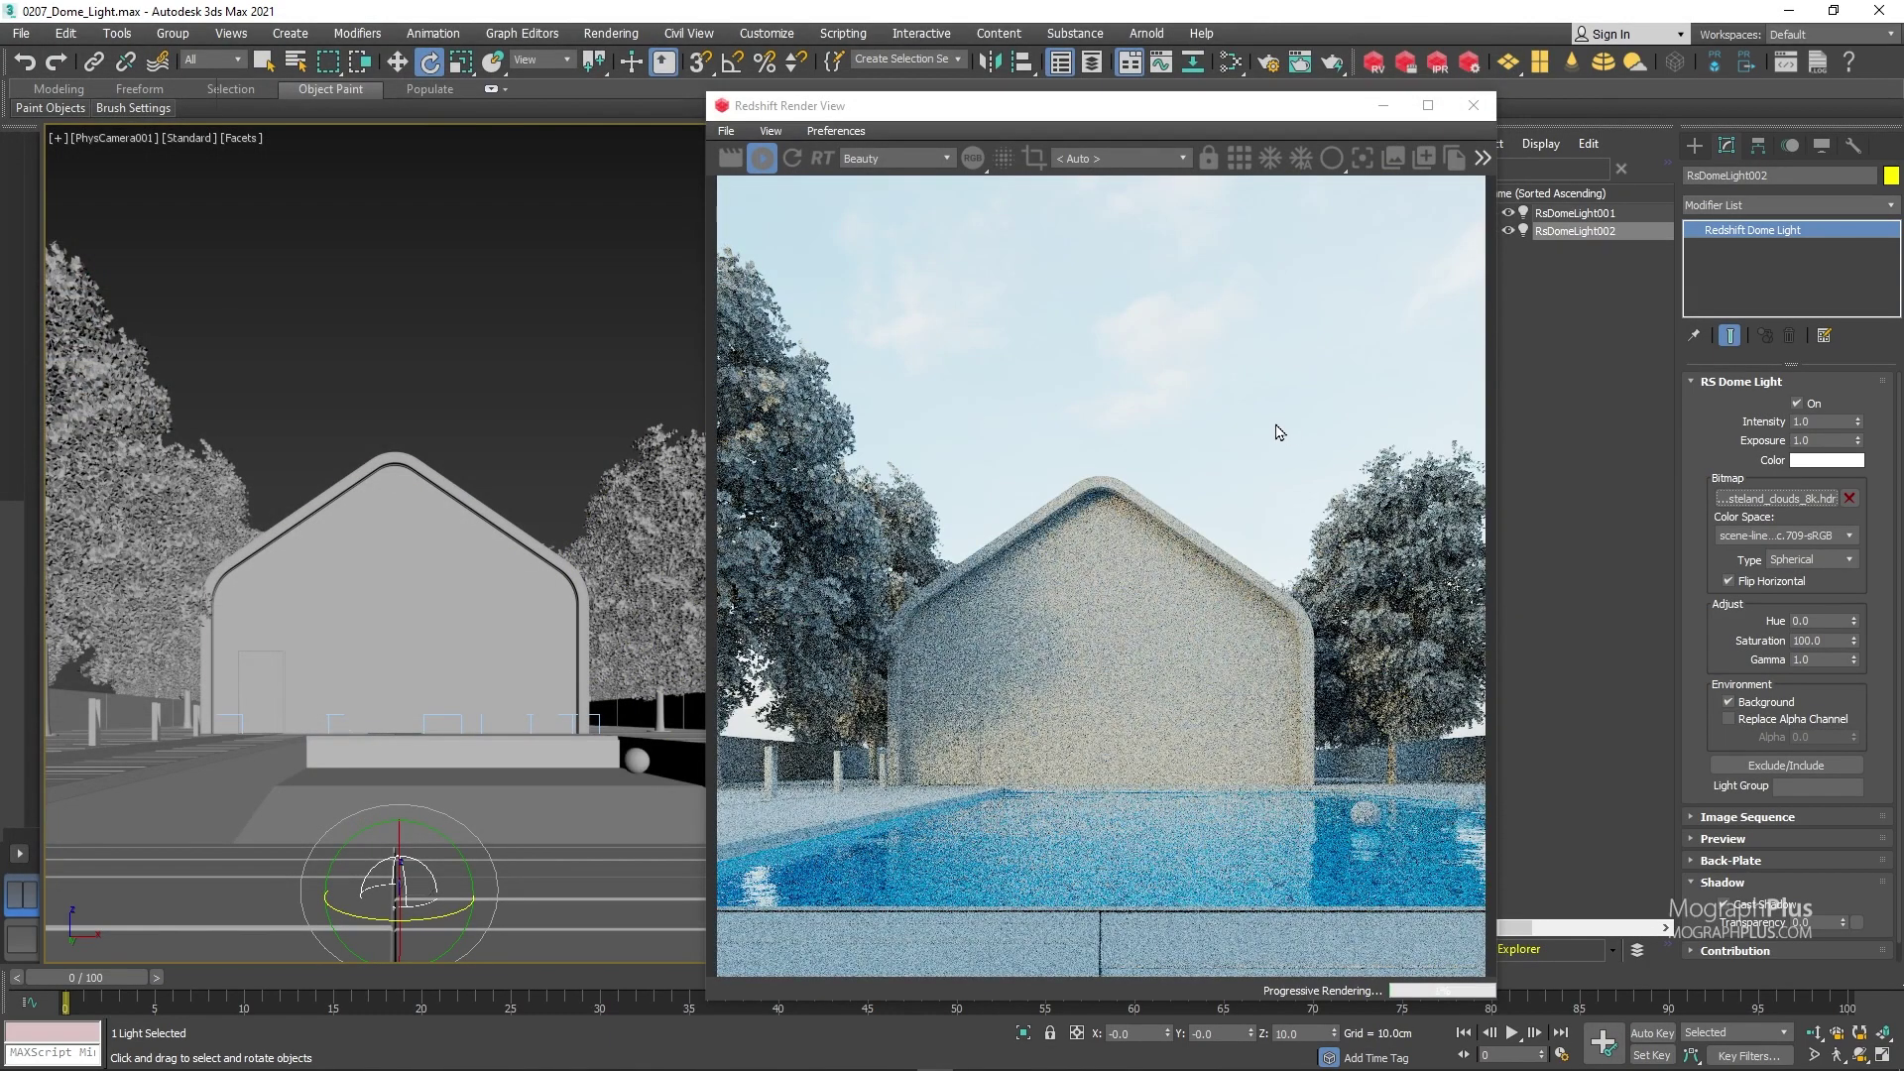
Set RsDomeLight002's exposure to 0 and its Z rotation to 105 degrees.
double_click(1838, 441)
type("0")
key("Return")
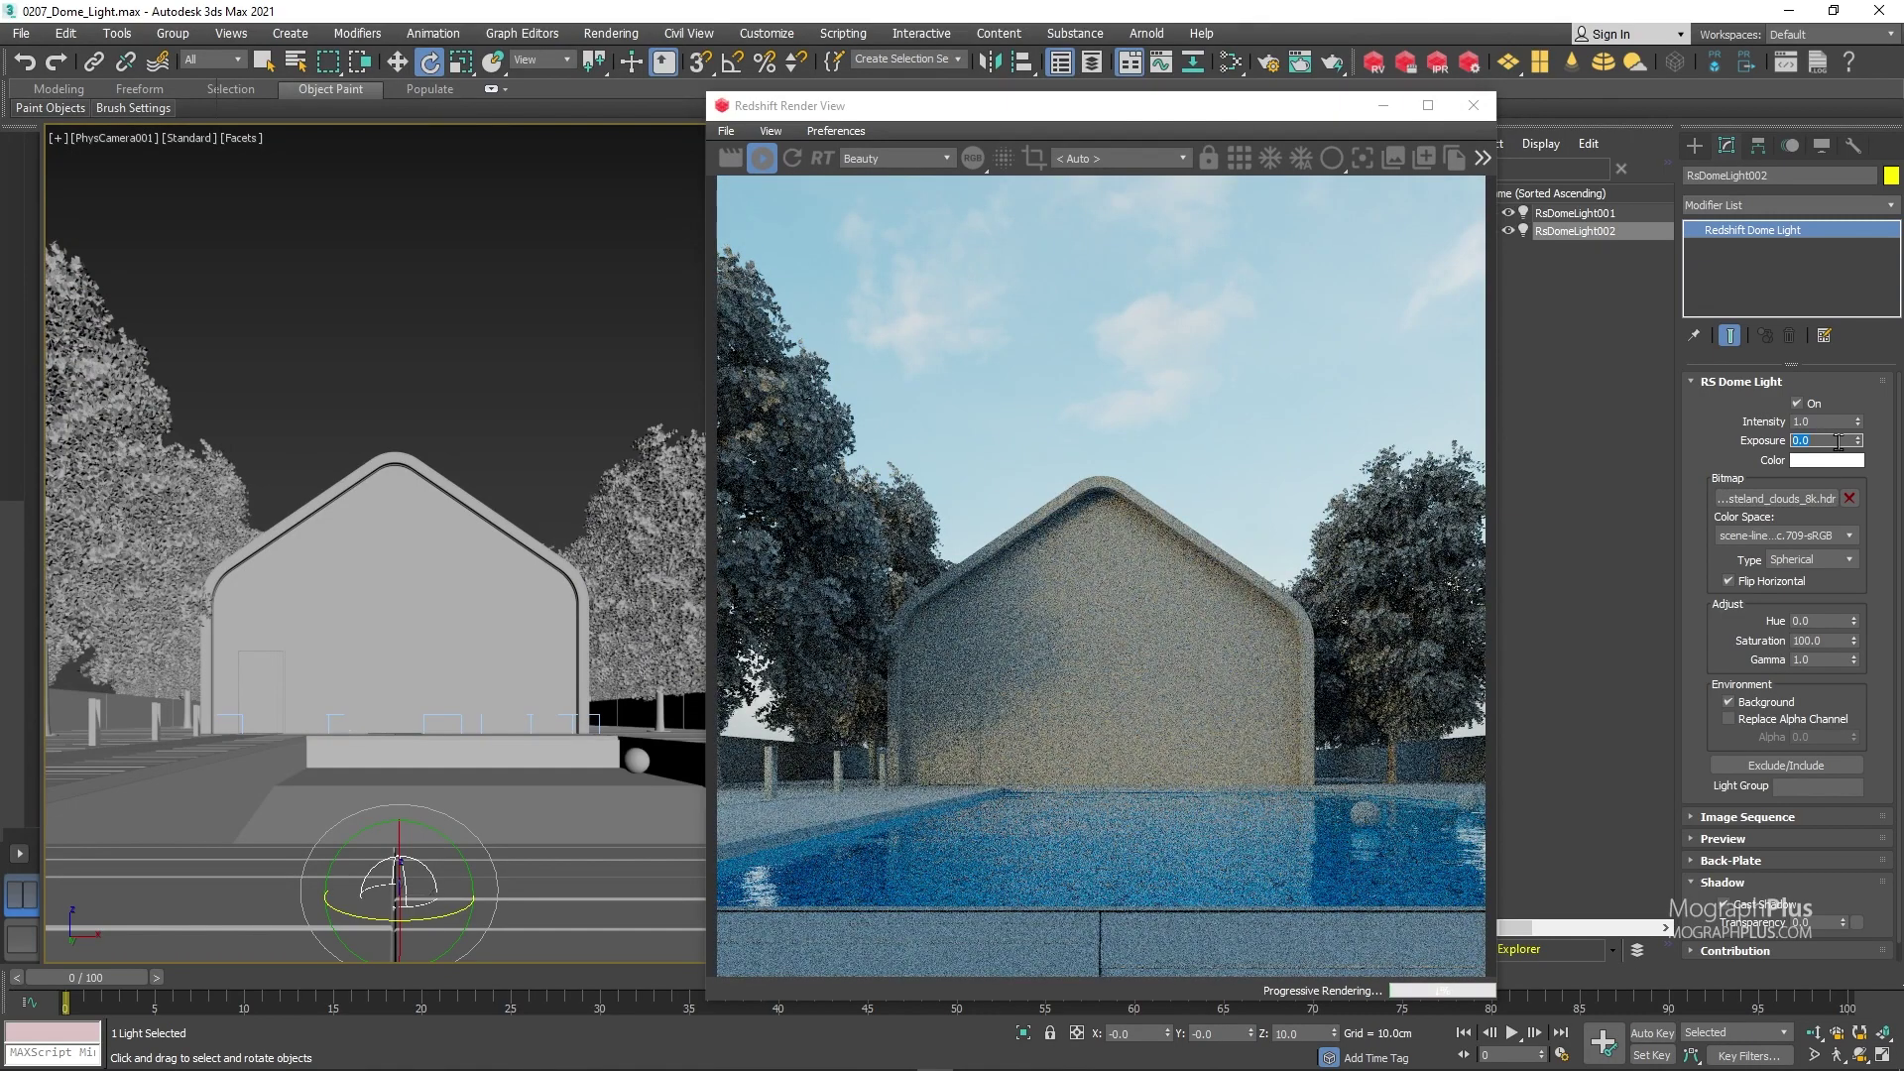
double_click(1289, 1034)
key("Return")
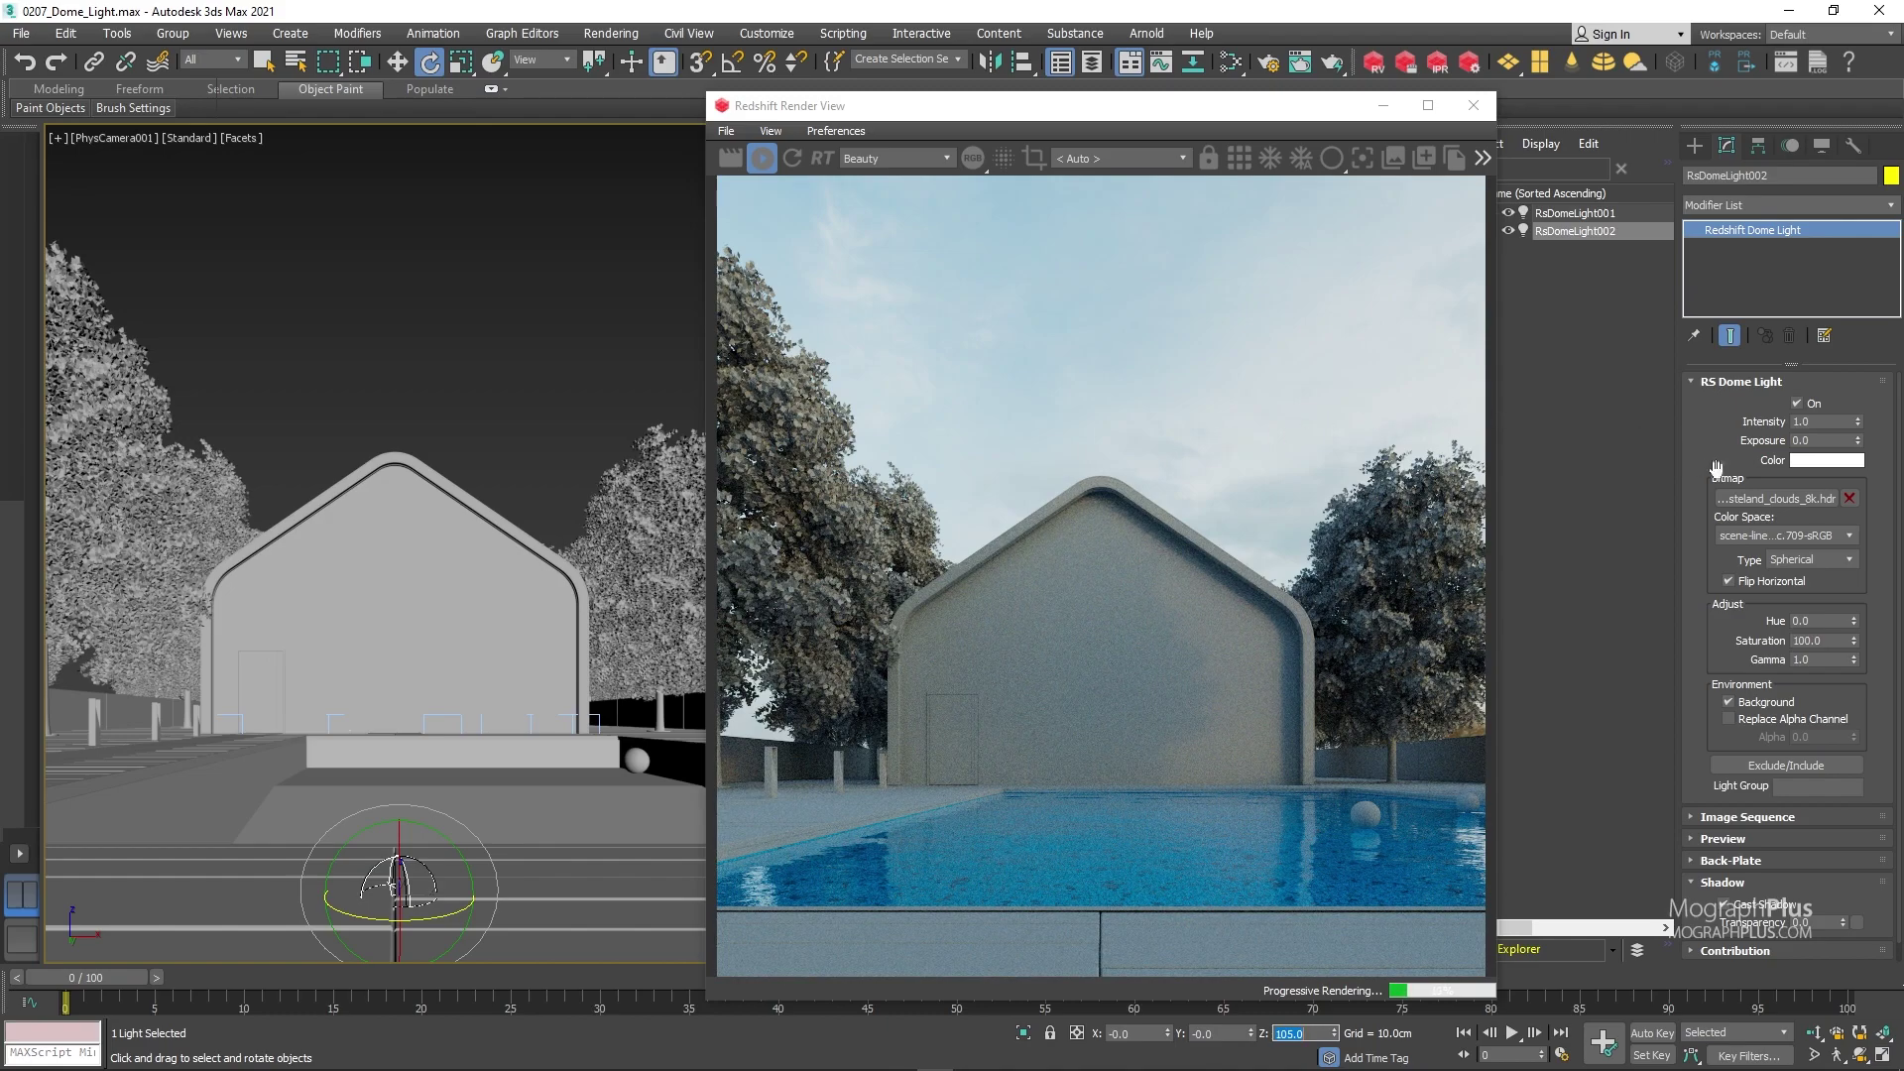
Clone RsDomeLight002 with the original turned off, and load the venice_dawn_1_8k HDR as the copy's bitmap.
left_click(1587, 230)
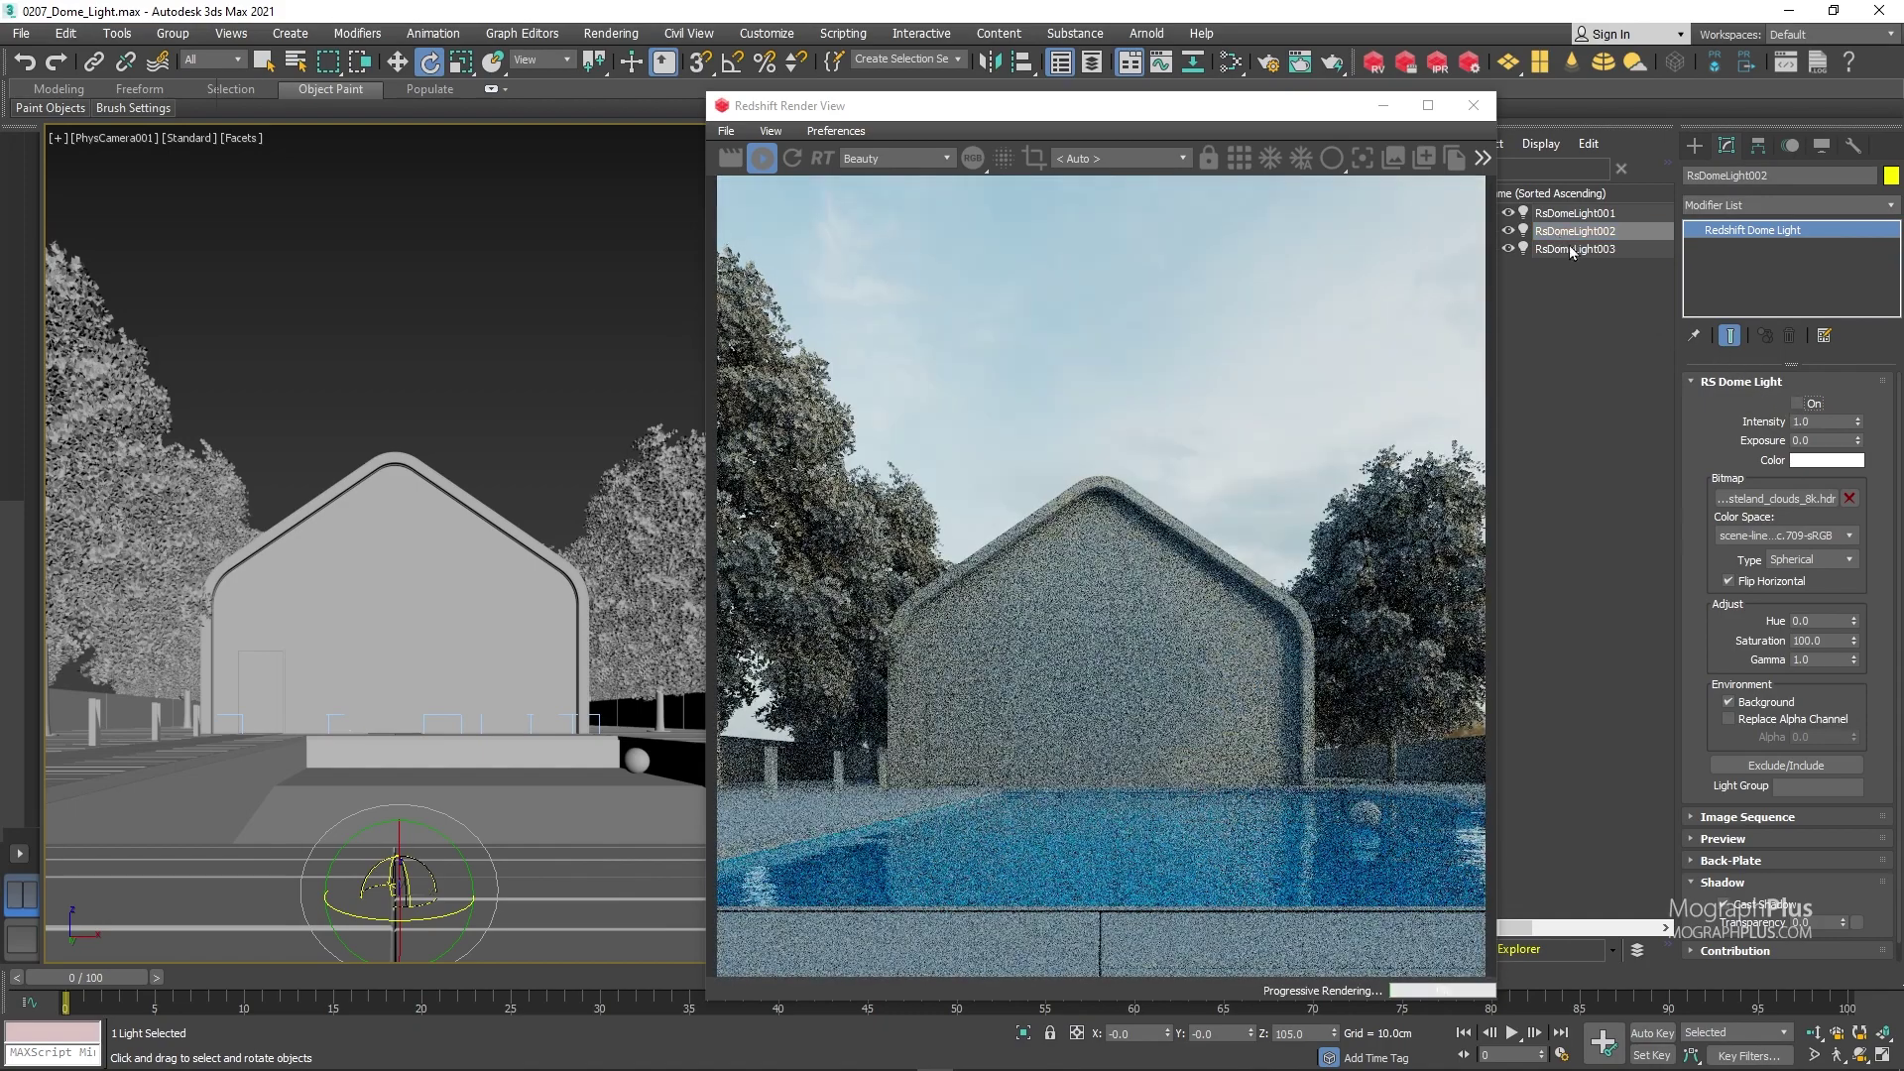
left_click(1776, 498)
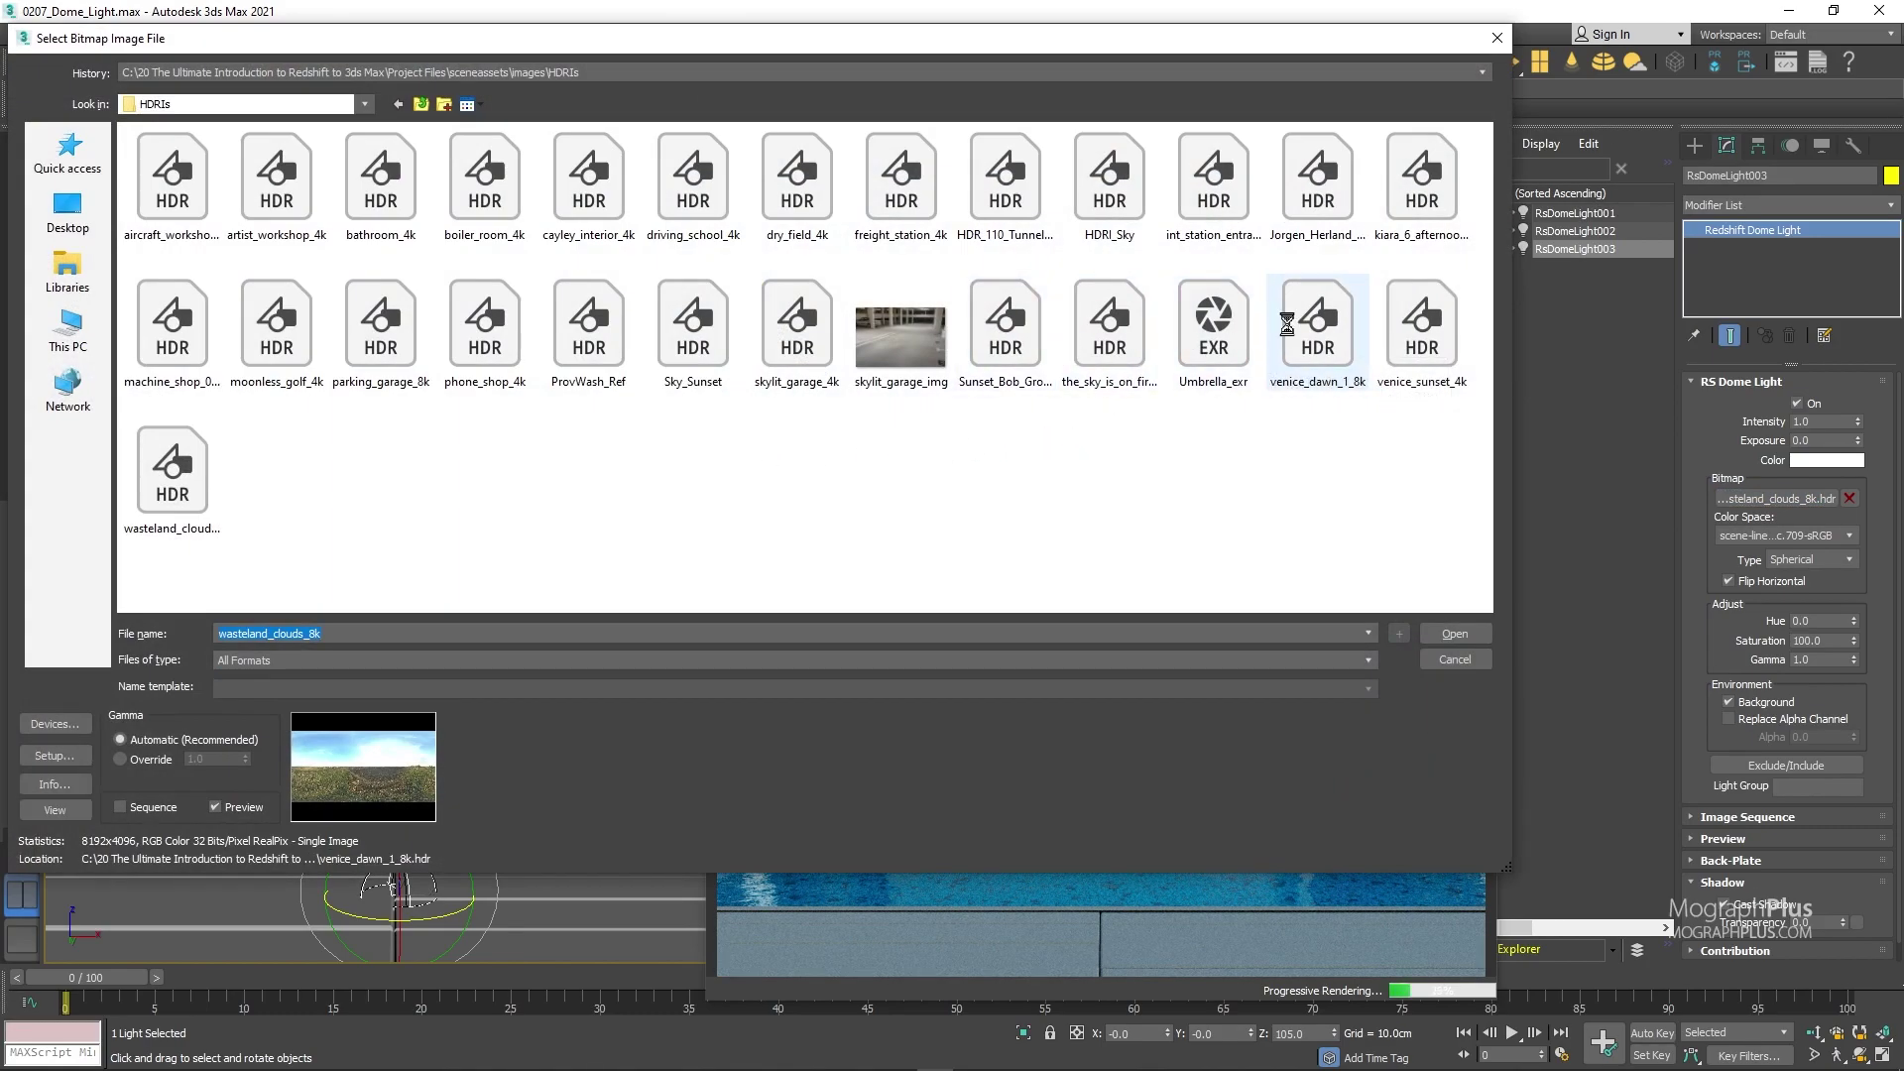
double_click(1271, 378)
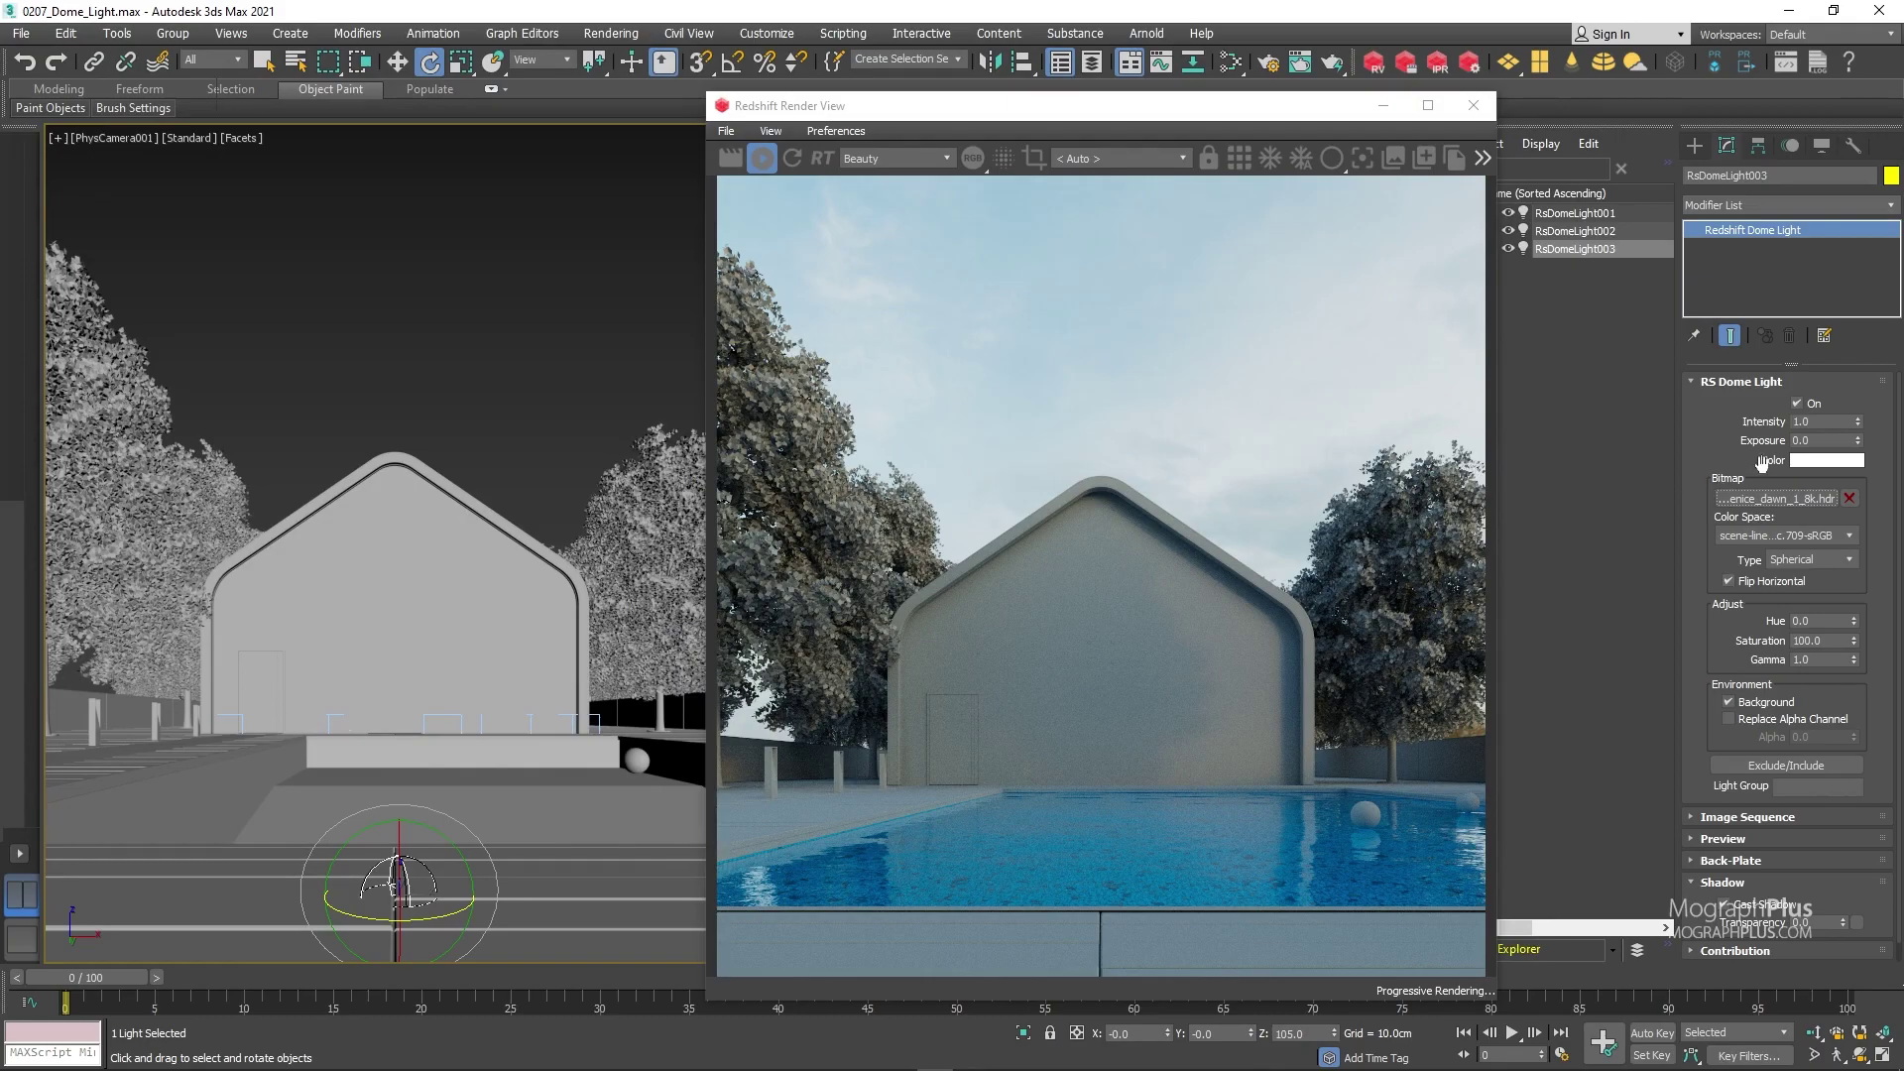
Set RsDomeLight003's exposure to -1 and its Z rotation to 55 degrees.
left_click(1814, 440)
type("-1")
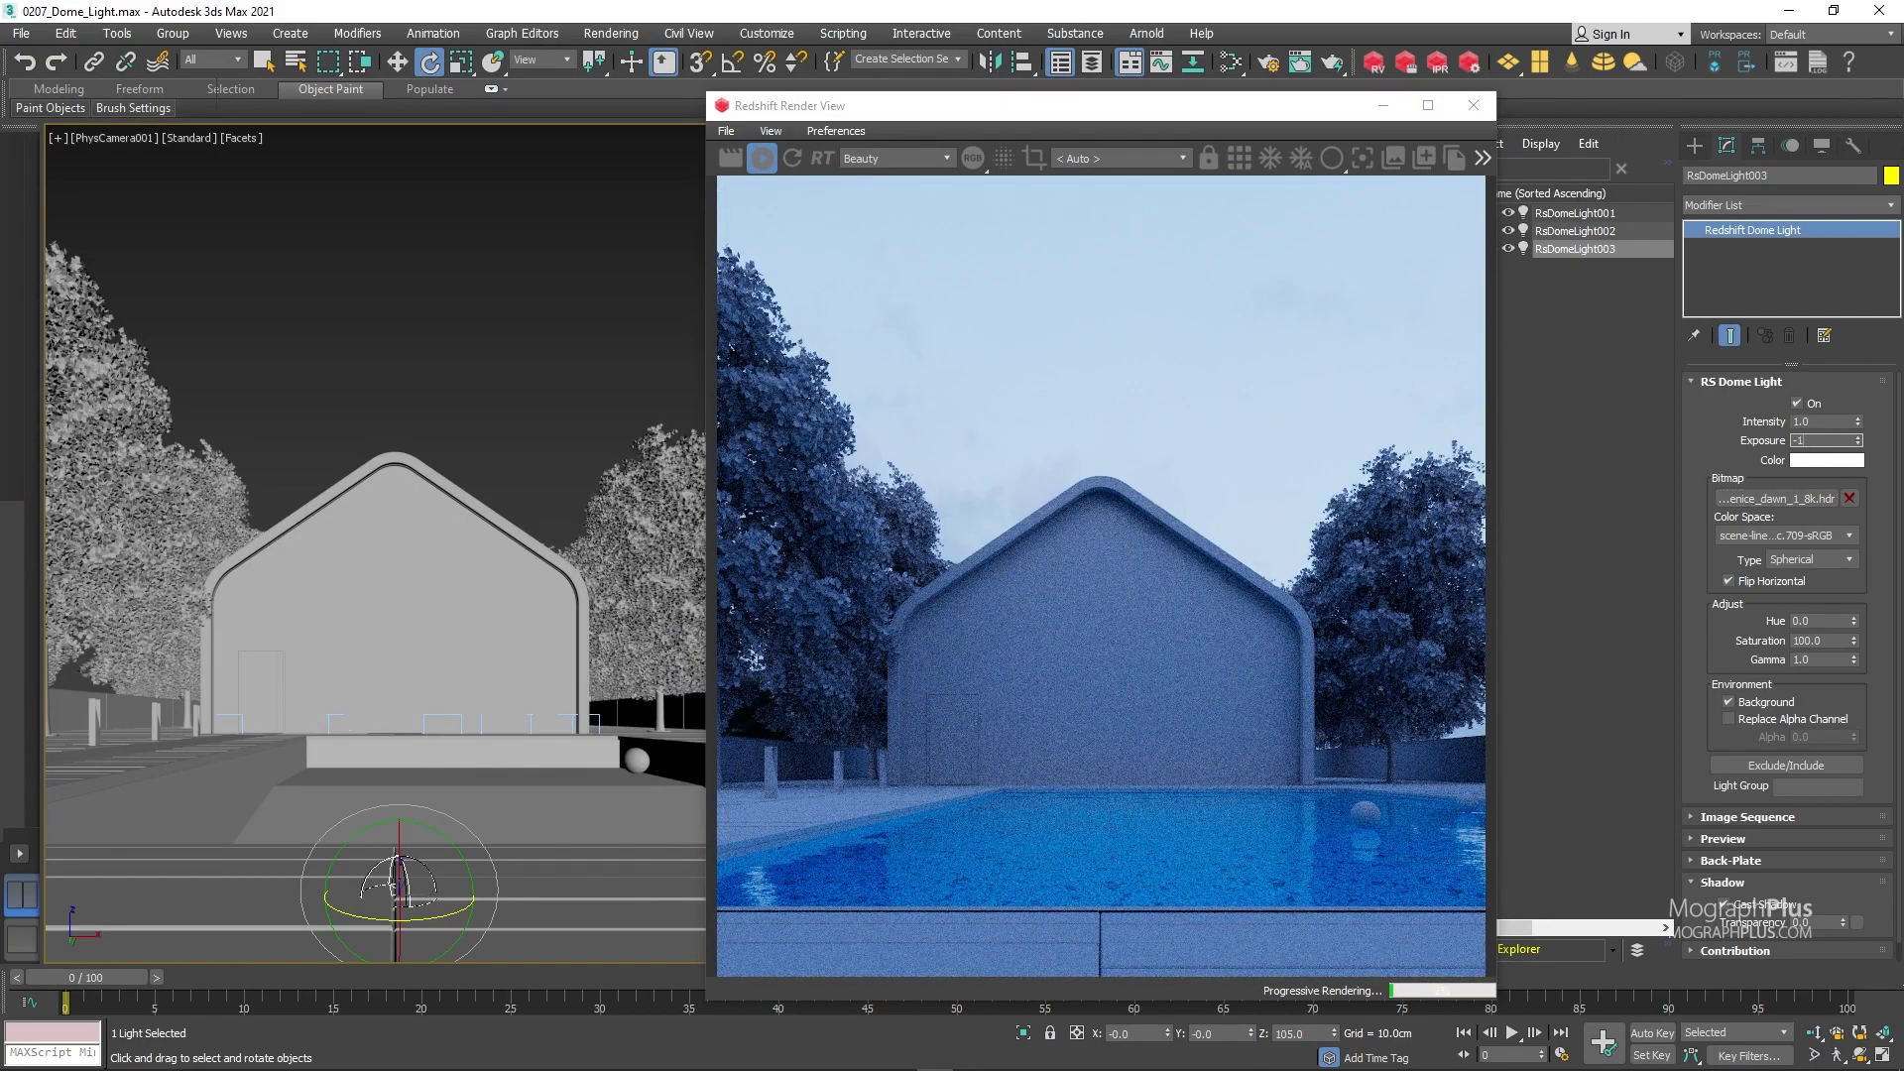
key("Return")
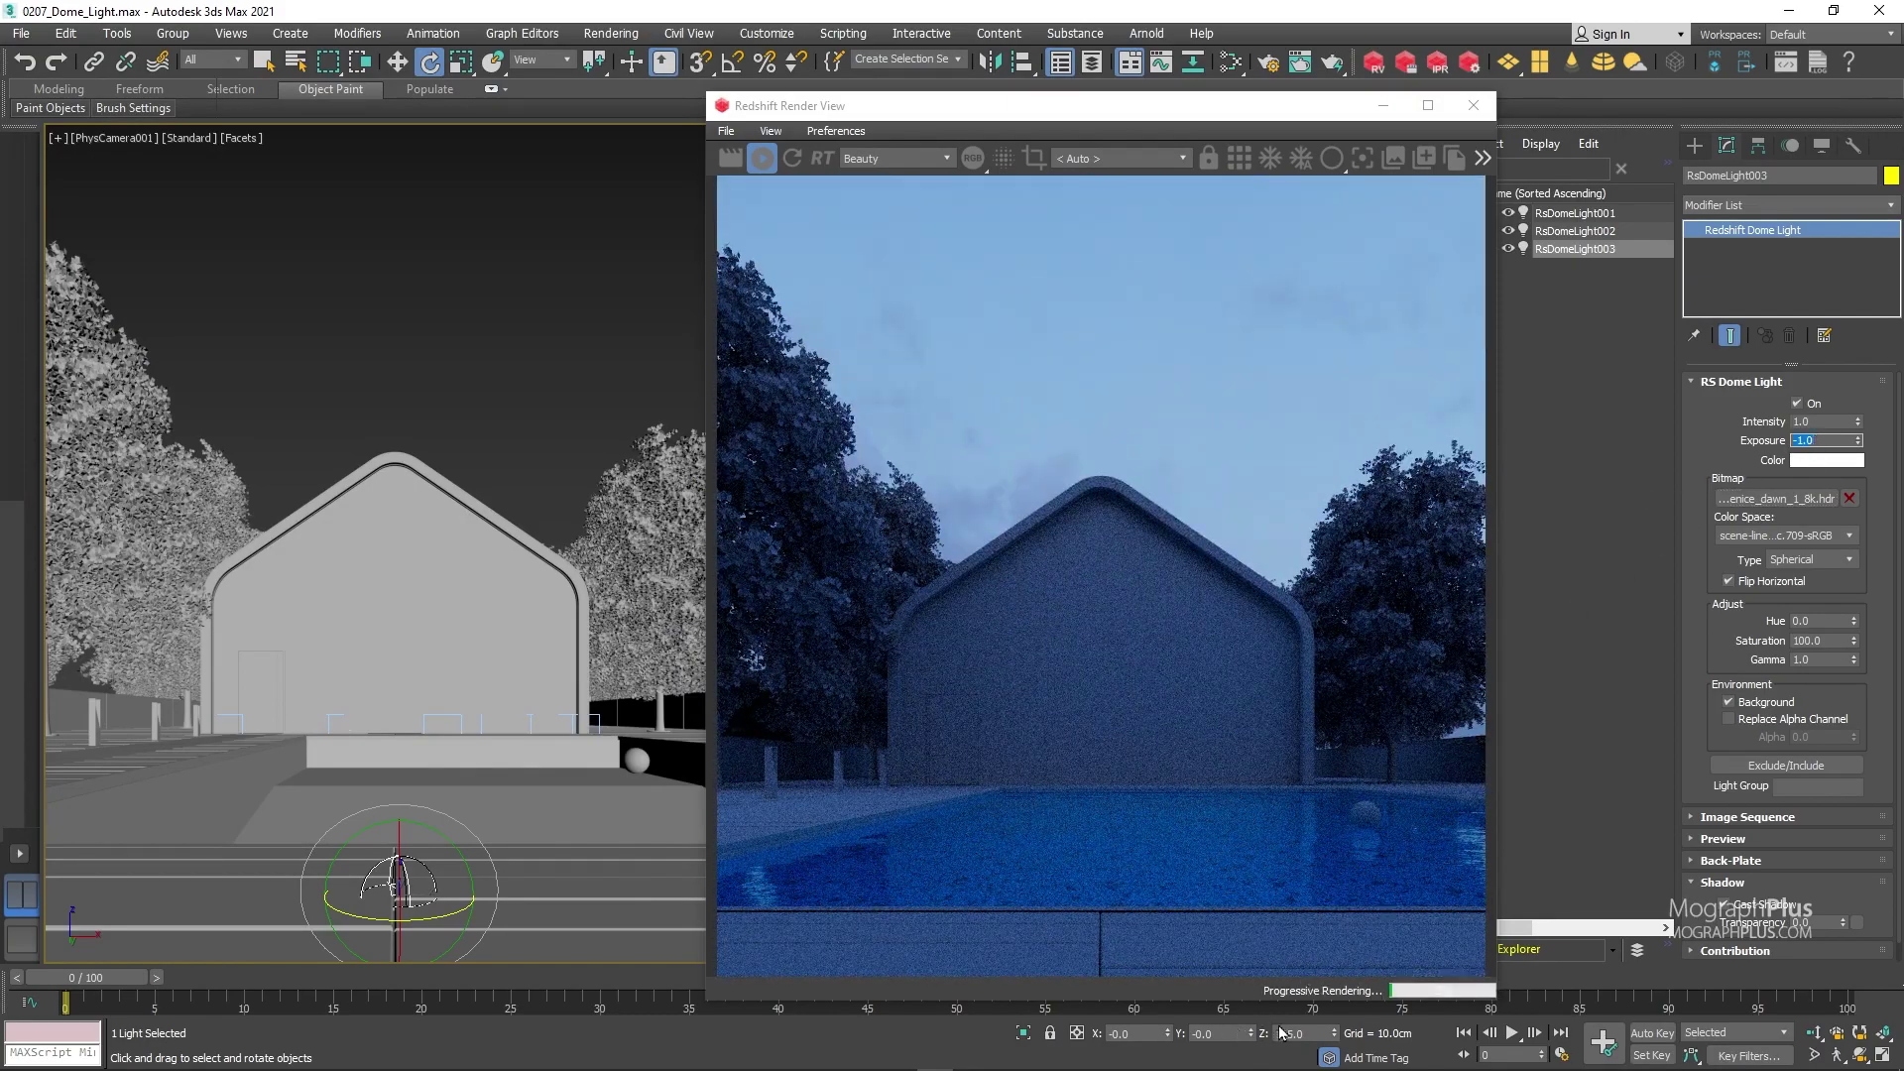
double_click(1292, 1033)
type("55")
key("Return")
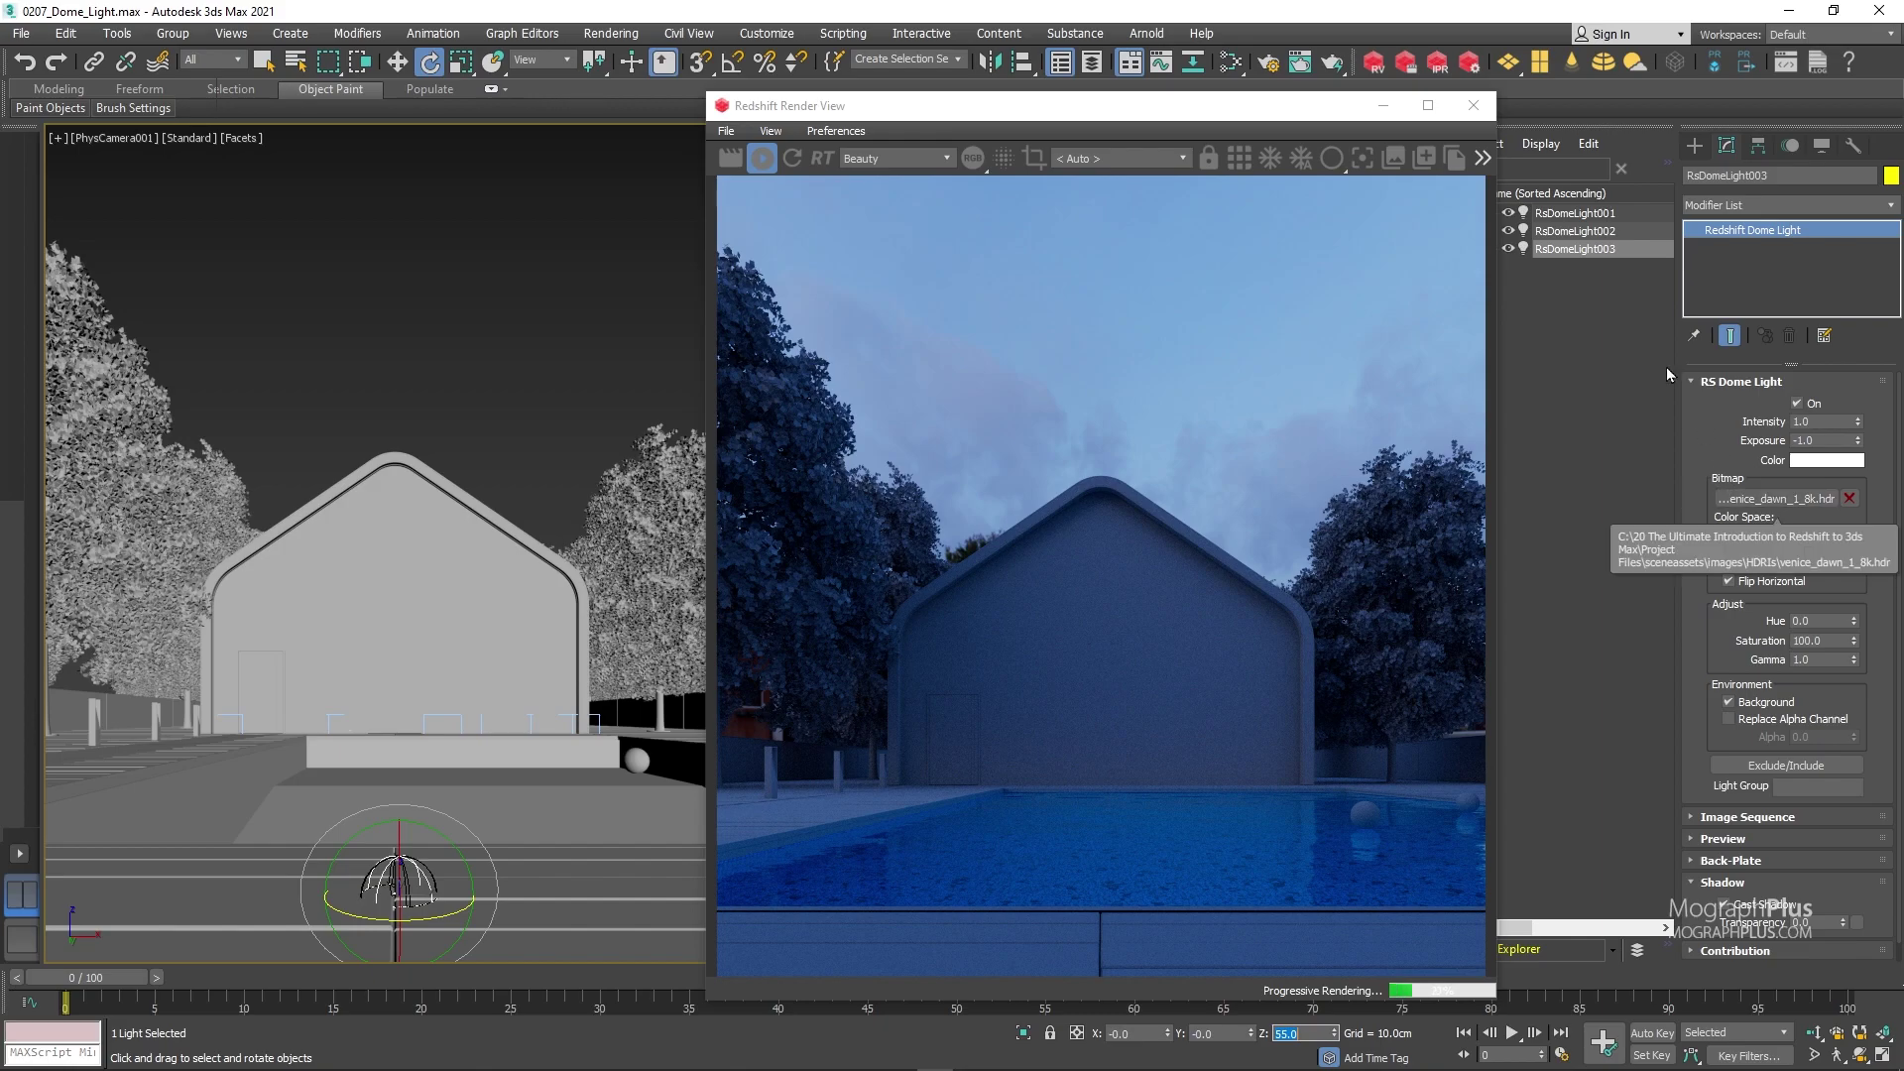
Clone RsDomeLight003 as an independent copy and turn the original light off.
left_click(1608, 271)
left_click(1599, 248)
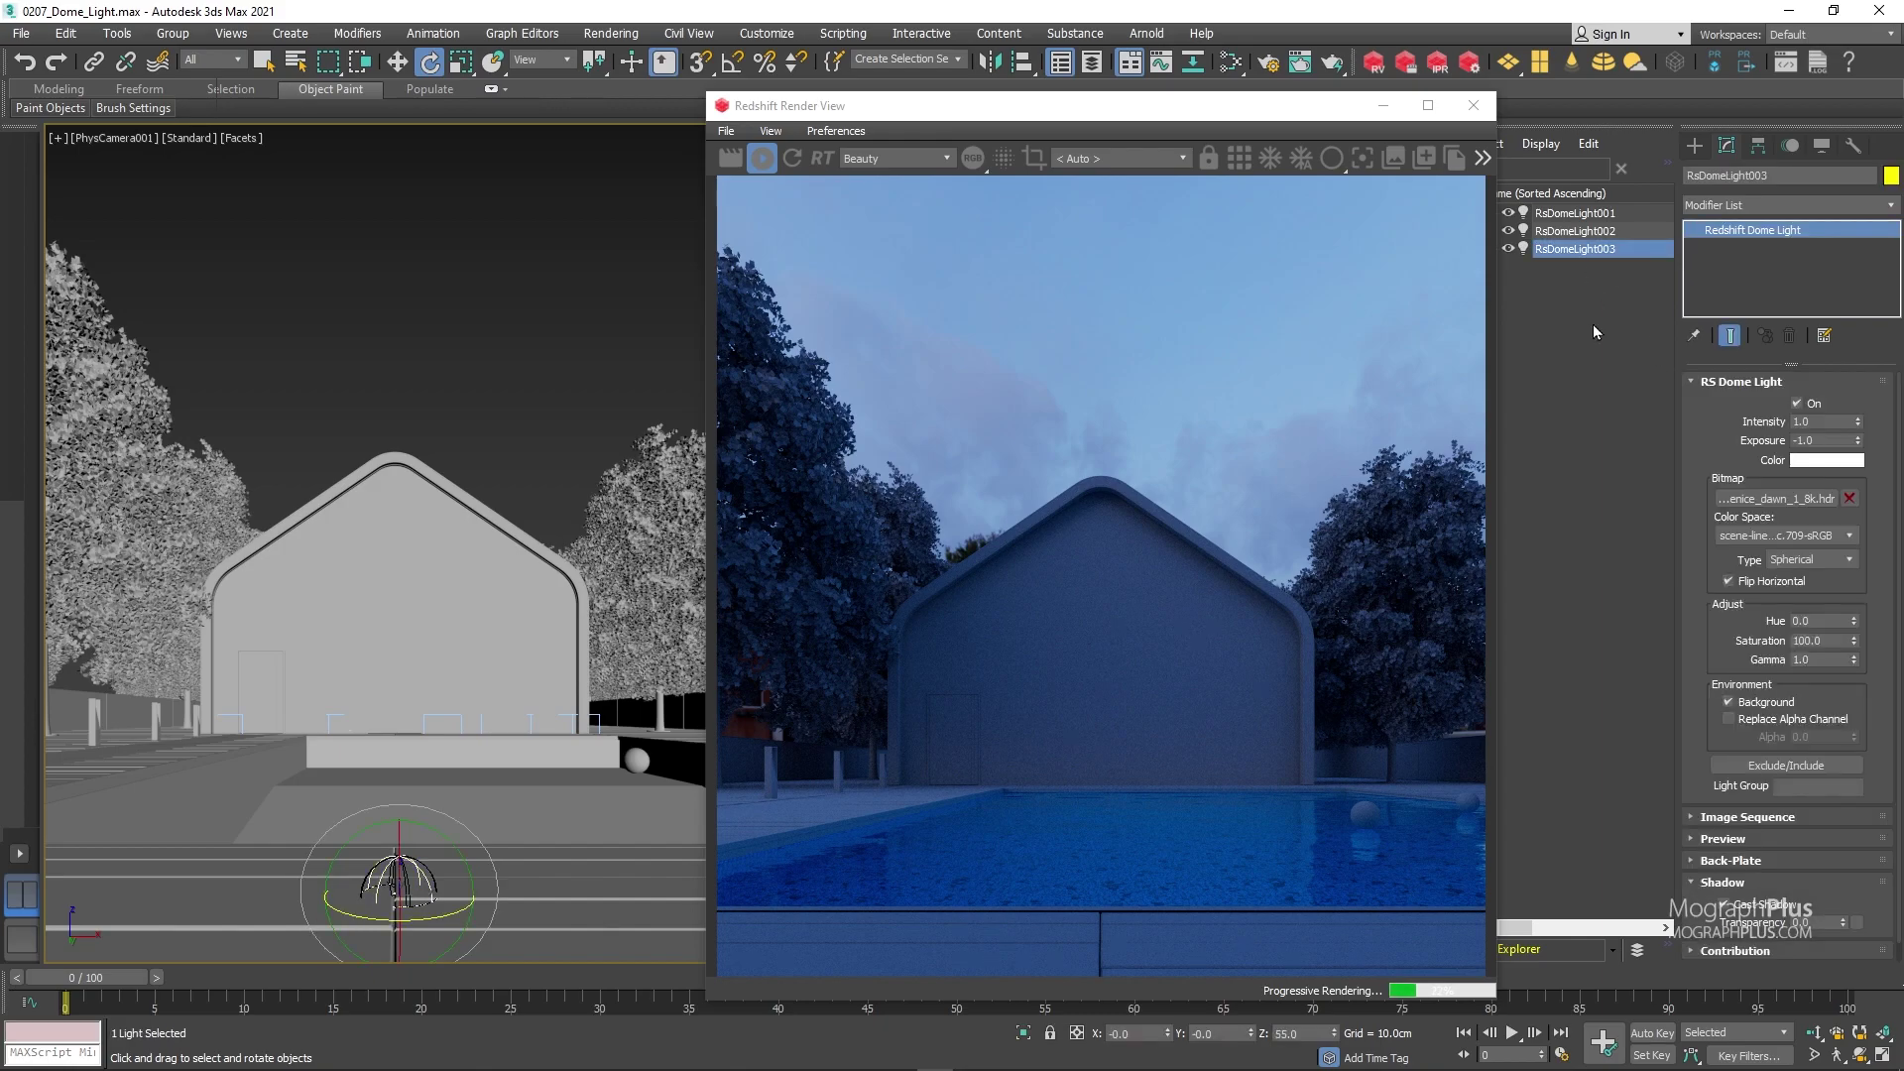
key("ctrl+v")
key("Return")
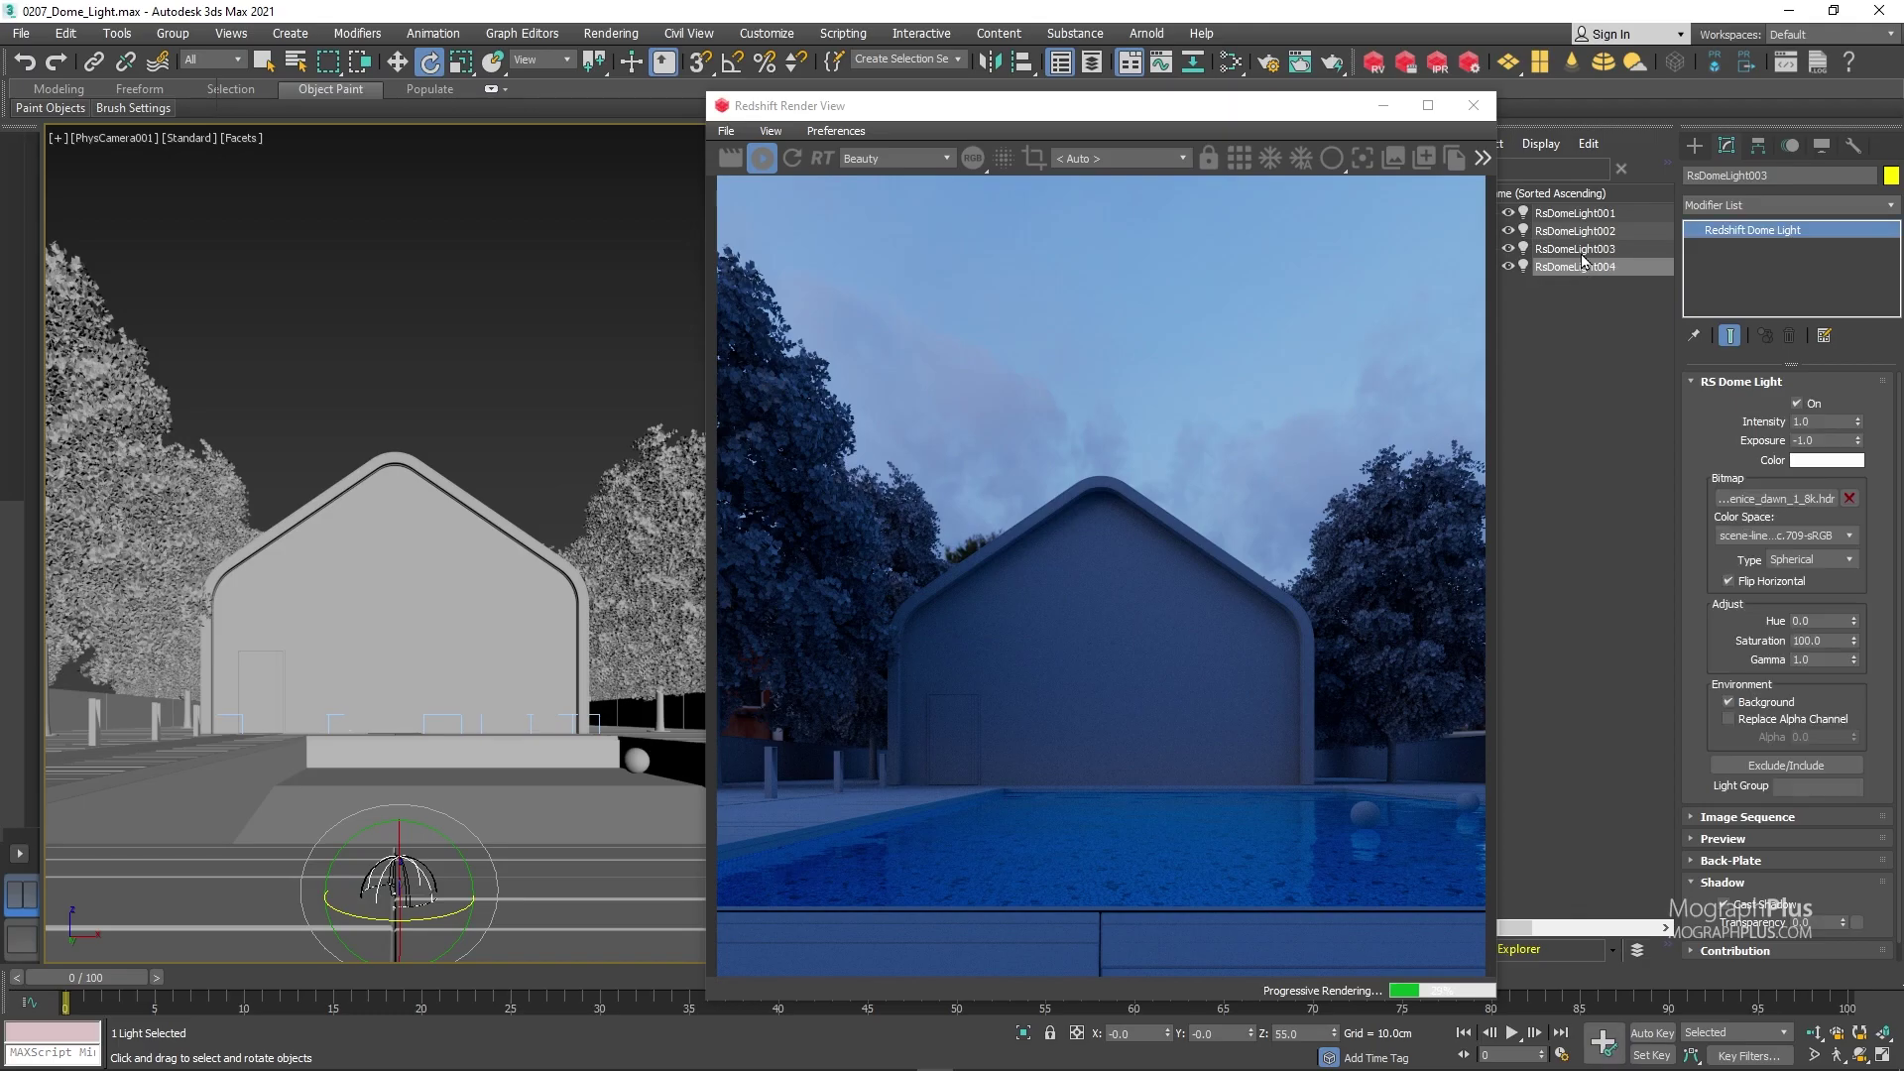
left_click(1796, 402)
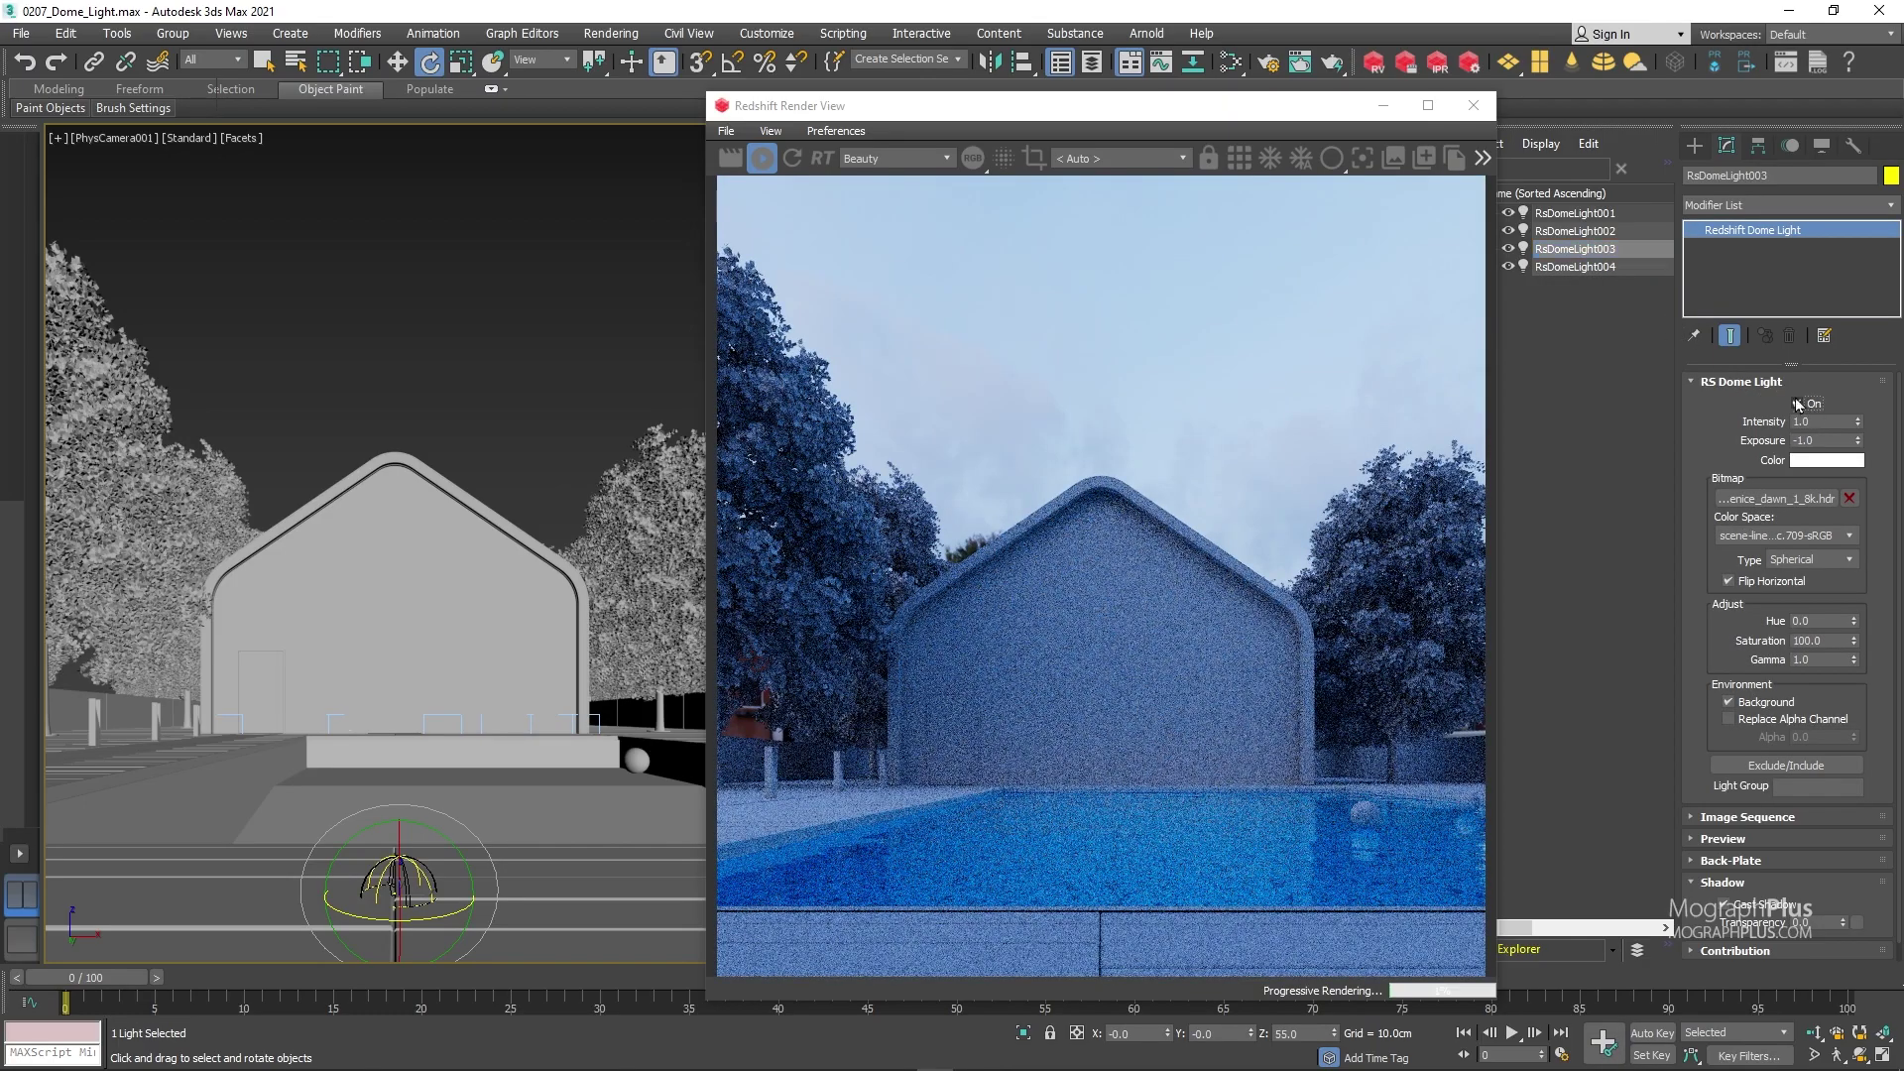
Load the moonless_golf_4k HDR with default load settings as the bitmap of RsDomeLight004.
left_click(1614, 268)
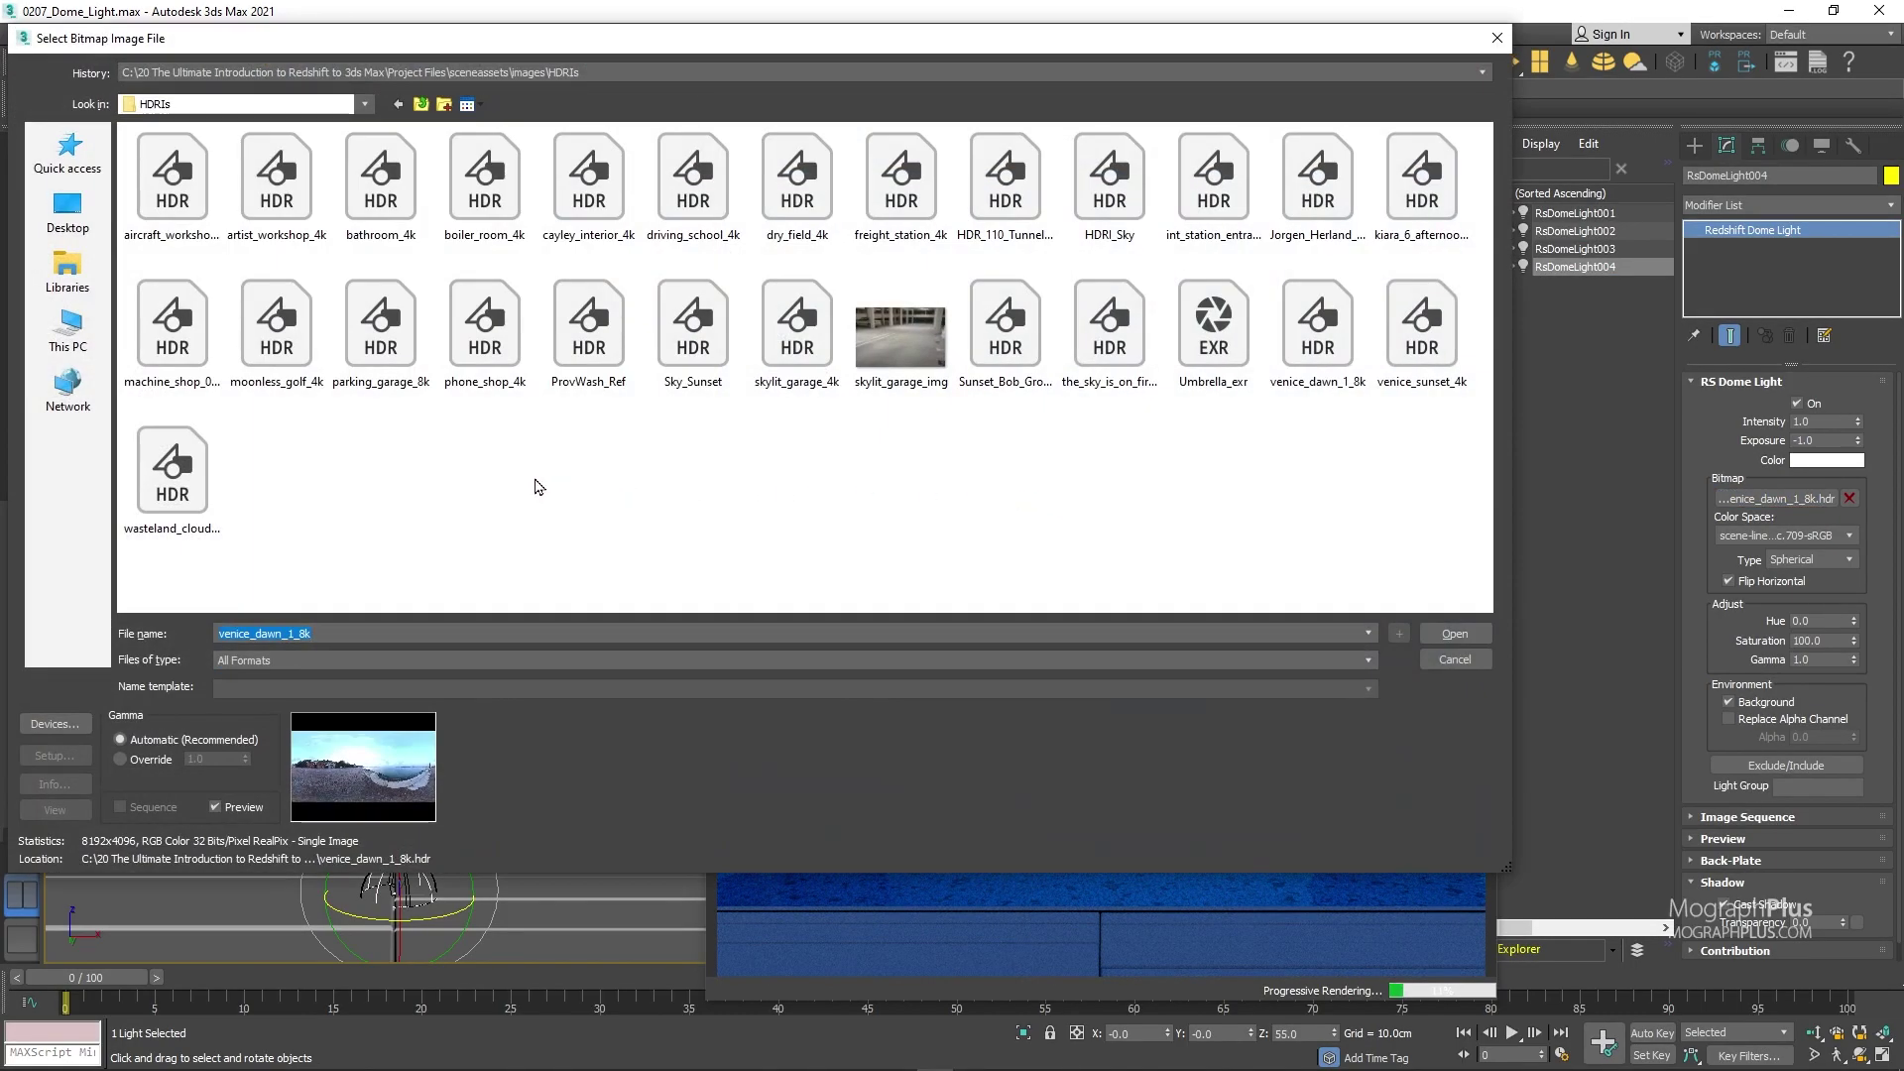
left_click(270, 346)
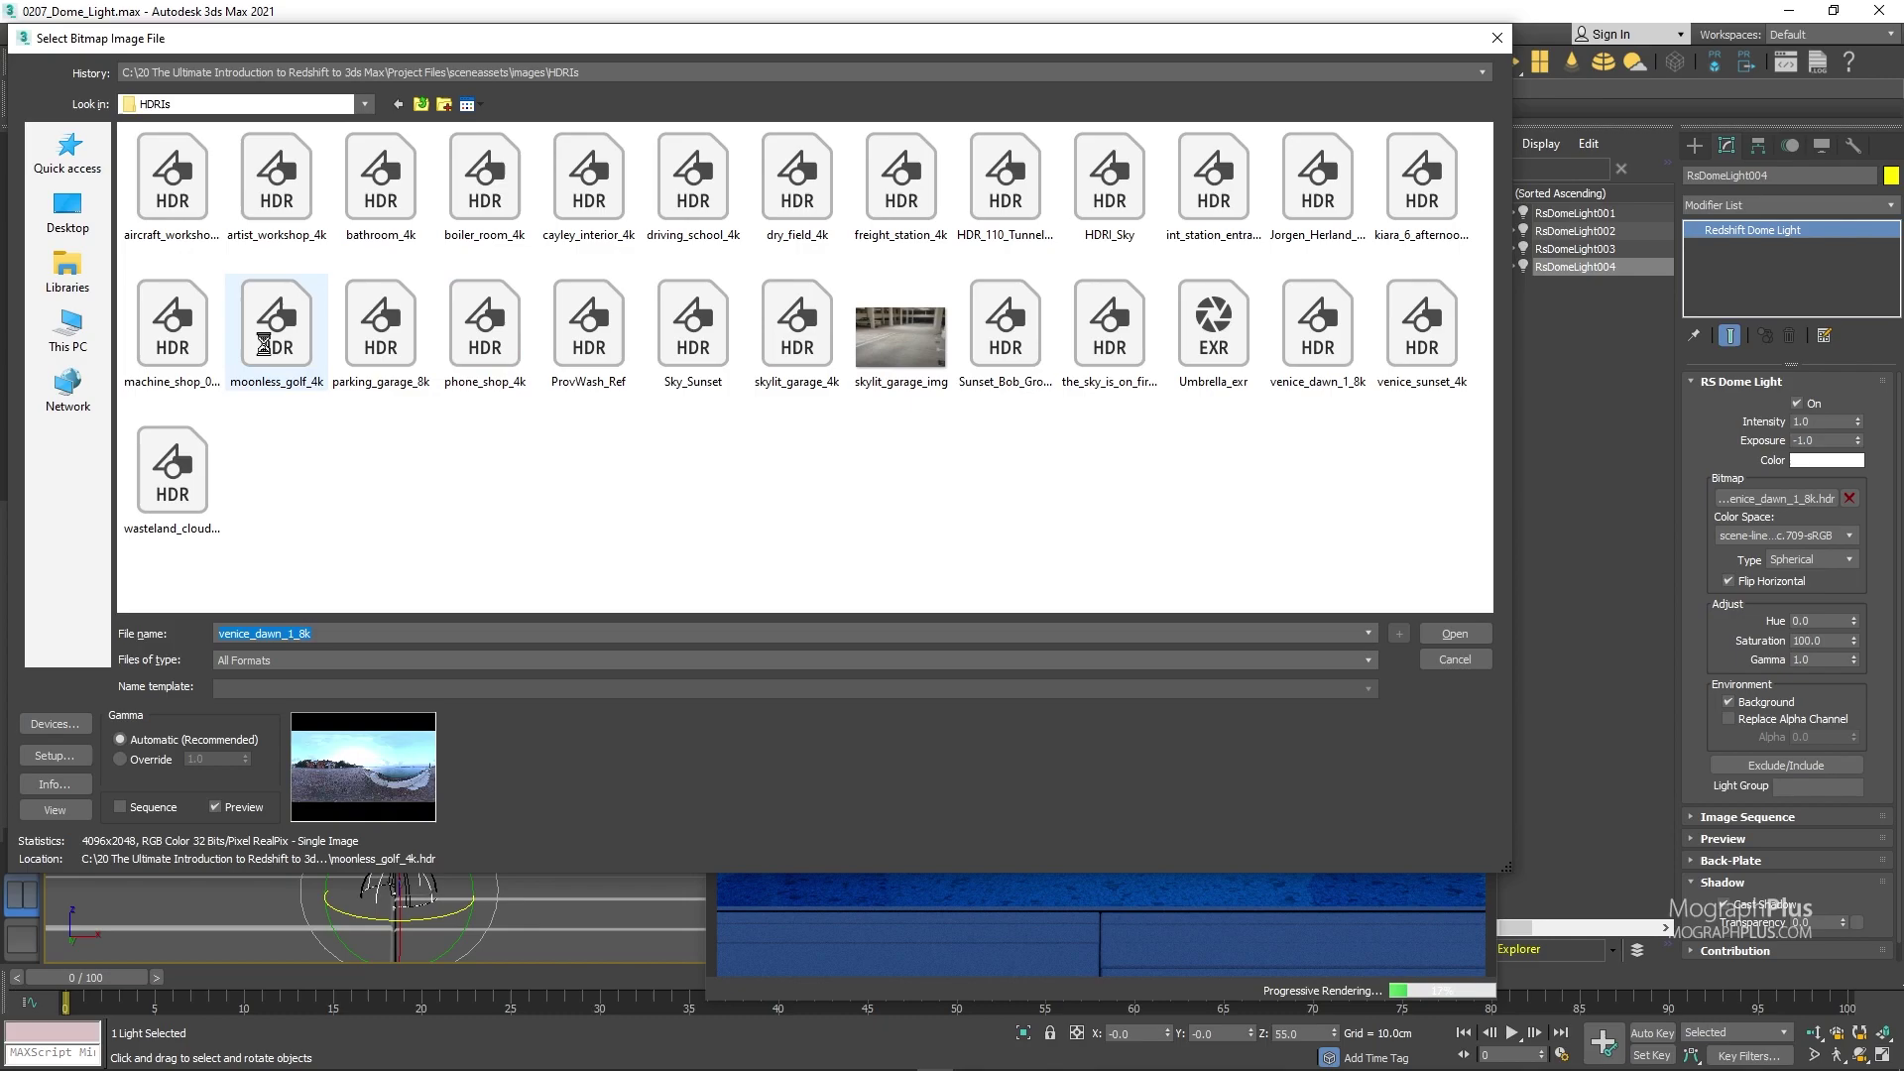
double_click(270, 346)
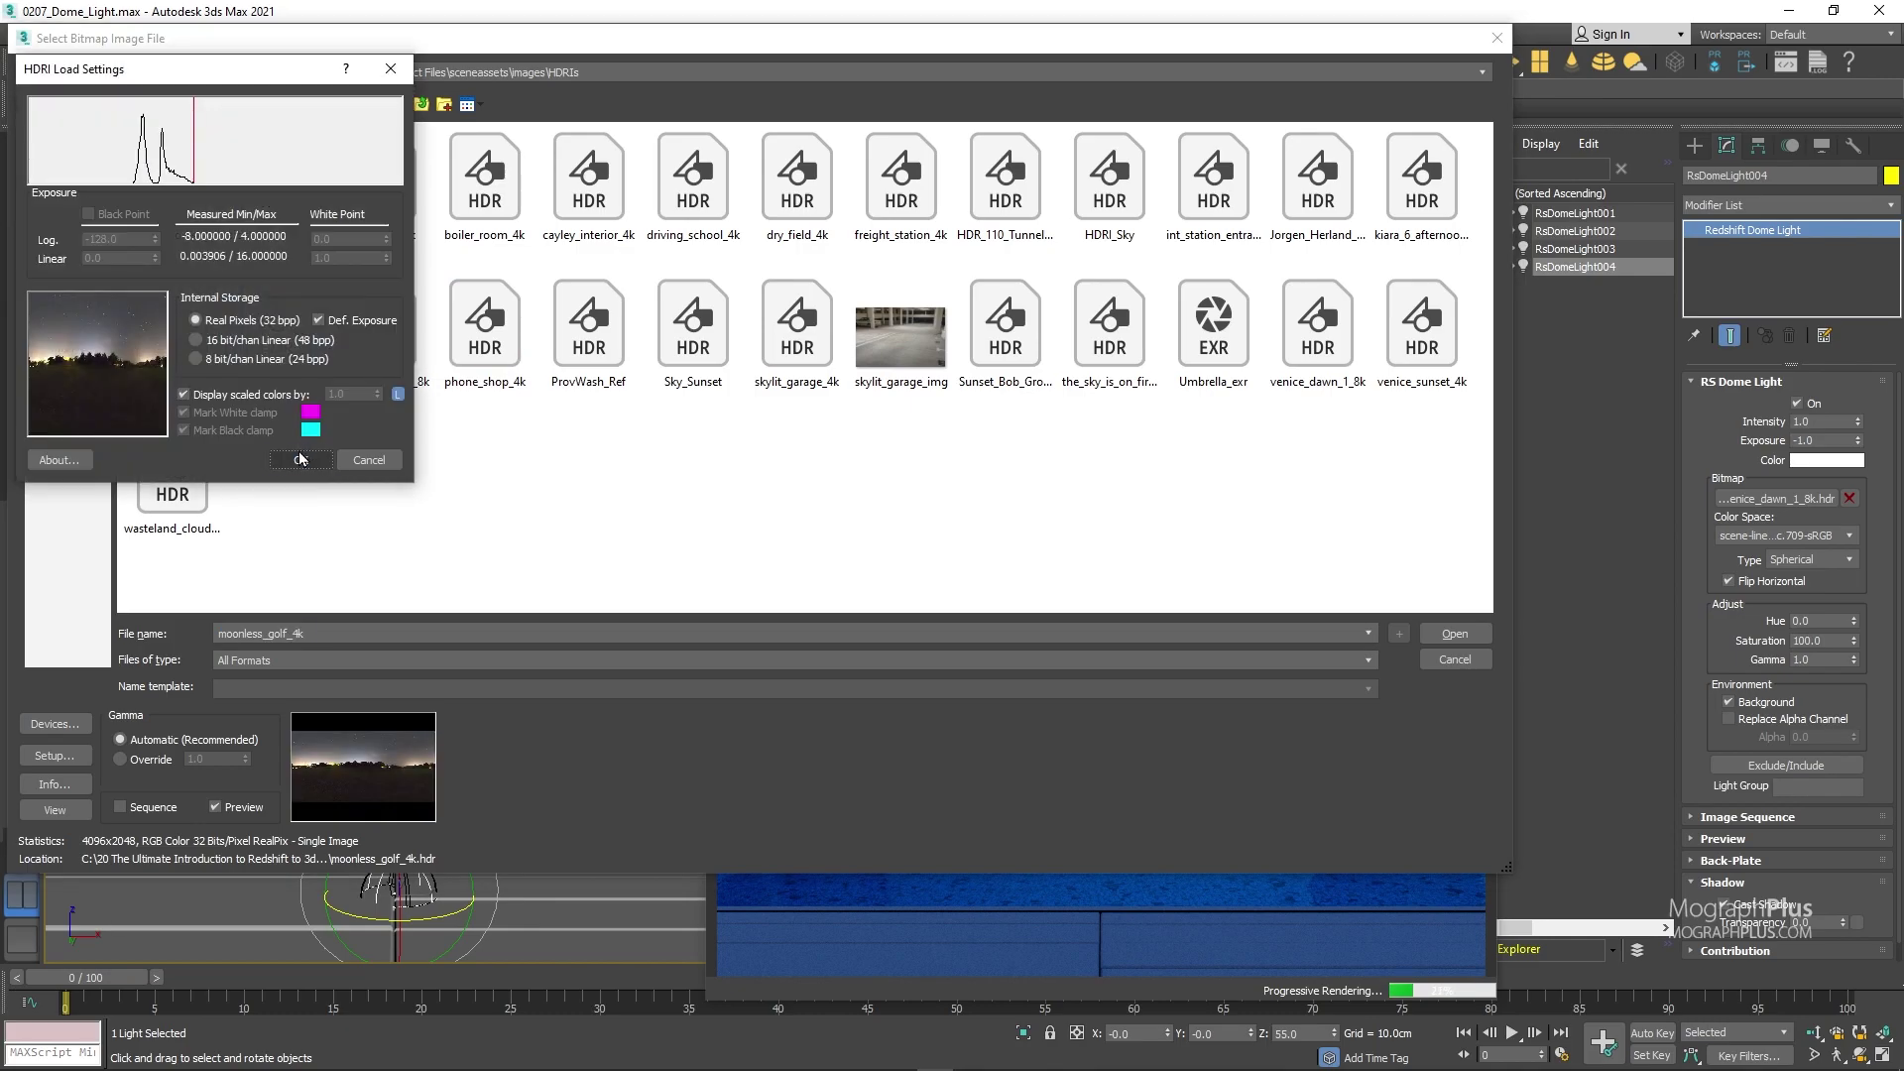
left_click(304, 452)
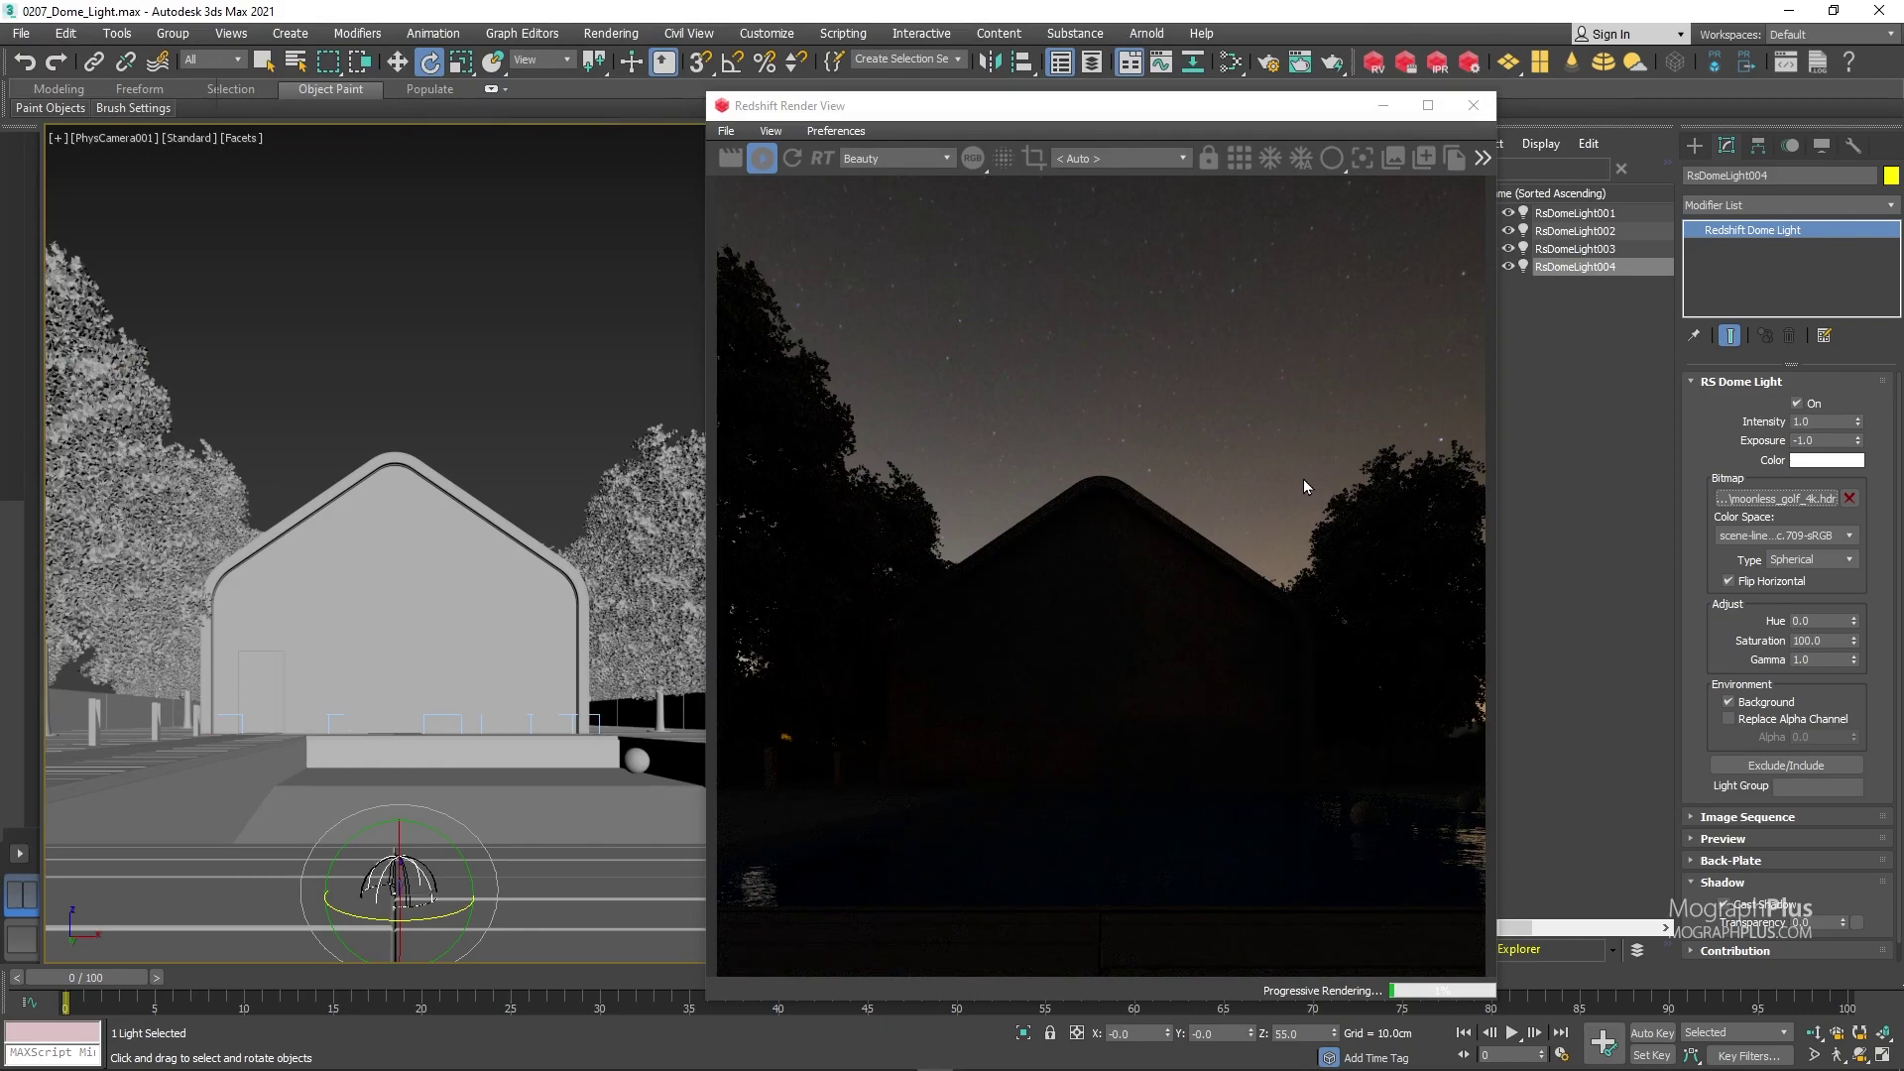
Set RsDomeLight004's exposure to 0 and its Z rotation to 130 degrees.
double_click(1828, 438)
type("0")
key("Return")
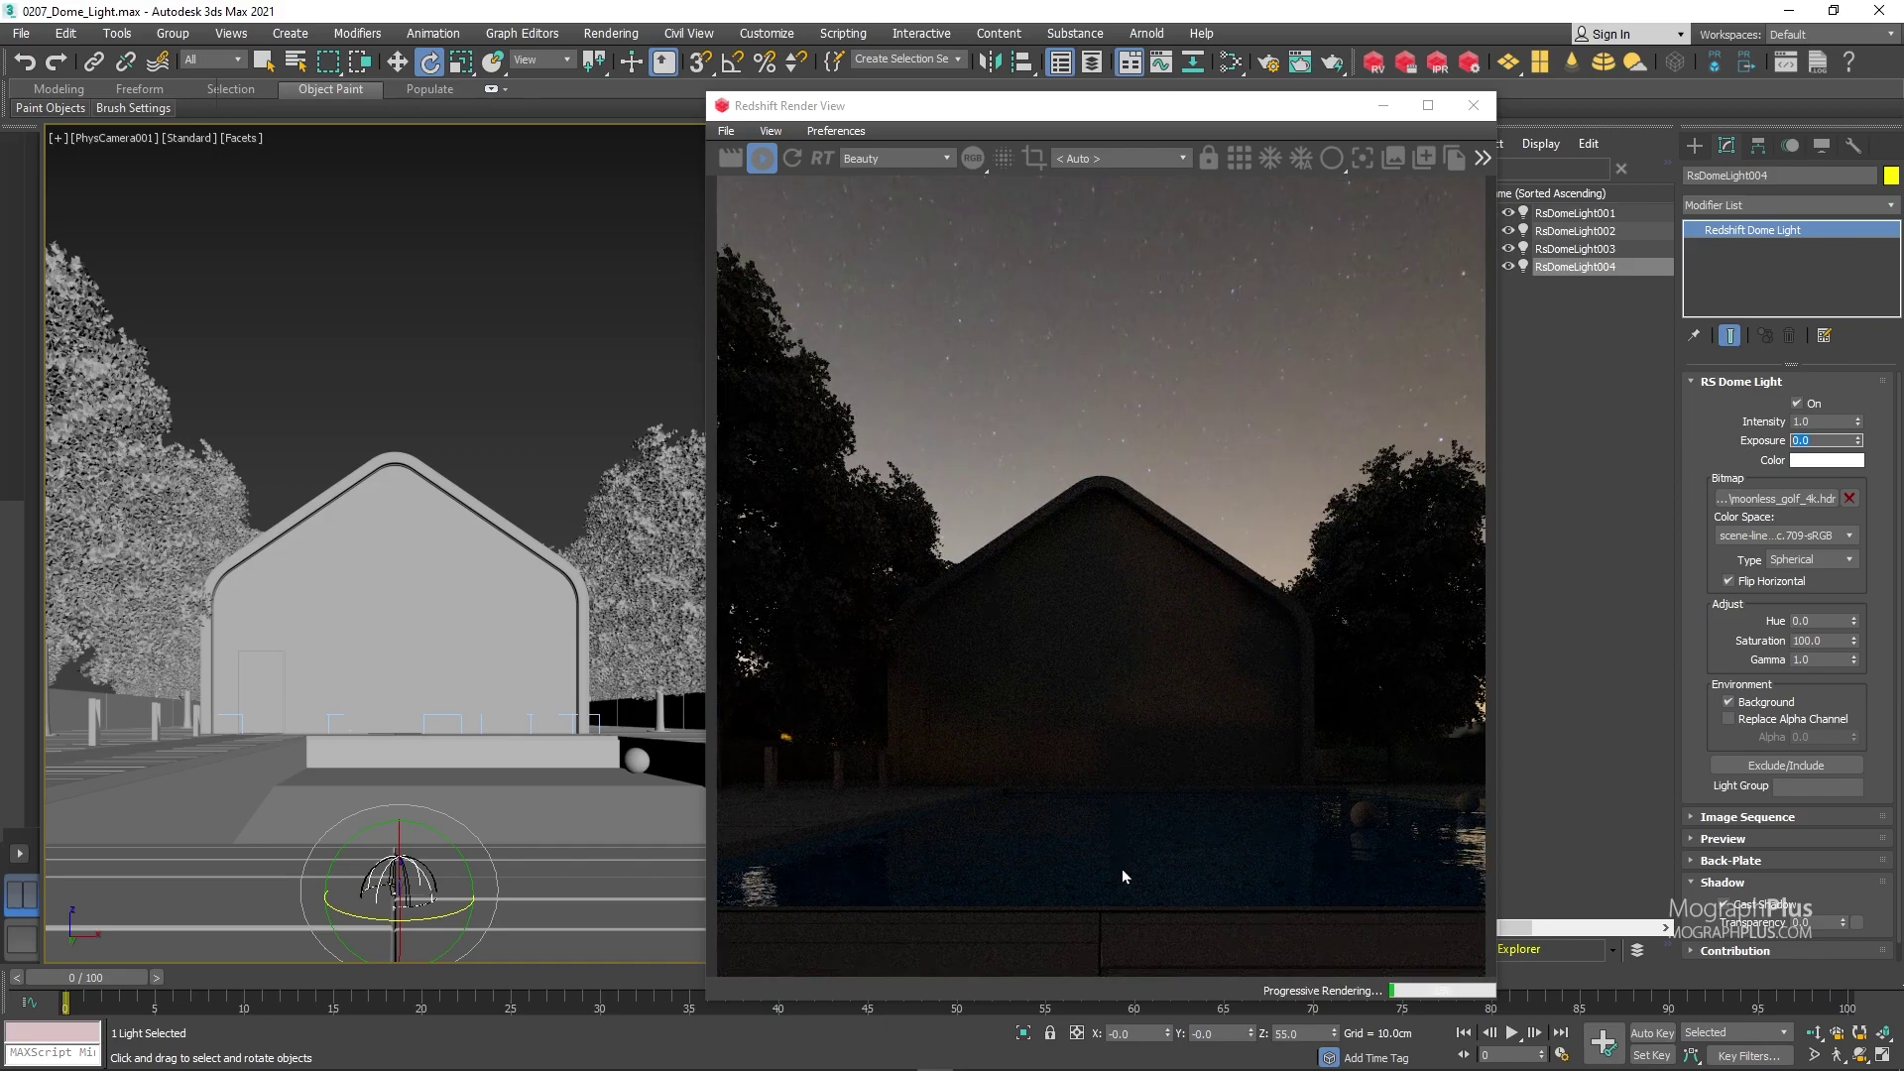
double_click(1317, 1033)
type("130")
key("Return")
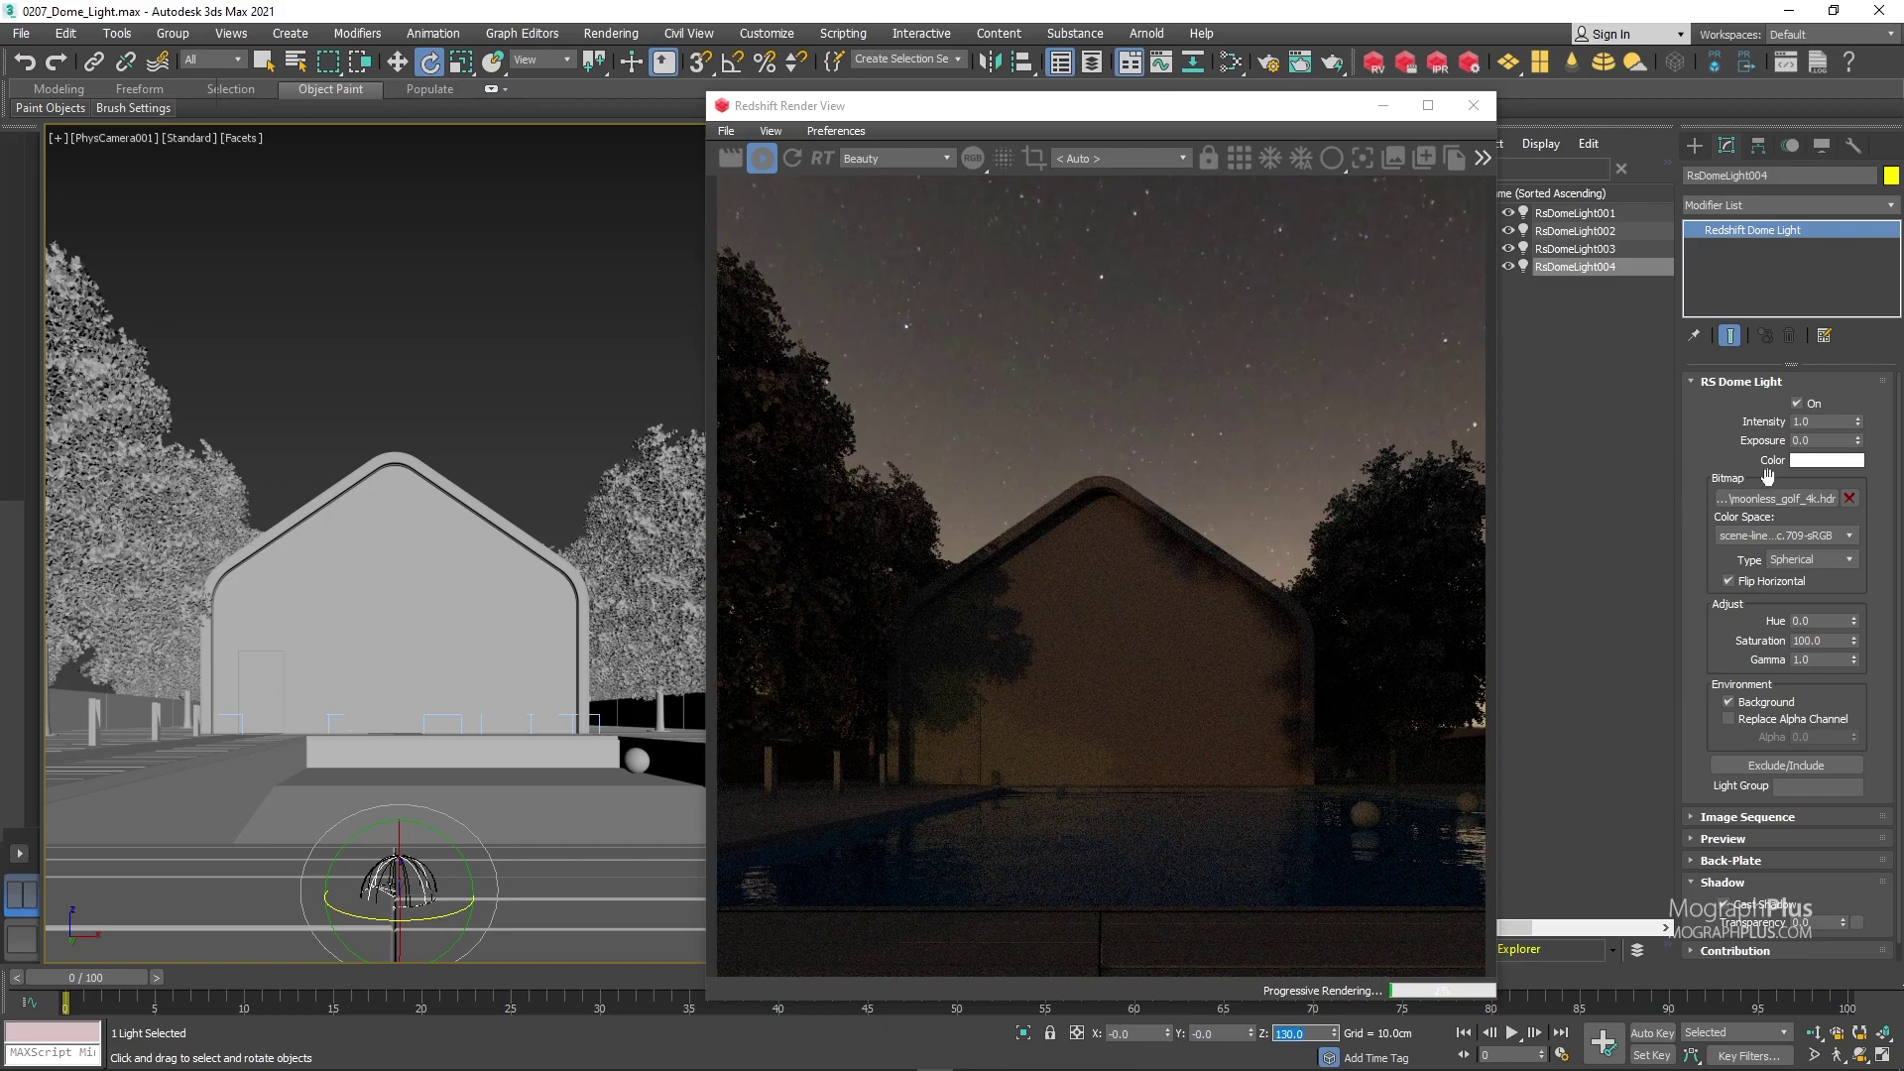
Try an exposure of -1 on RsDomeLight004 and restore it to 0.
double_click(1817, 440)
type("-1")
key("Return")
key("Return")
Stop the interactive render and switch the active dome light from RsDomeLight004 back to RsDomeLight001.
left_click(763, 162)
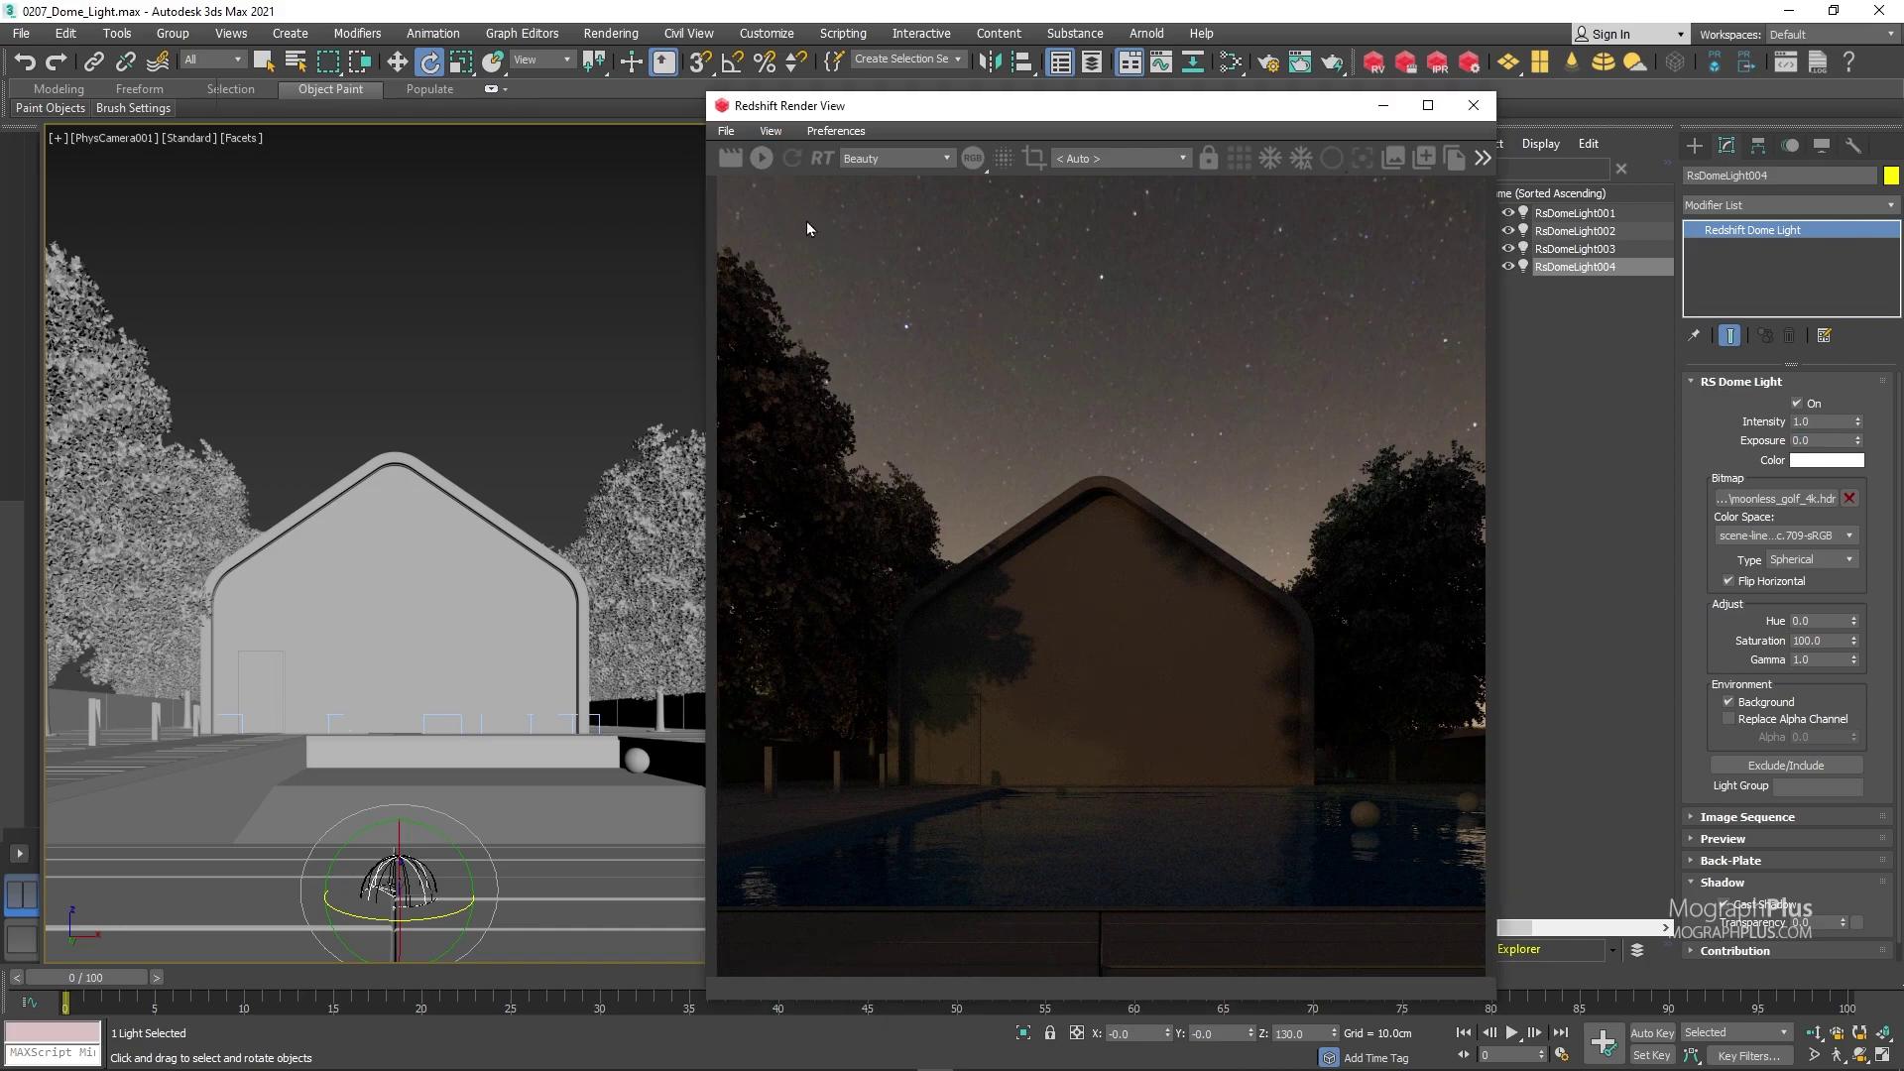
left_click(1805, 400)
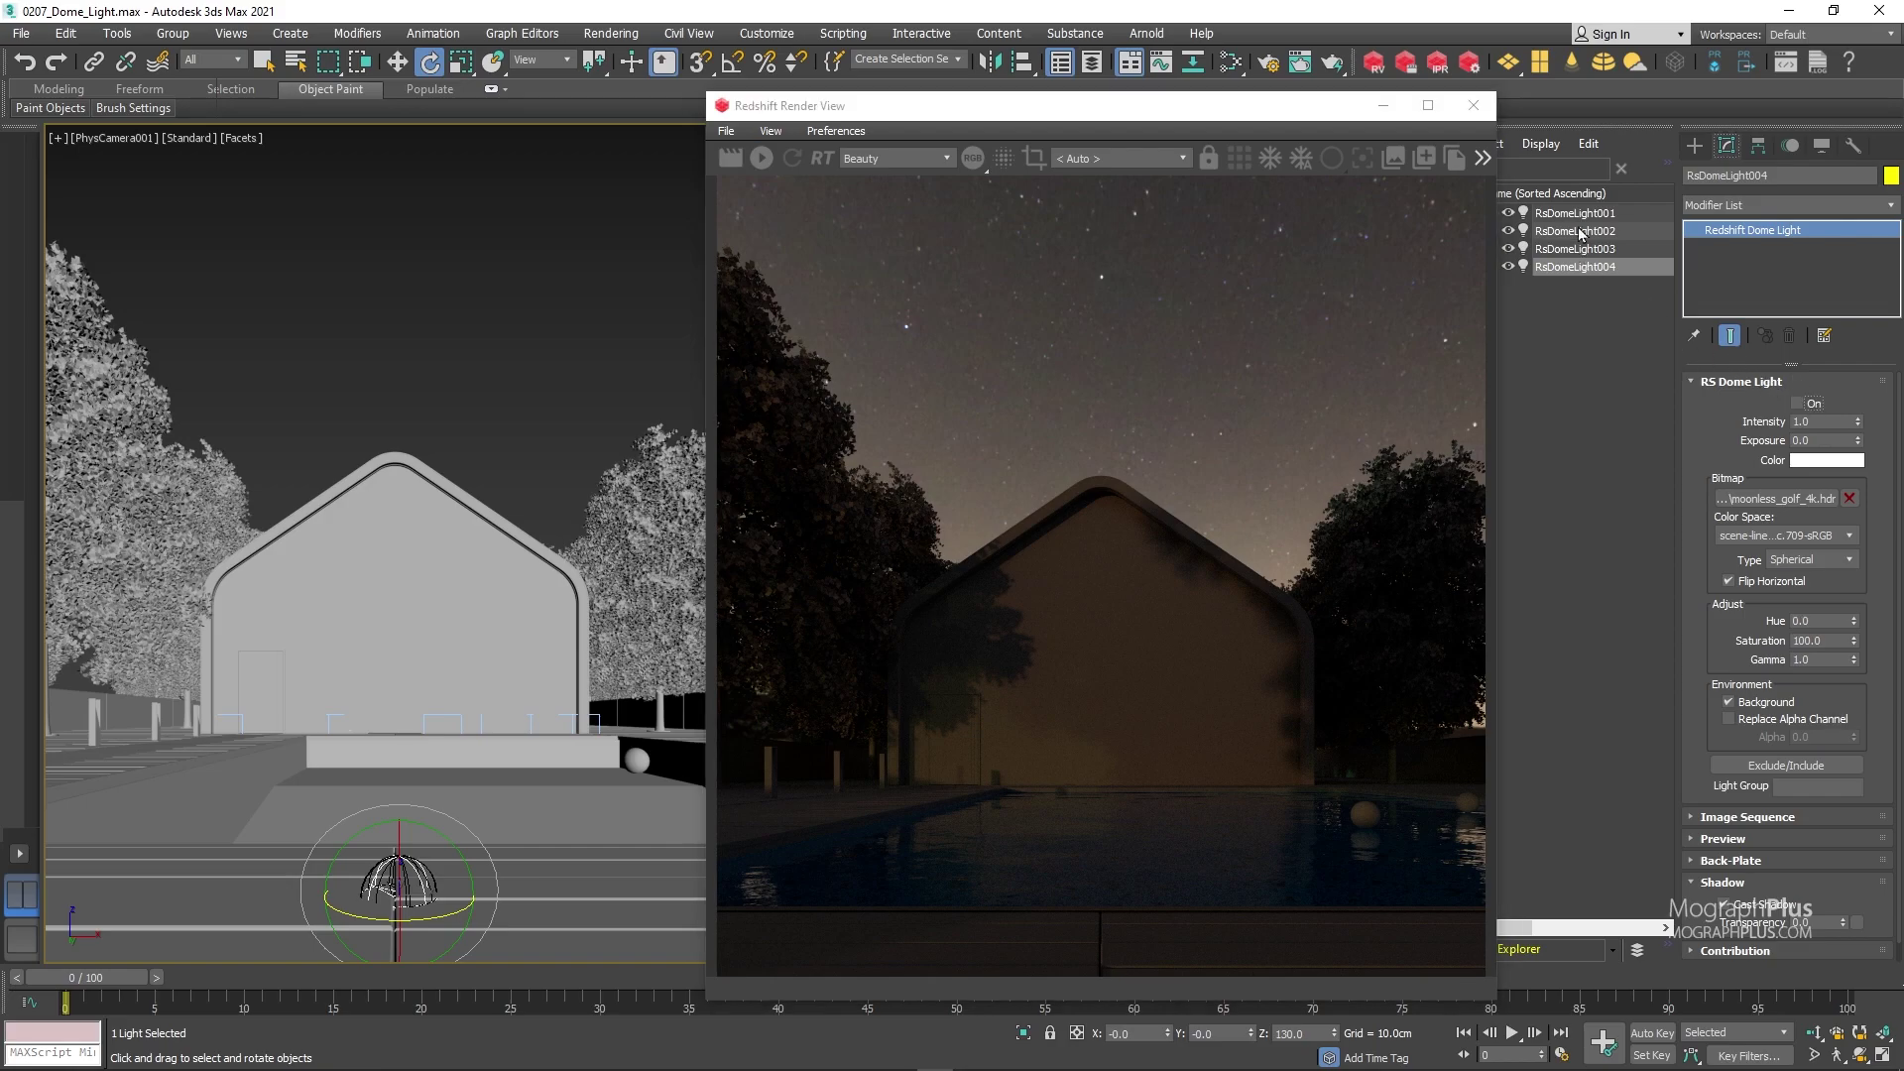
left_click(1577, 213)
left_click(1806, 402)
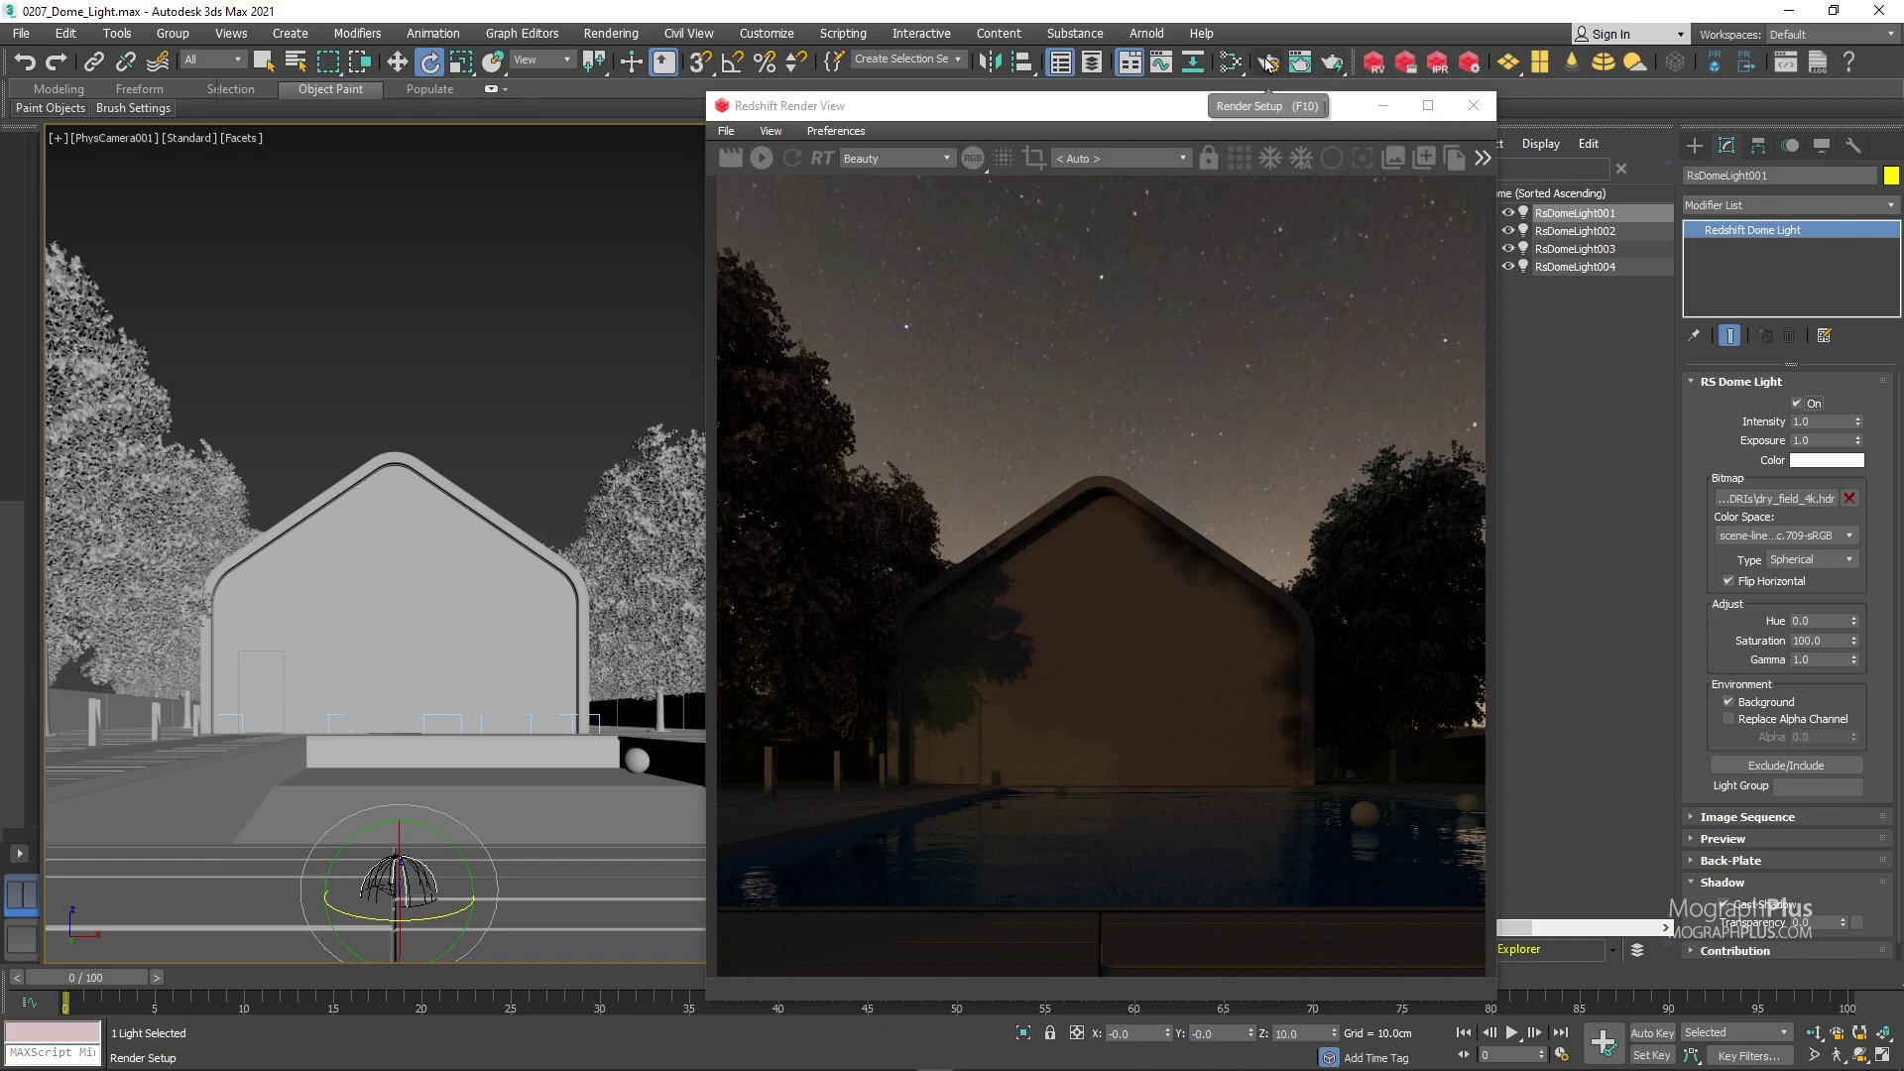
Open the render setup, switch the Redshift settings to Basic mode and set the bucket quality to High.
key("F10")
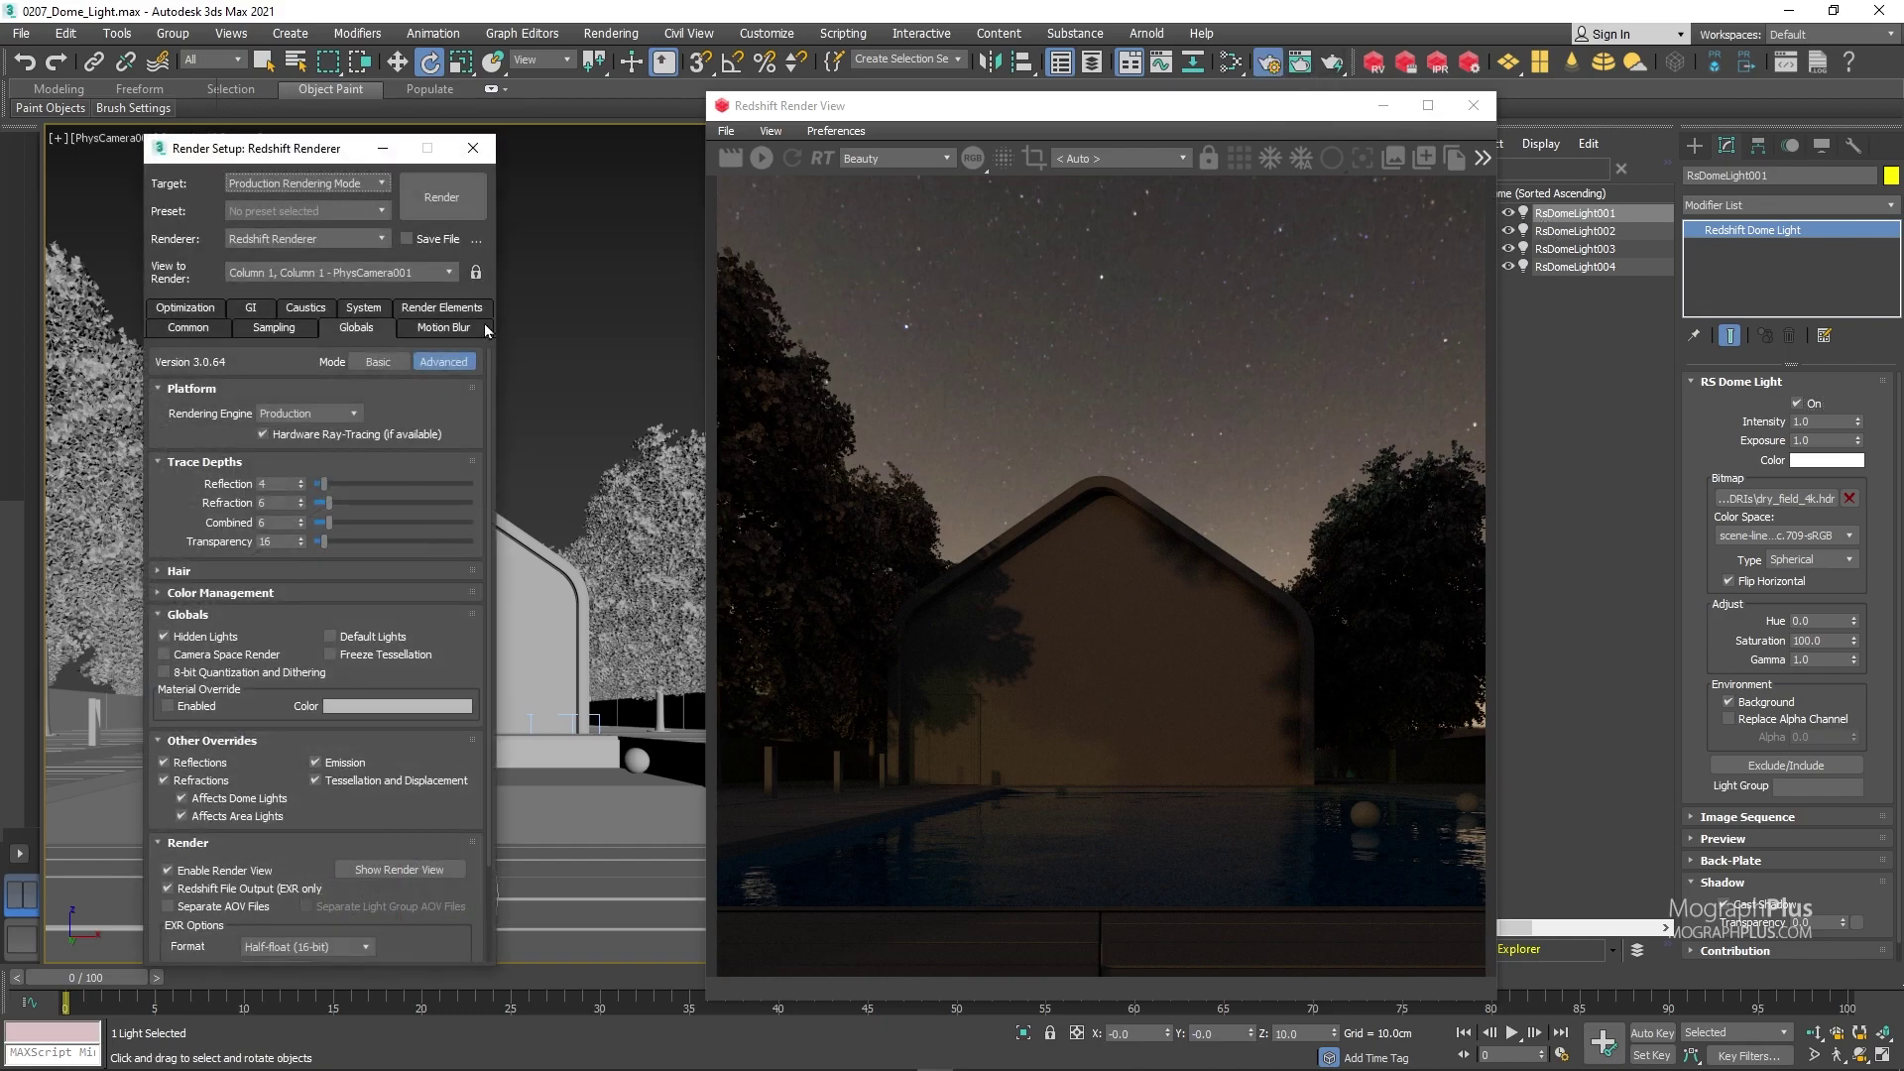
left_click(198, 327)
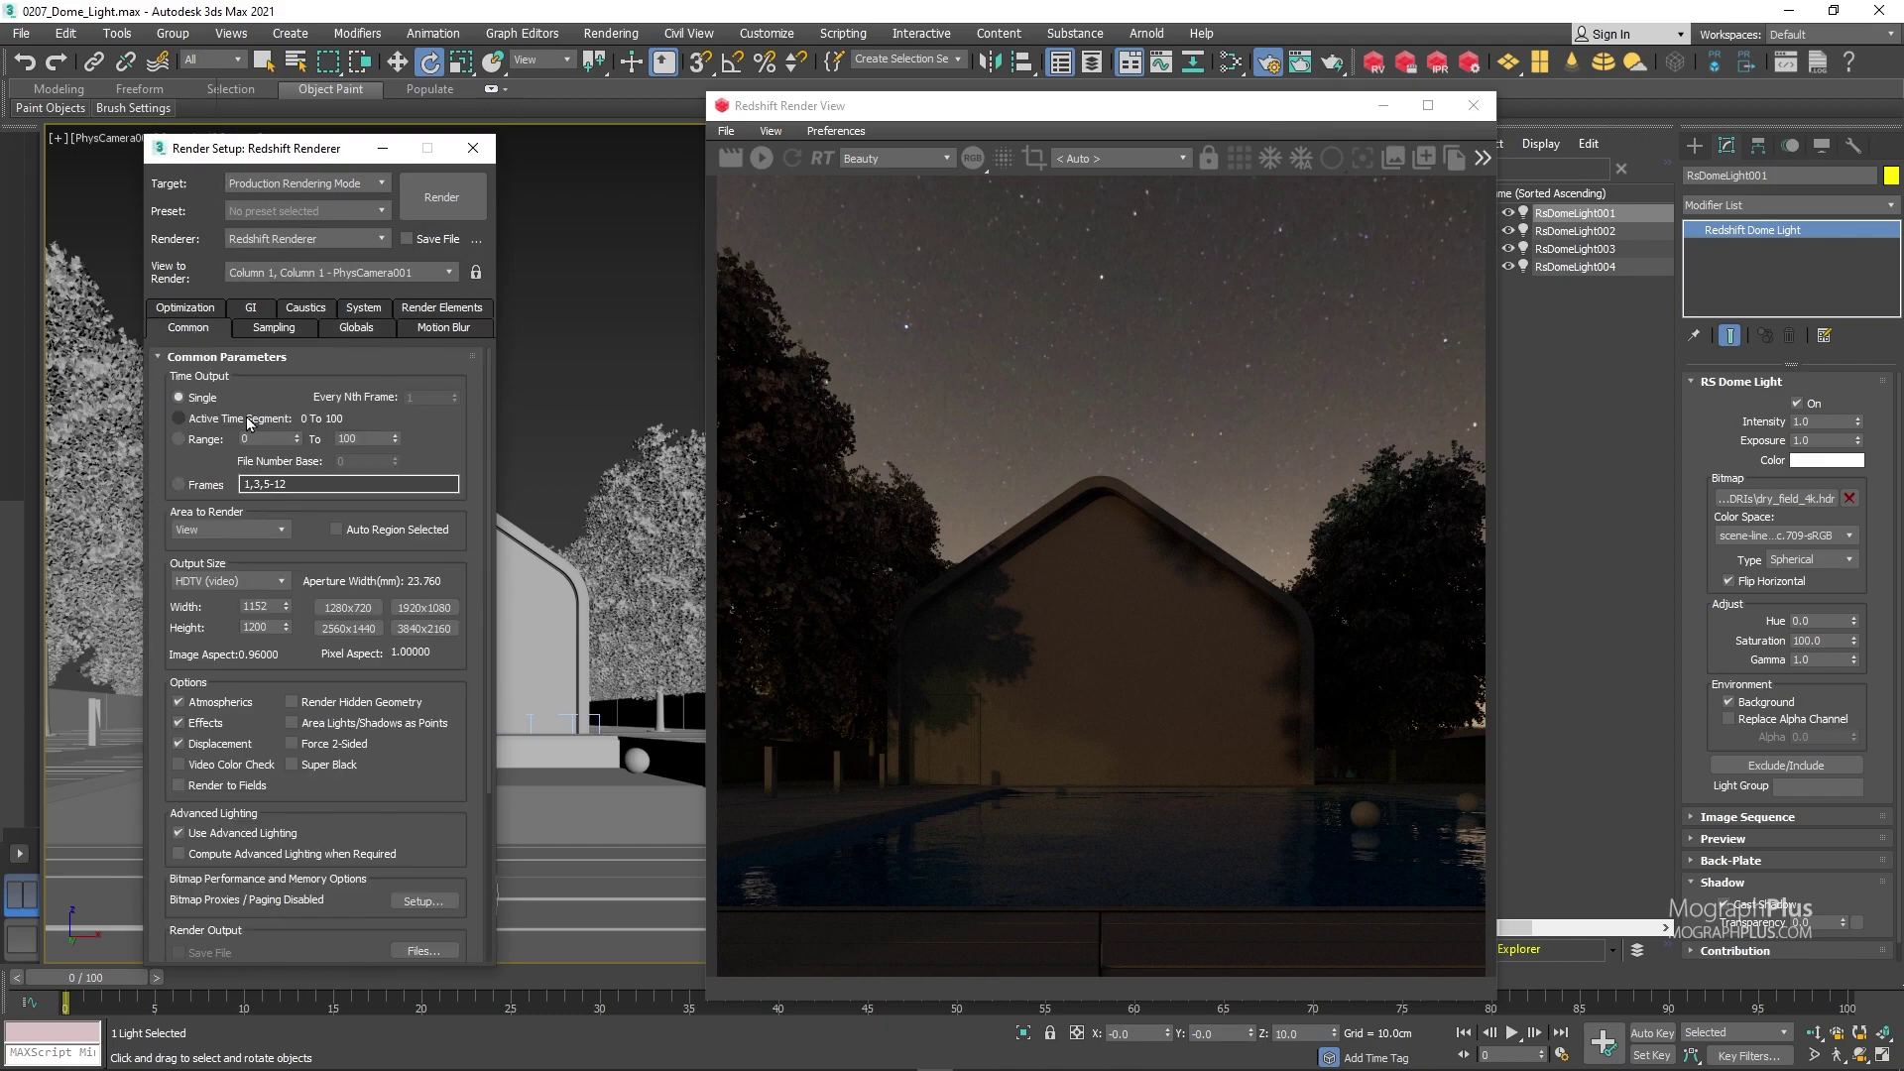
double_click(255, 627)
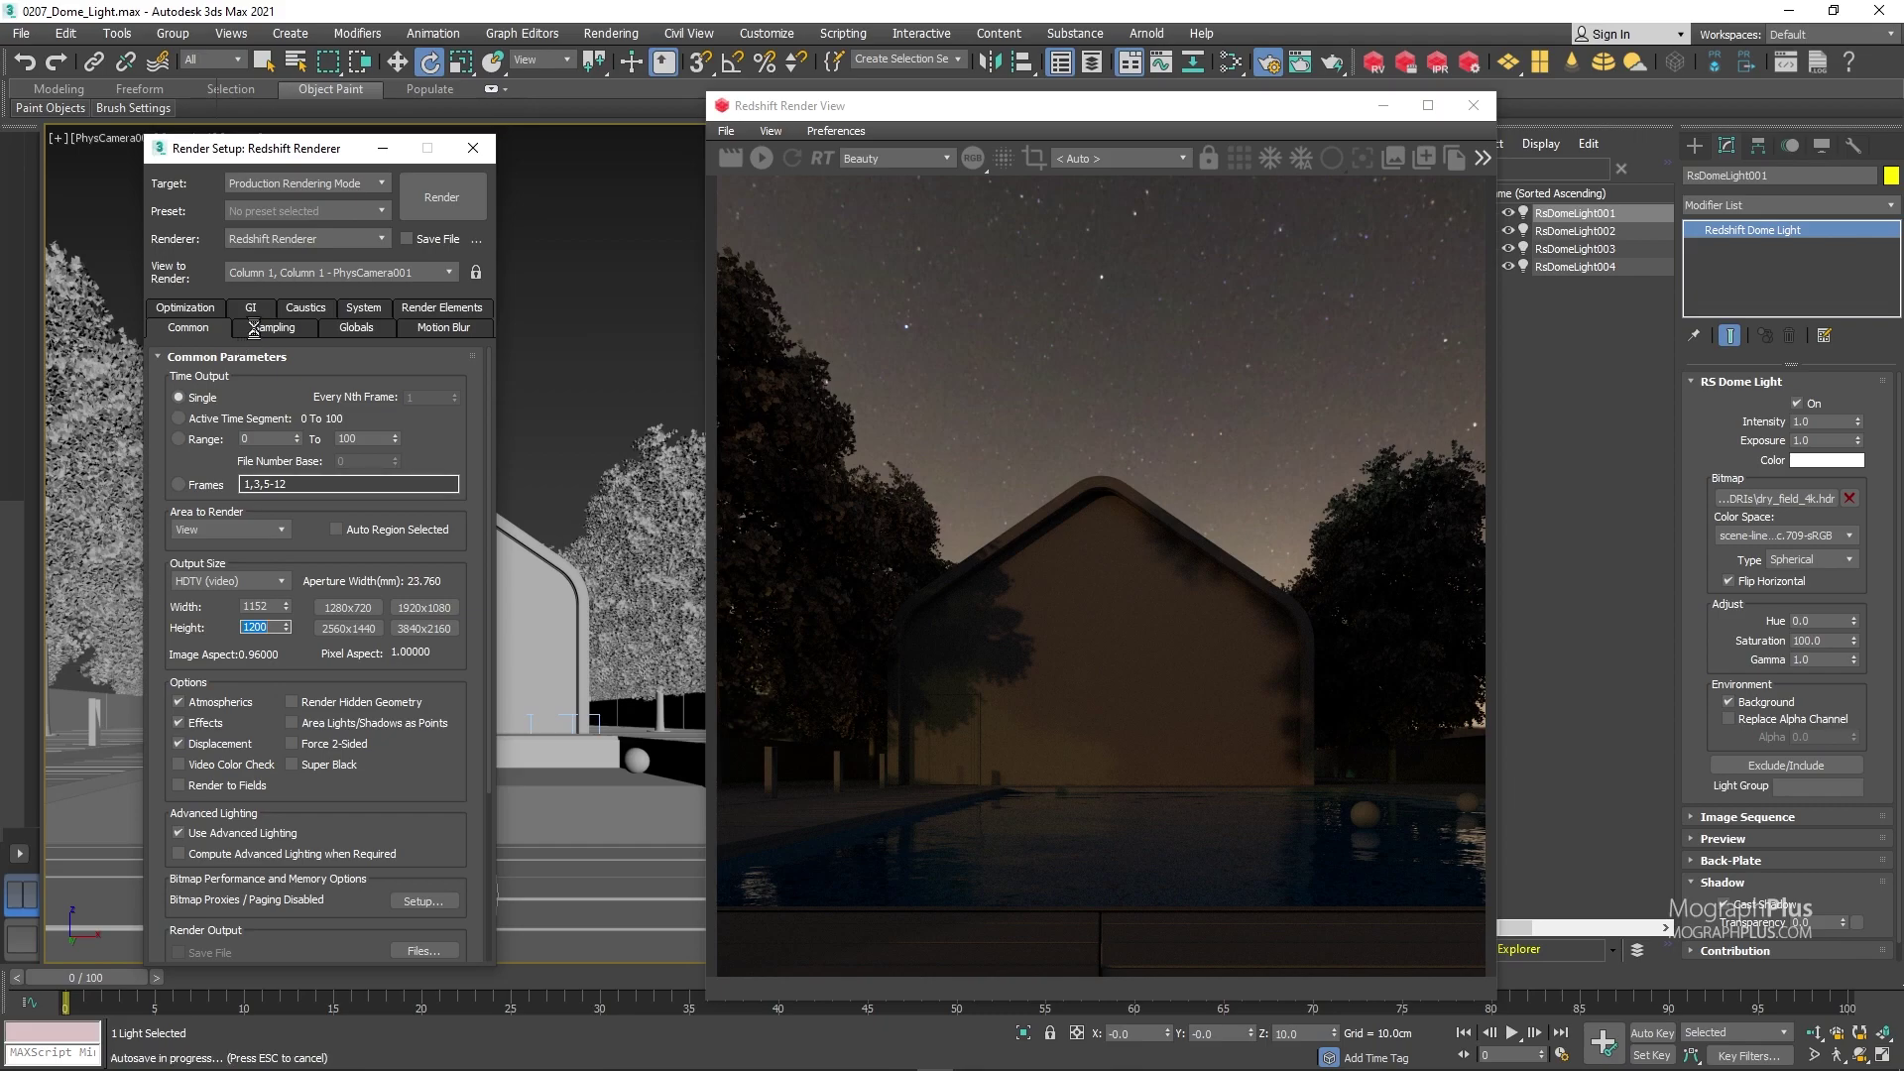
left_click(255, 328)
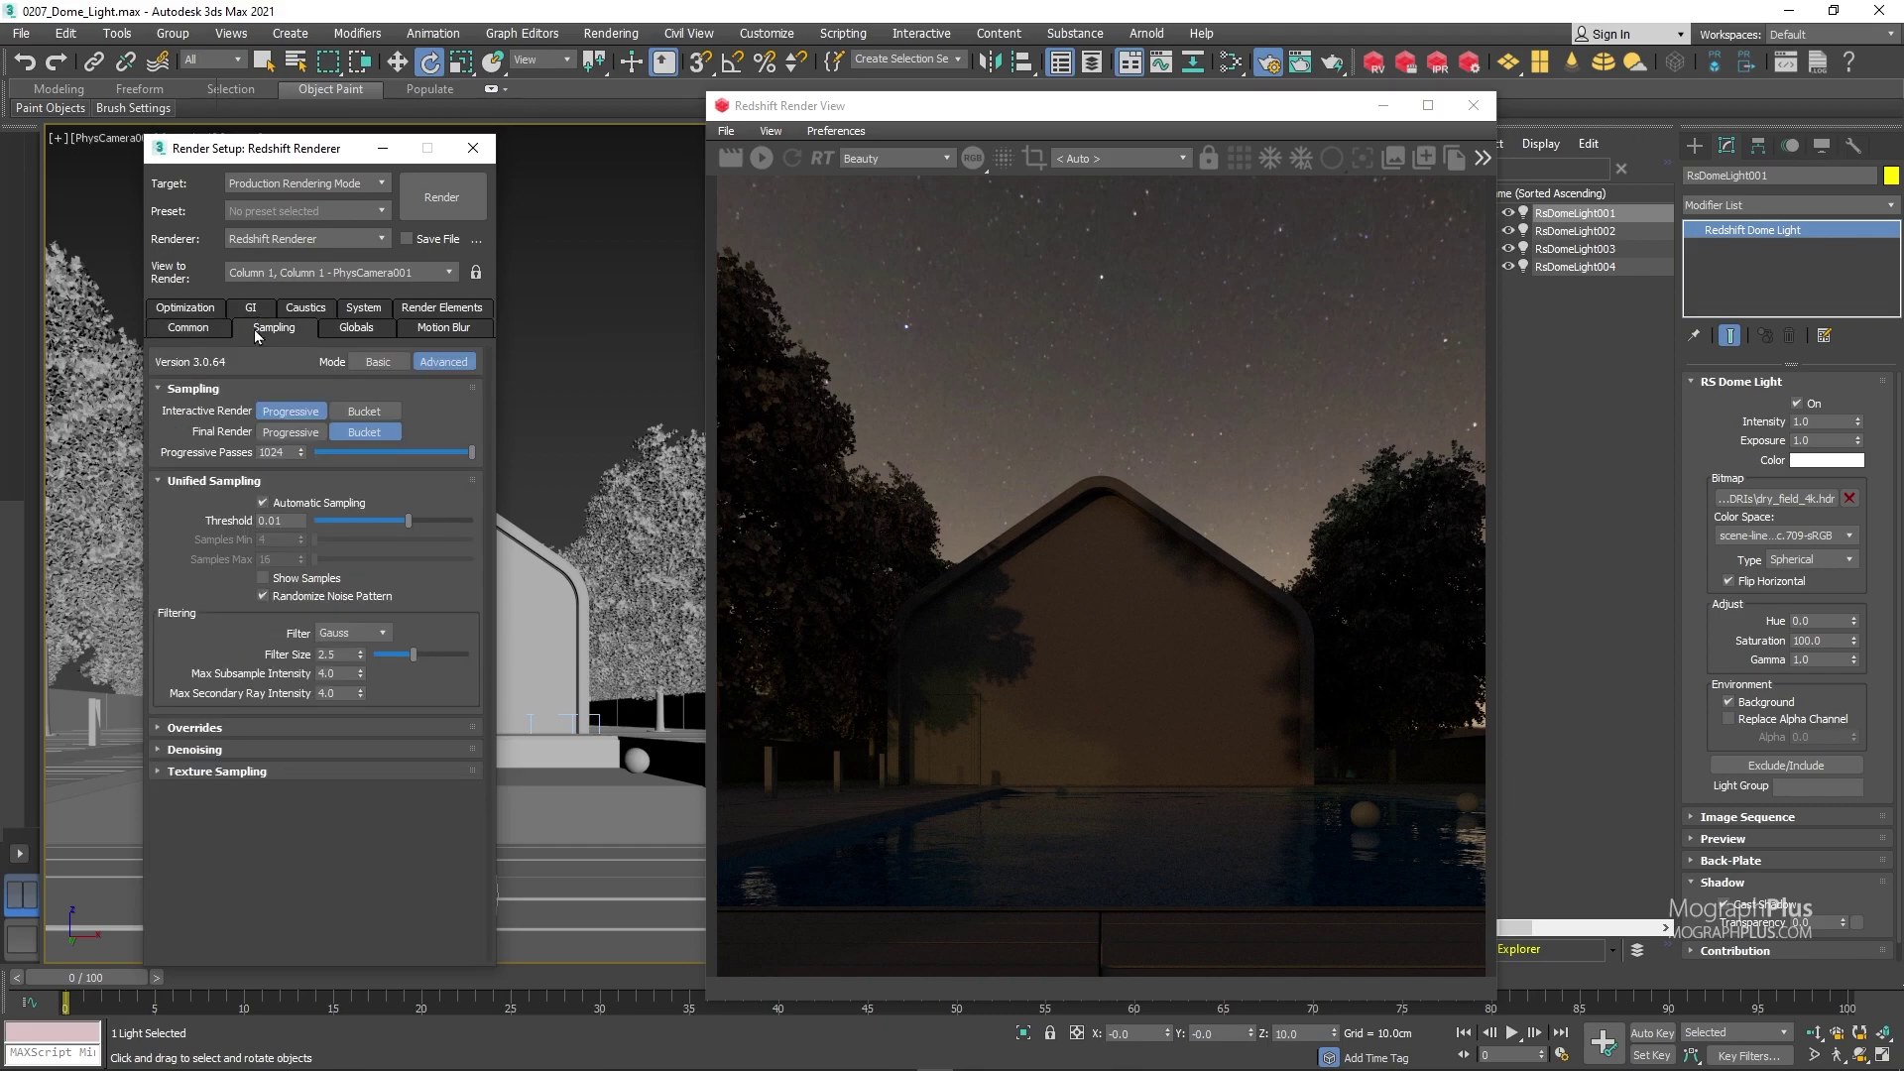
left_click(377, 361)
left_click(377, 438)
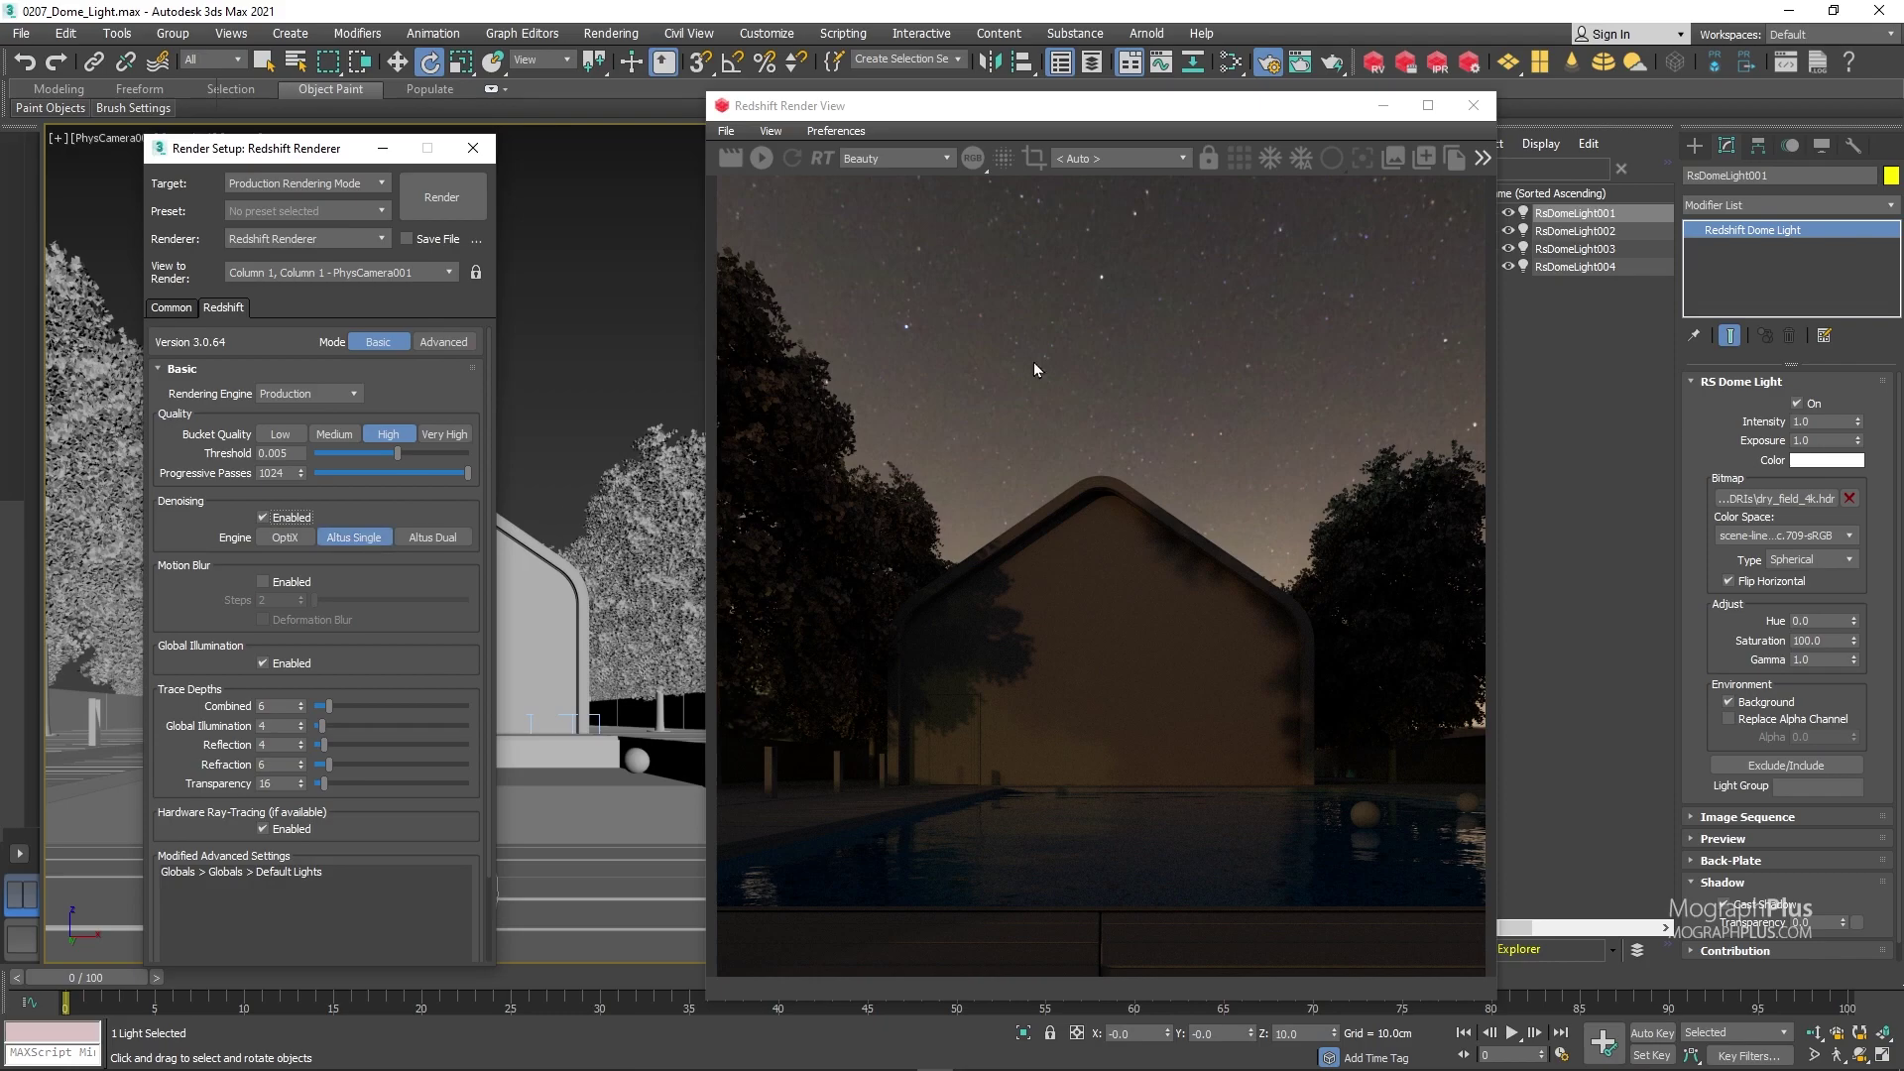
Check RsDomeLight003 and RsDomeLight004, reselect RsDomeLight001 and render the final frame of the pool house with its dry_field_4k daylight HDR.
left_click(1599, 248)
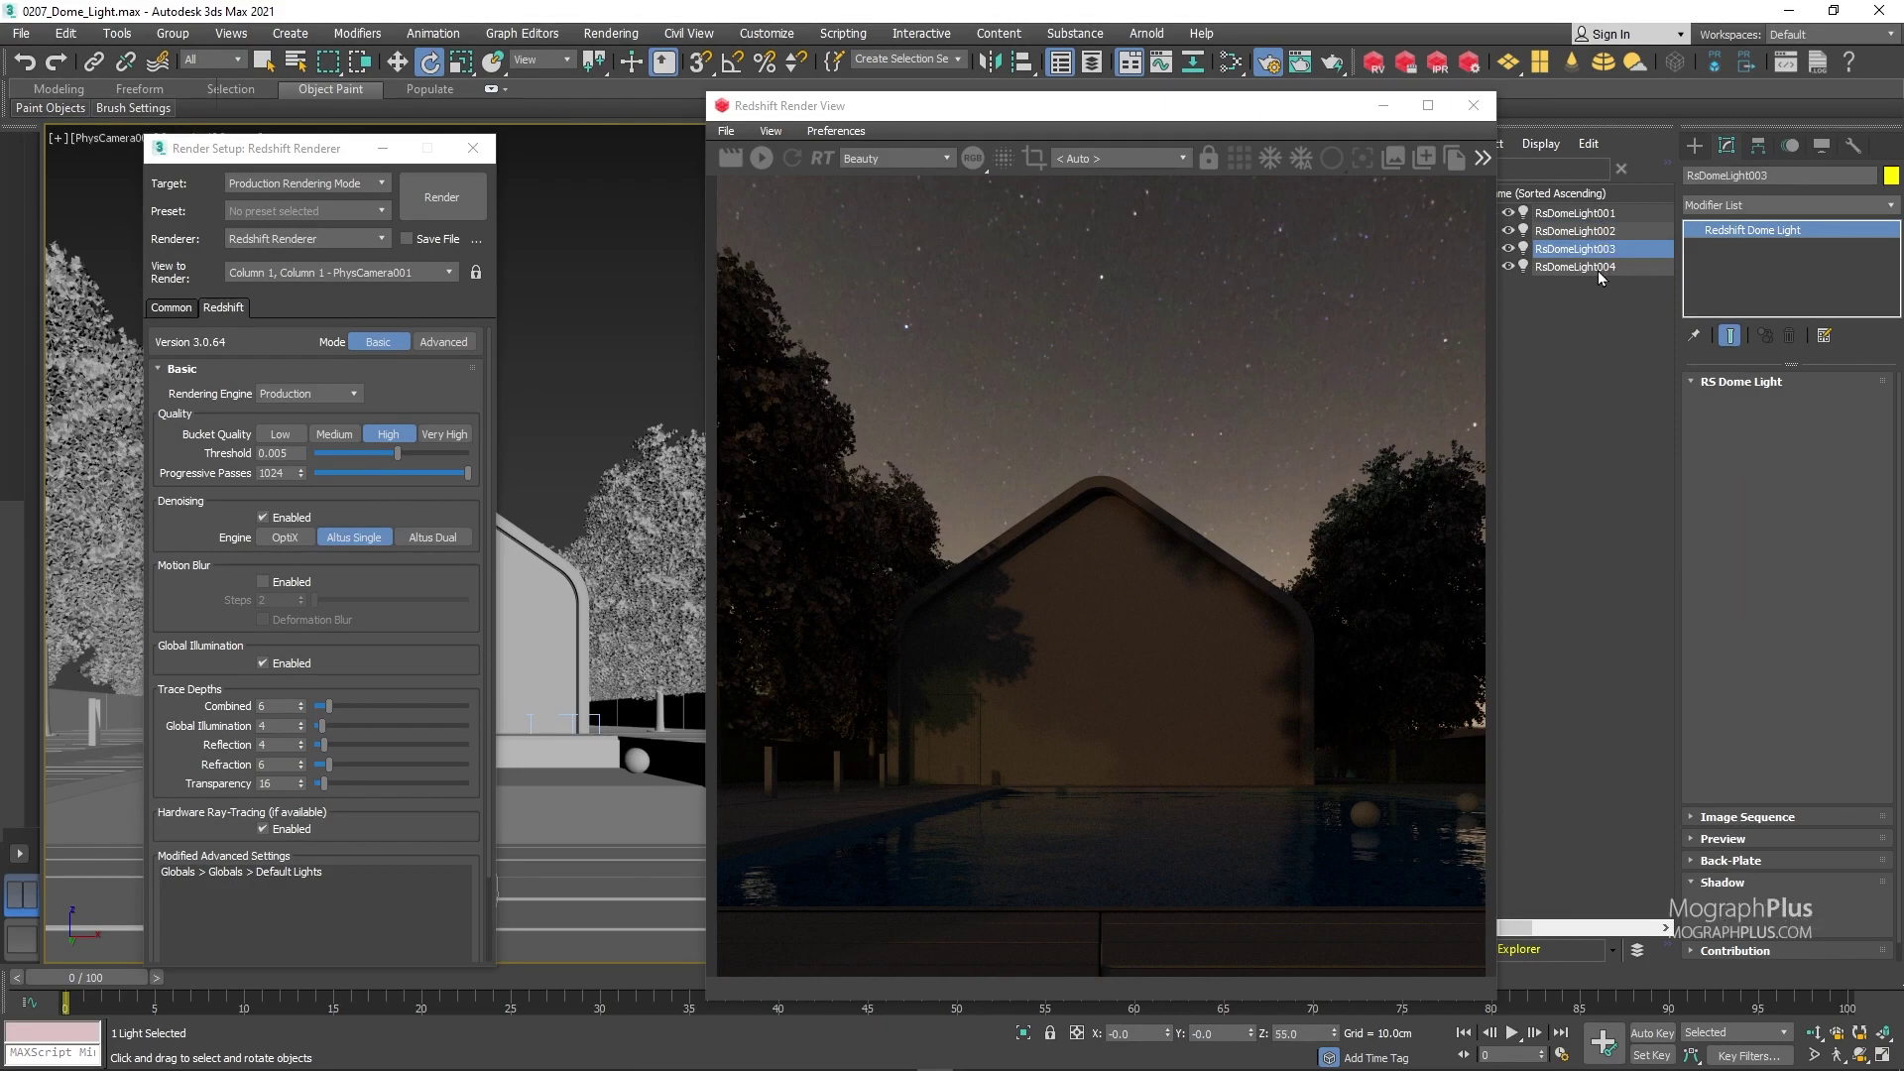
left_click(1600, 267)
left_click(1585, 214)
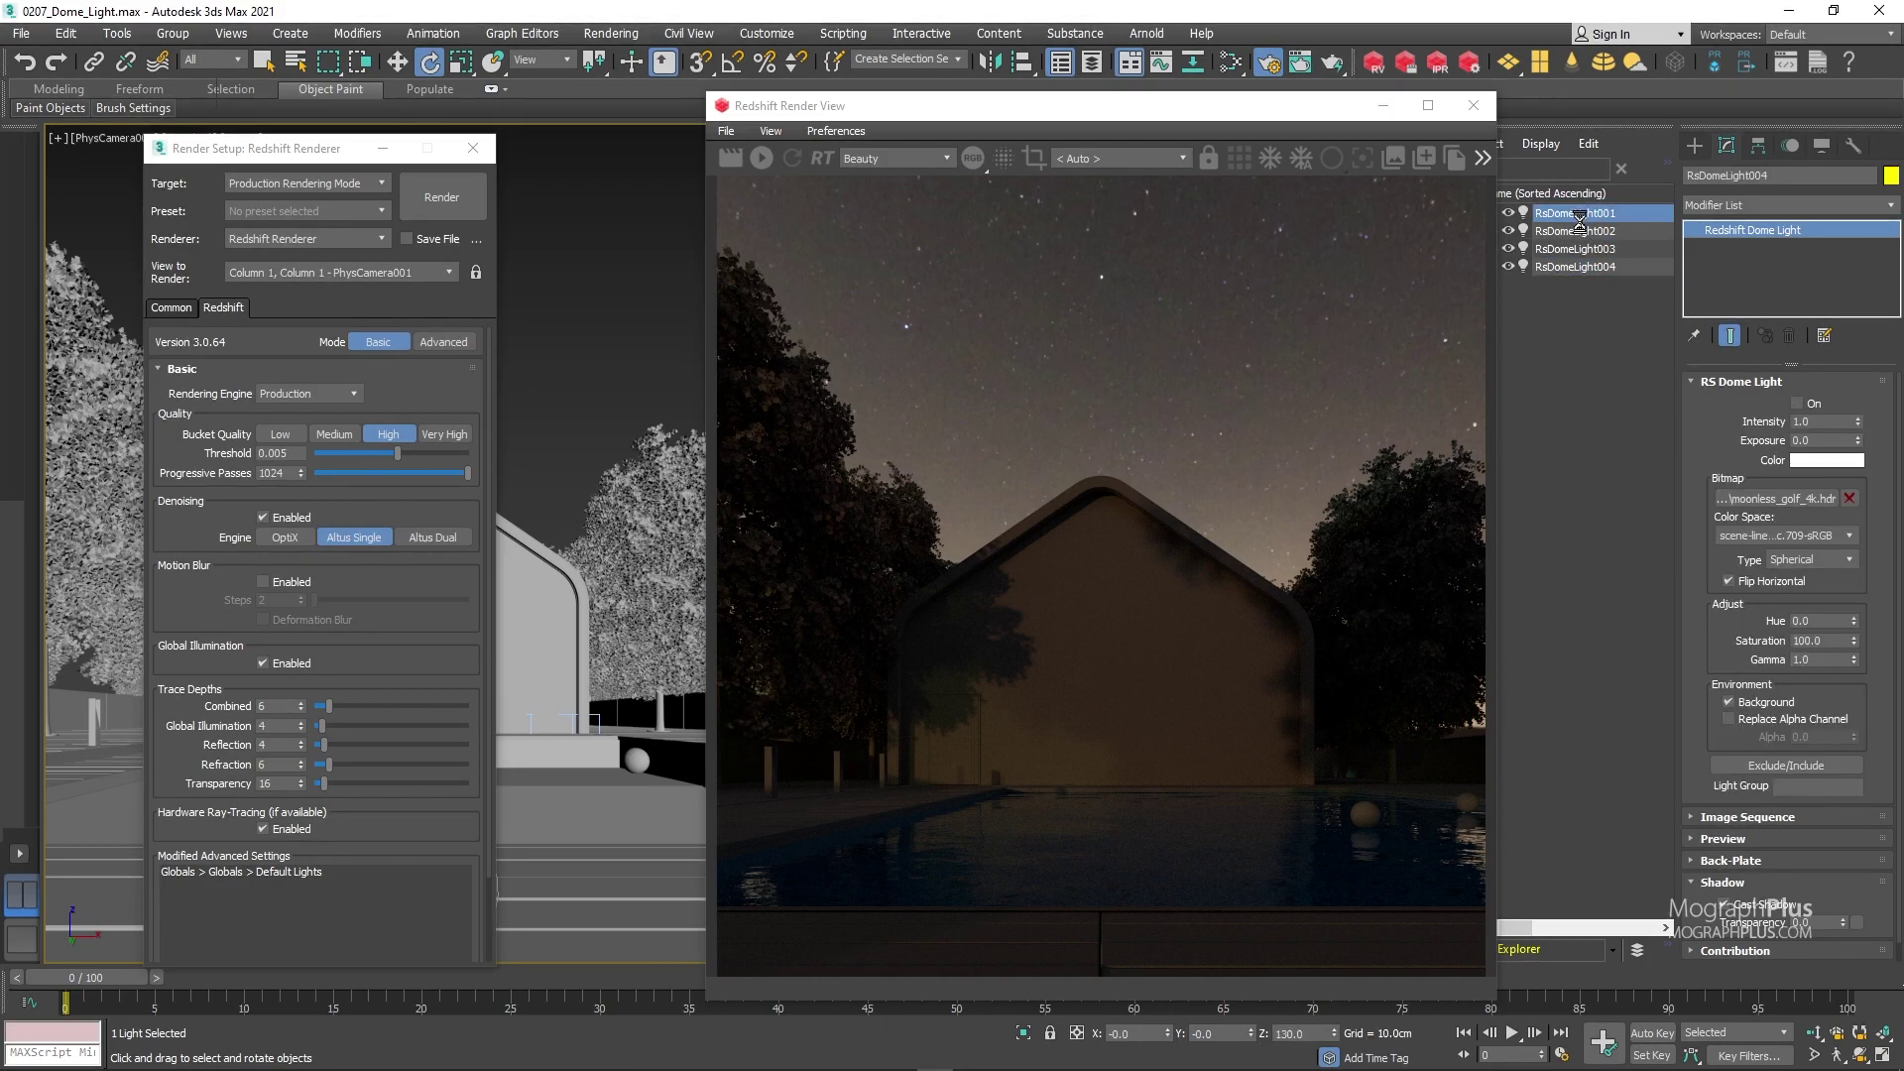
left_click(734, 158)
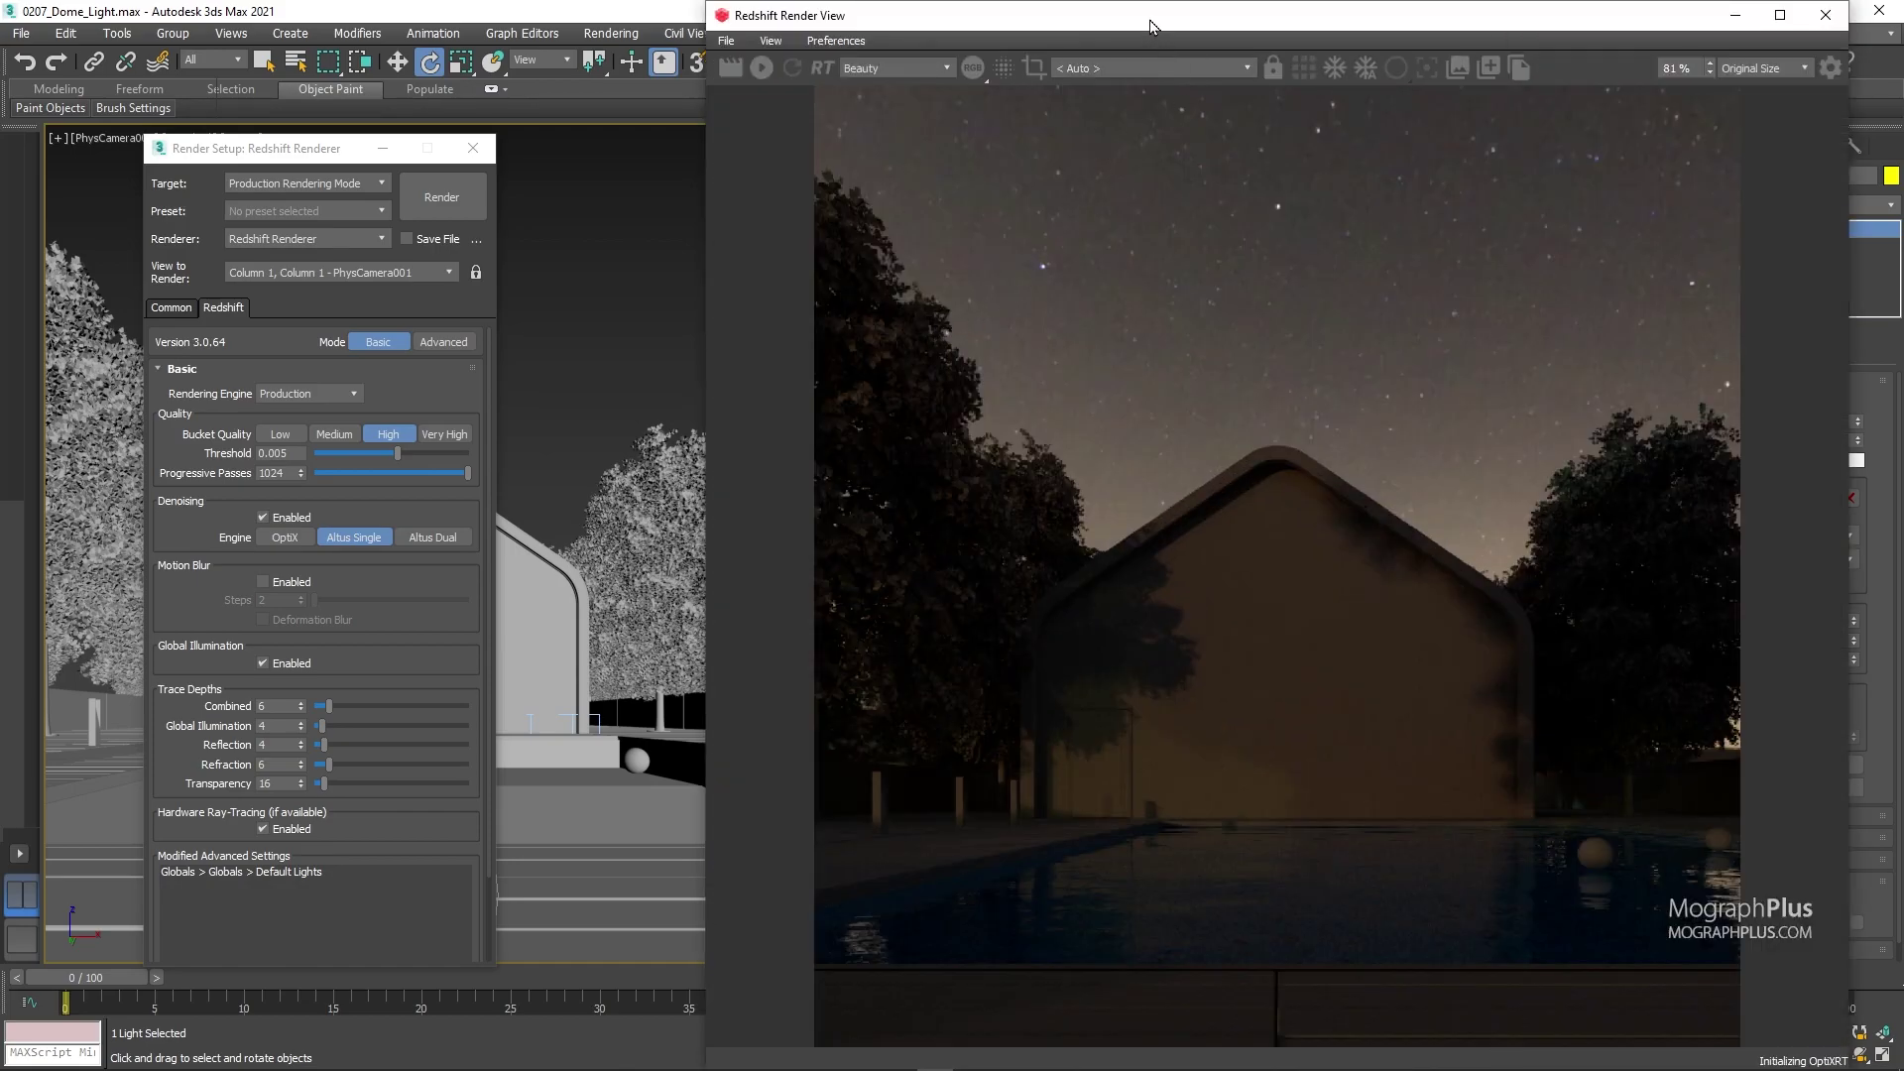
left_click_drag(1148, 20, 1015, 37)
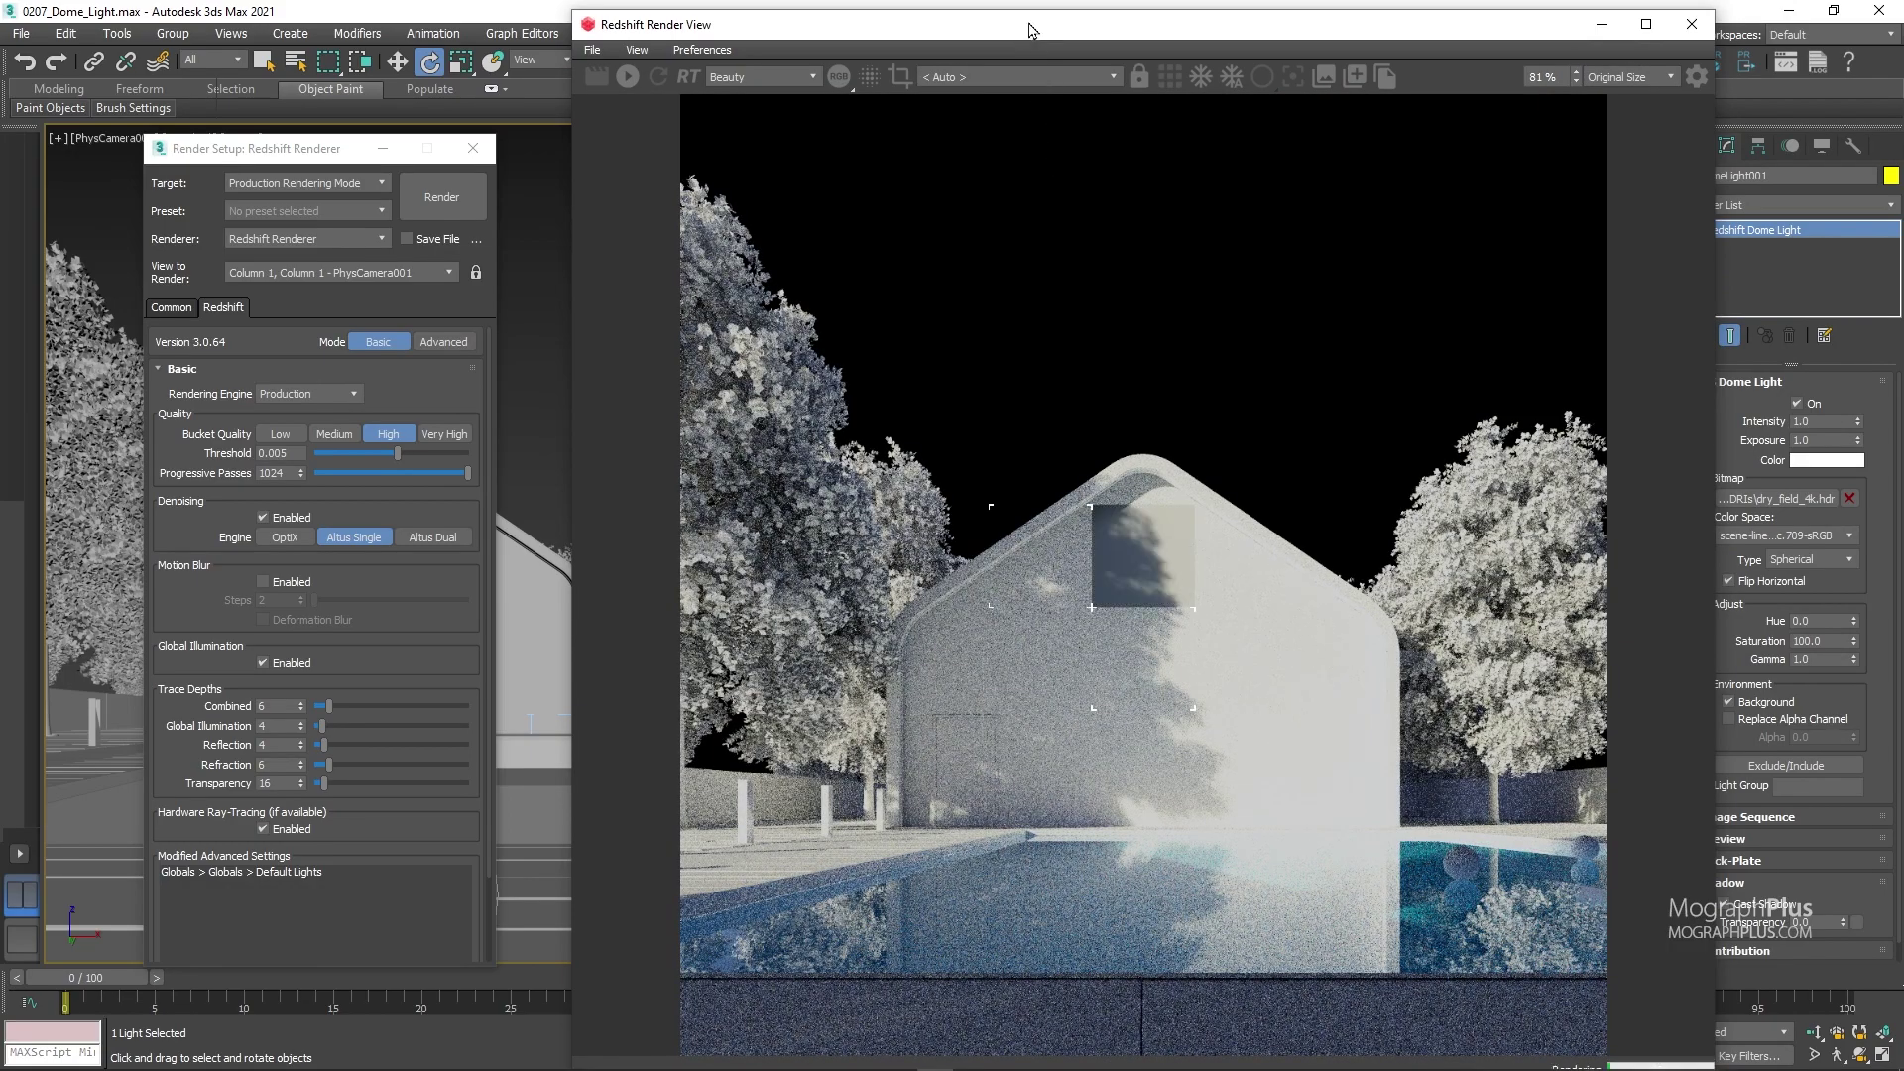
left_click_drag(1029, 30, 1030, 22)
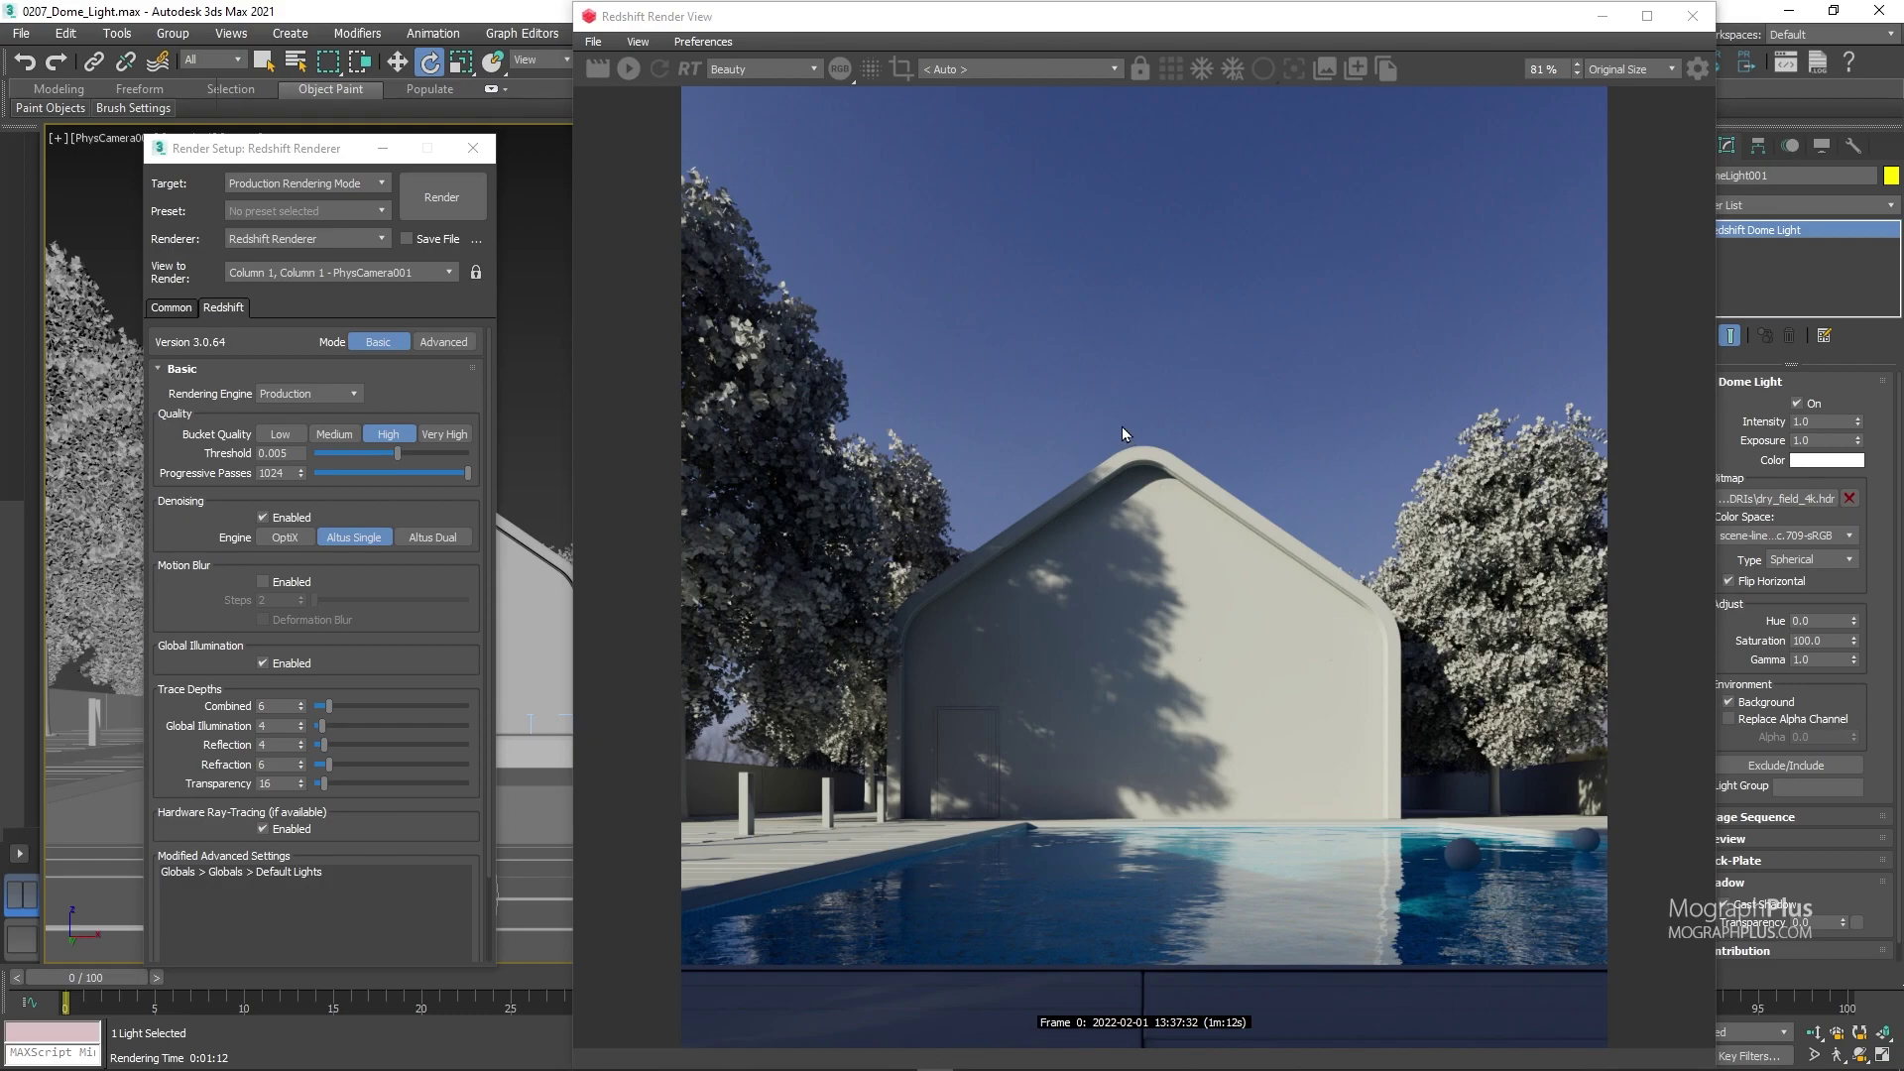
scroll(1123, 433, "up", 3)
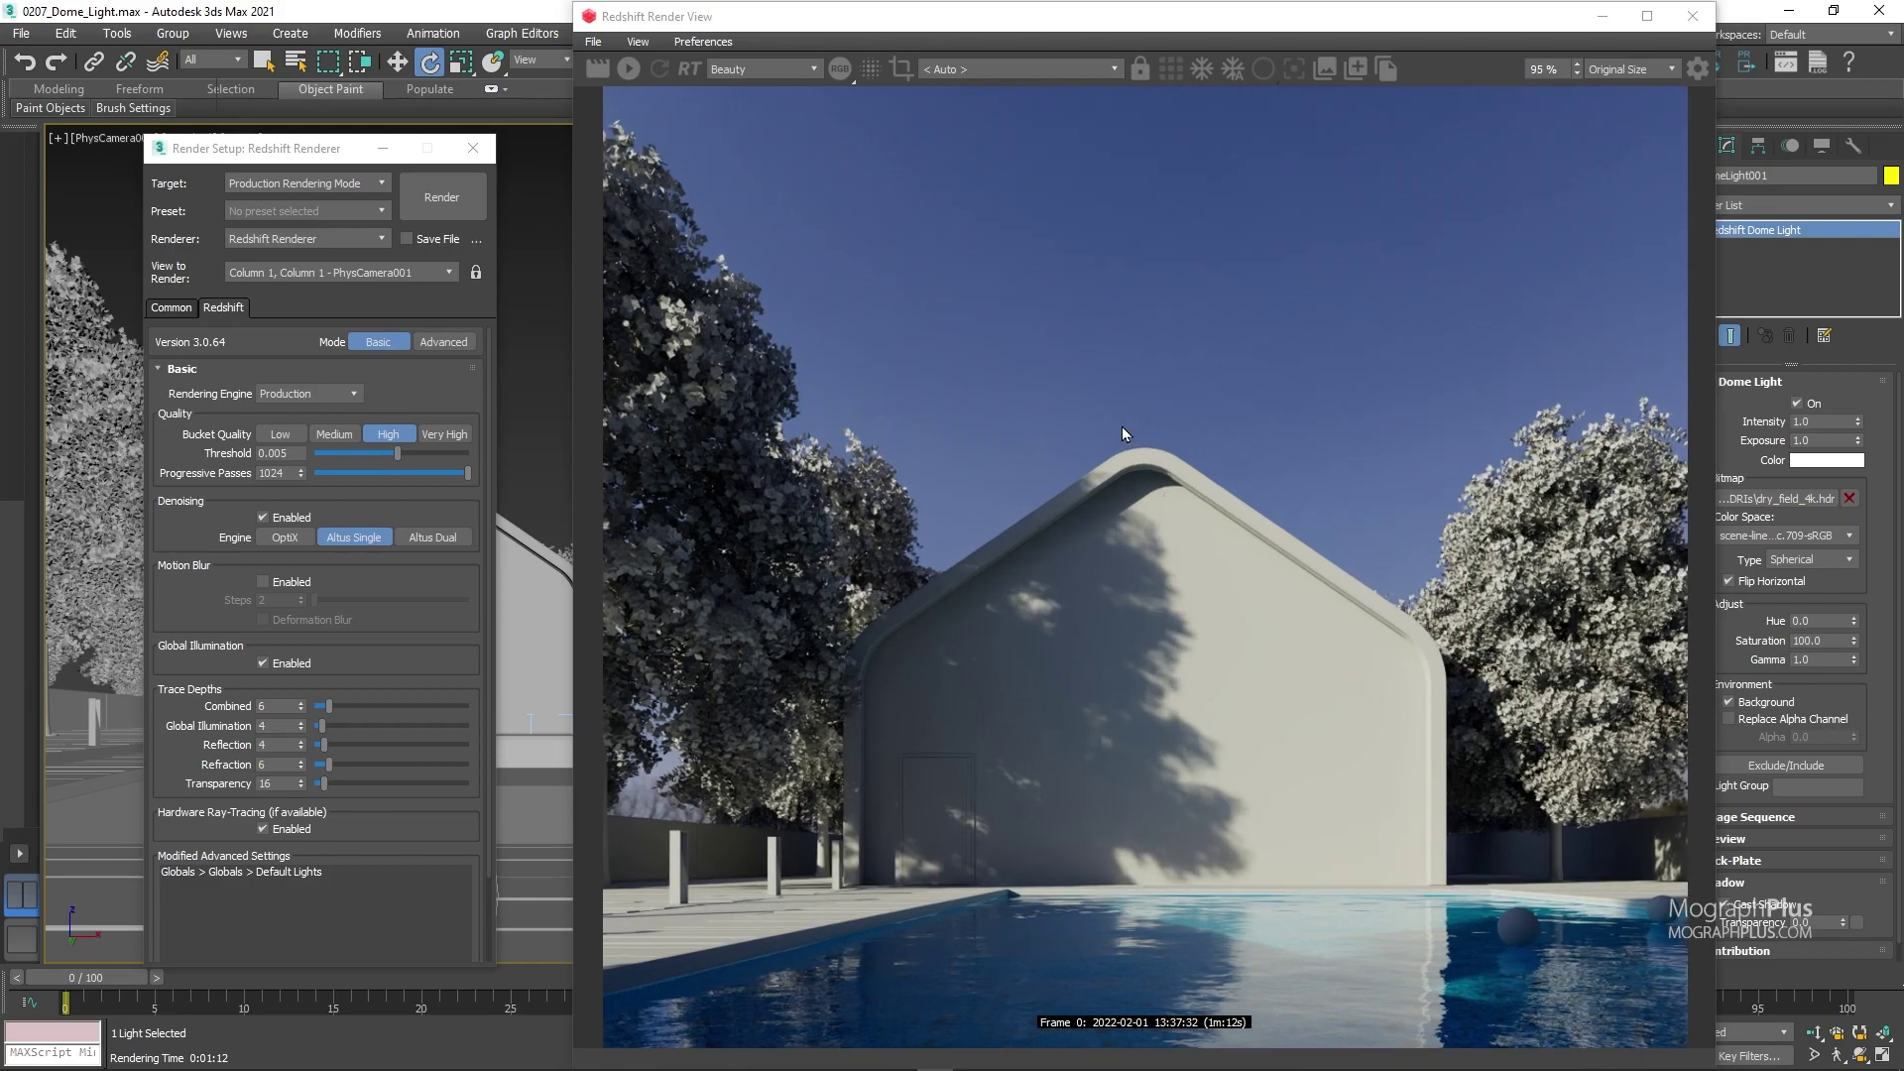
scroll(1123, 432, "down", 2)
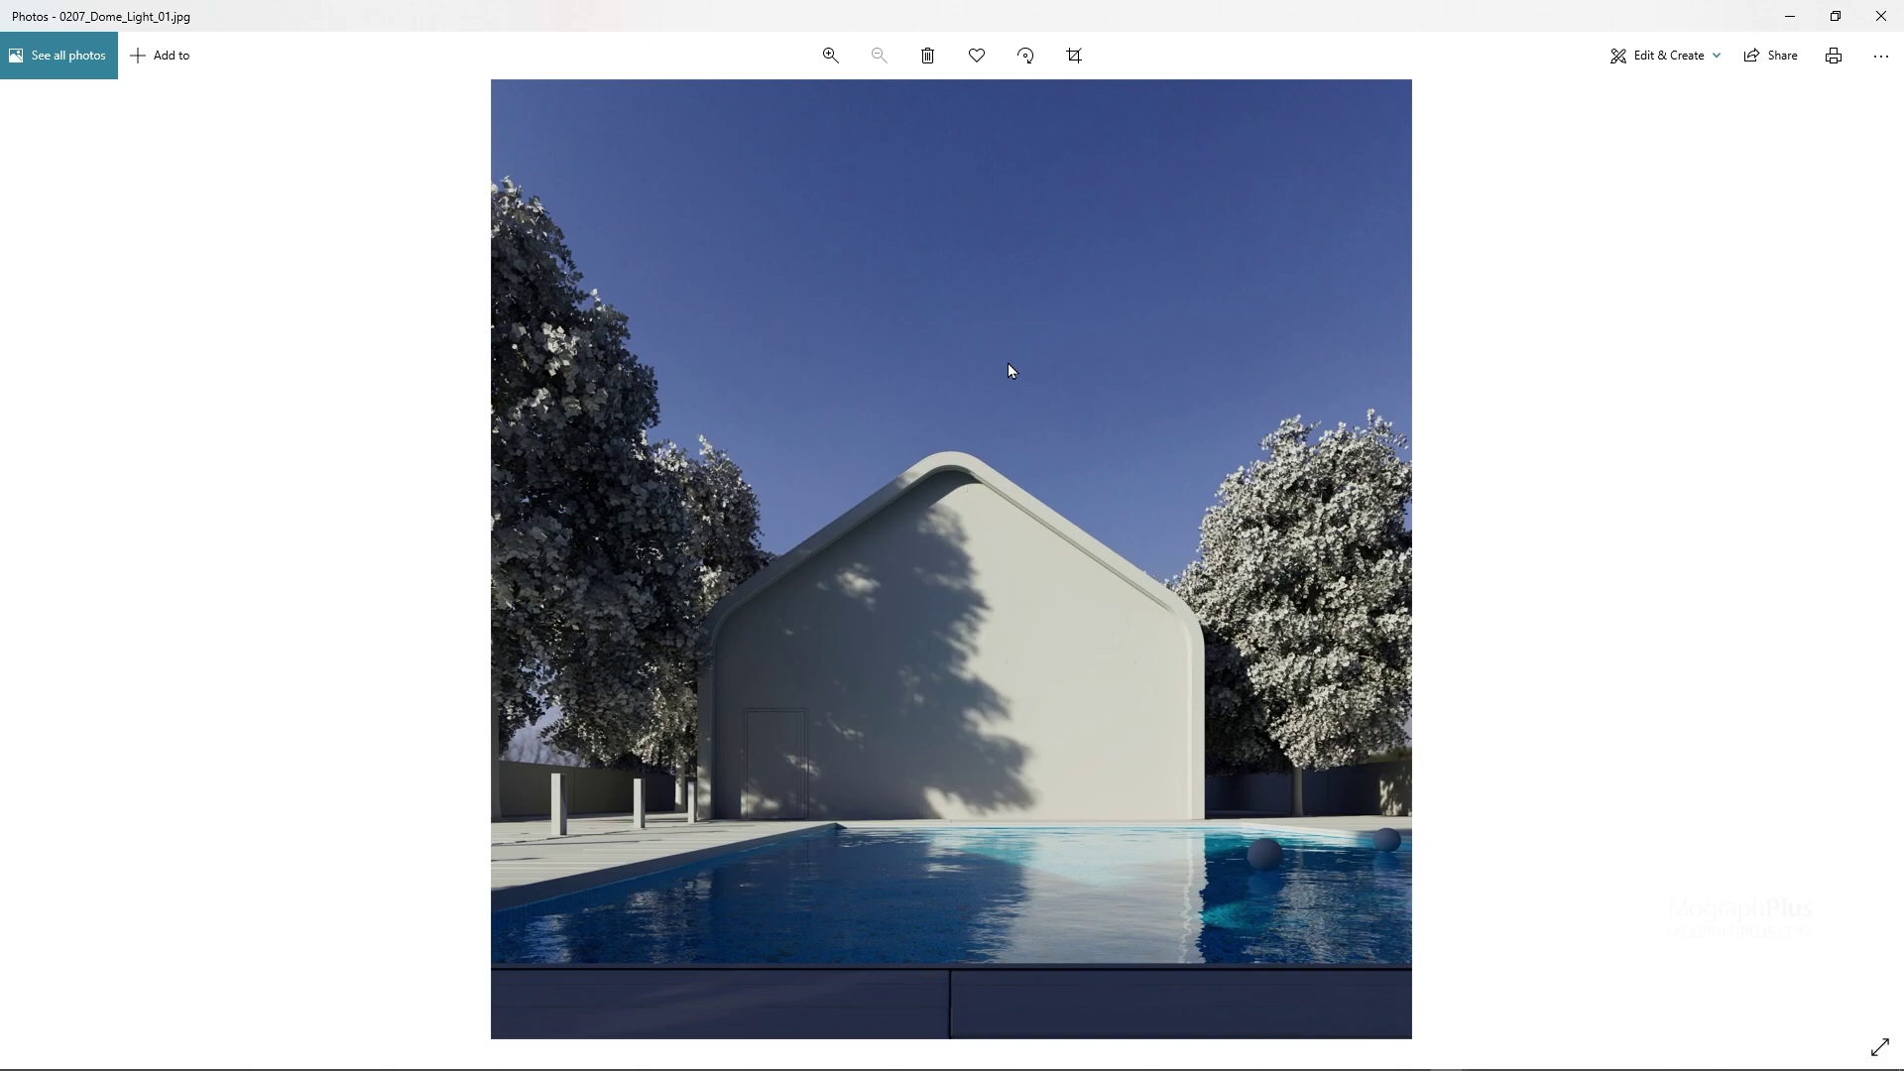
In Photos, examine the saved dome light renders from 0207_Dome_Light_01 through 0207_Dome_Light_05.
scroll(1007, 363, "up", 3)
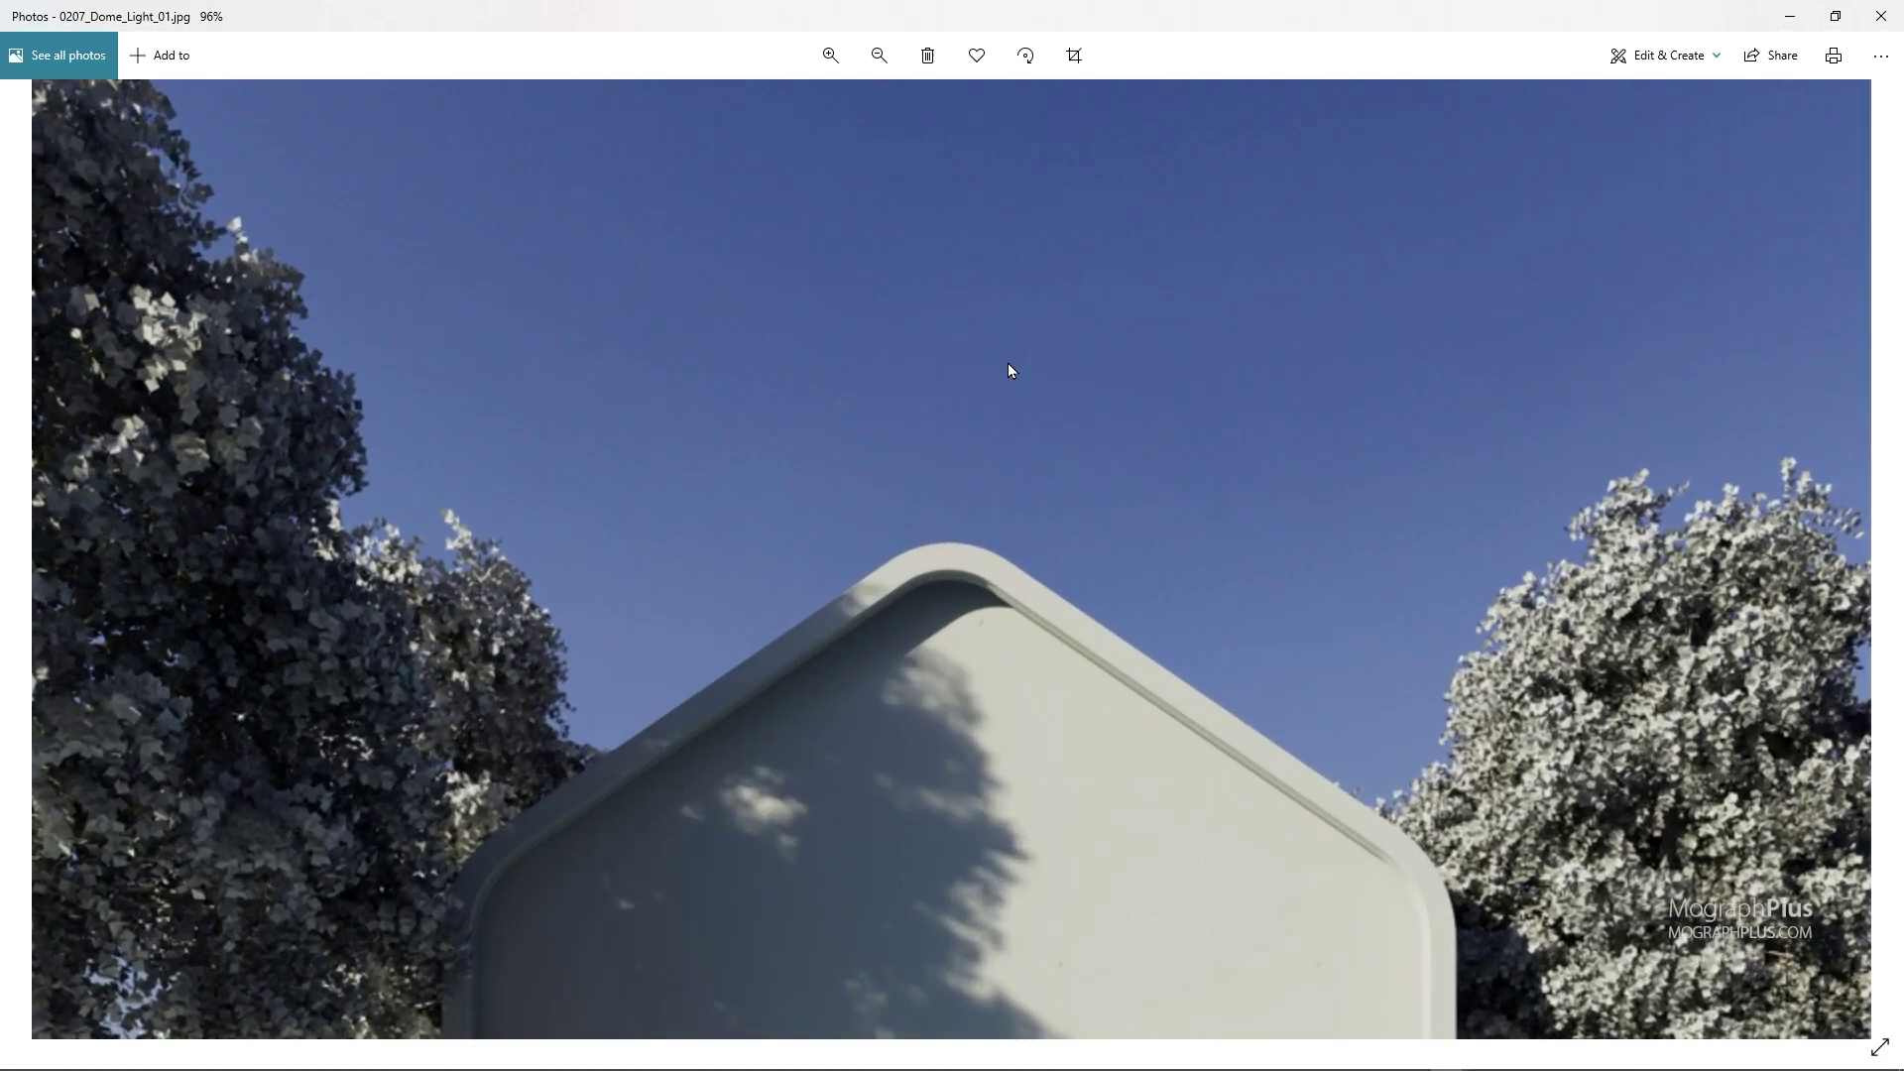
key("Right")
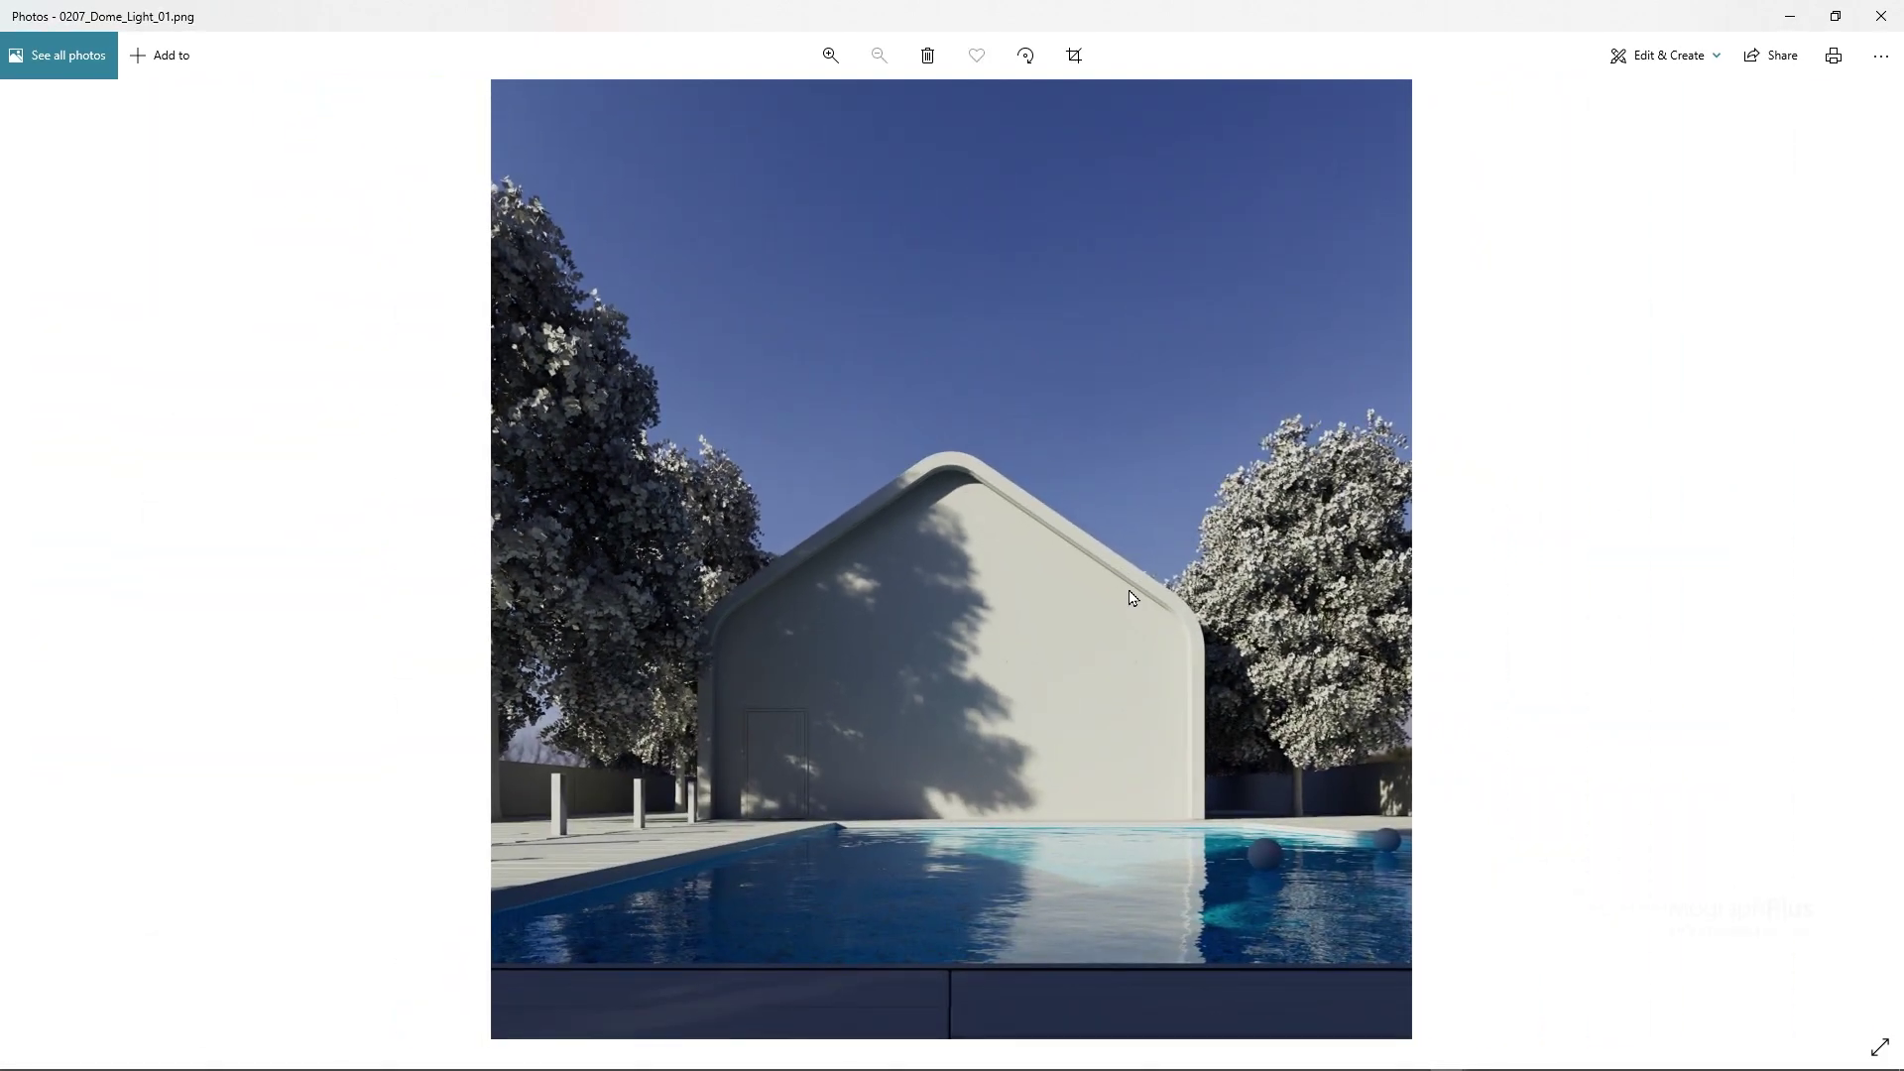
key("Right")
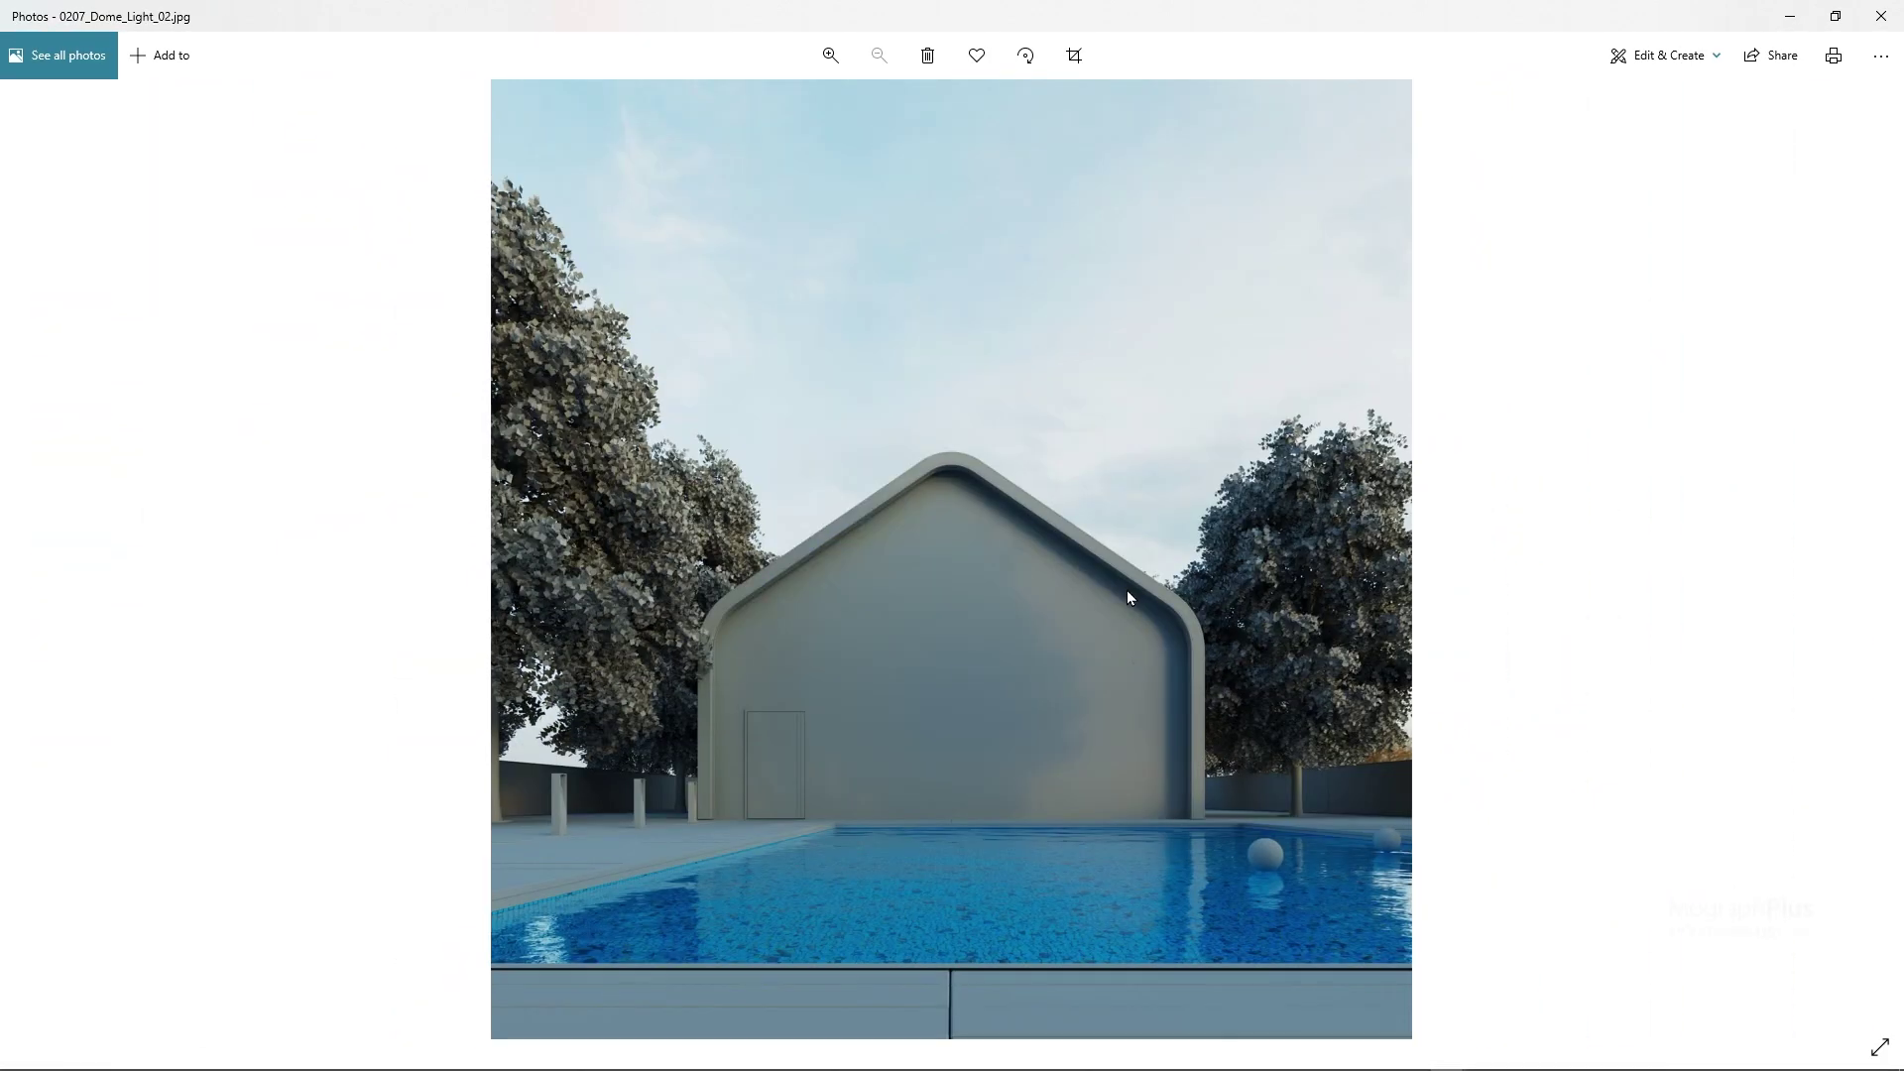
scroll(1127, 591, "up", 3)
key("Right")
key("Right")
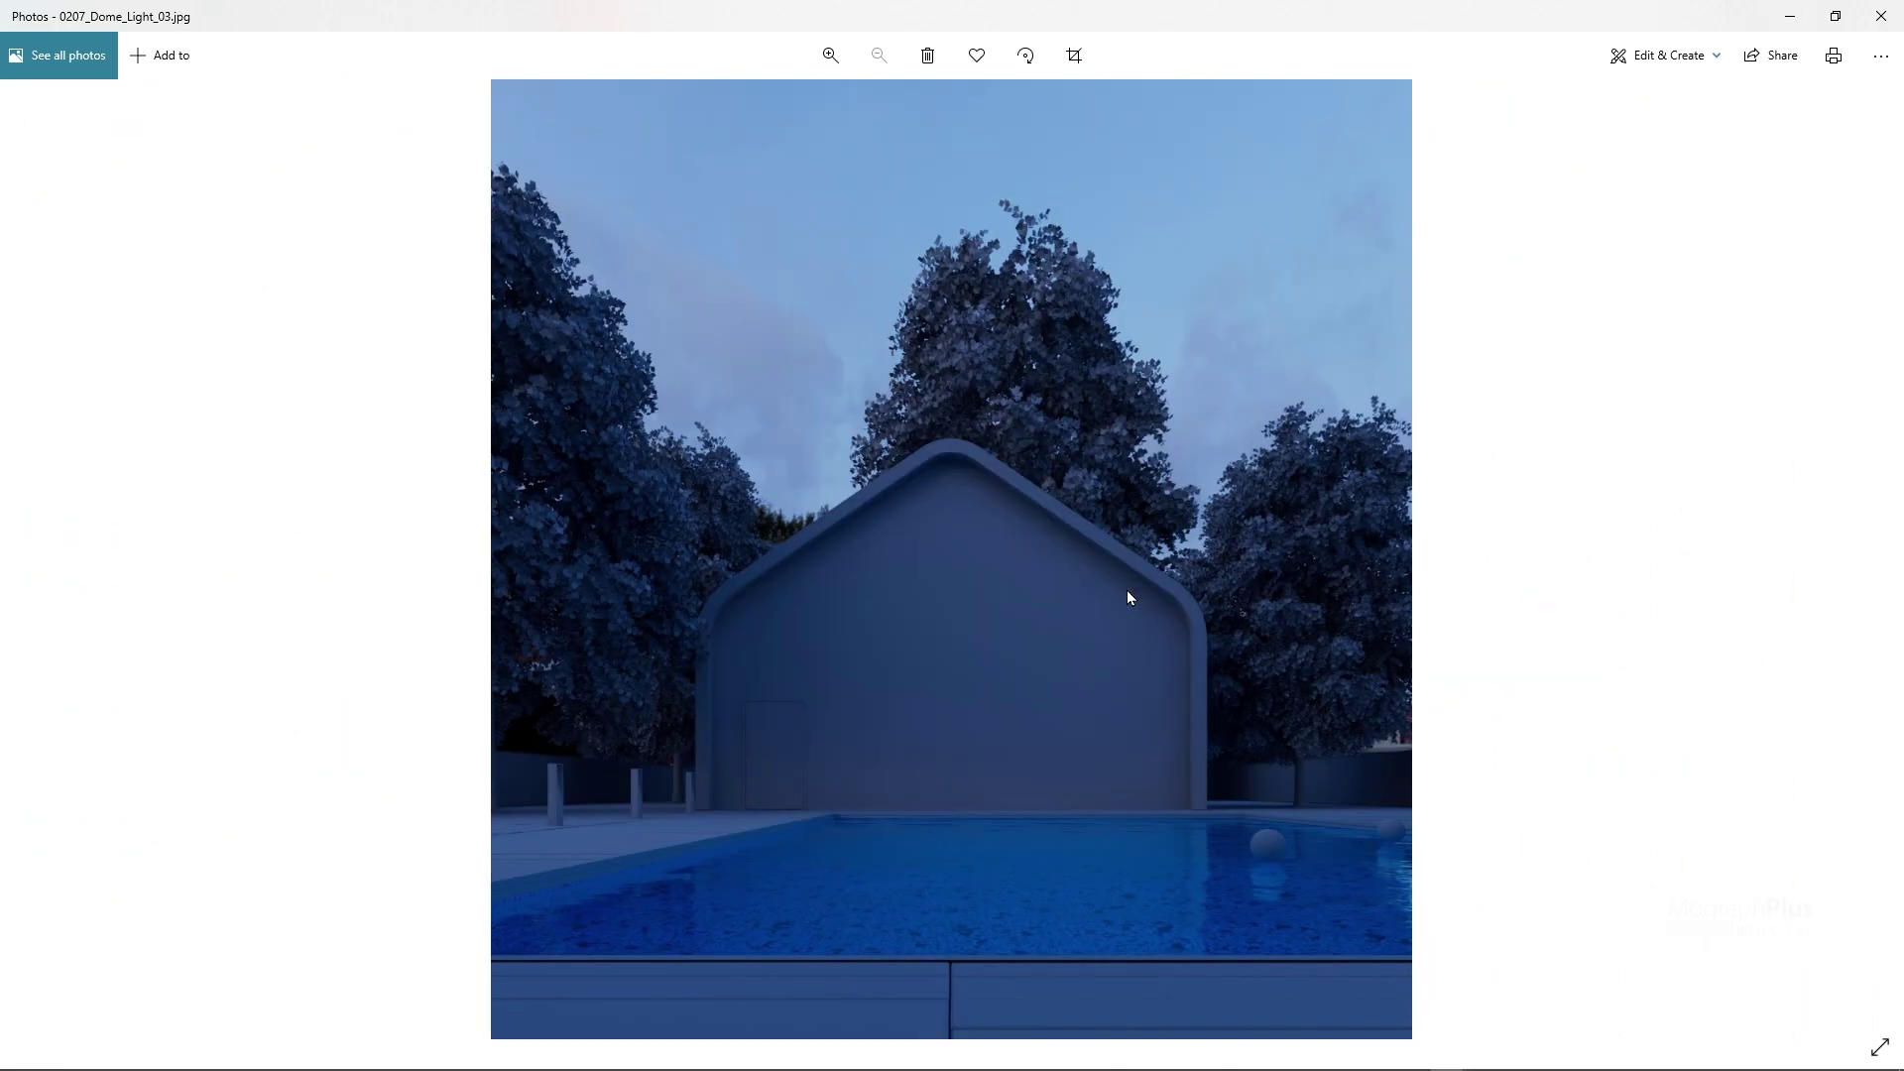
scroll(1127, 591, "up", 3)
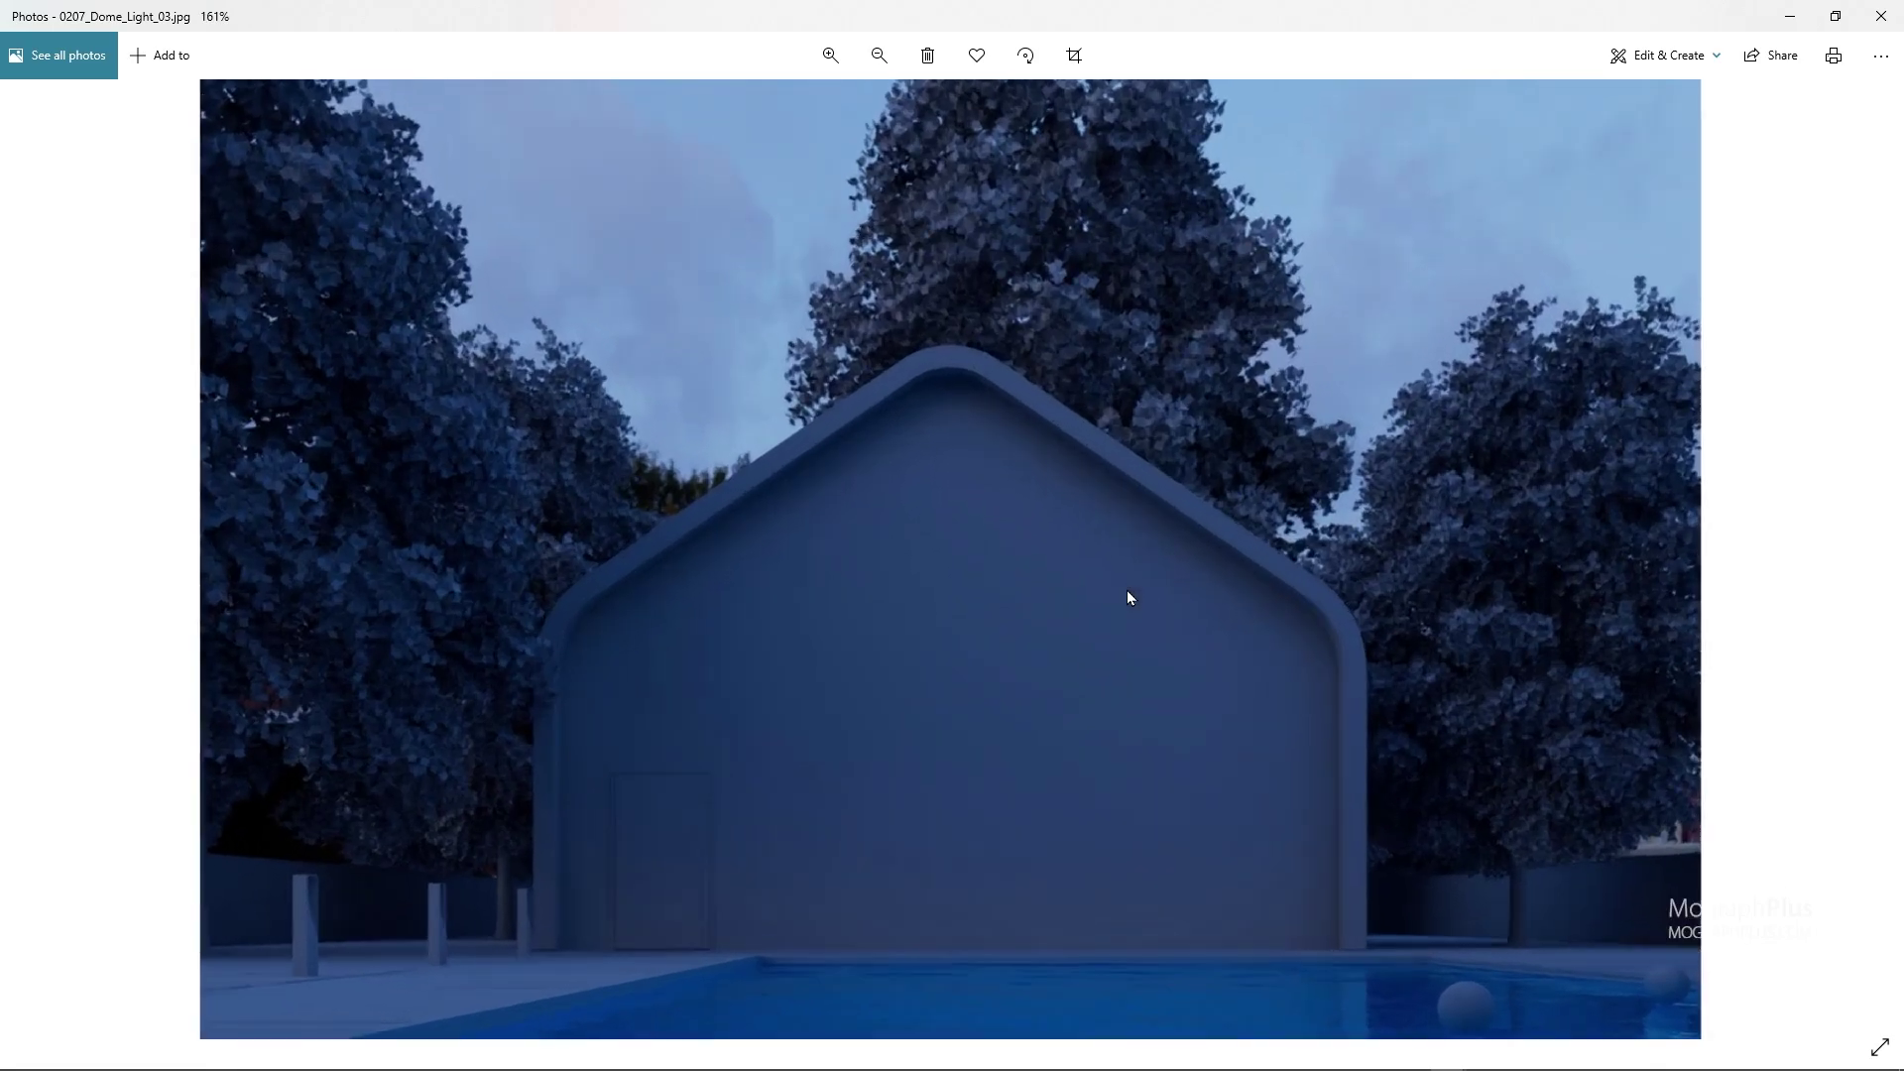
key("Right")
key("Right")
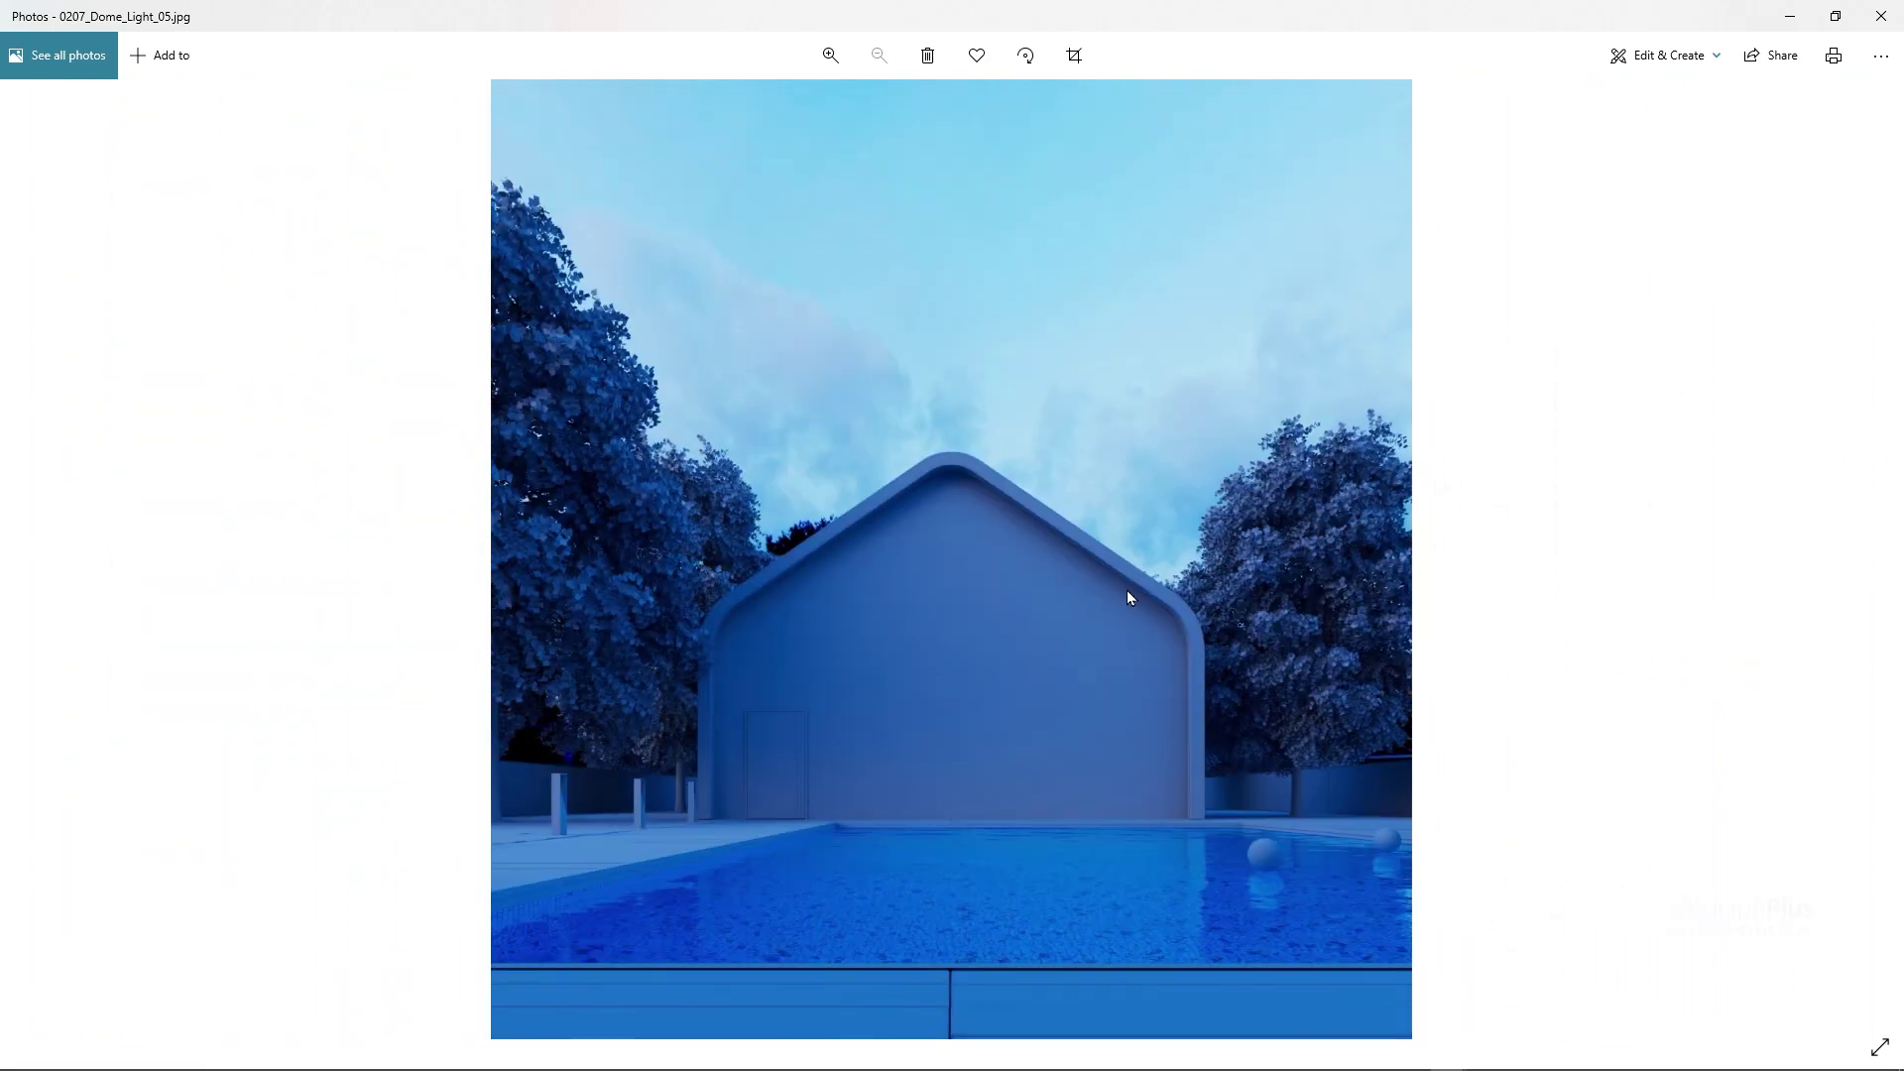
Go back through the saved renders to compare 0207_Dome_Light_03, 0207_Dome_Light_01 and 0207_Dome_Light_02, and return to the Redshift Render View.
key("Left")
key("Left")
key("Left")
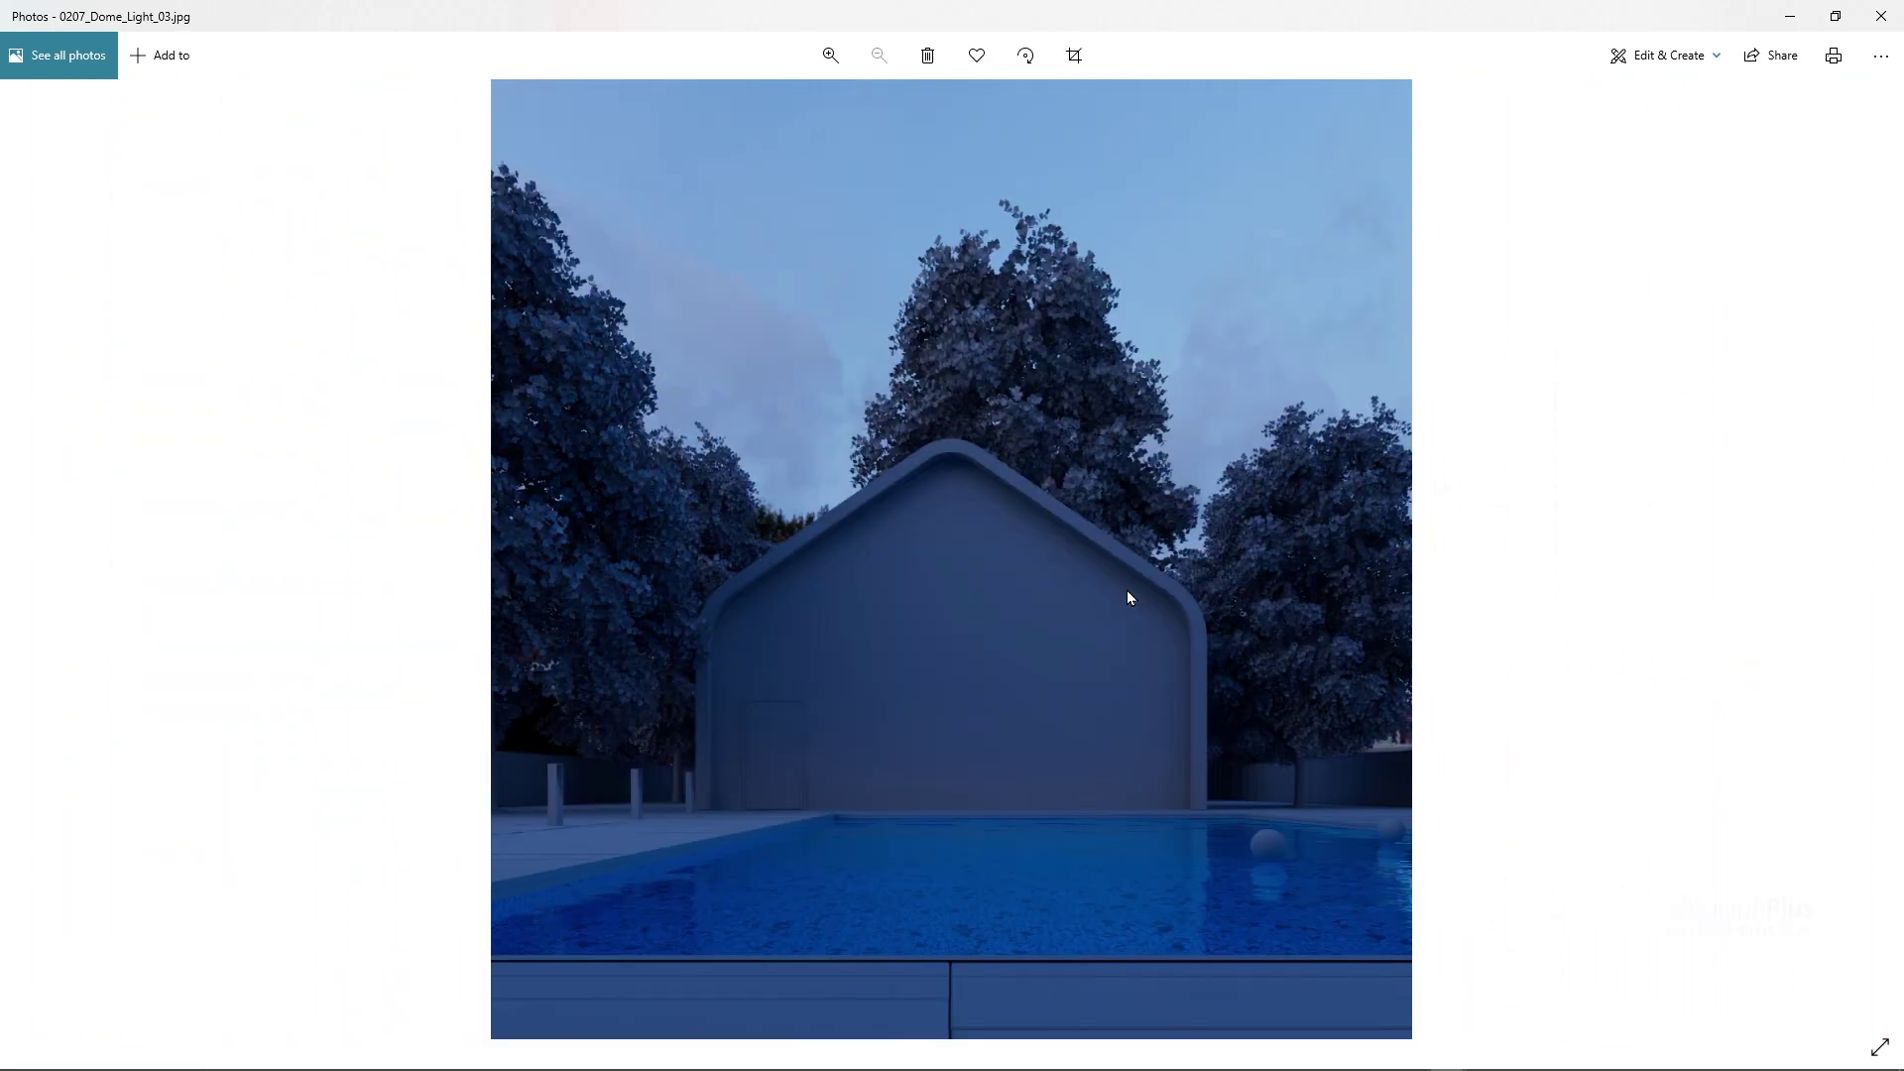
key("Left")
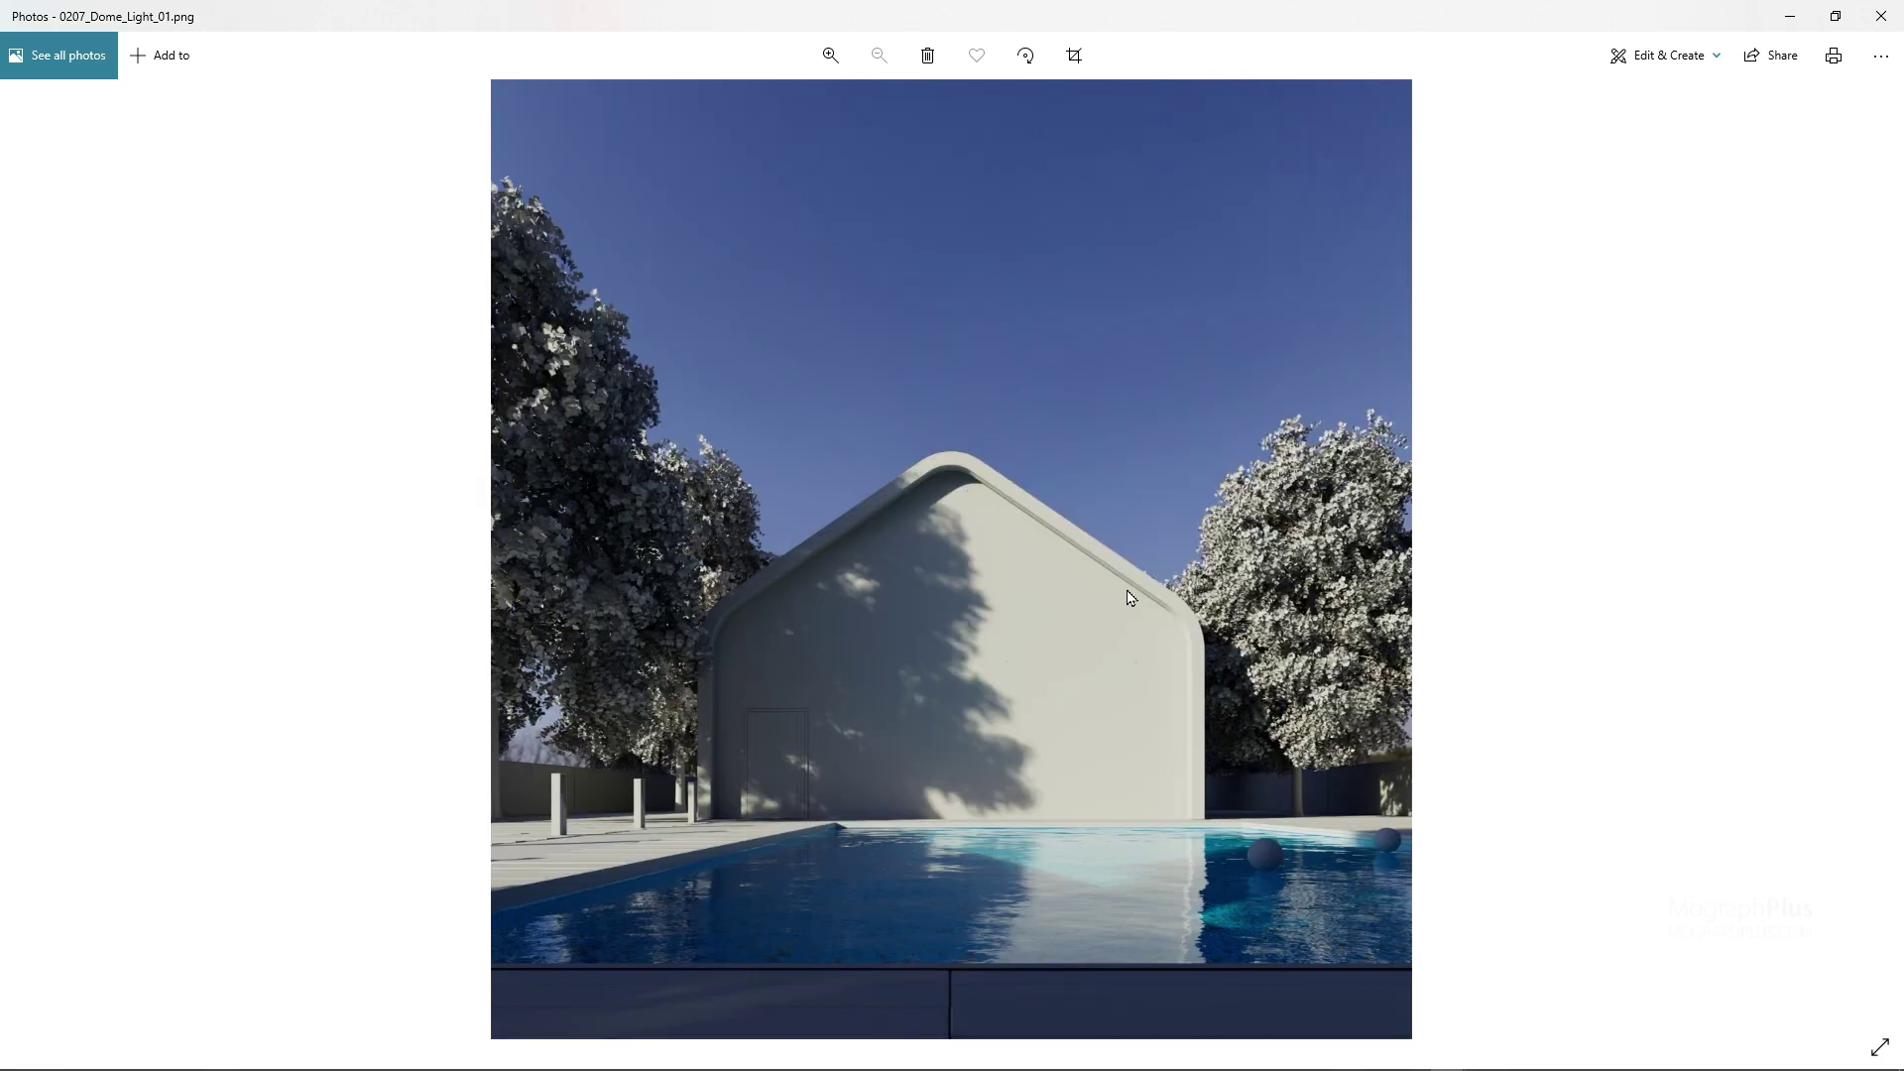
key("Right")
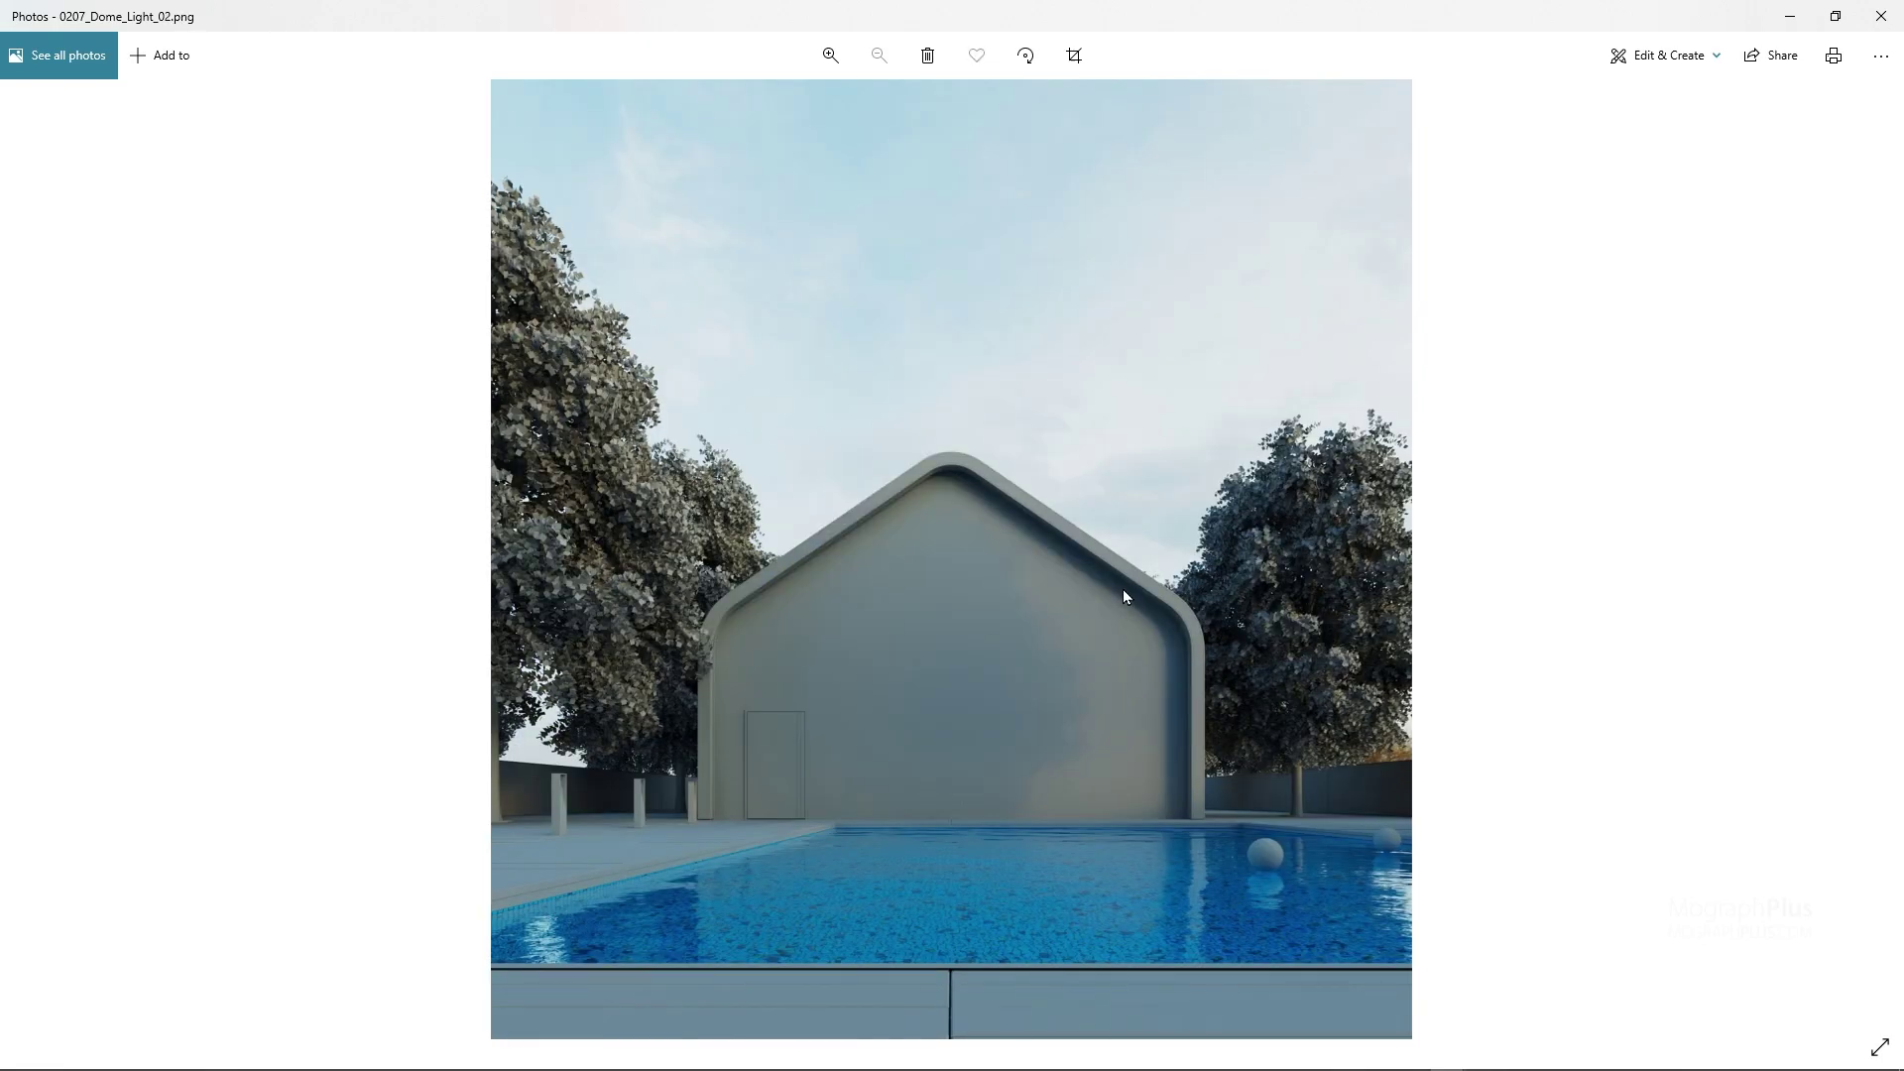
left_click(1881, 16)
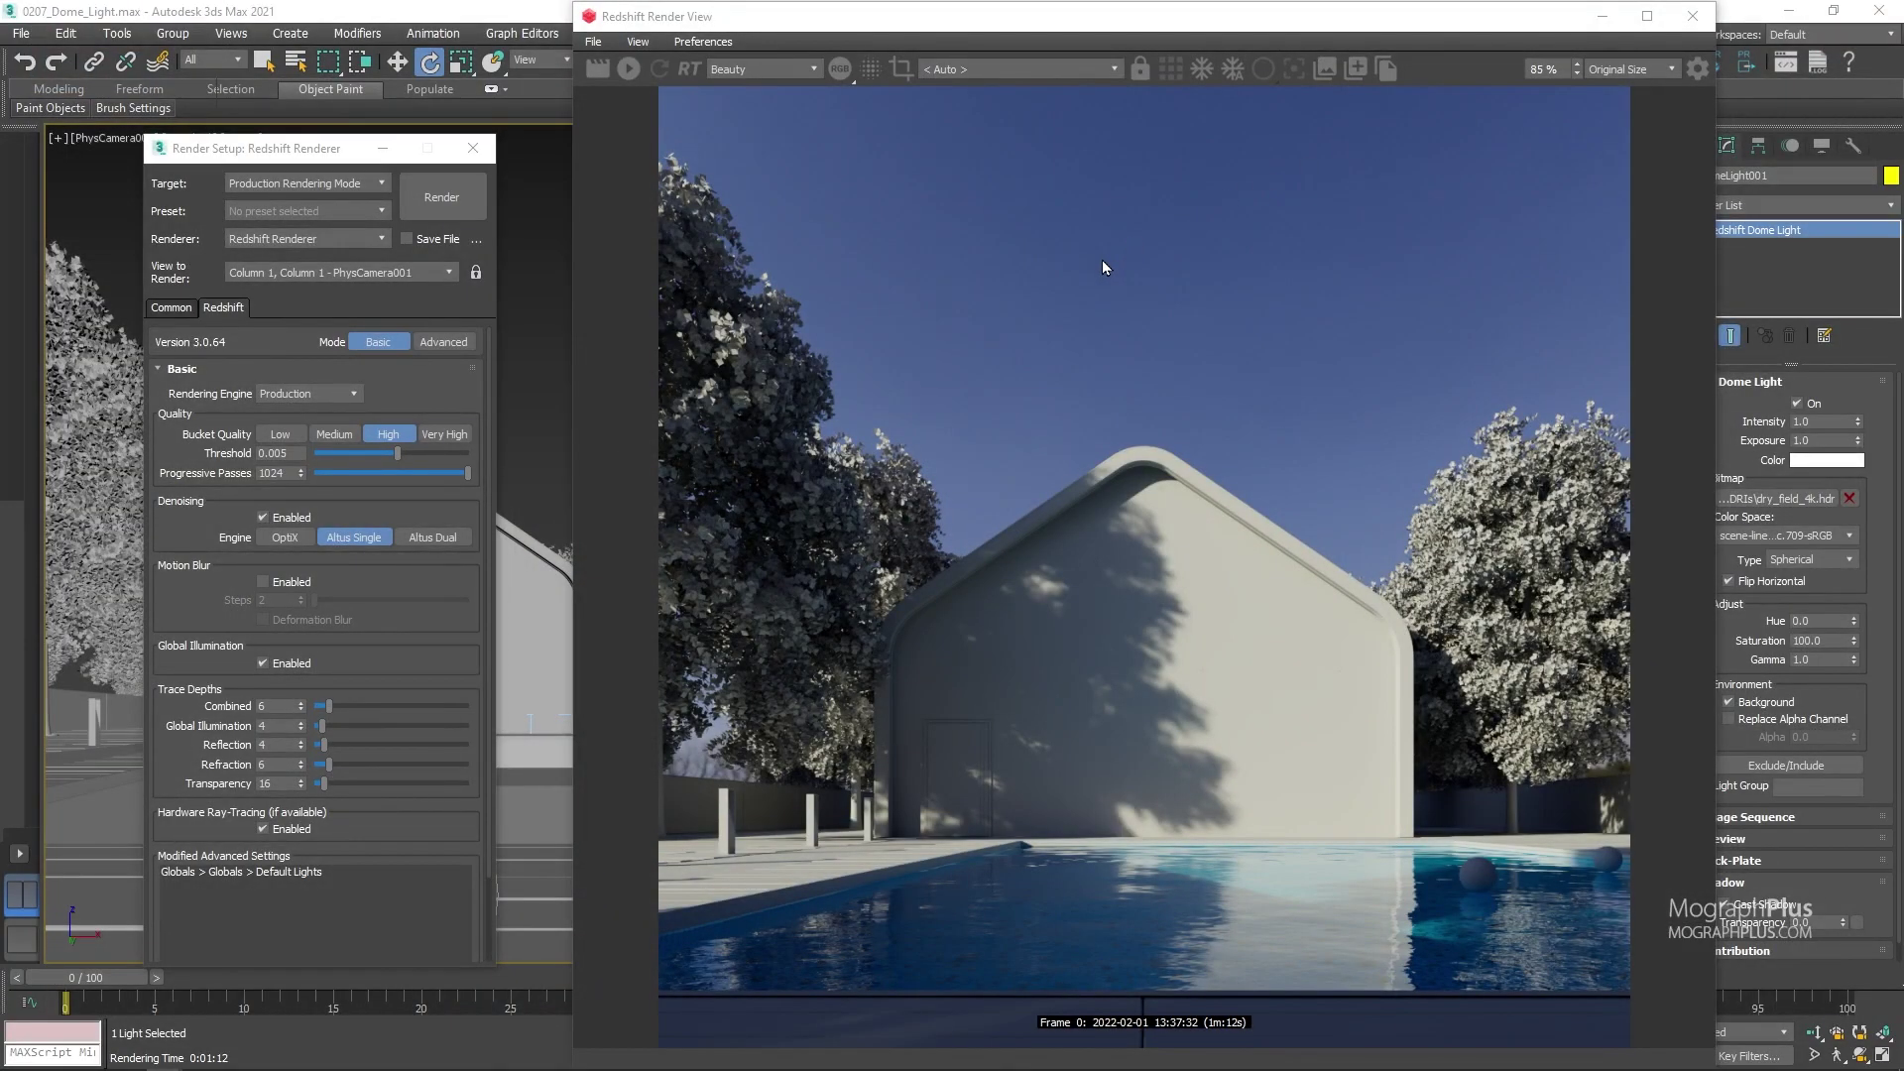
left_click_drag(1092, 26, 1080, 25)
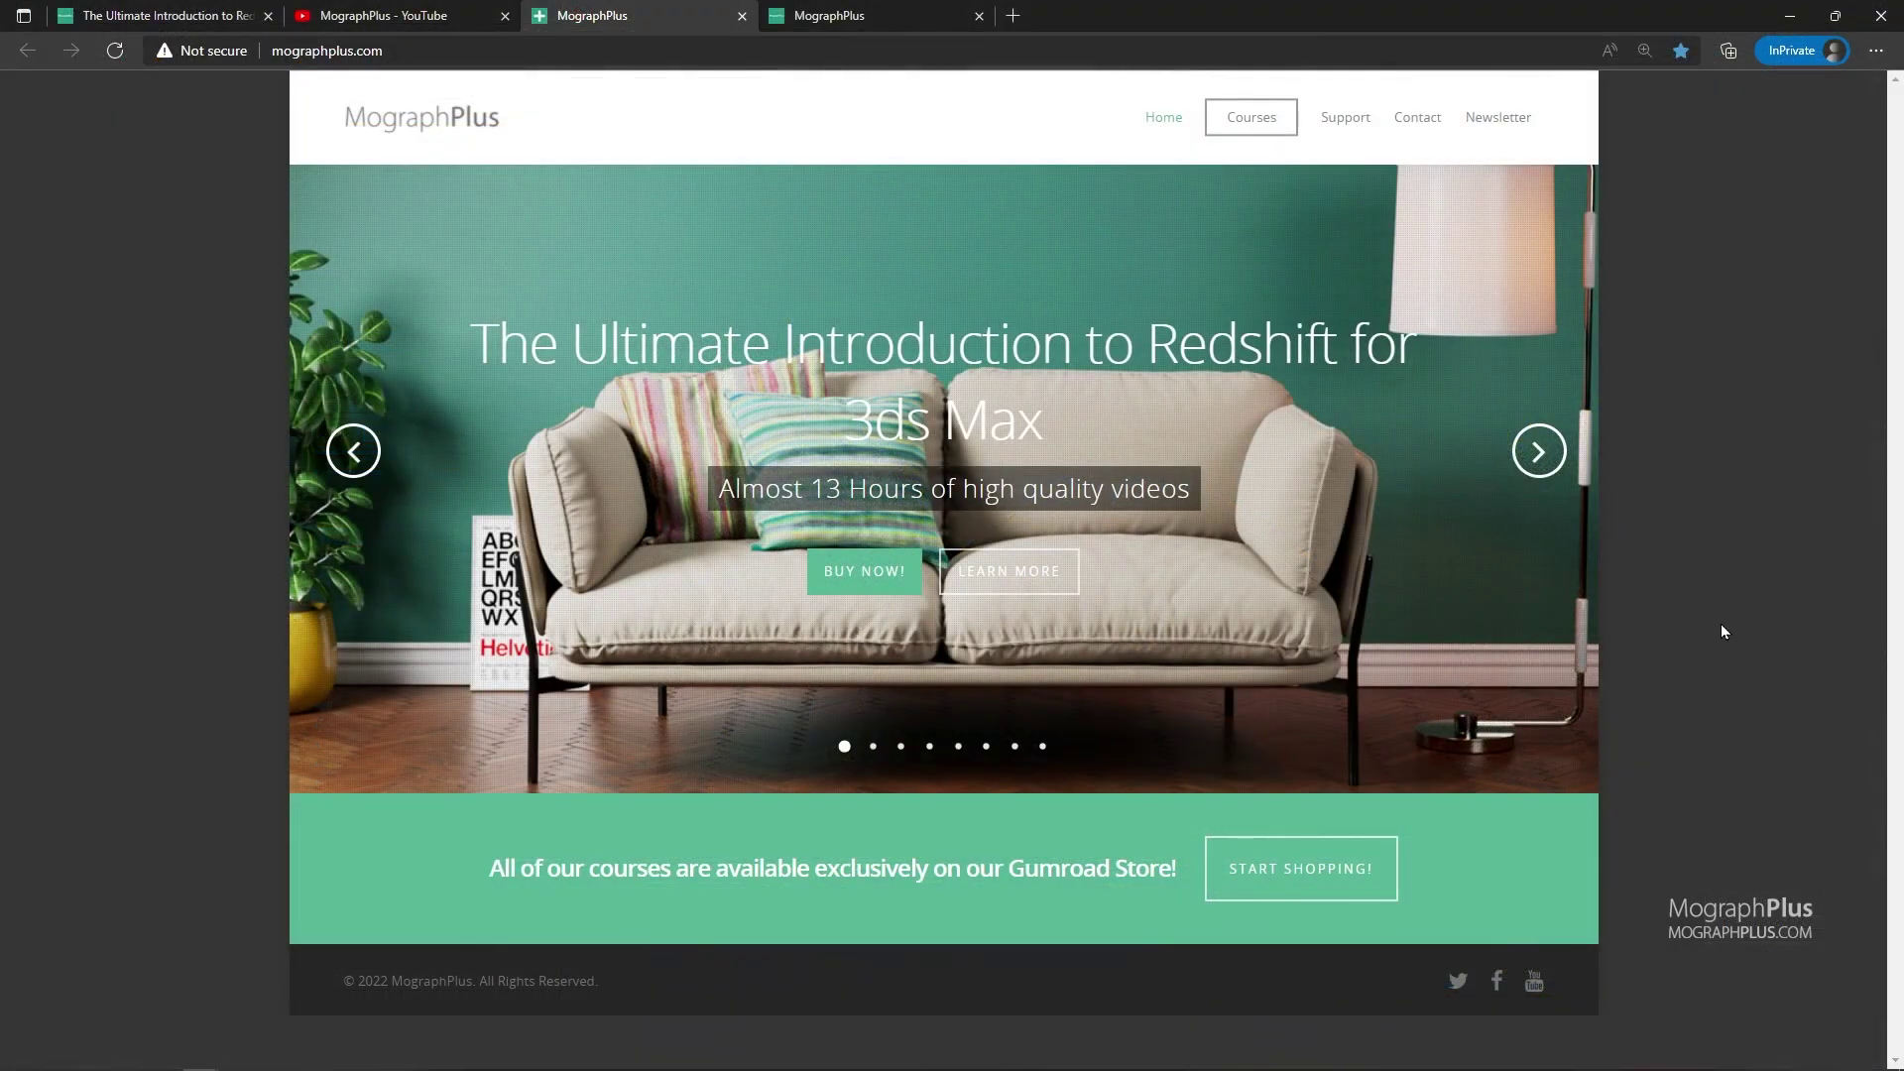
In the web browser, look through the featured courses on mographplus.com and the products in the MographPlus Gumroad store.
left_click(1535, 449)
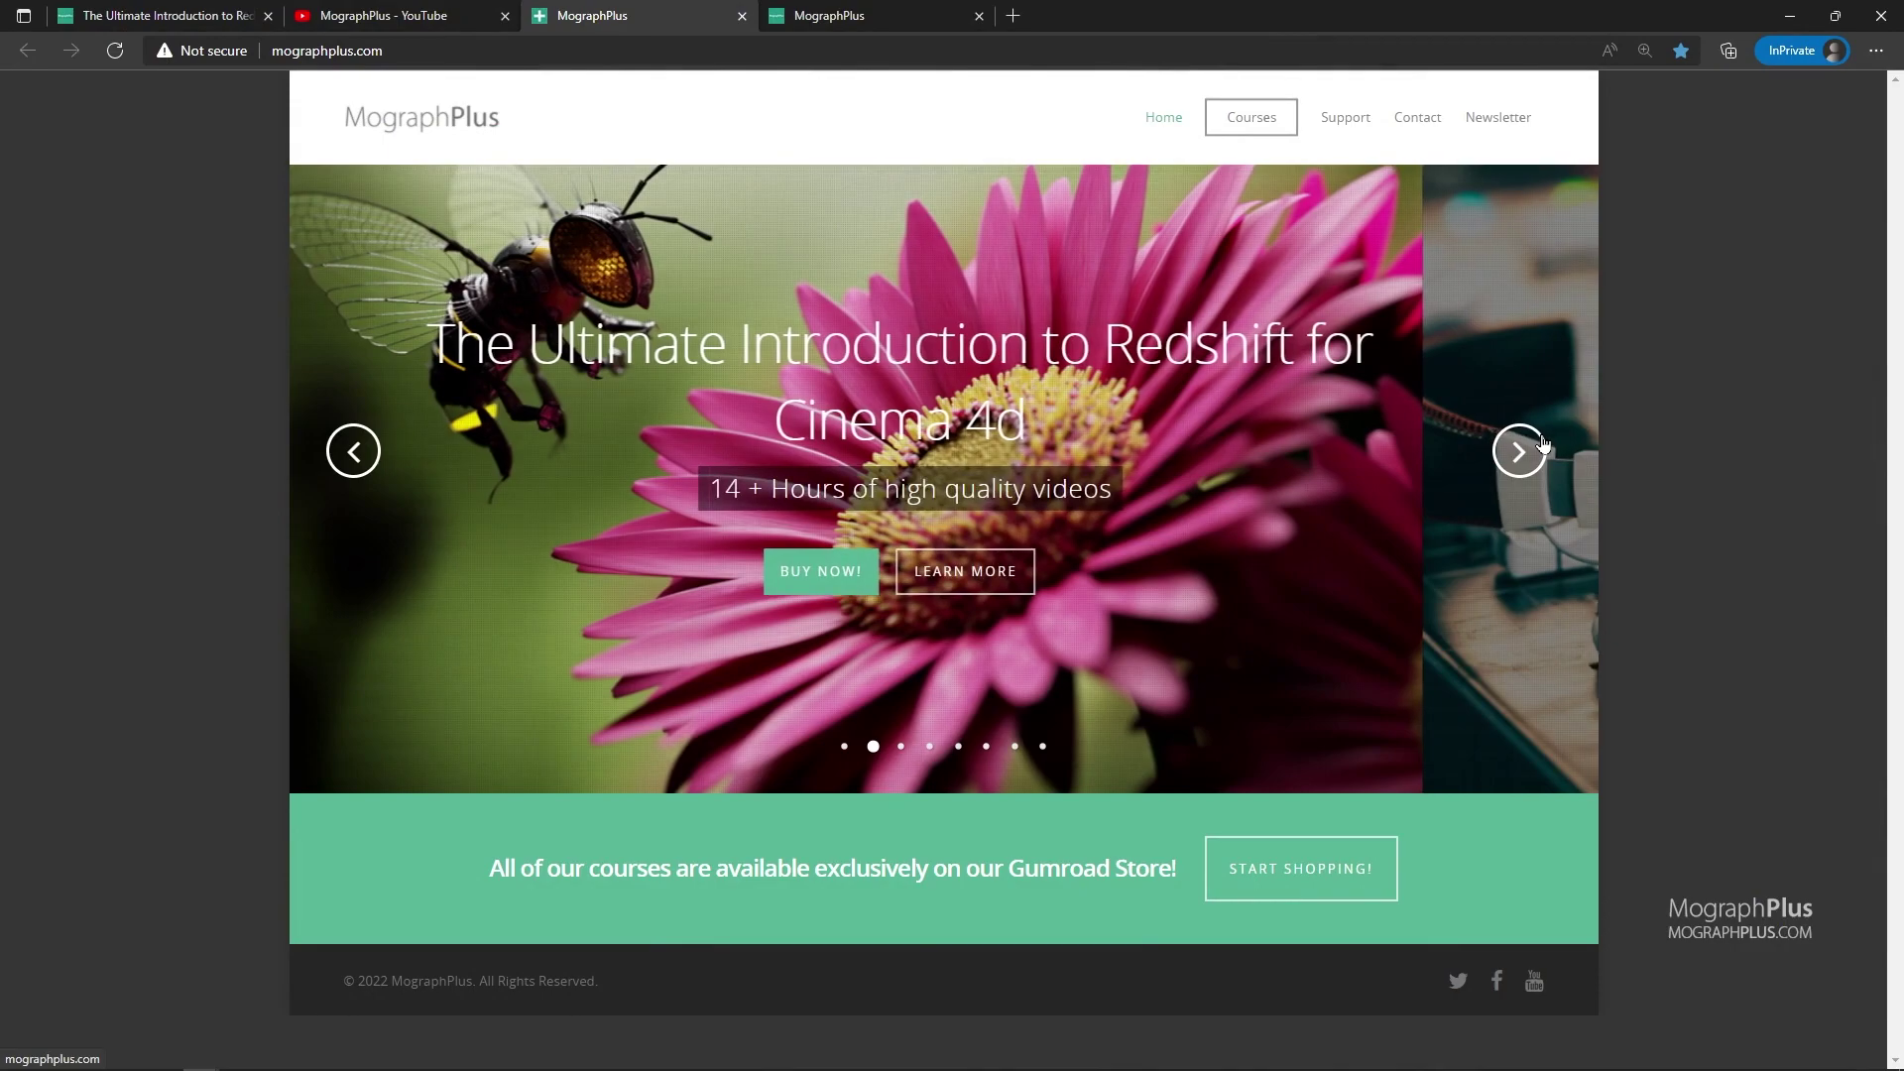
left_click(1543, 443)
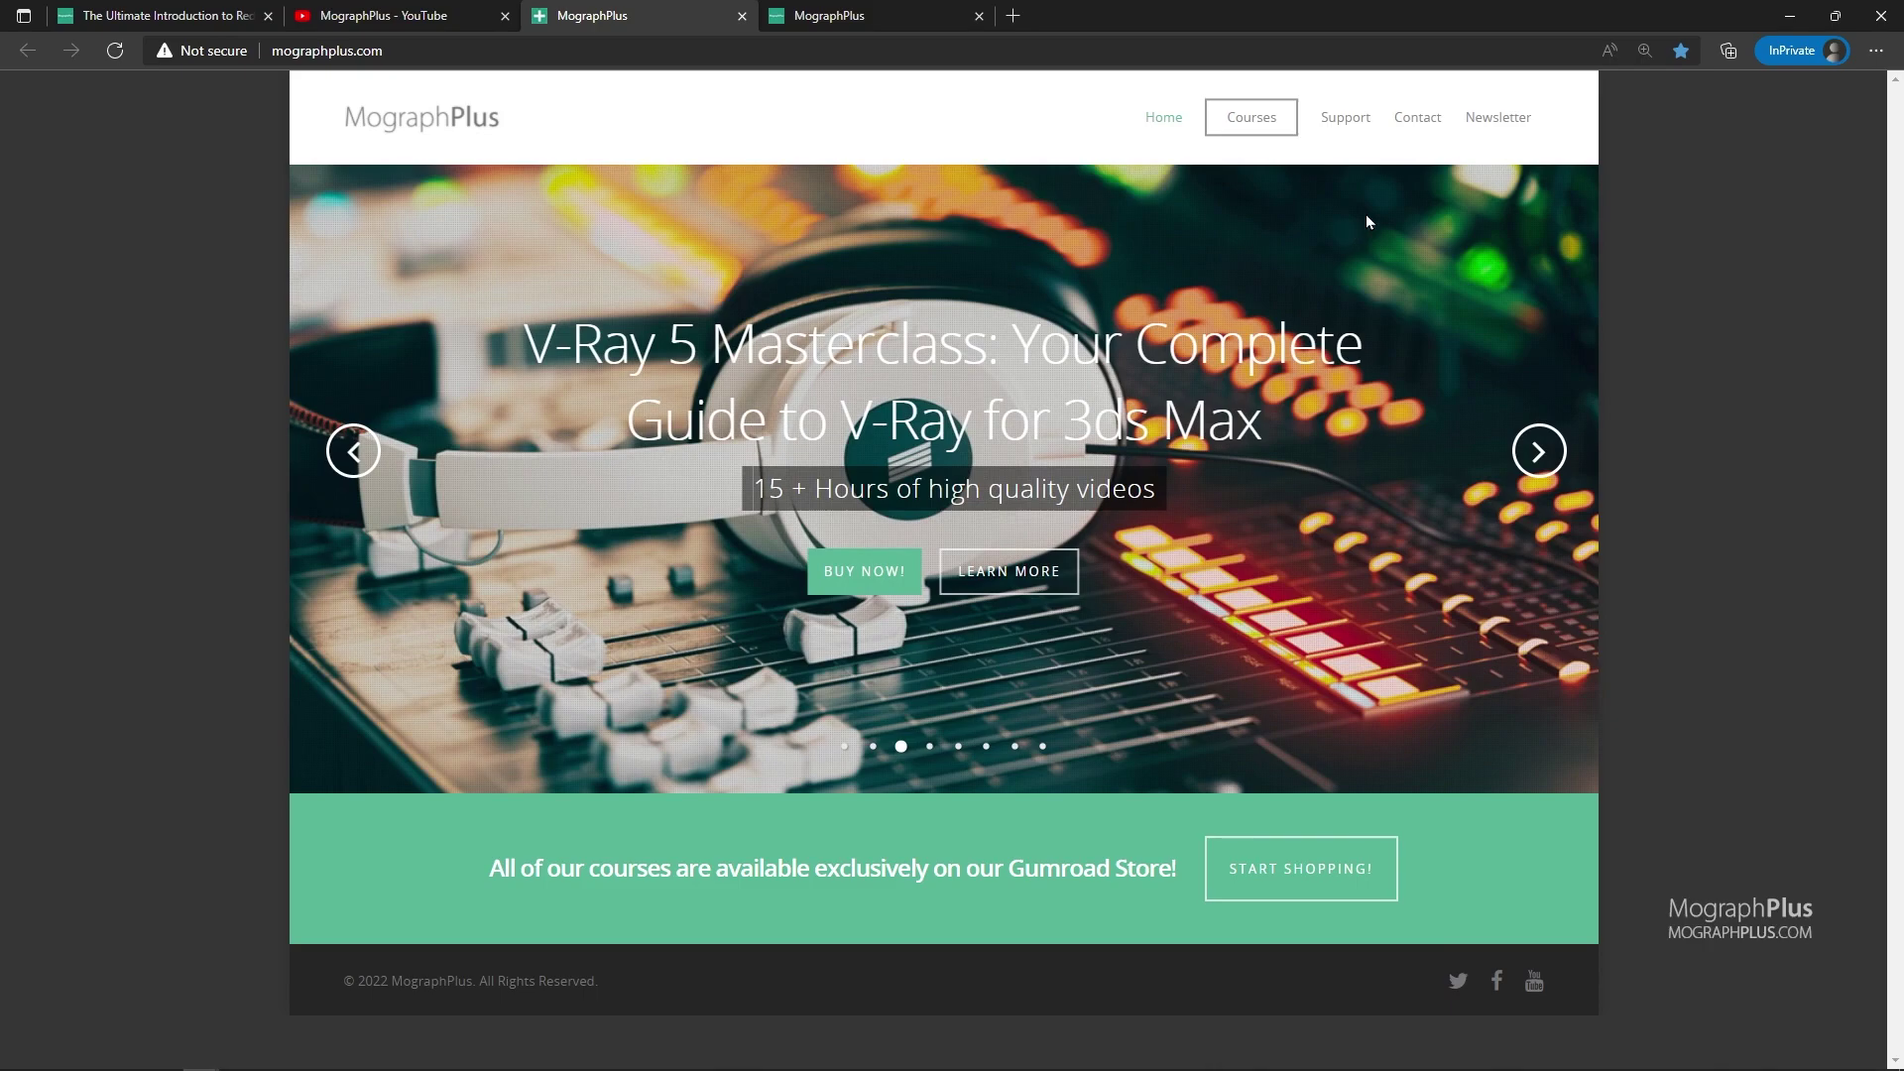
left_click(829, 15)
scroll(1046, 555, "down", 3)
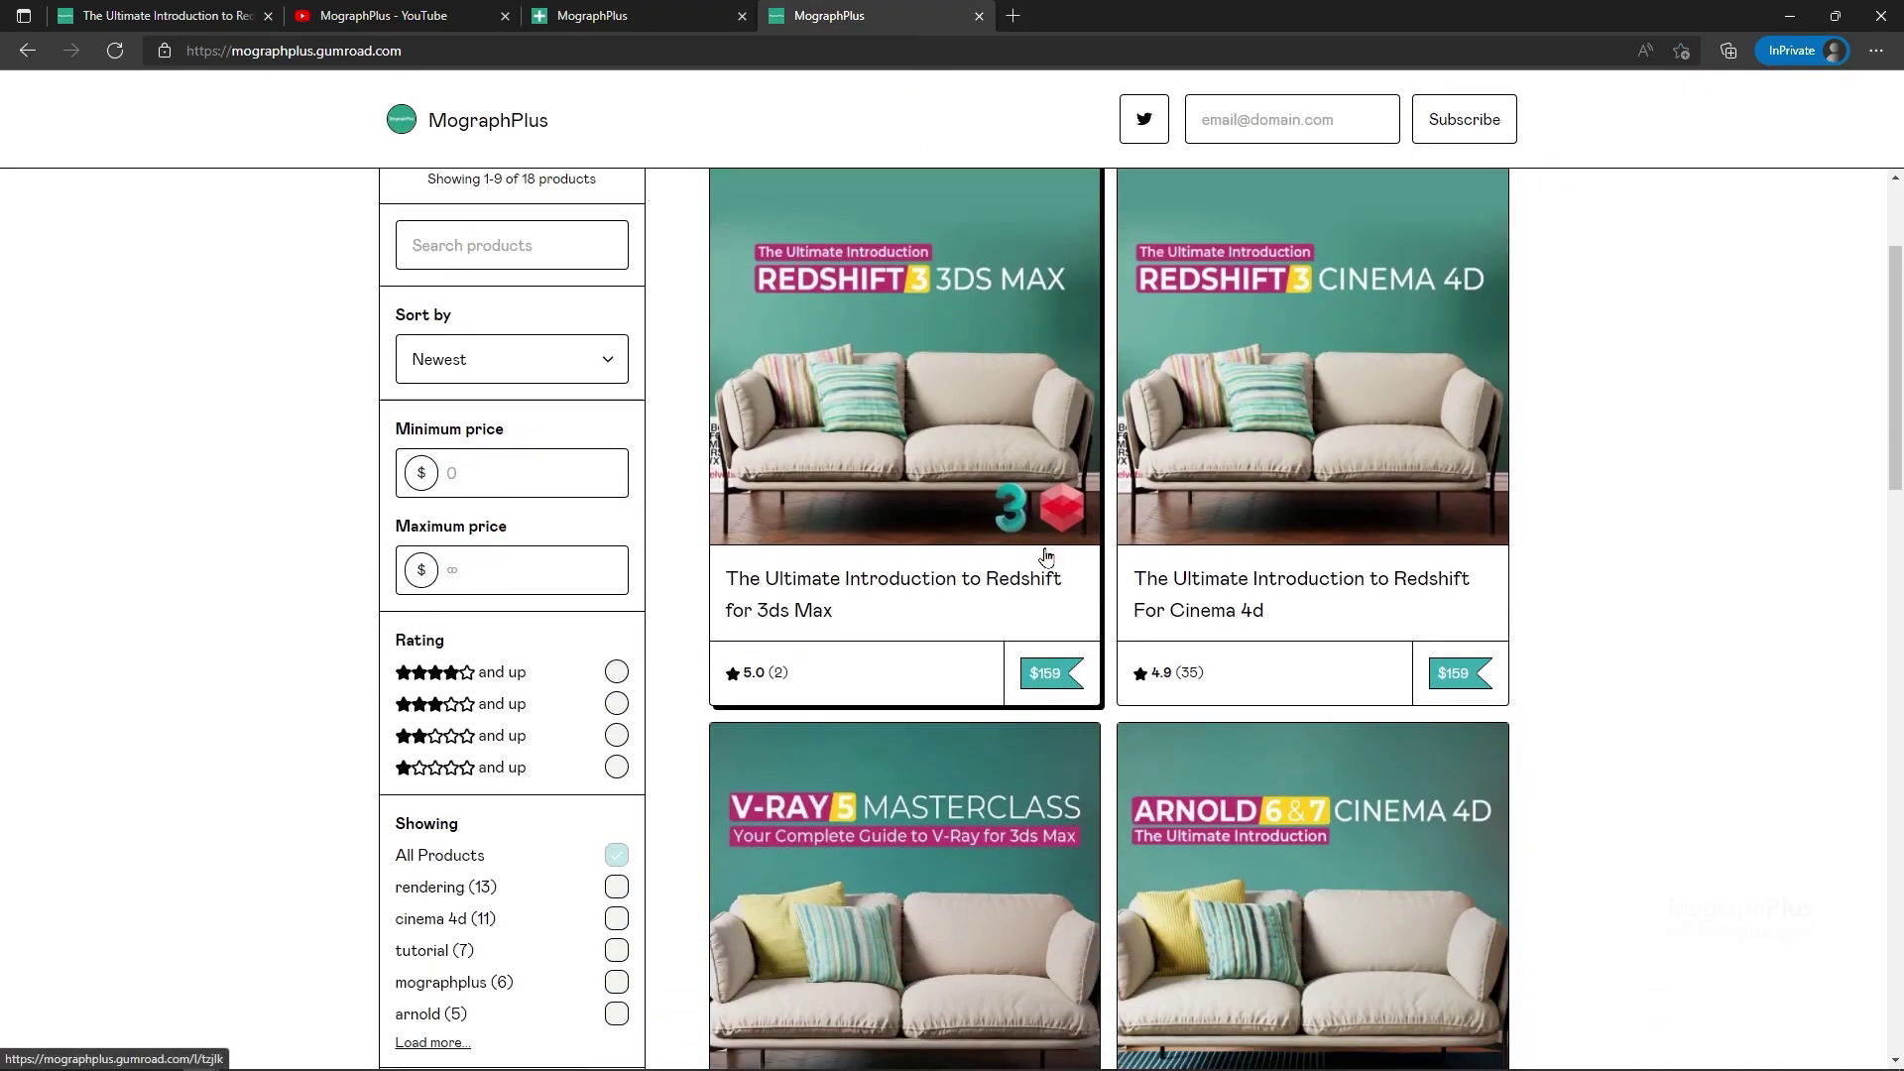
scroll(1046, 555, "down", 9)
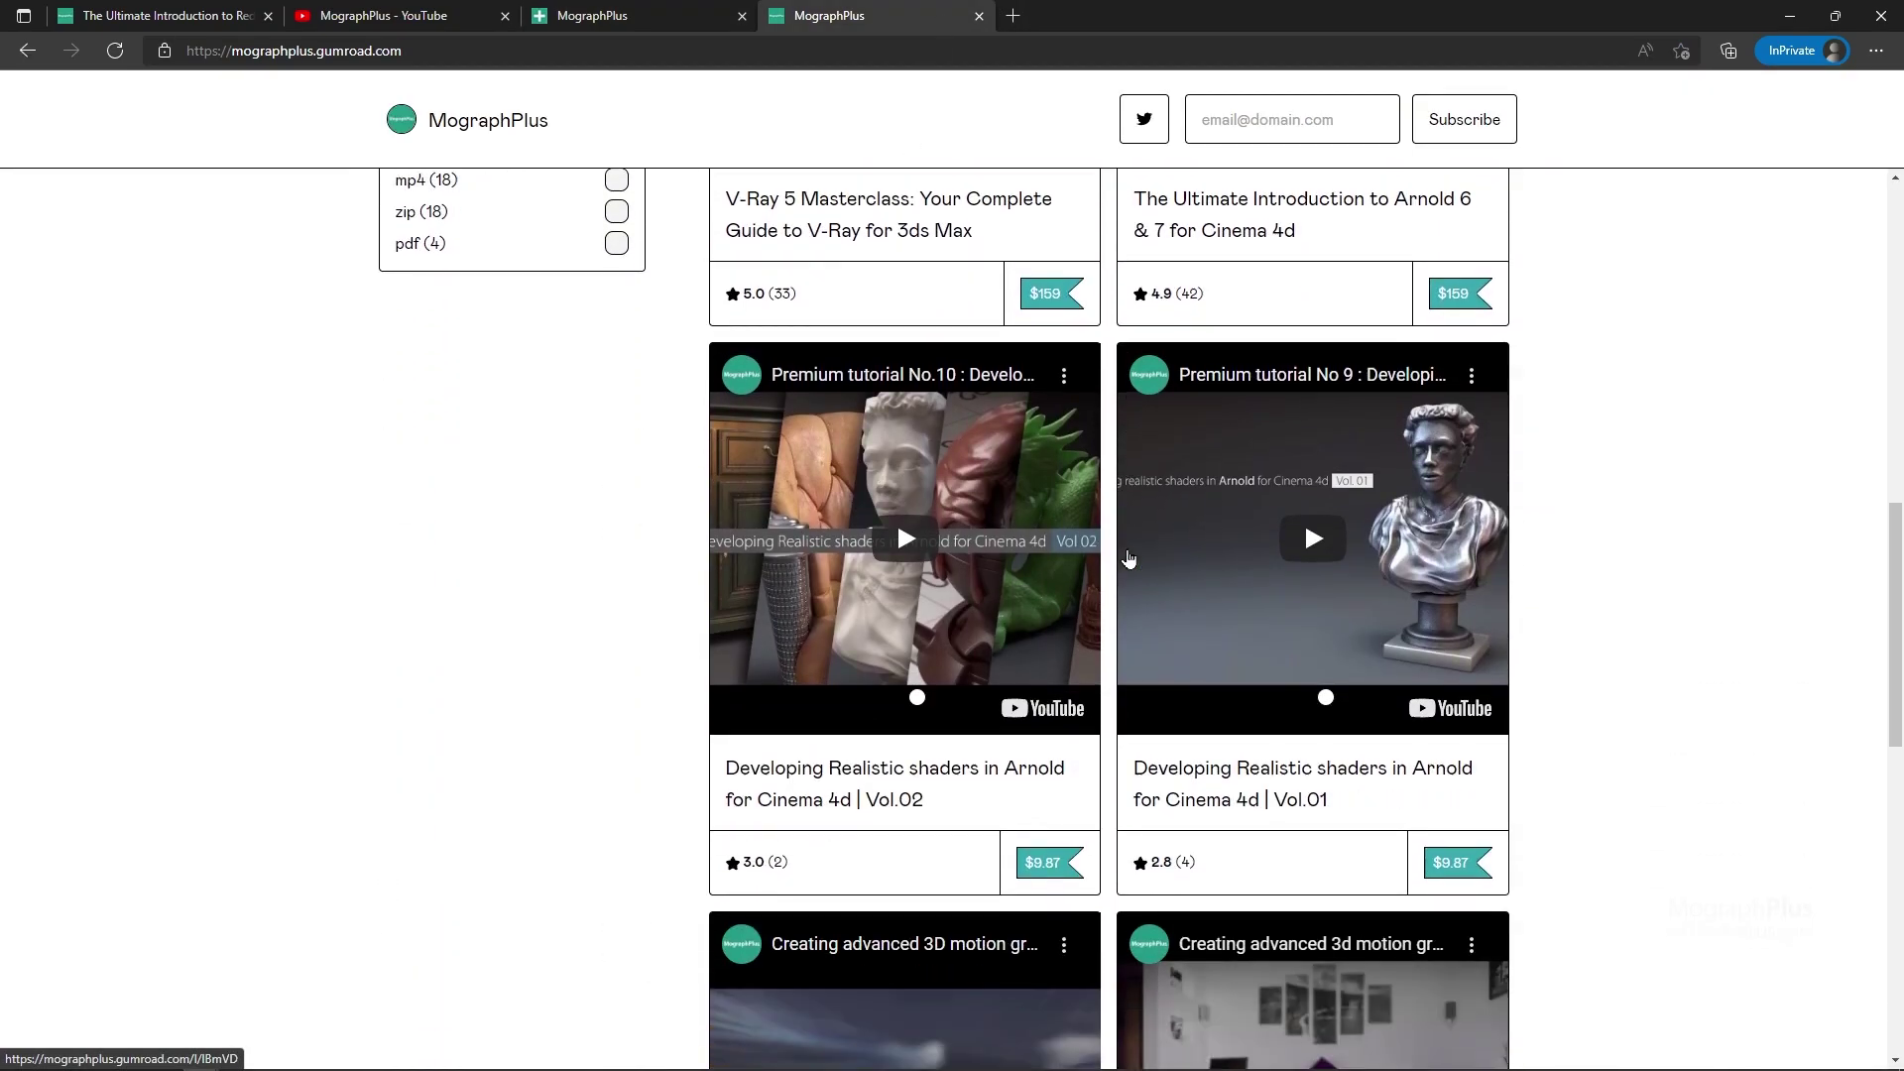
scroll(1128, 558, "down", 5)
scroll(1150, 595, "up", 15)
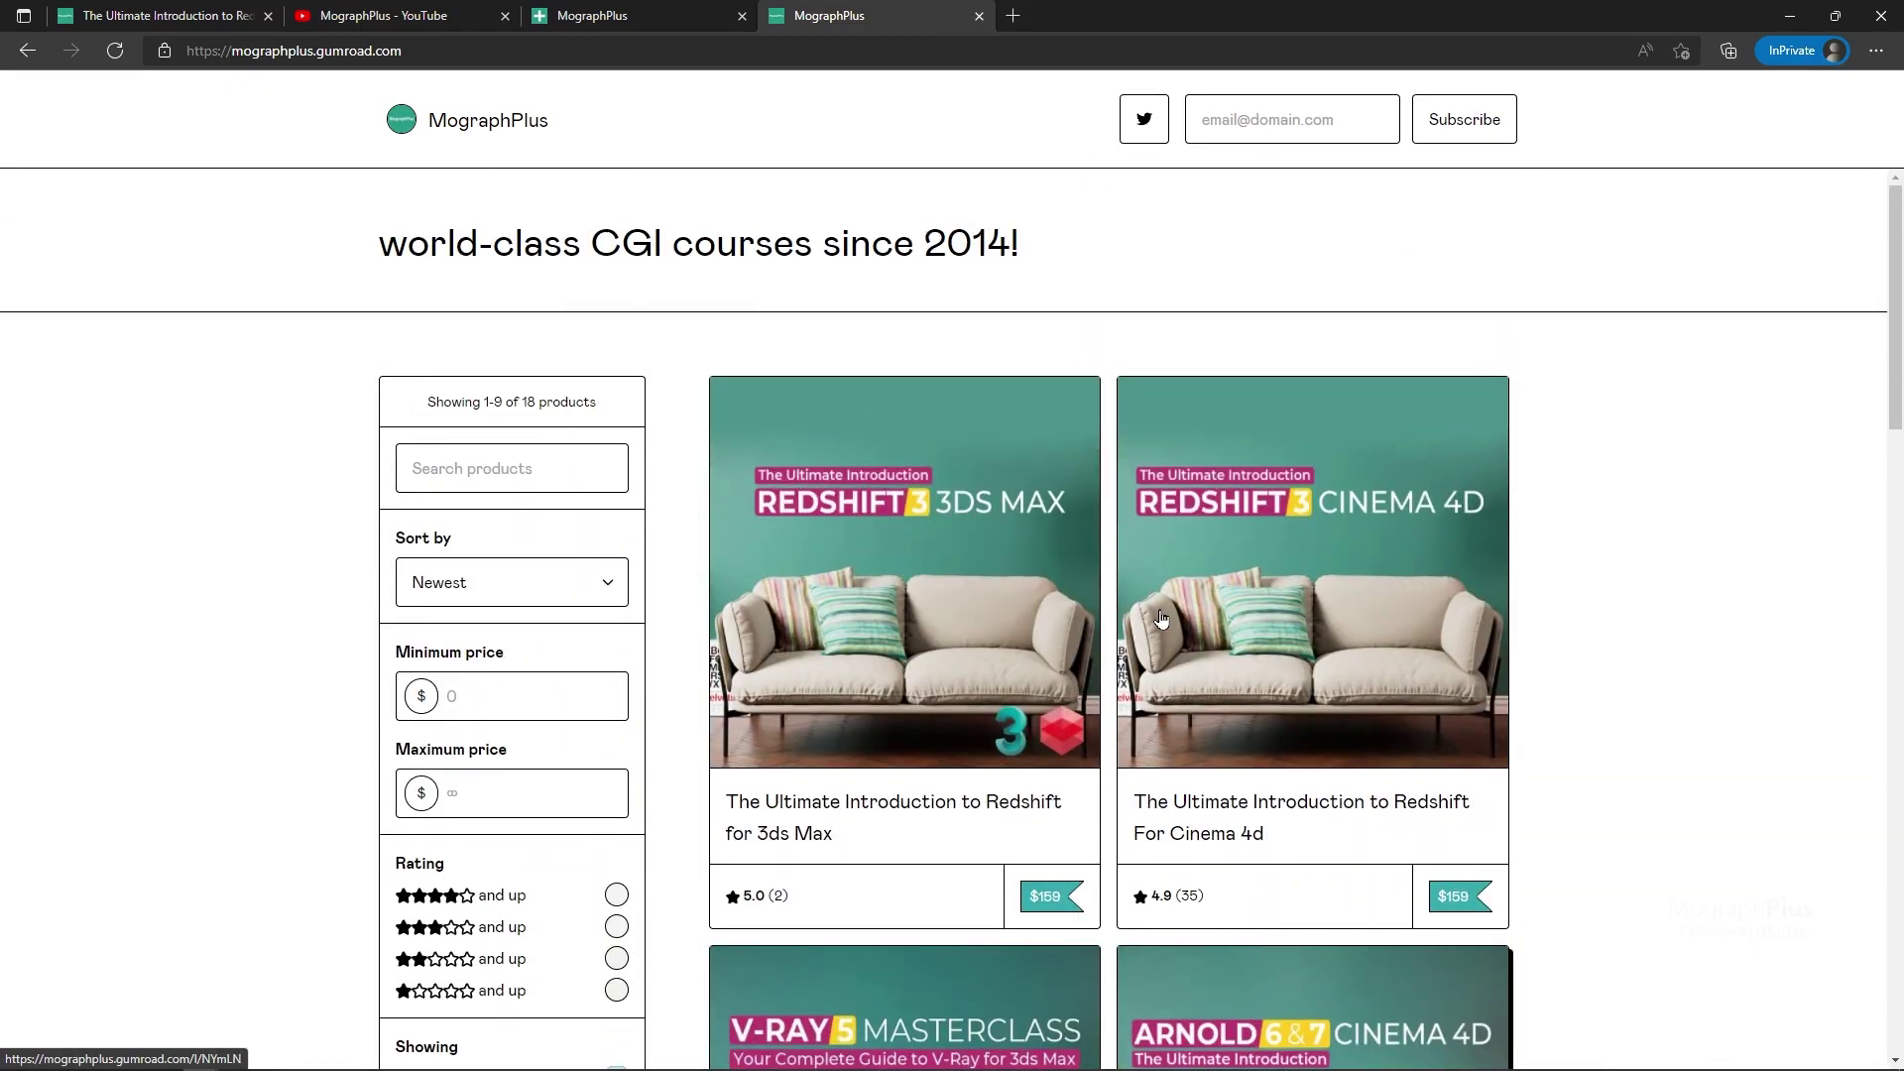